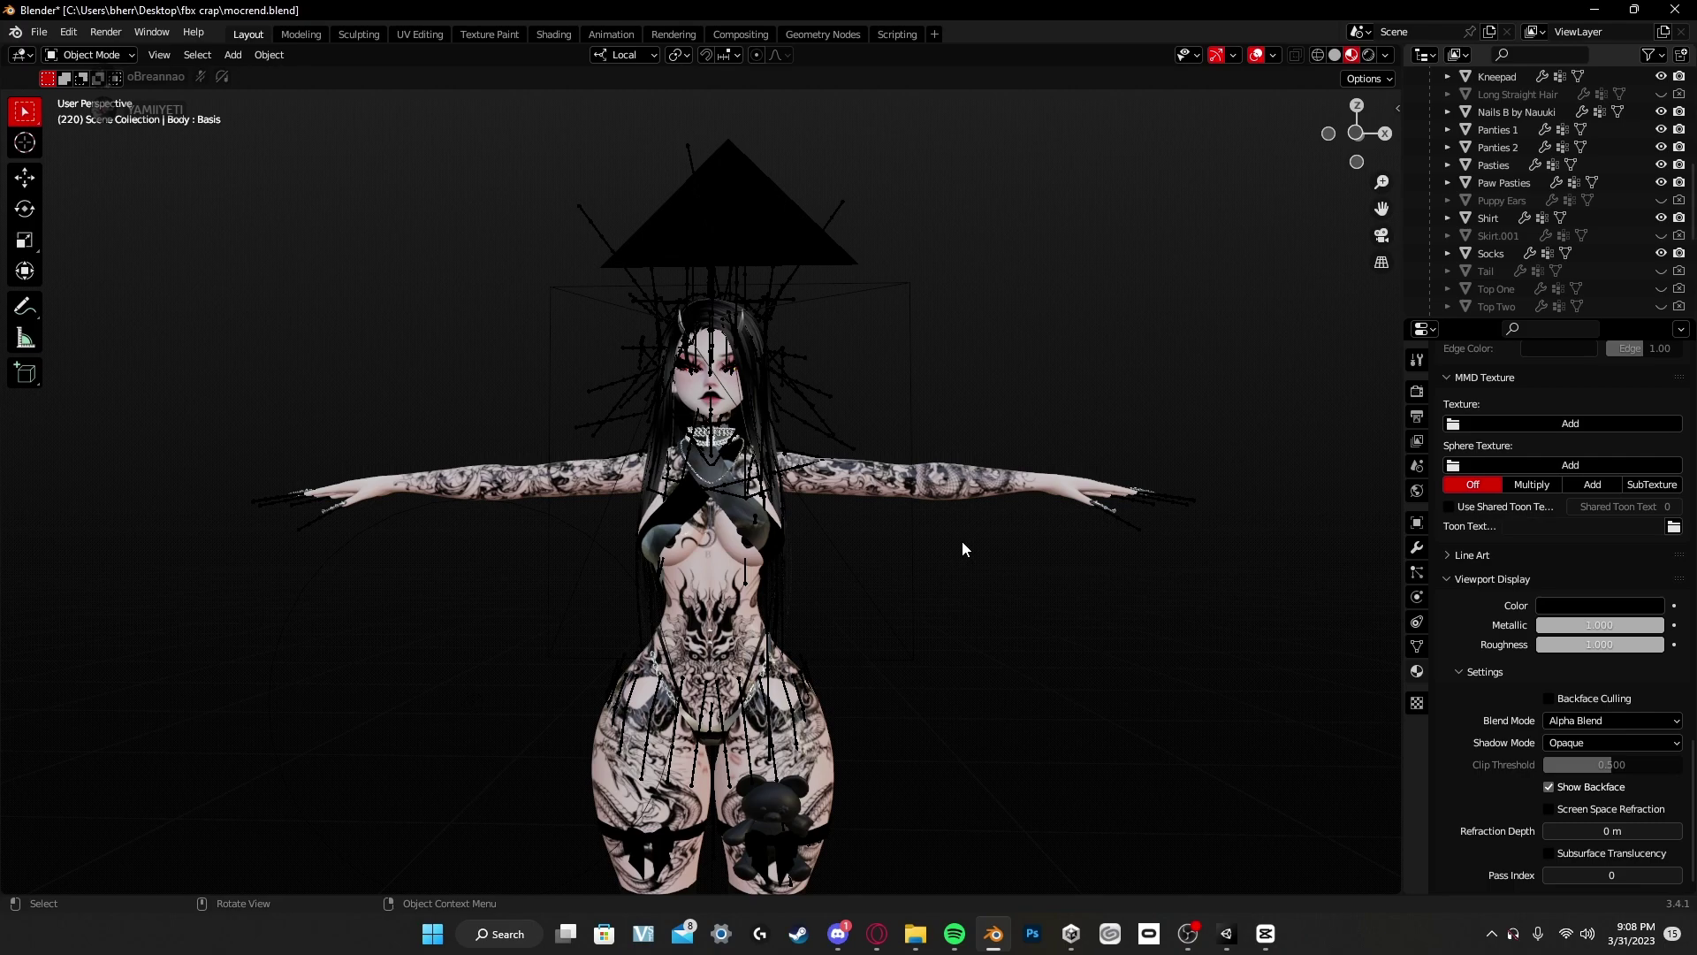
middle_drag(894, 514, 913, 559)
scroll(916, 571, up, 1)
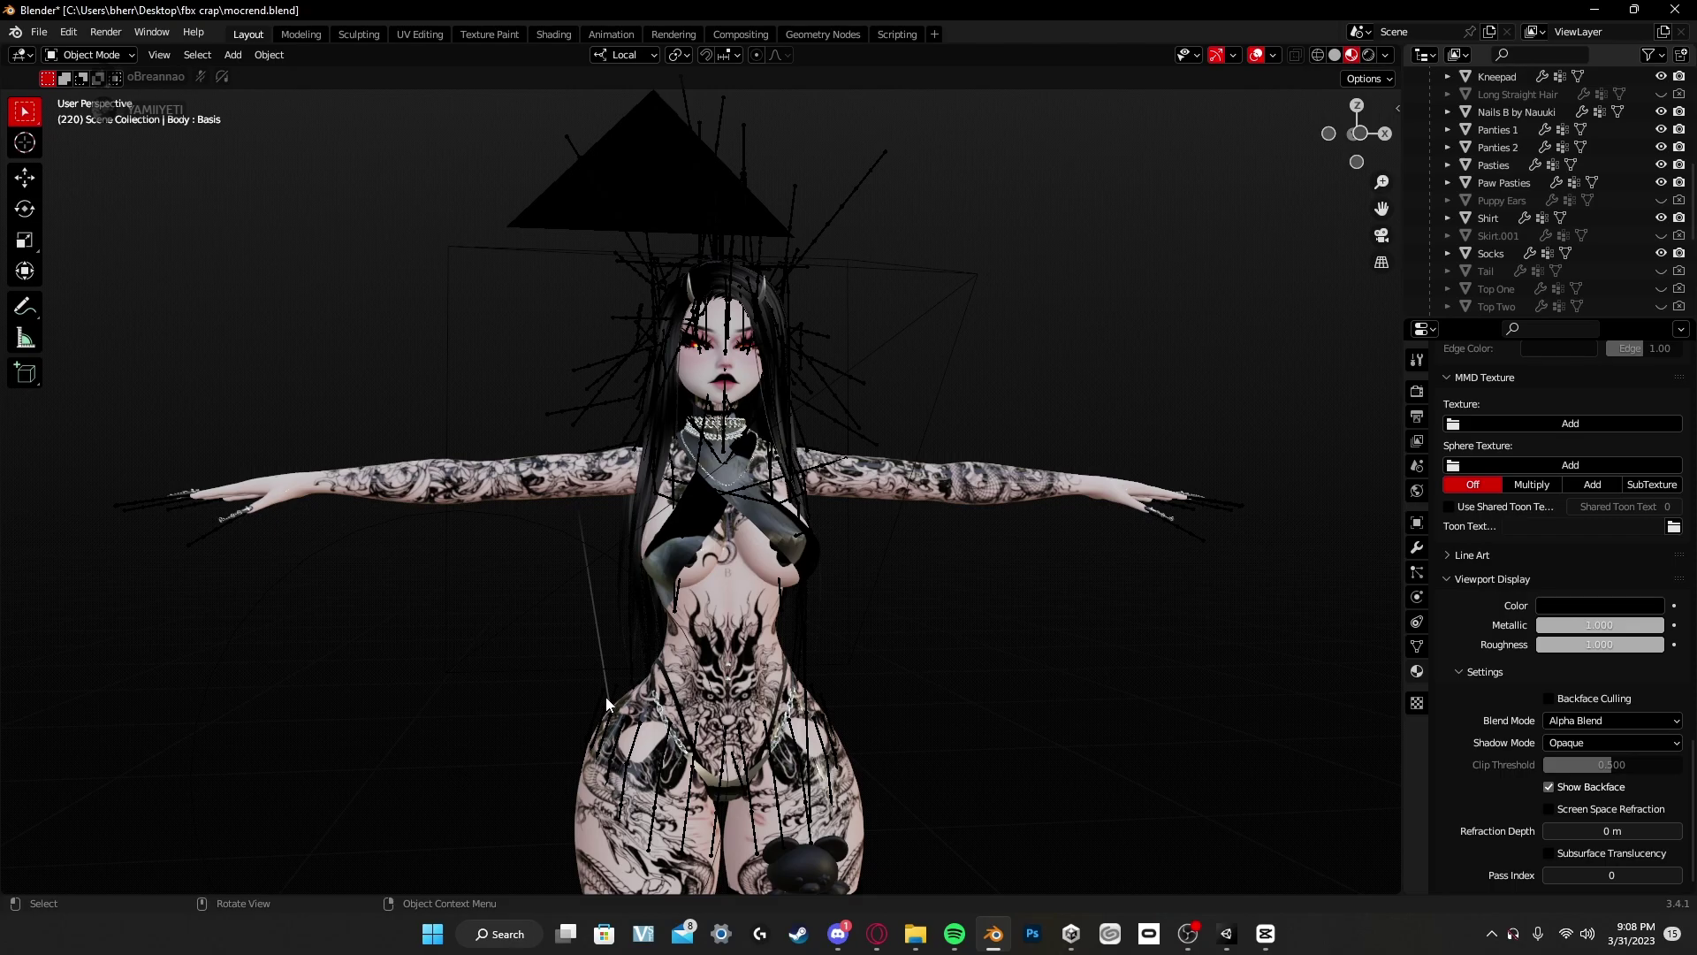
middle_drag(606, 697, 743, 676)
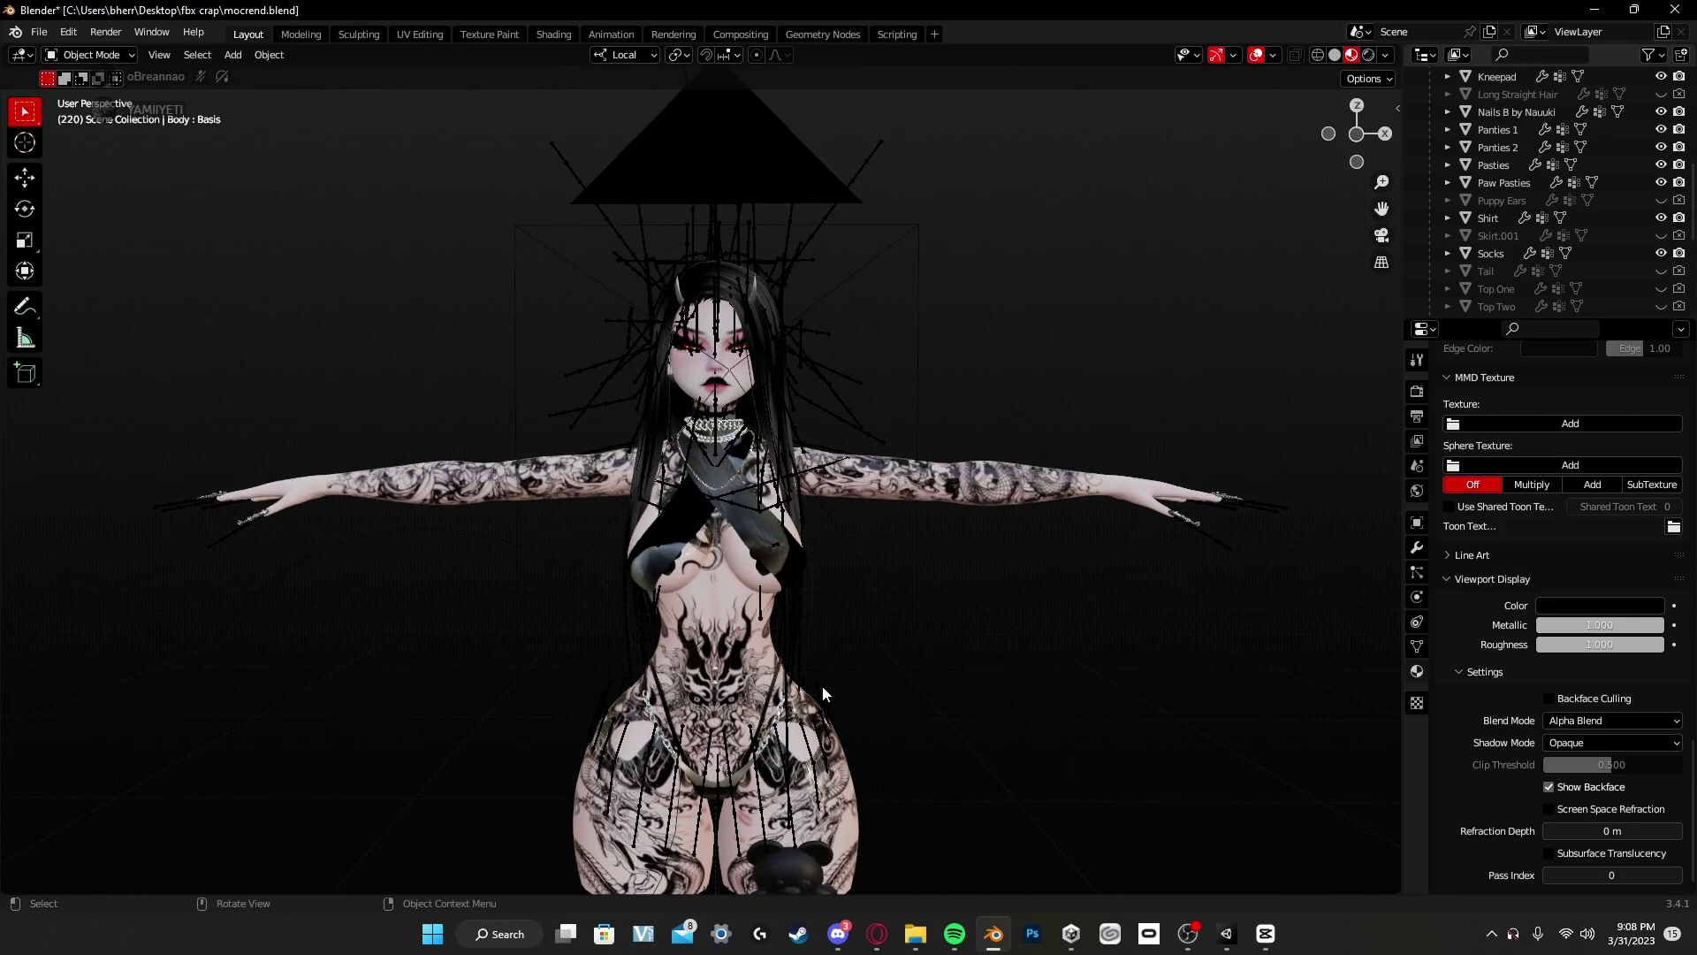
Step: Switch to Unity and select the HazelModel FBX file in the project's Hazel FBX folder
key(alt+Tab)
right_drag(809, 445, 925, 358)
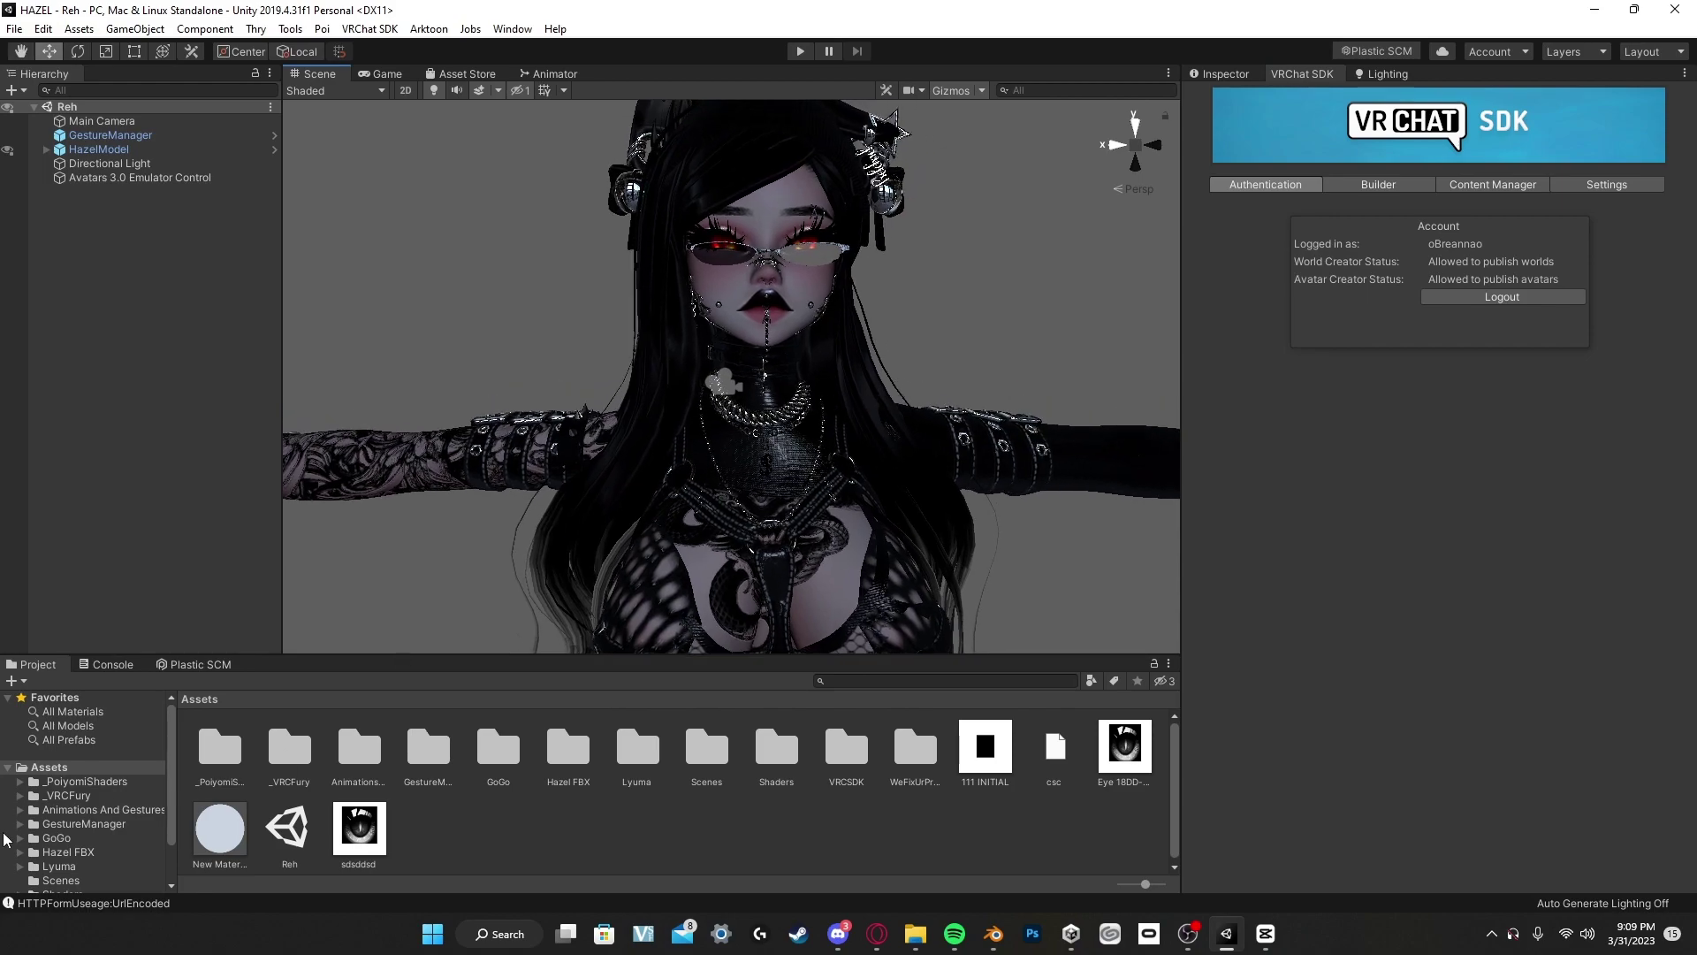
scroll(13, 840, down, 2)
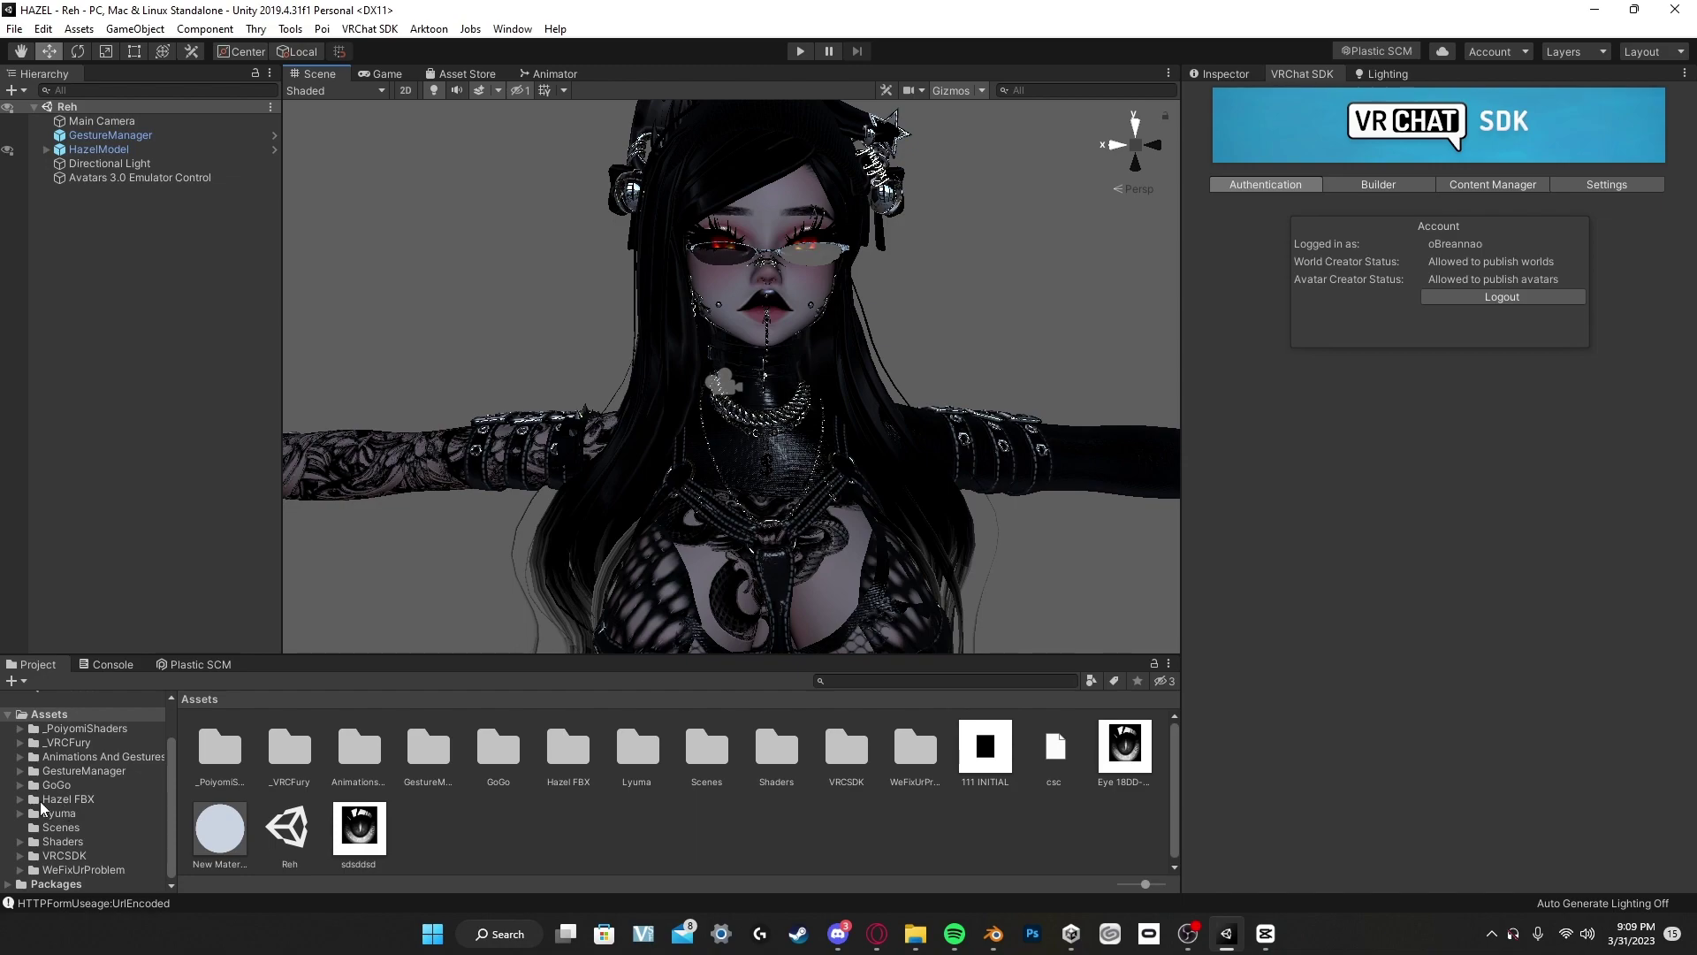
click(89, 801)
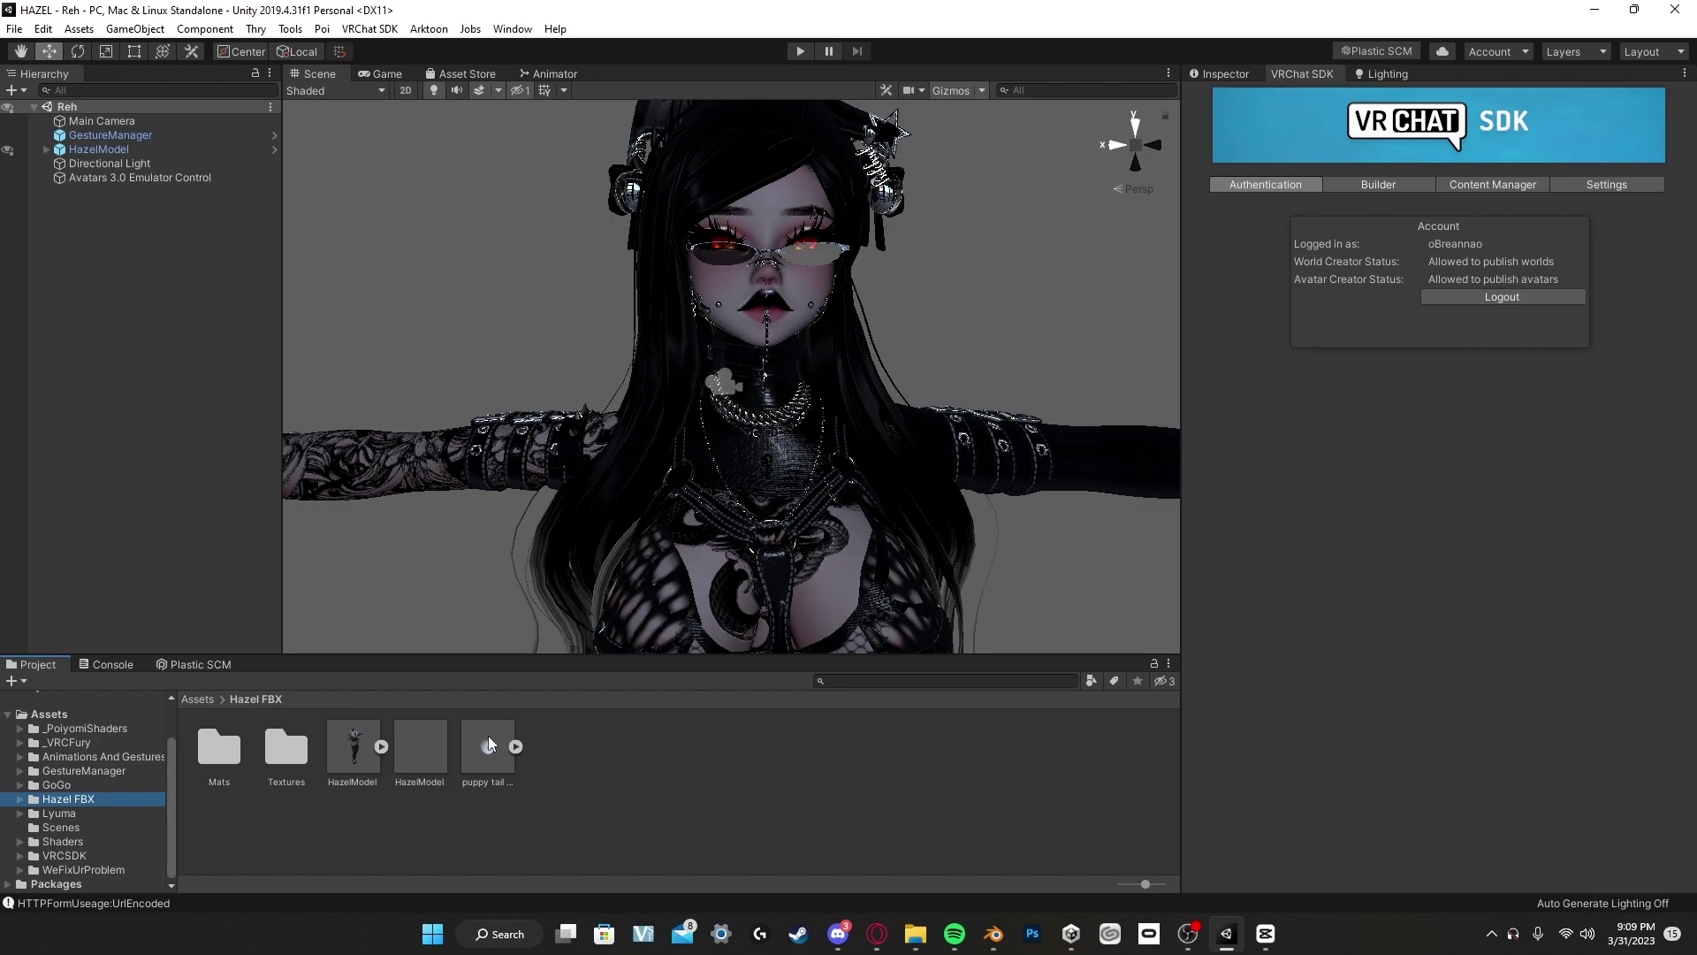
click(365, 766)
click(414, 758)
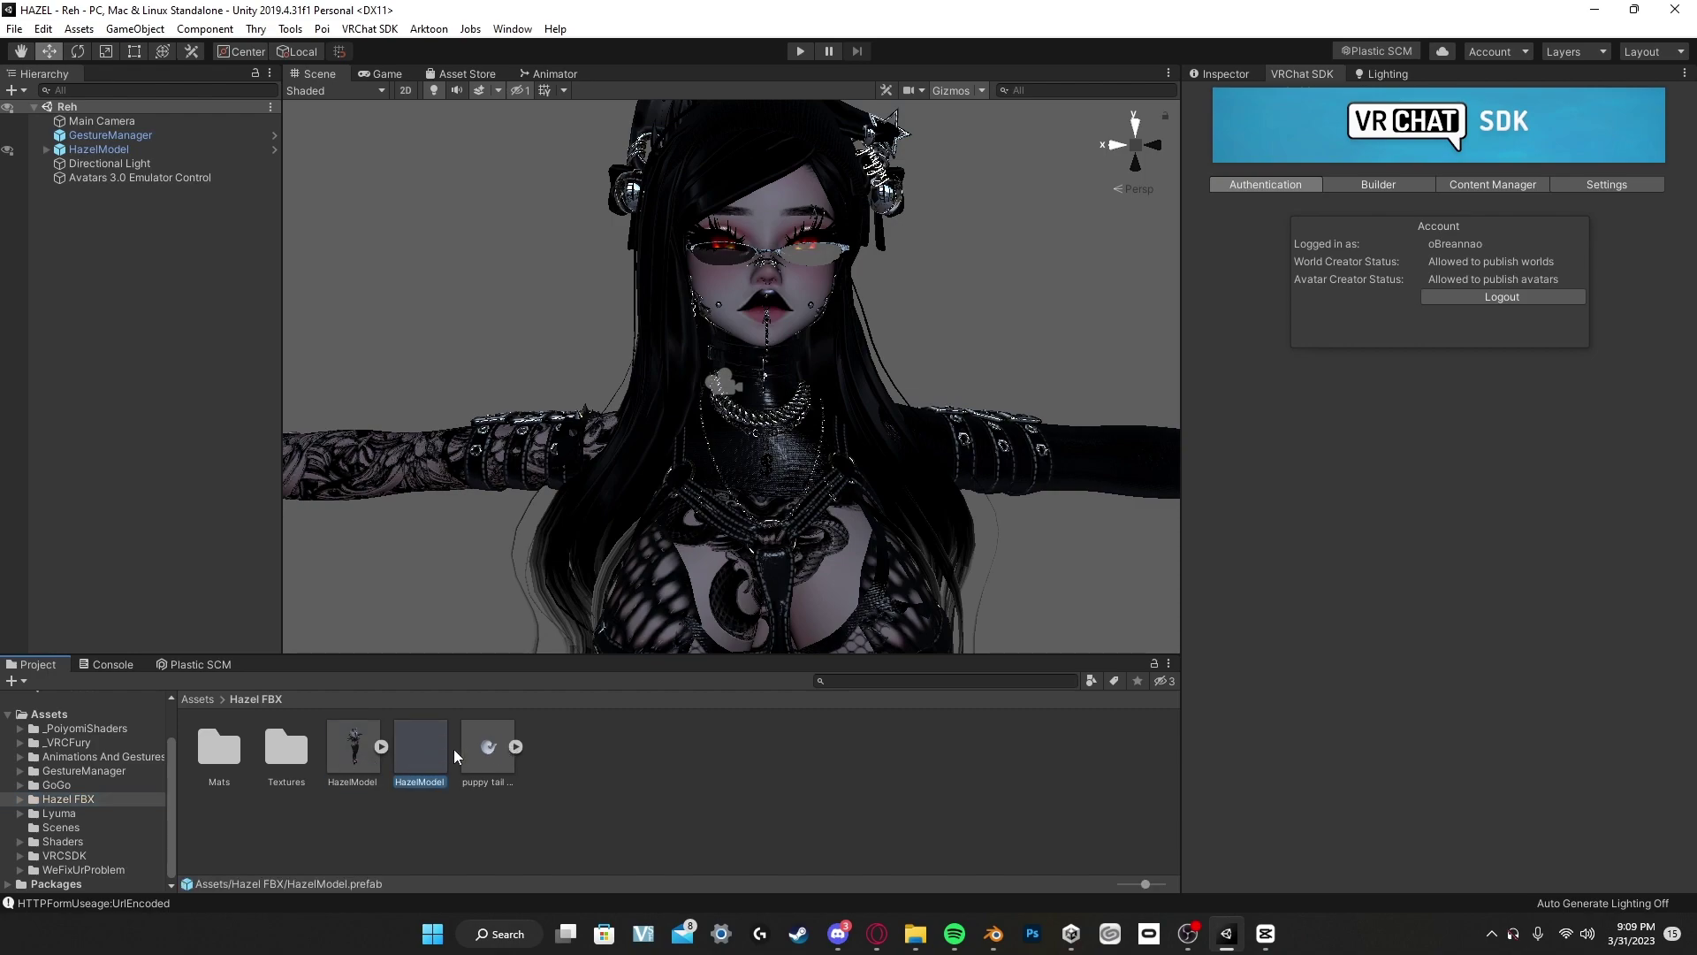
click(364, 763)
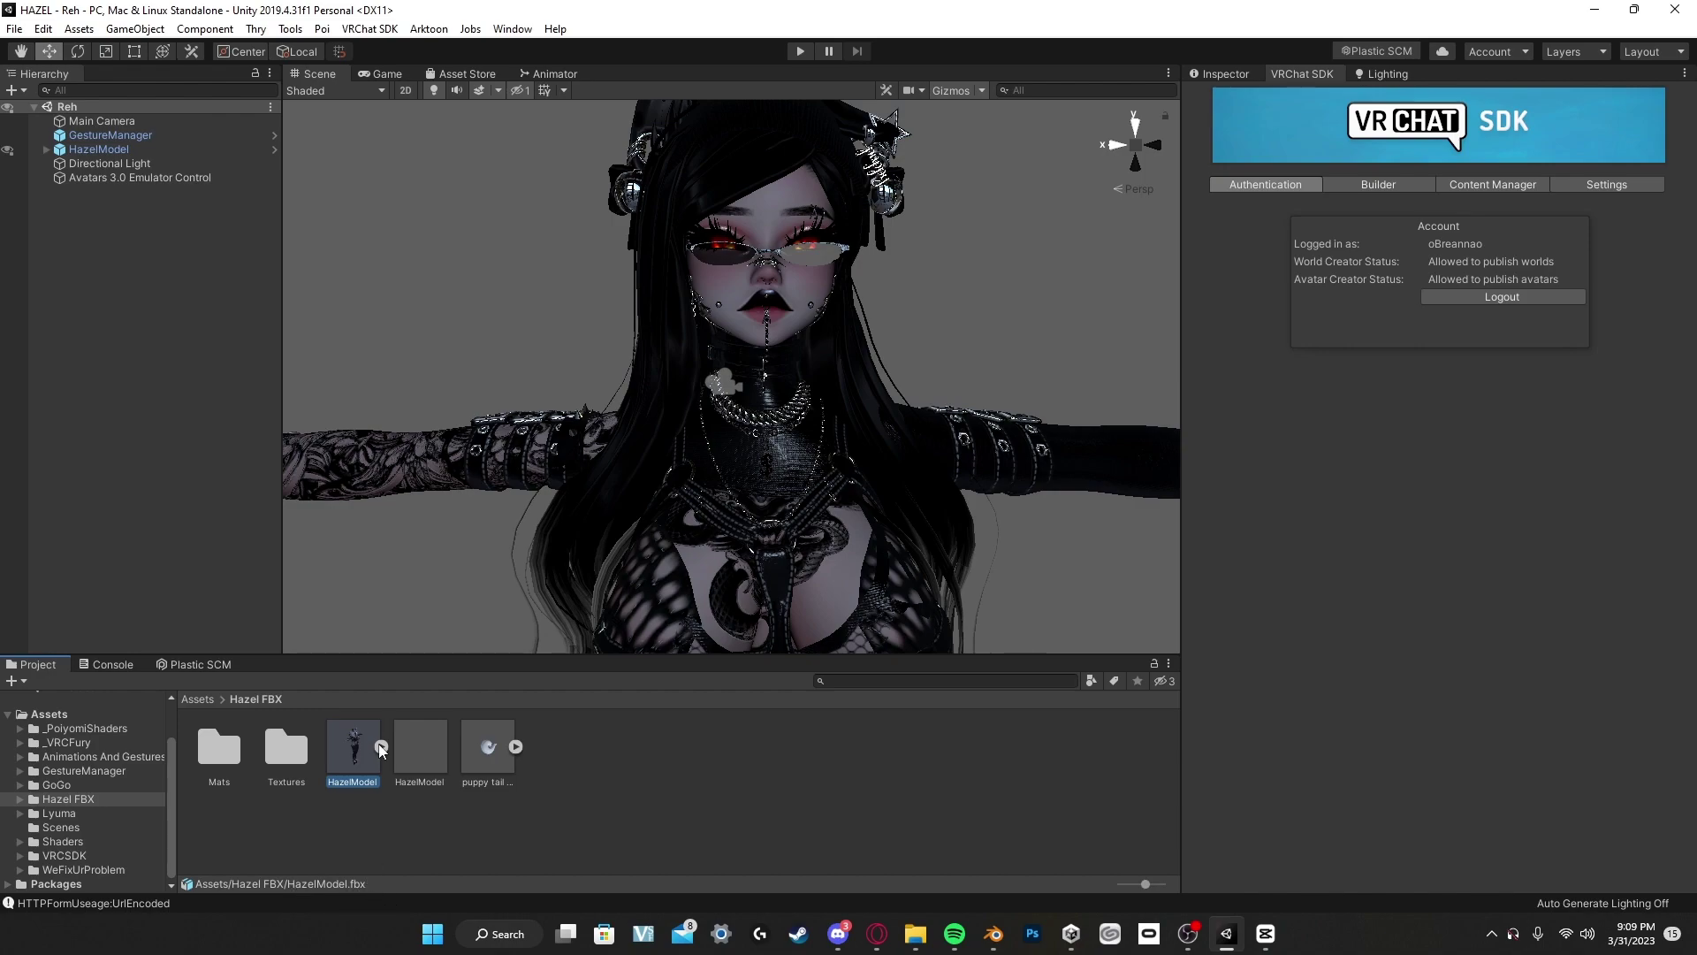
Step: Show the HazelModel FBX file in File Explorer and move that window clear of the project assets
right_click(352, 753)
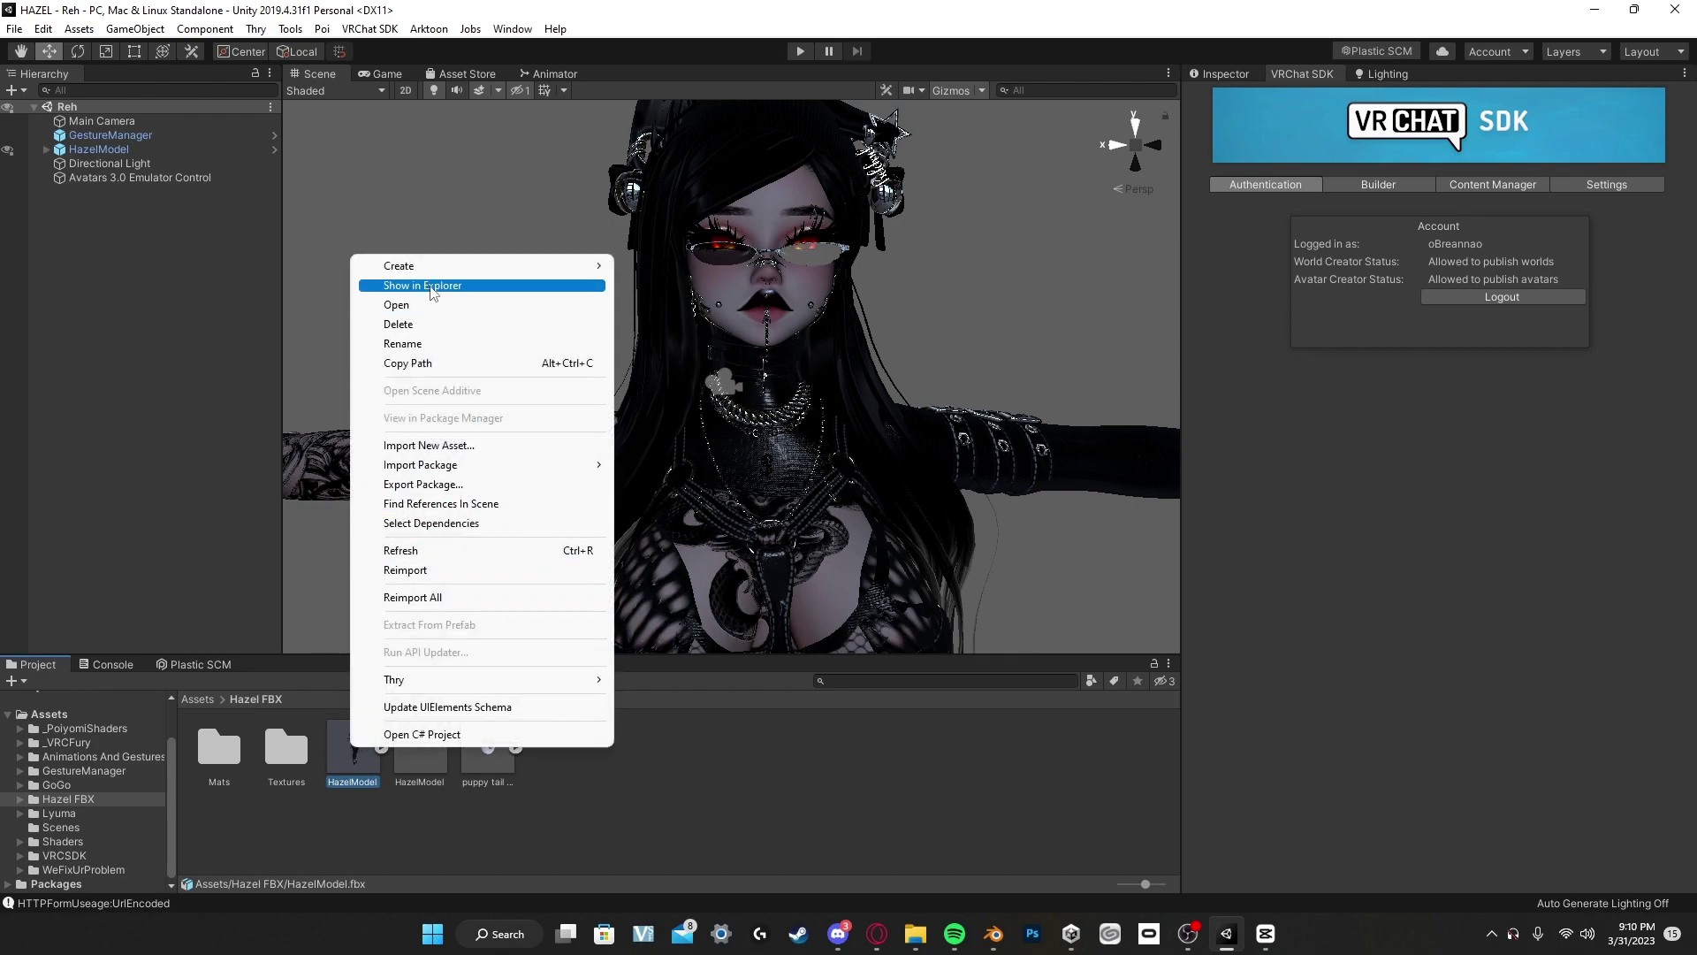
click(431, 286)
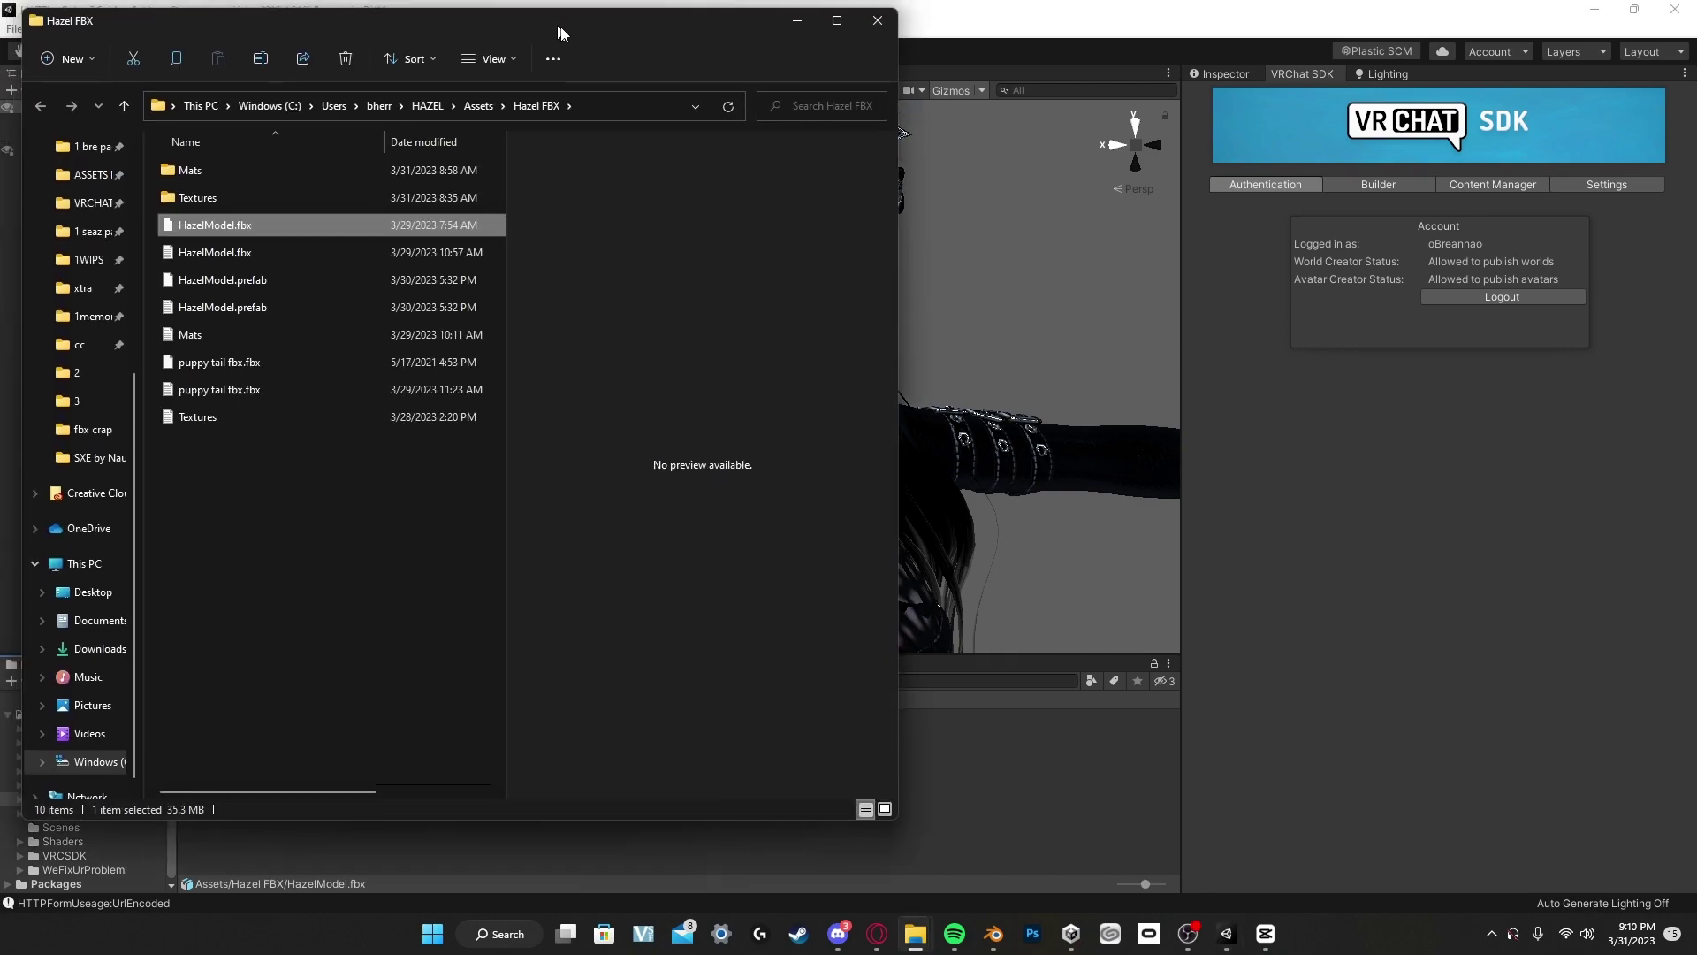
drag(557, 33, 1246, 132)
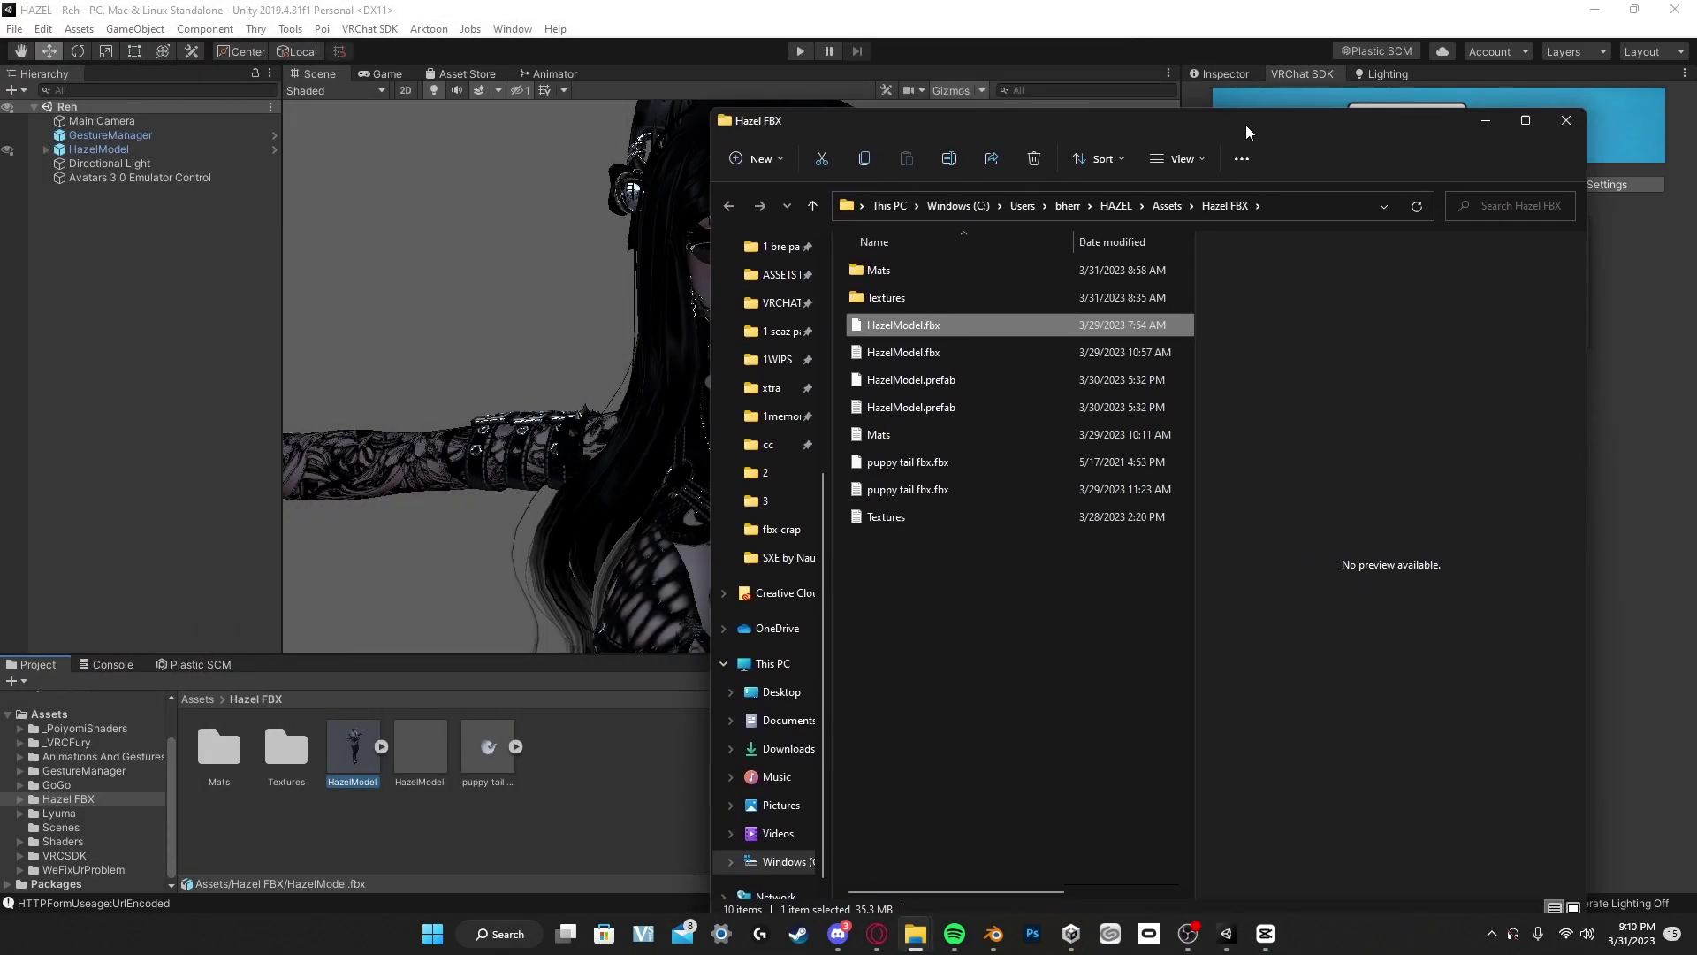
Step: Copy HazelModel.fbx and open the Desktop folder, then minimize the File Explorer window
right_click(913, 329)
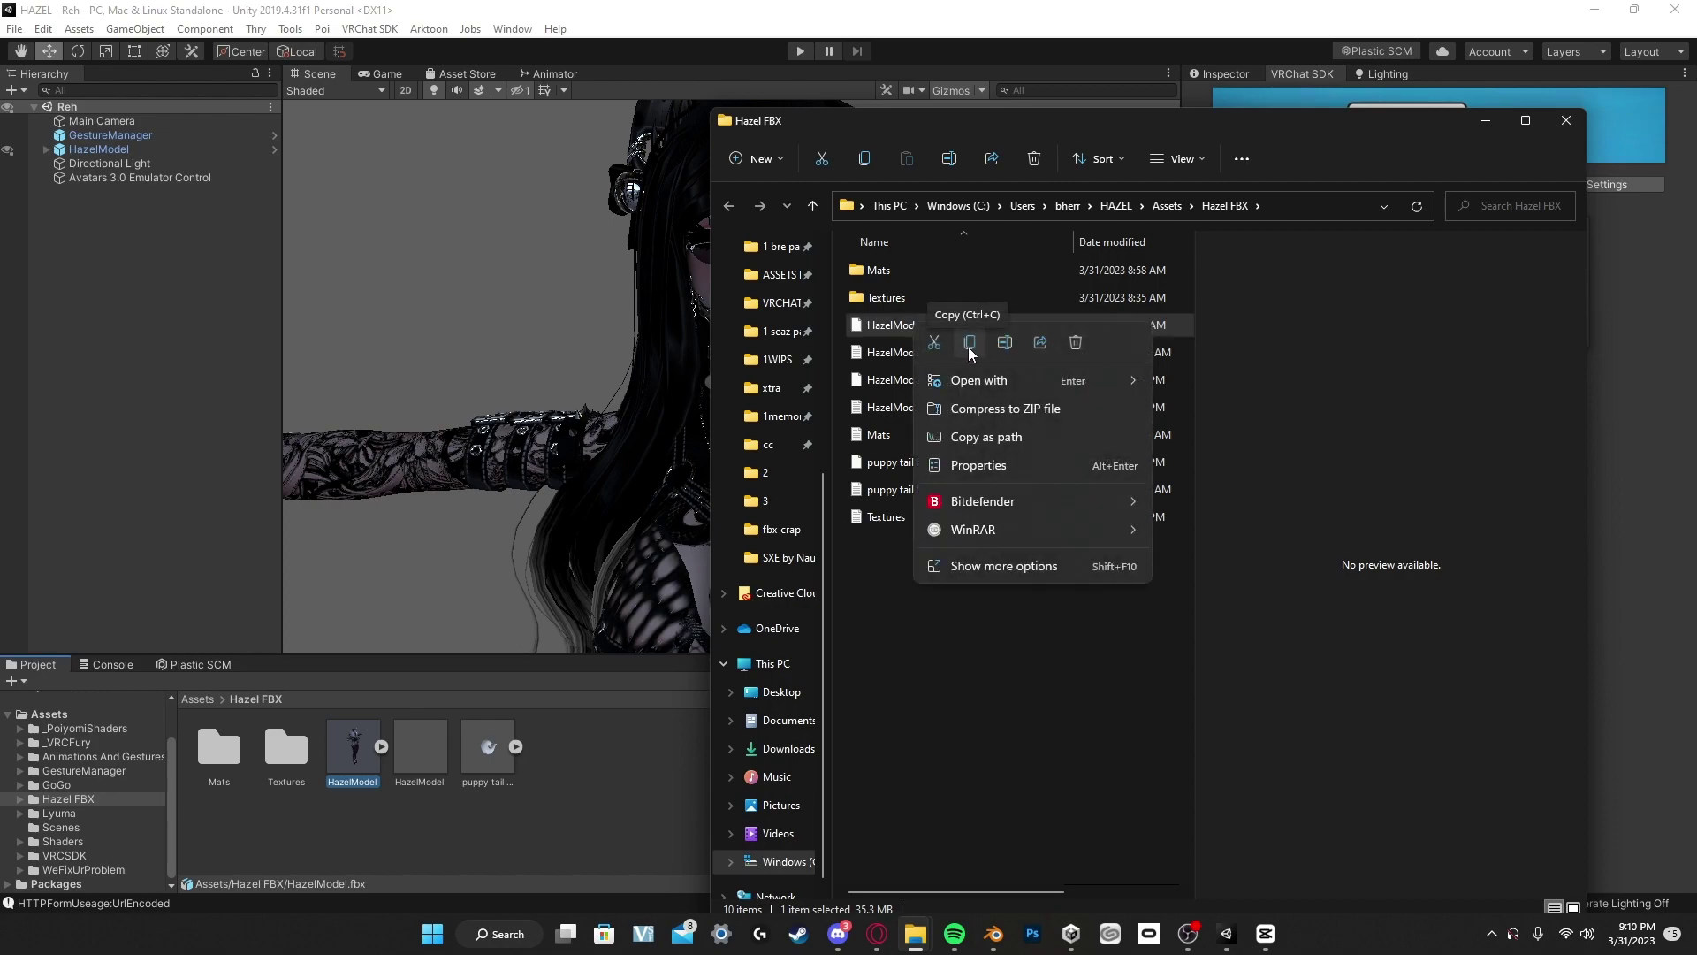
click(970, 346)
click(790, 670)
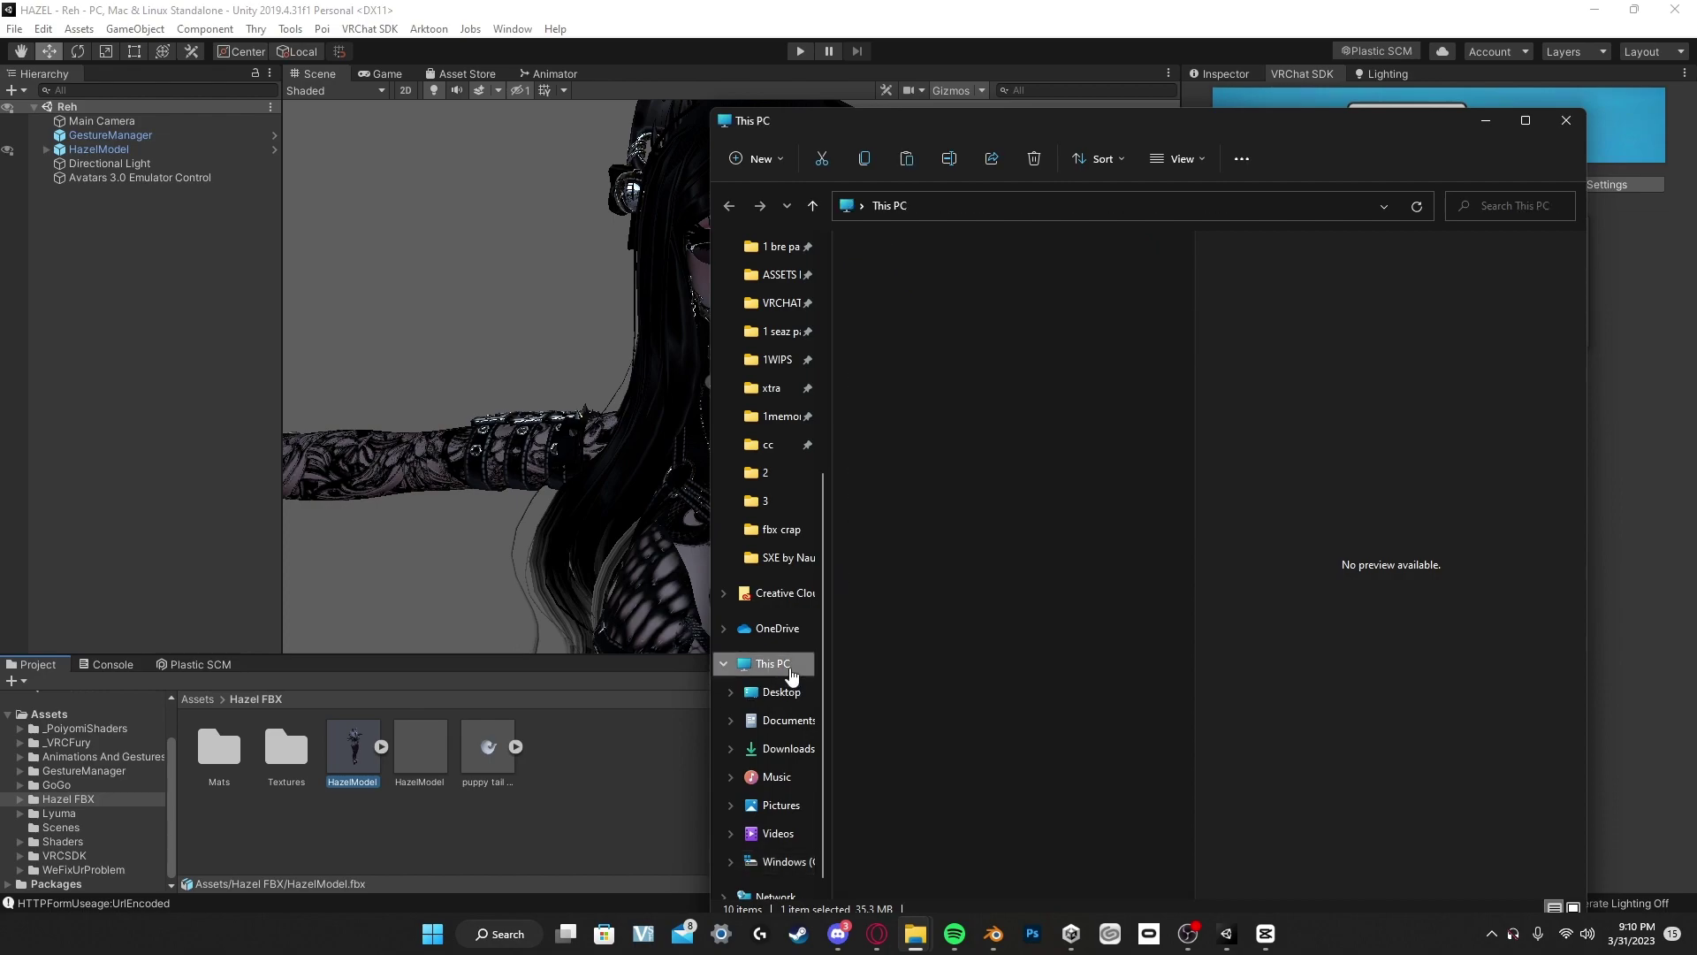
click(780, 693)
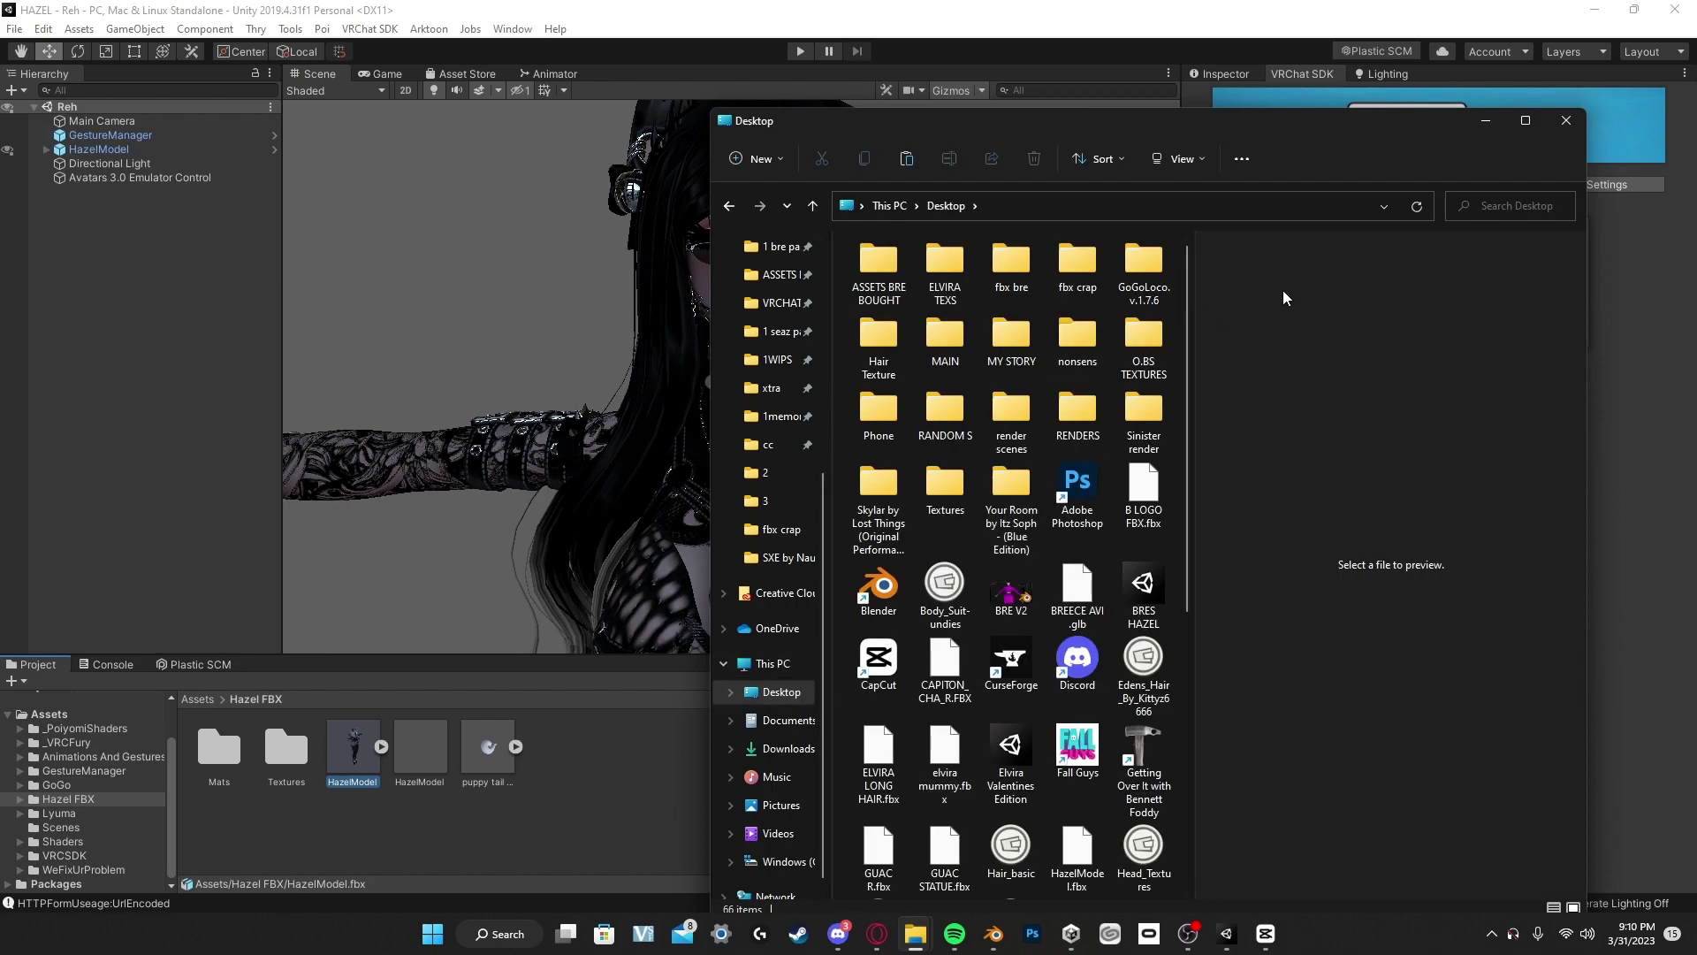
click(1486, 121)
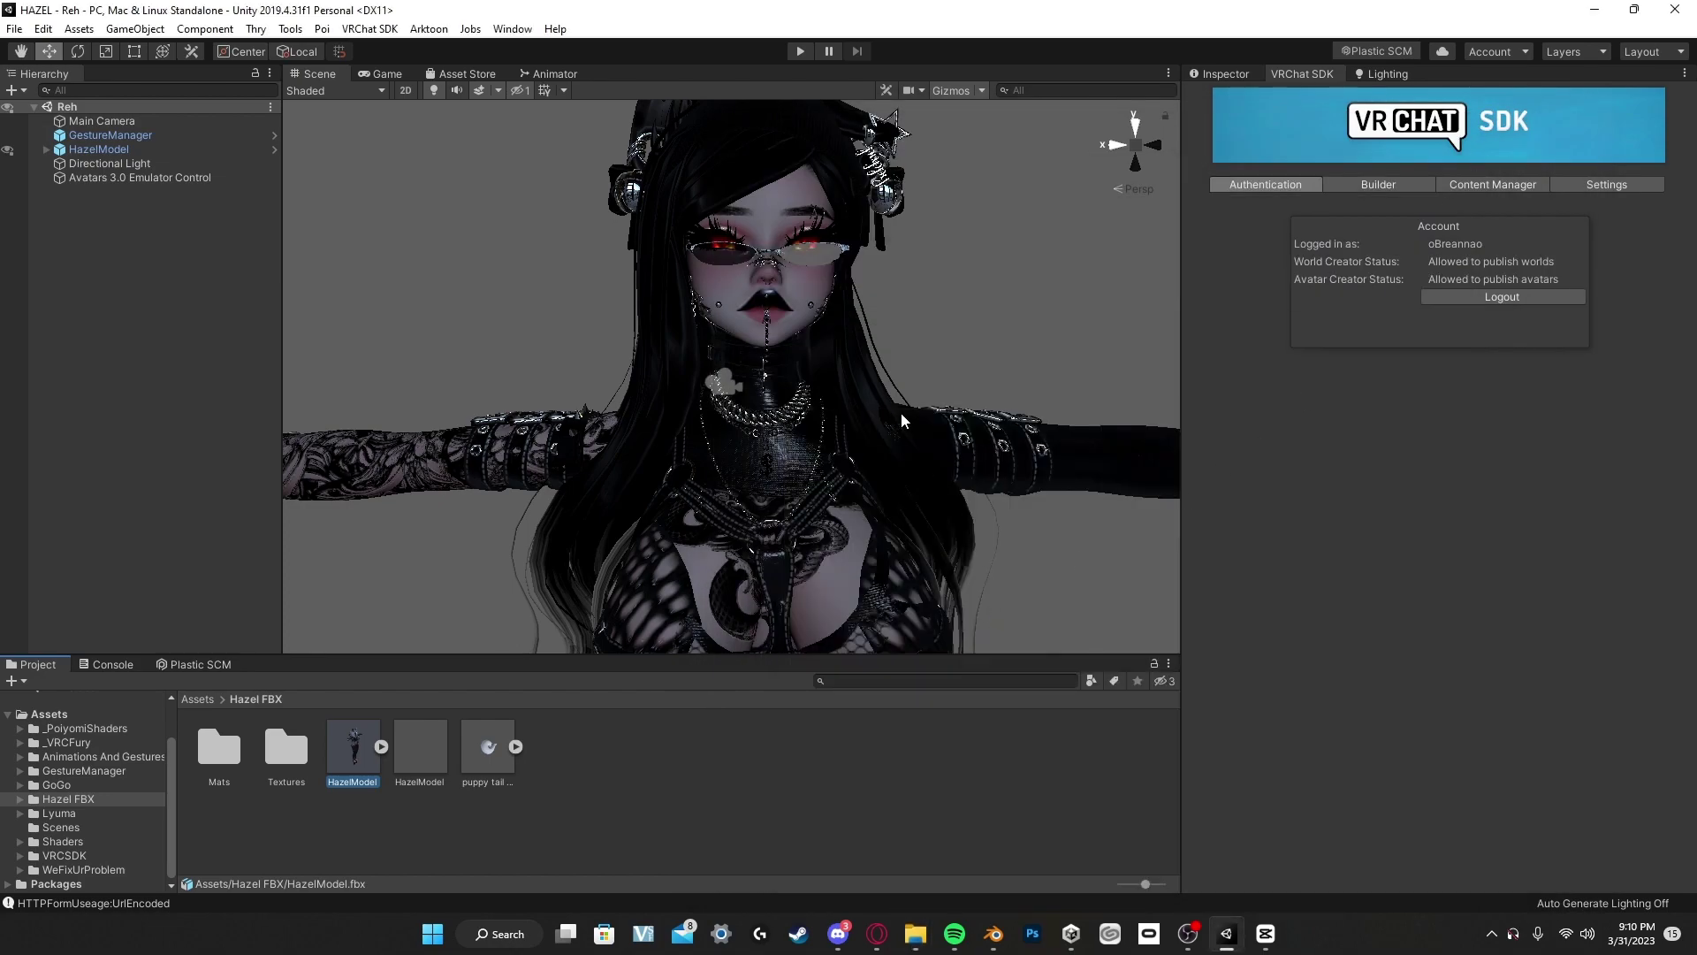
Step: Switch to Blender and dismiss the FBX import file browser
key(alt+Tab)
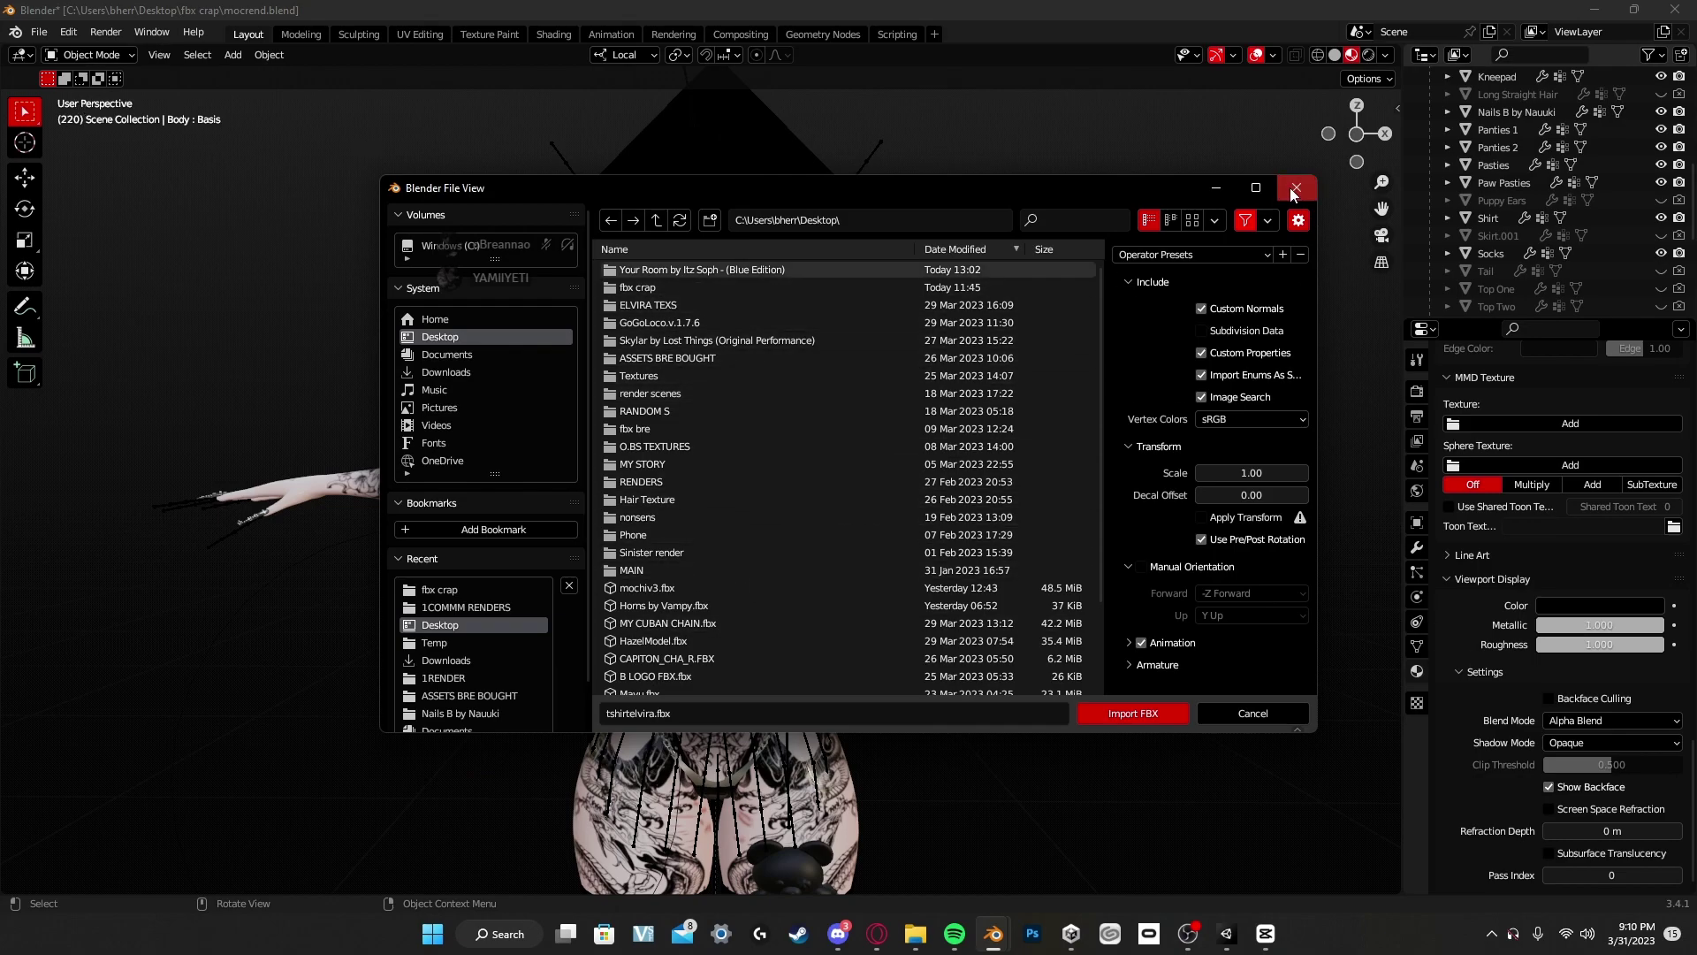
key(Escape)
click(51, 31)
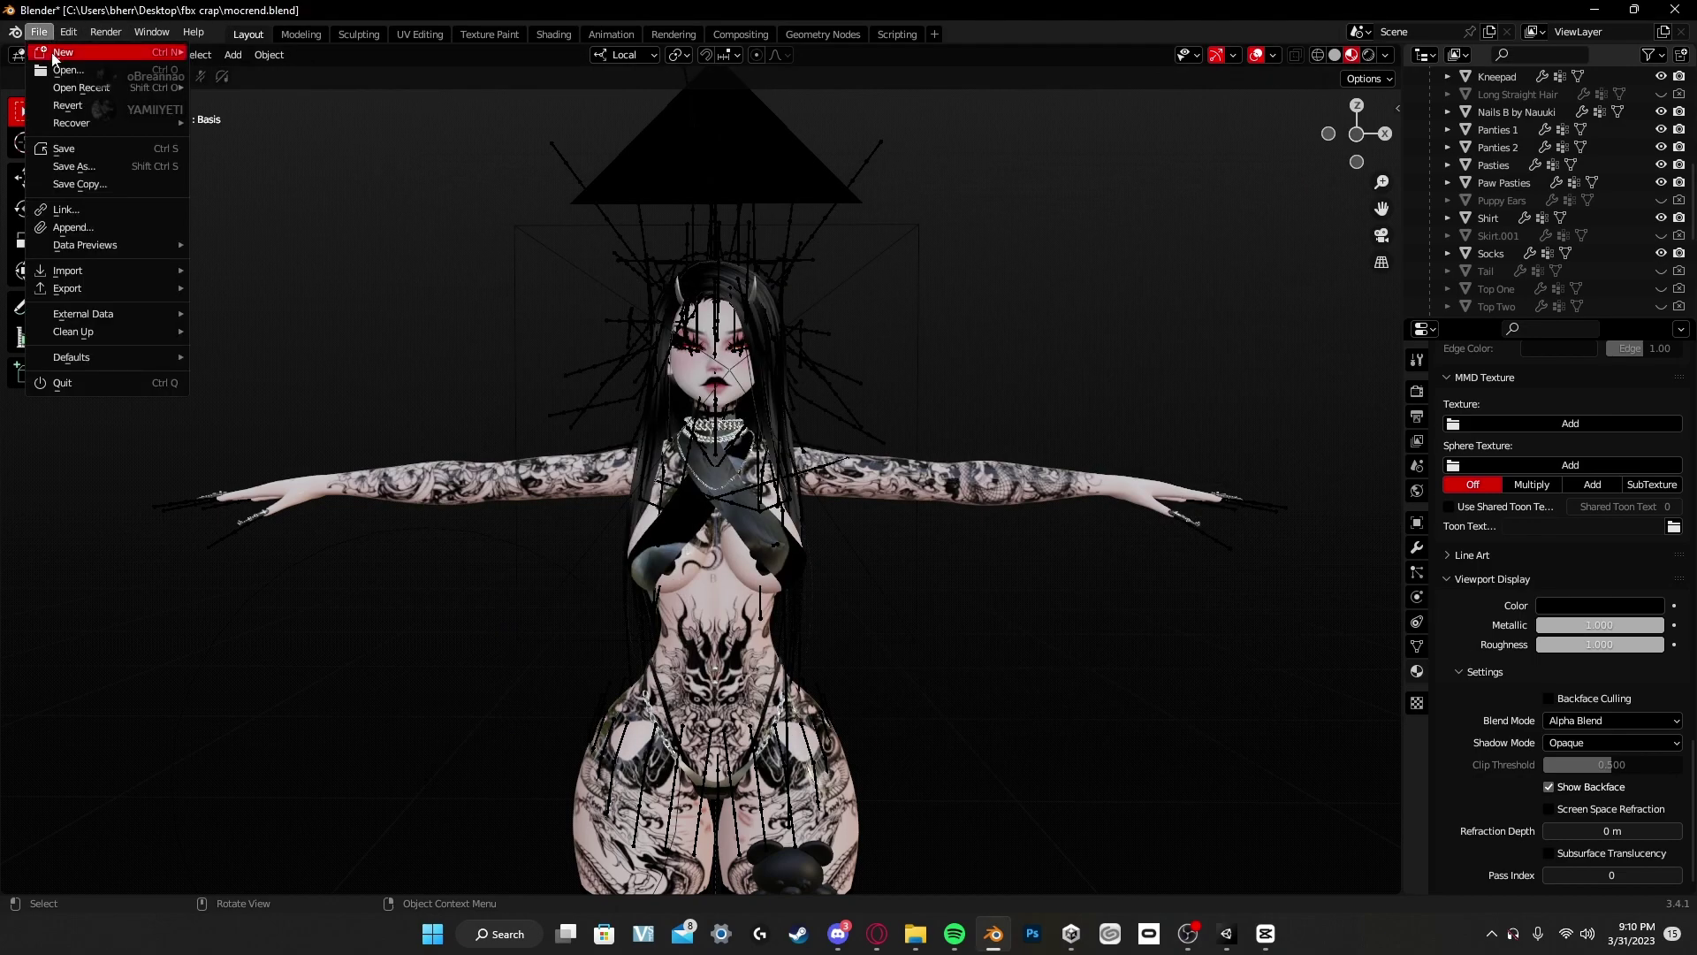
mouse_move(117, 265)
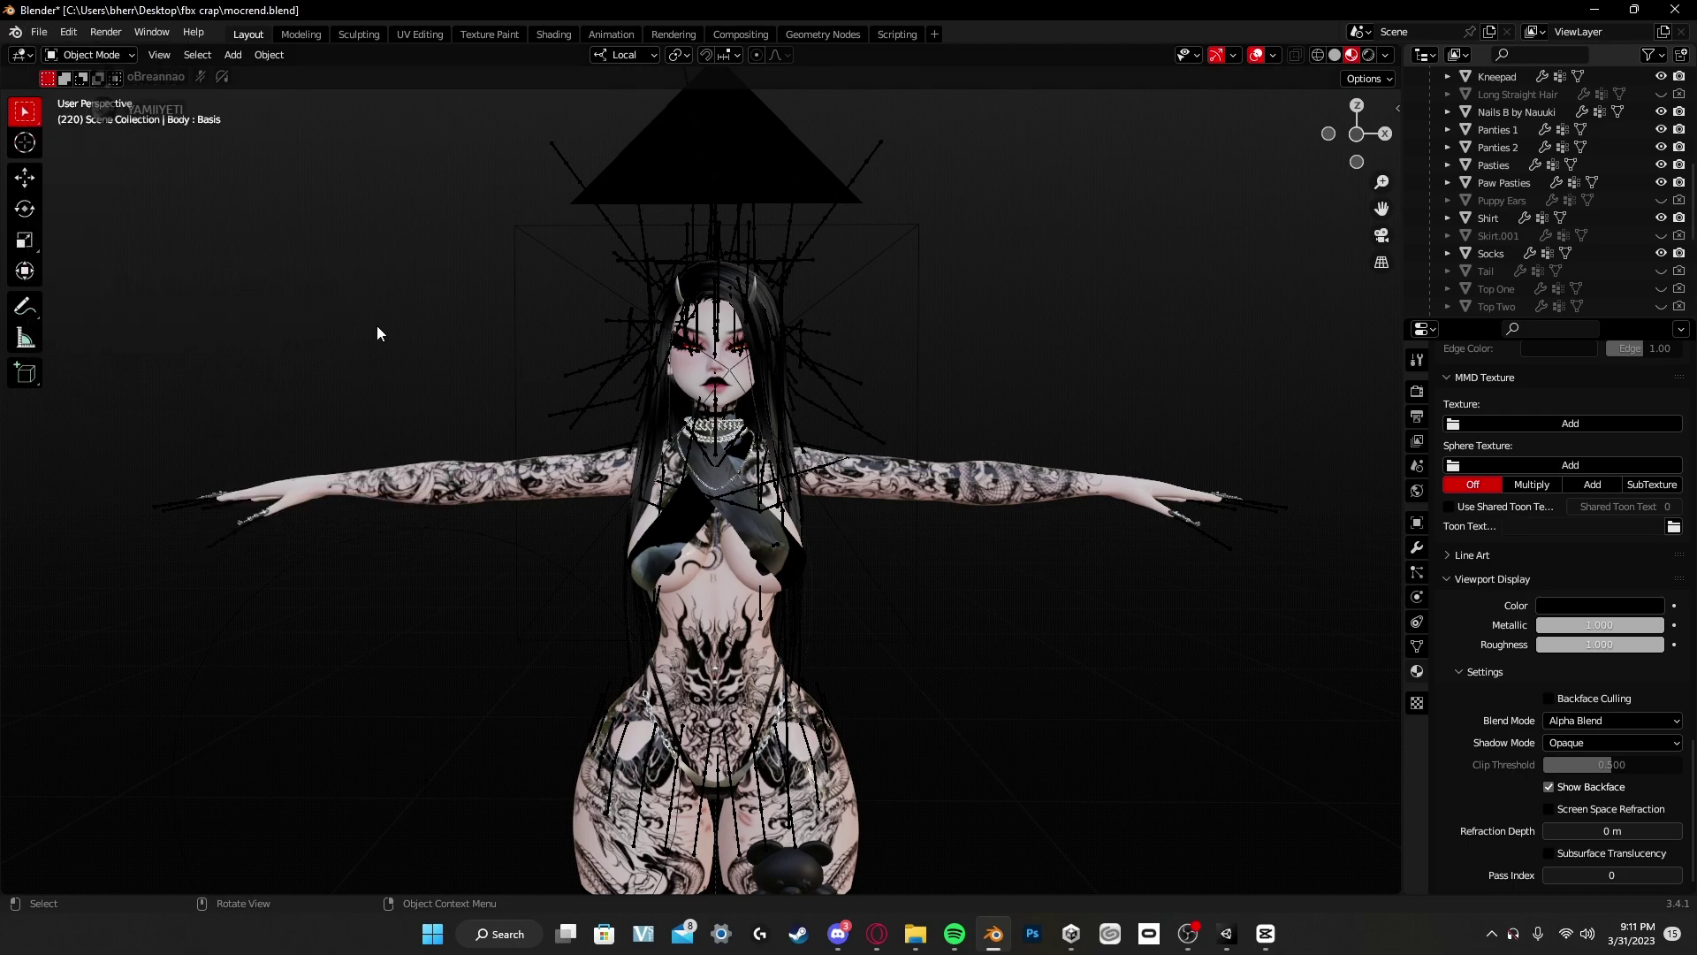
Step: Examine the avatar's face, necklaces and upper body up close and as a whole
middle_drag(377, 328, 647, 564)
scroll(663, 517, up, 6)
scroll(663, 517, up, 8)
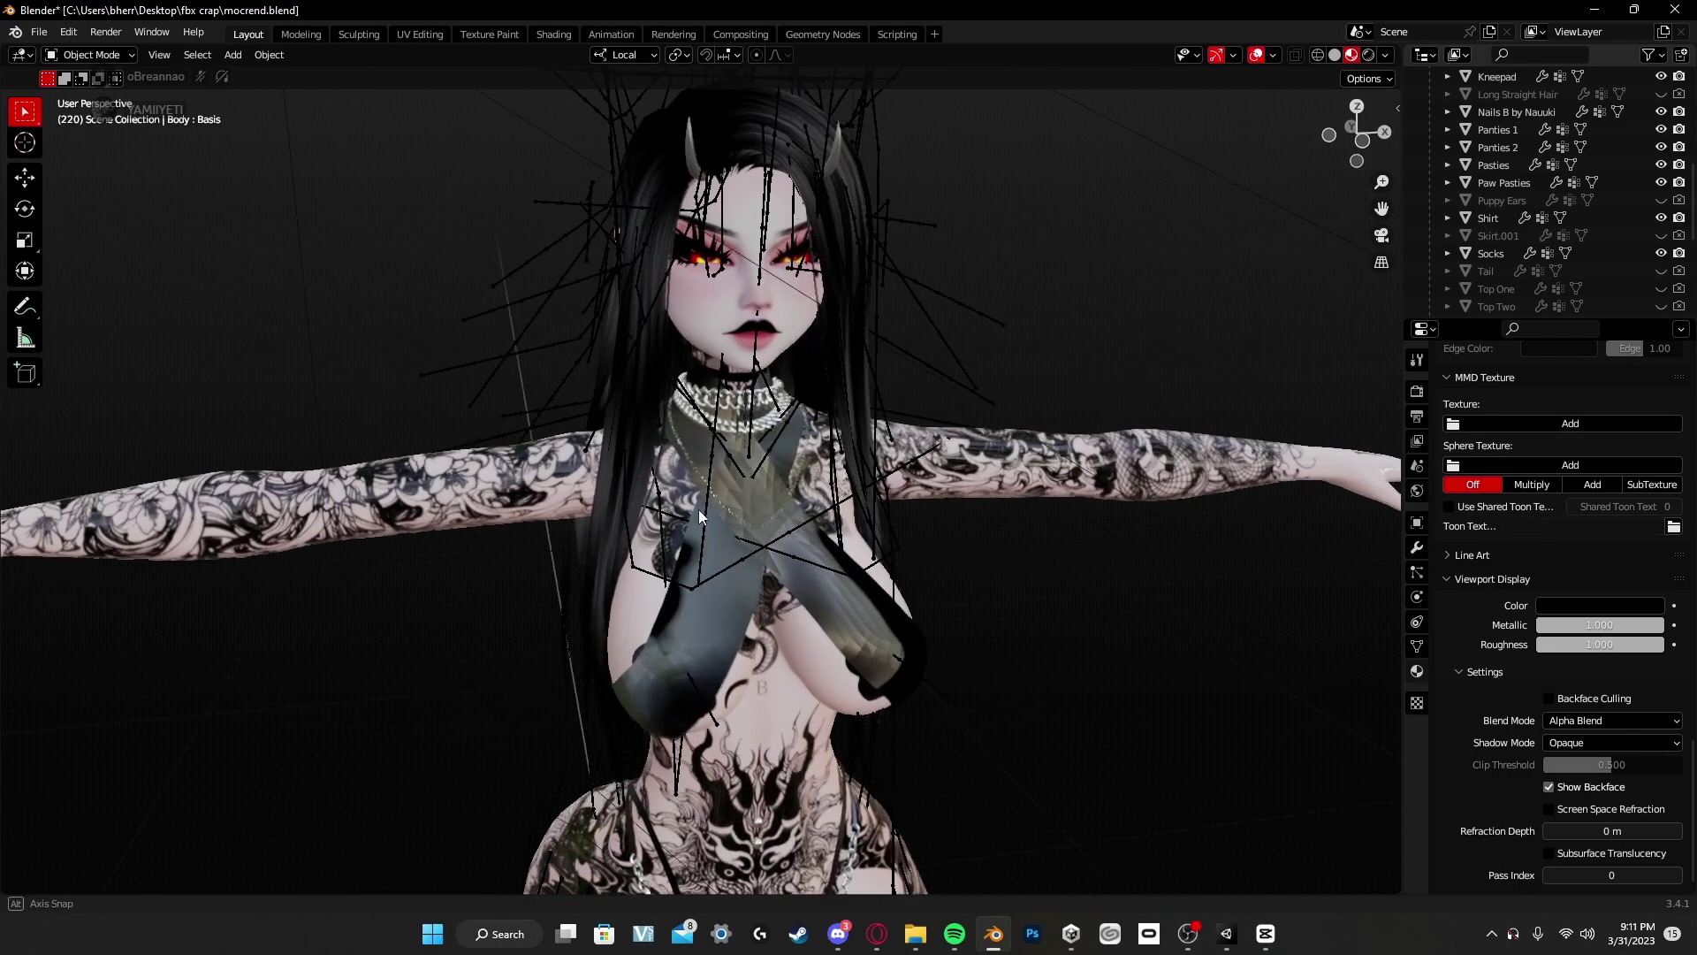
scroll(680, 566, down, 5)
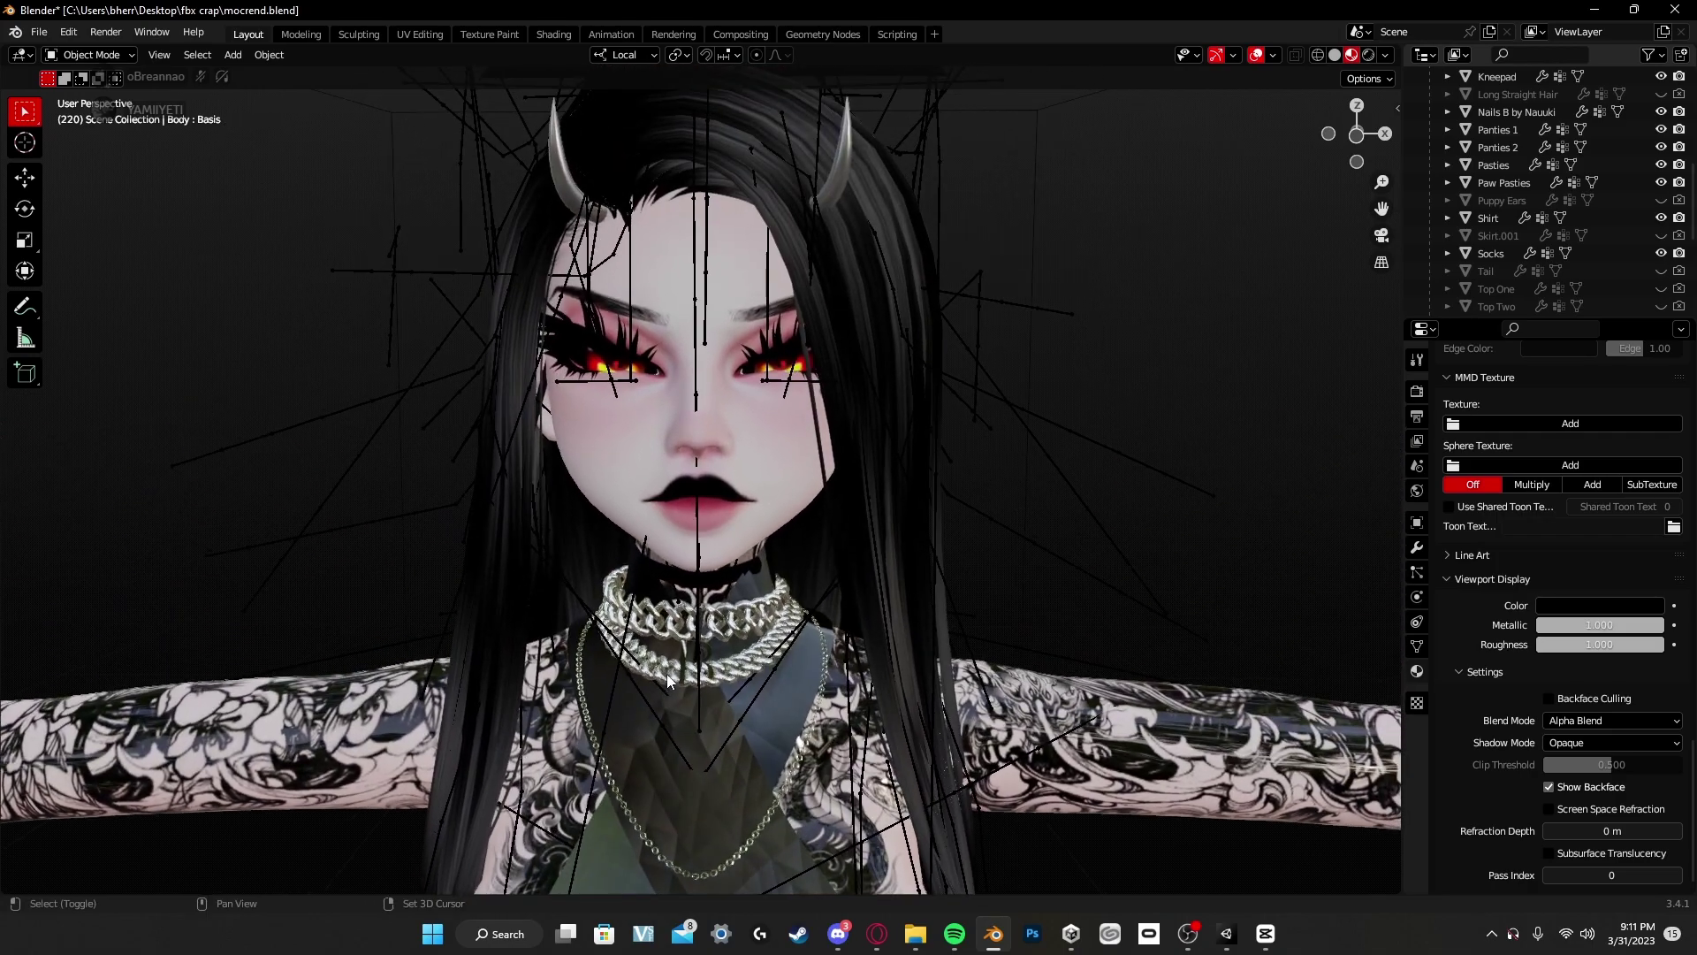
middle_drag(666, 674, 716, 614)
scroll(663, 590, down, 6)
scroll(722, 640, up, 8)
scroll(711, 611, down, 9)
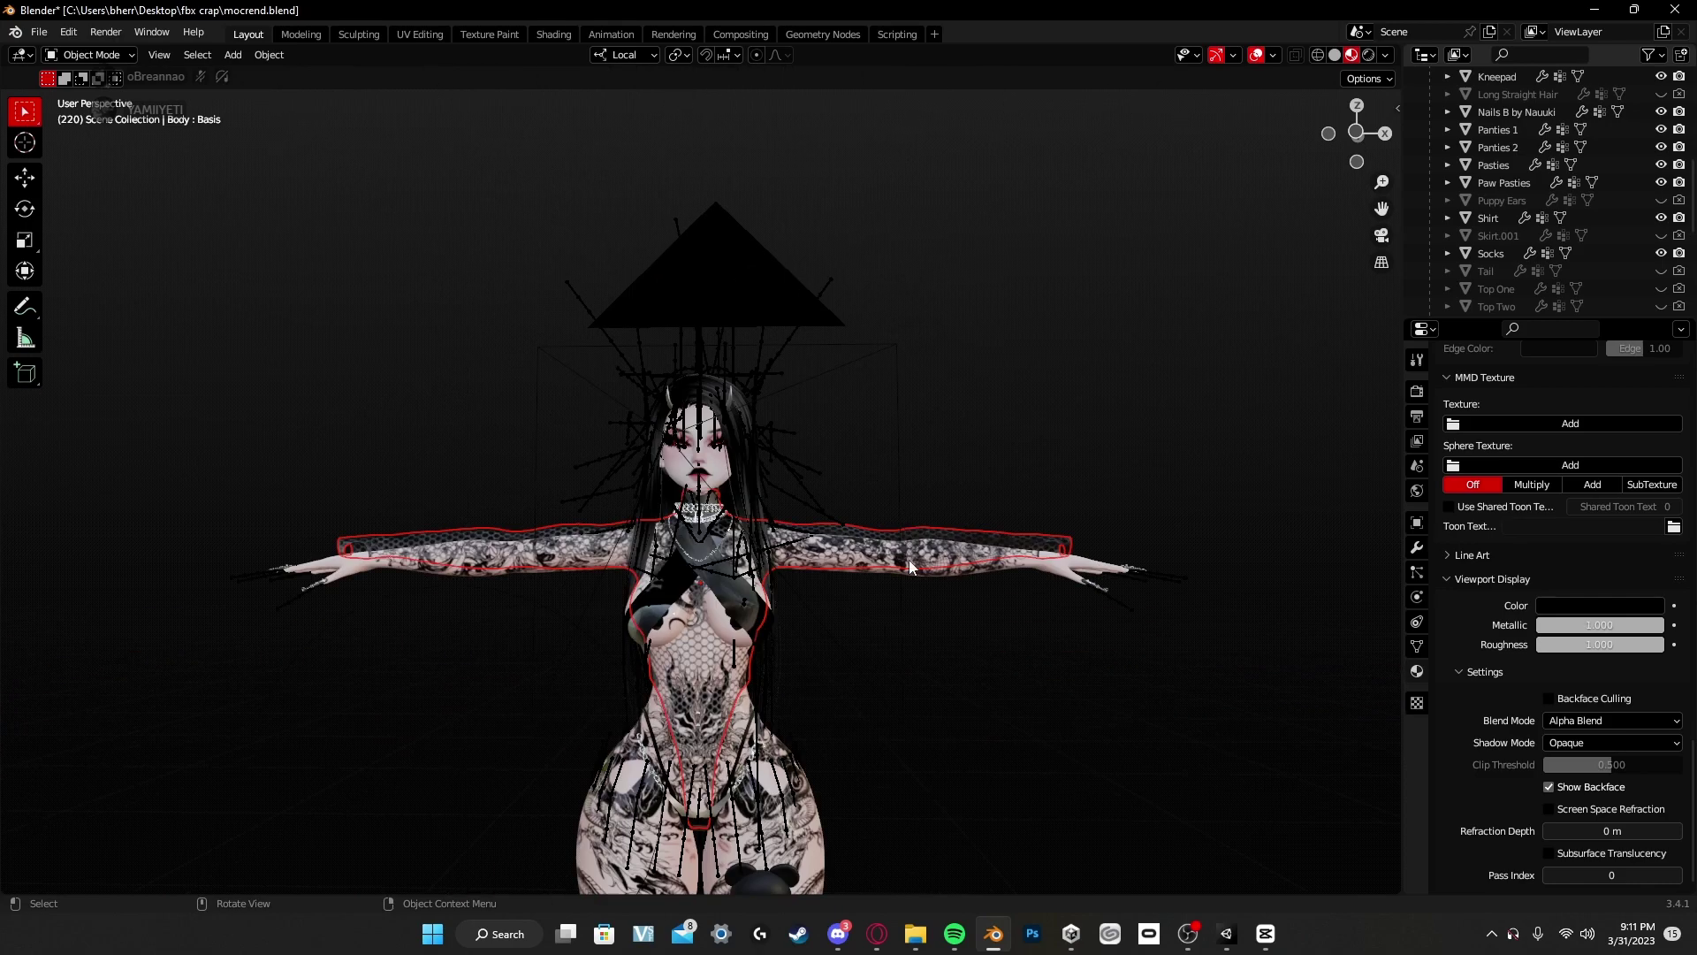
Step: Examine how the imported bodysuit sits on the avatar's arms, neck and chest
shift+middle_drag(913, 638, 871, 523)
scroll(872, 569, up, 5)
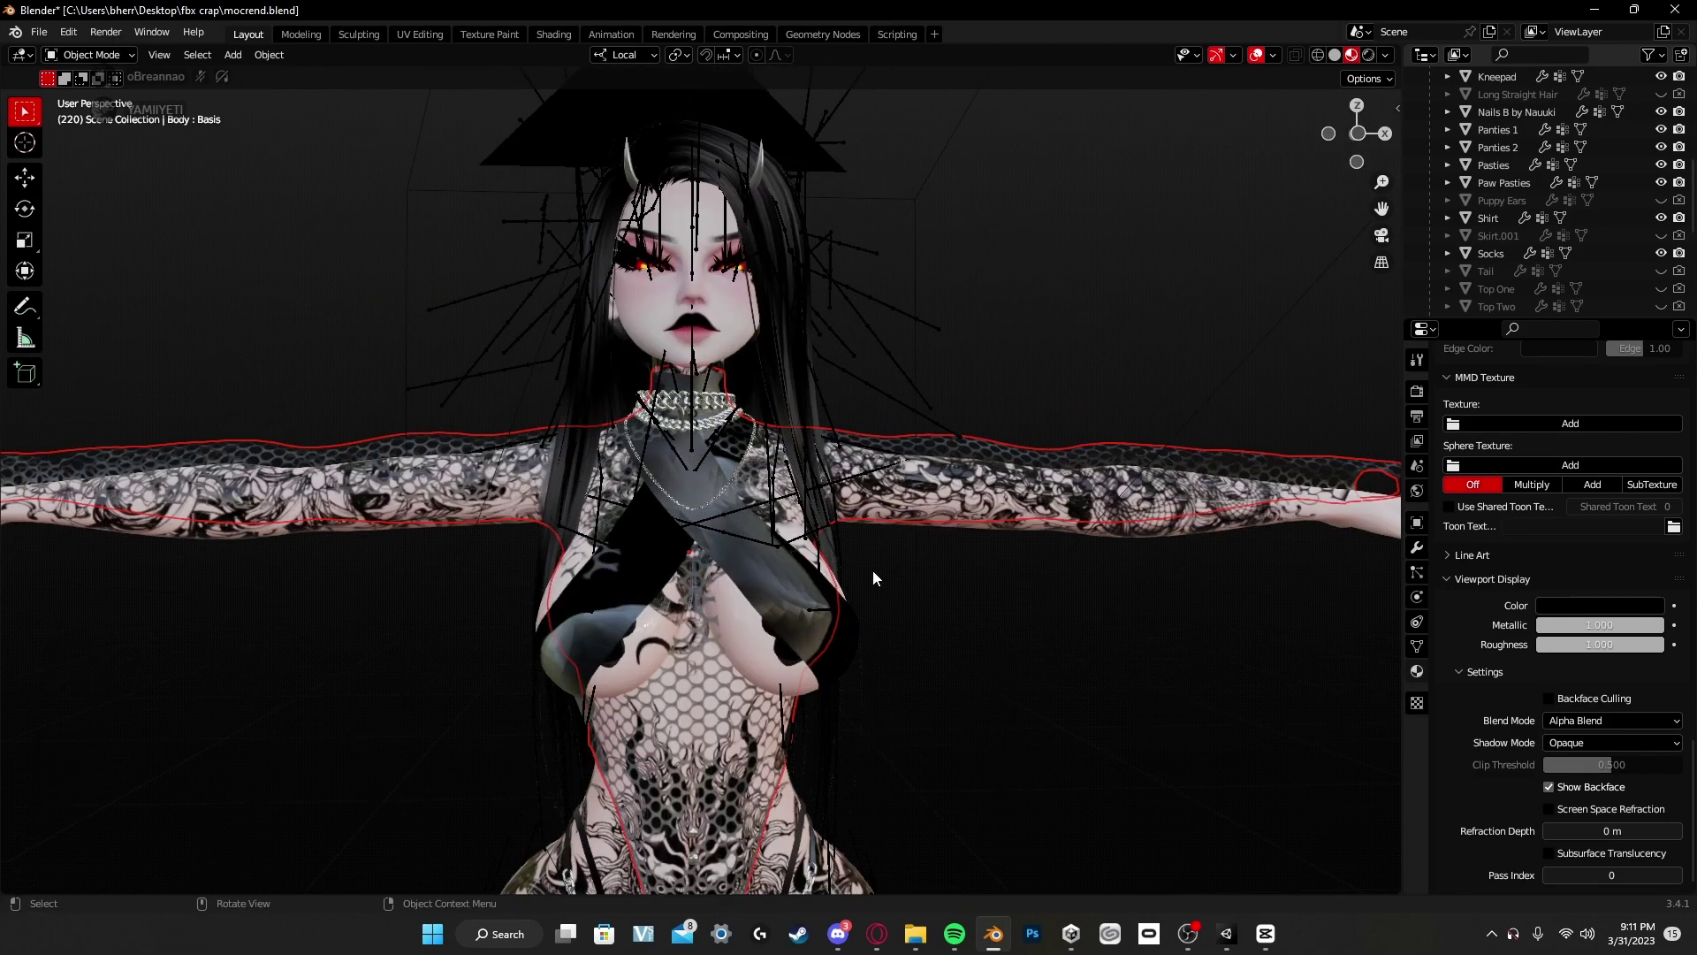
scroll(873, 576, up, 1)
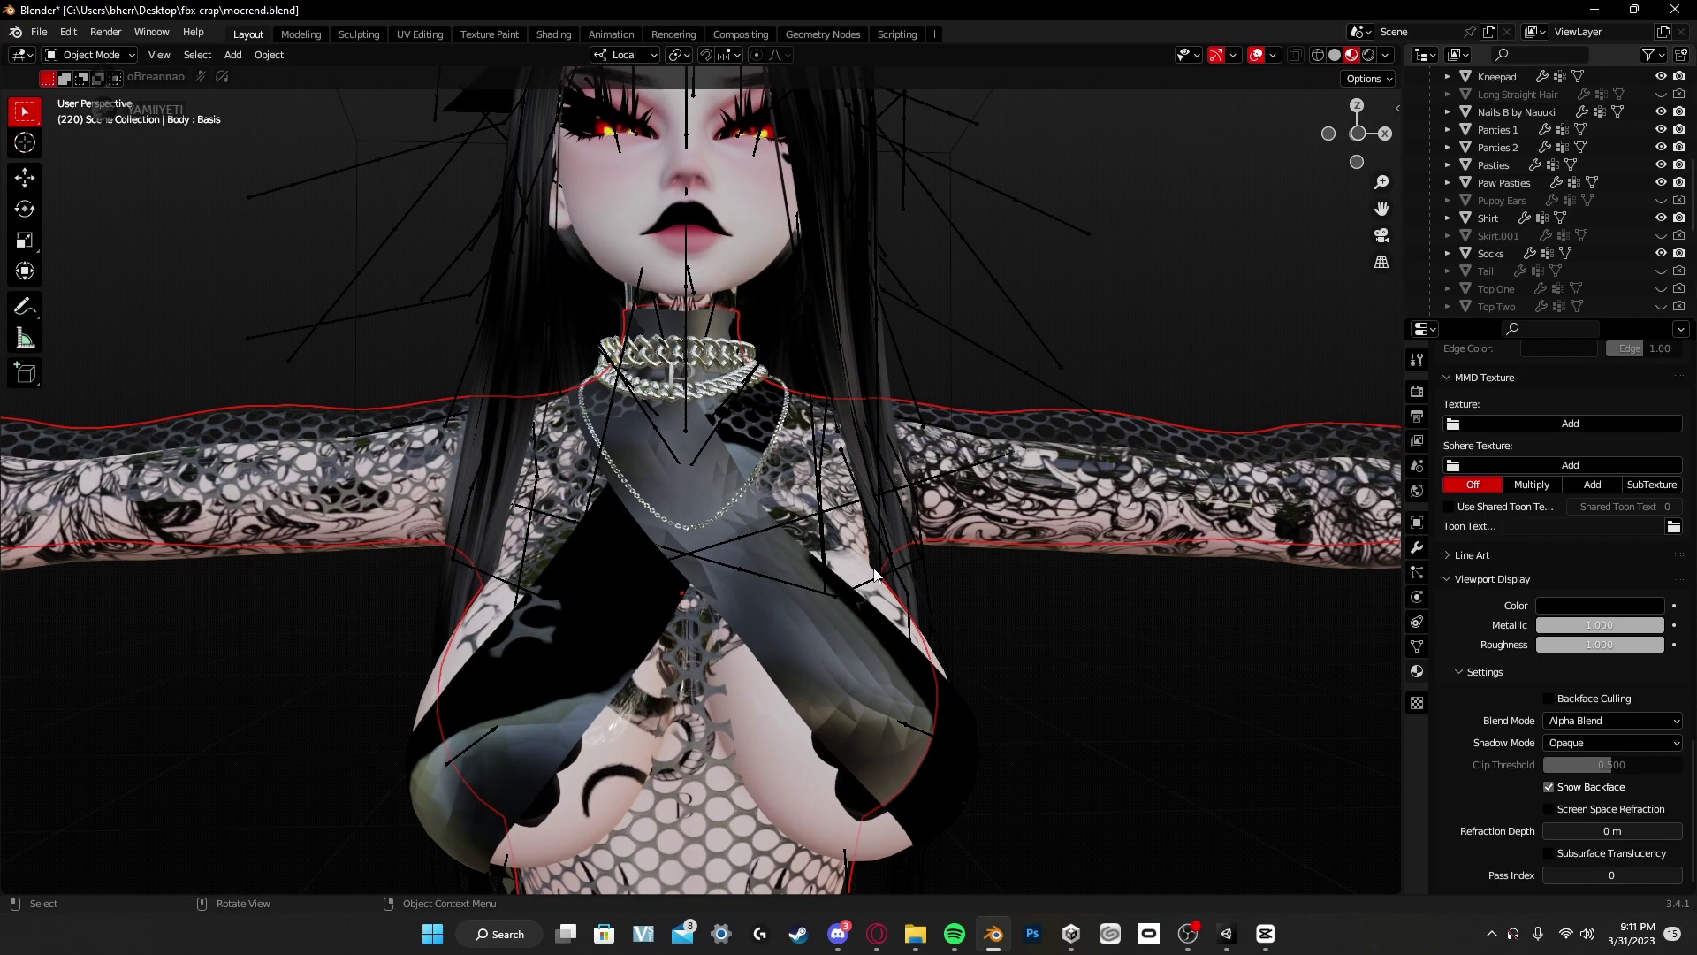
middle_drag(874, 570, 813, 620)
scroll(921, 624, down, 3)
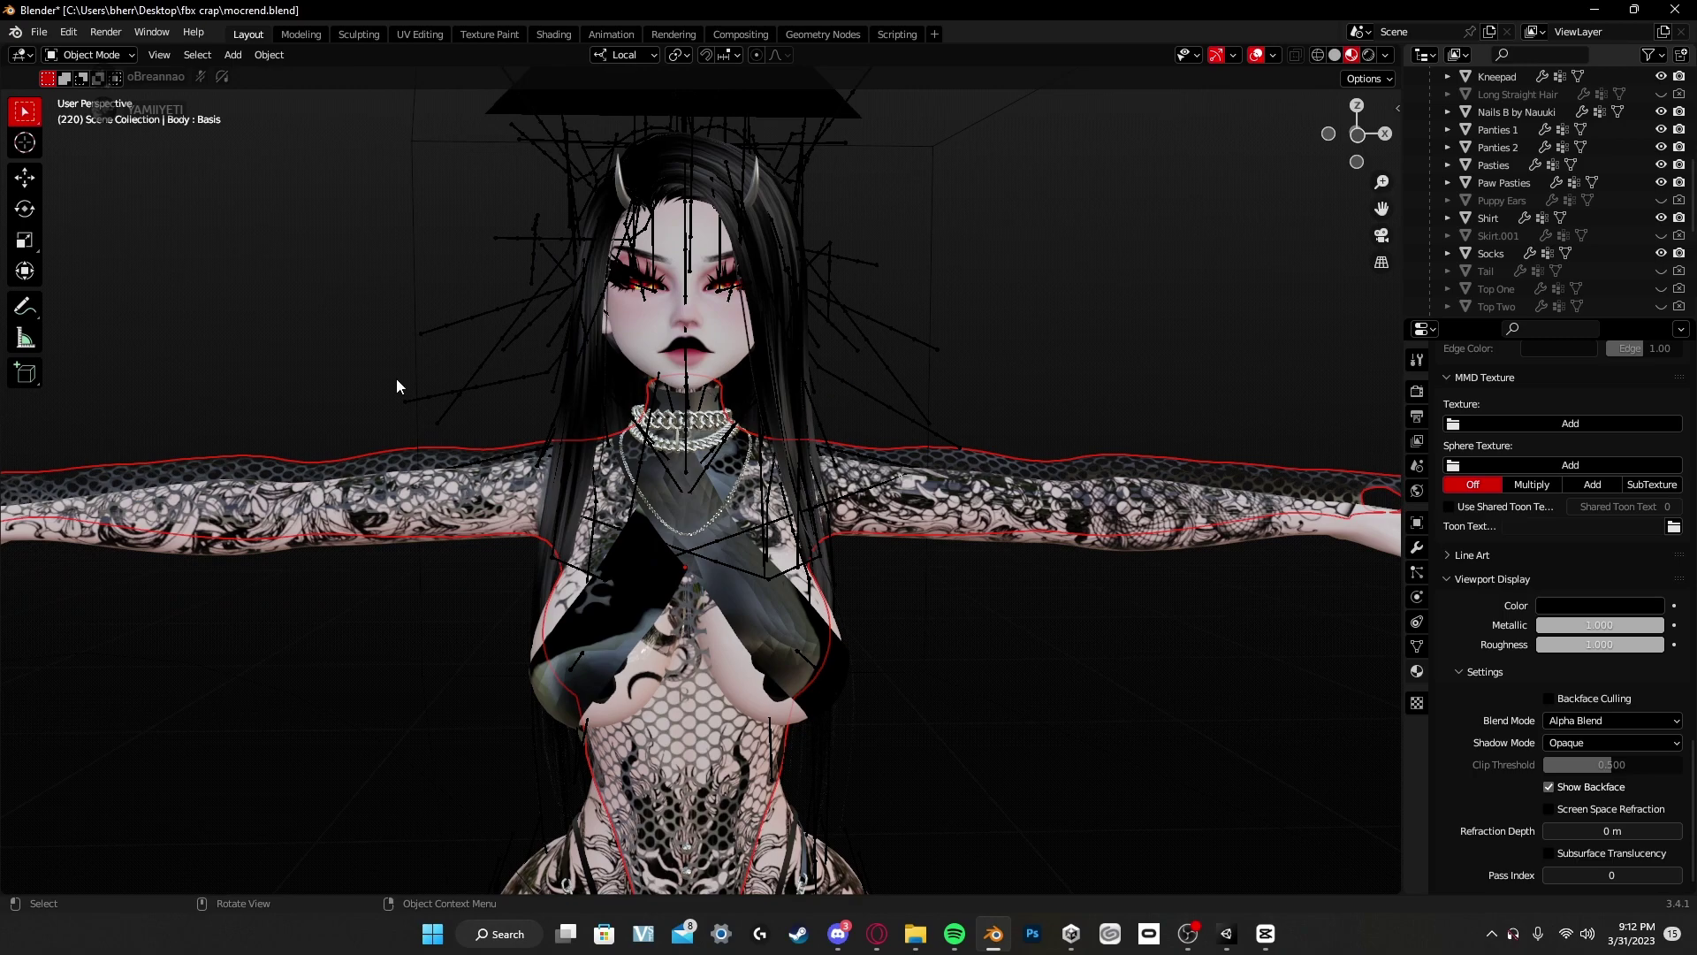
Step: Select the SXE by Nauuki bodysuit mesh and lower it along its vertical axis onto the avatar's arms with the Move tool
shift+middle_drag(829, 740, 707, 453)
scroll(800, 468, down, 2)
middle_drag(716, 512, 453, 376)
click(26, 181)
middle_drag(603, 326, 751, 636)
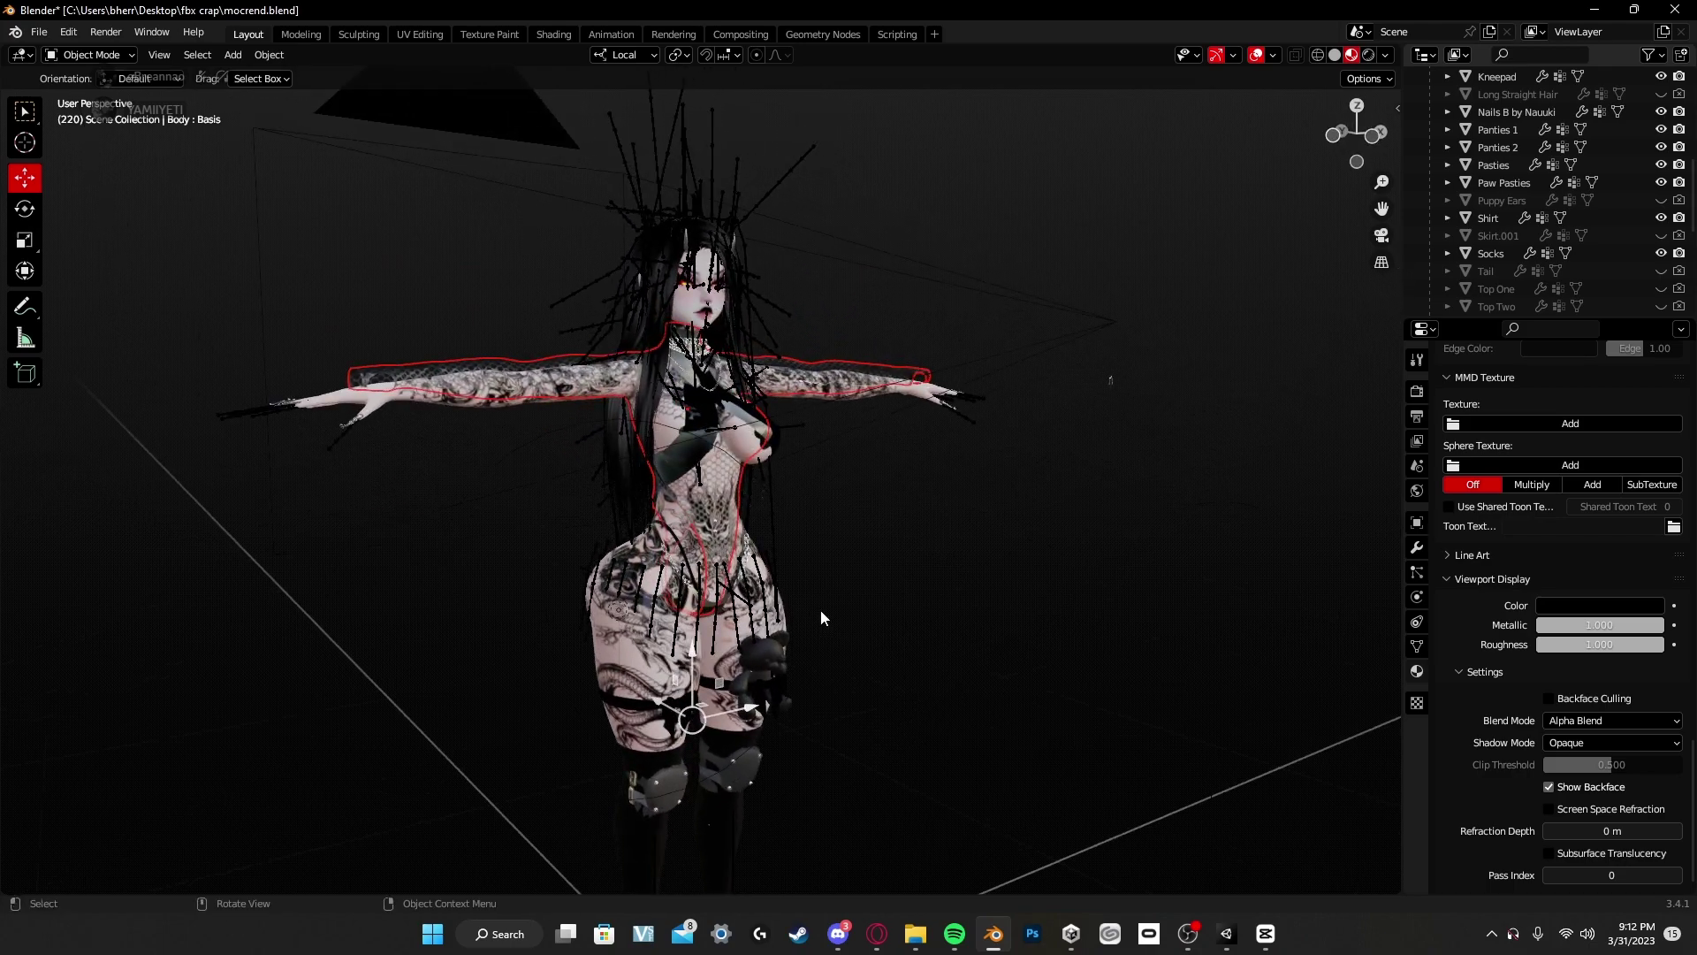
drag(692, 670, 691, 661)
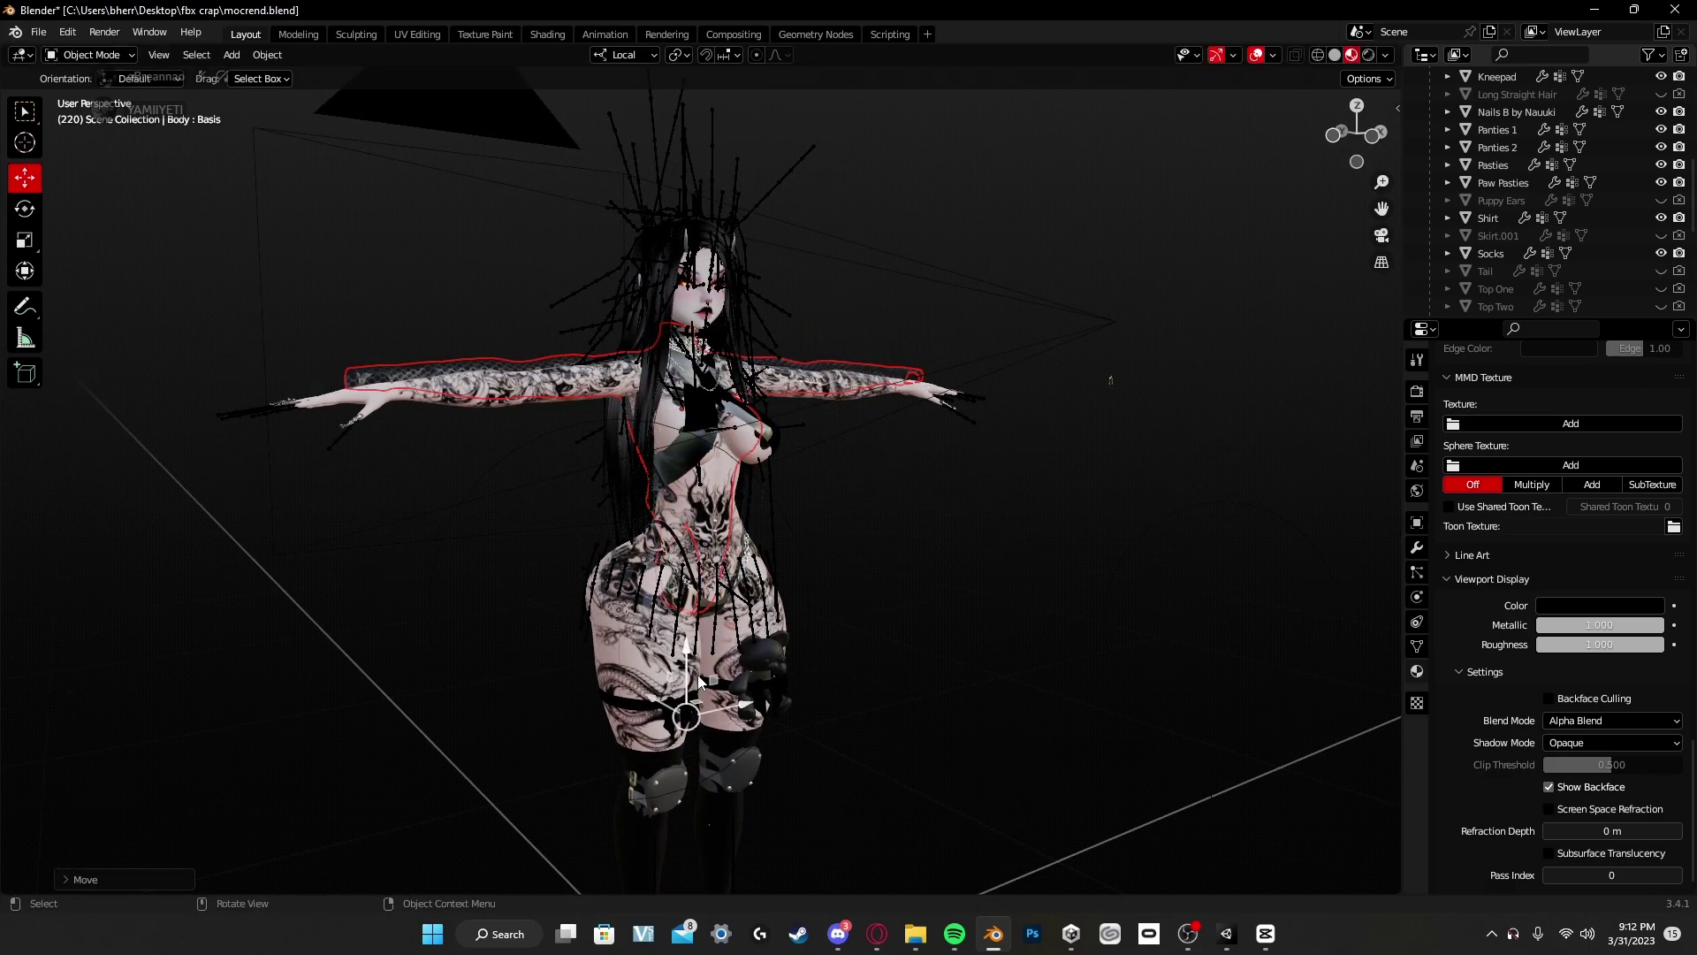
click(696, 627)
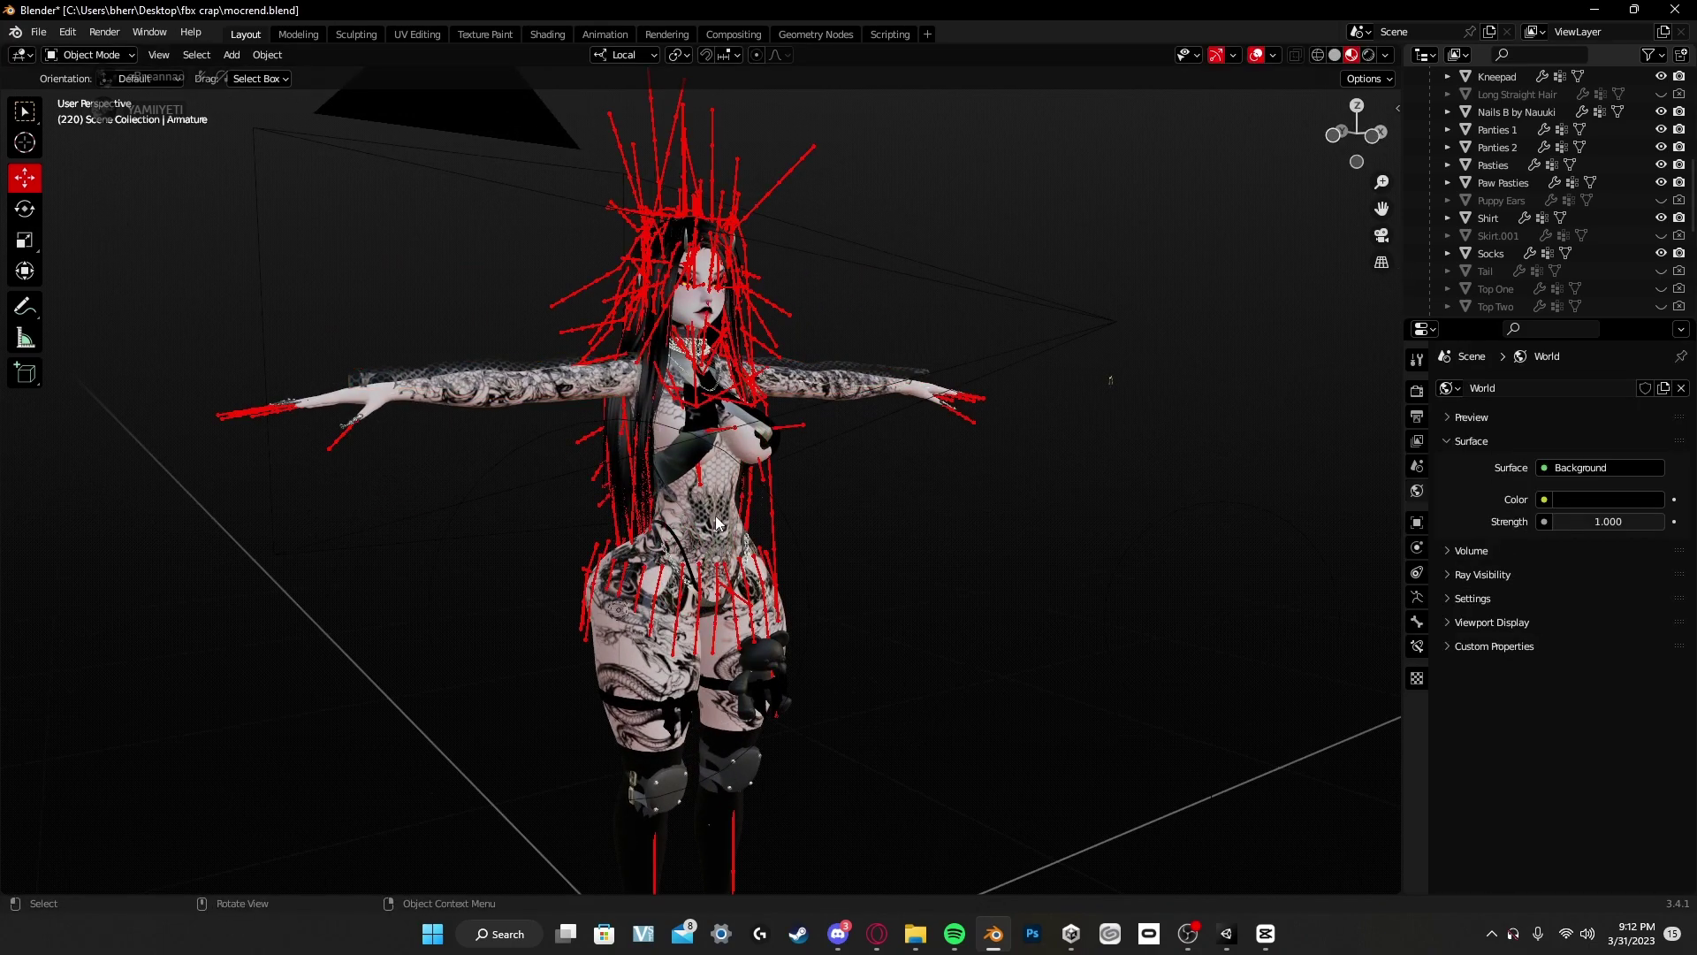
click(716, 528)
click(716, 528)
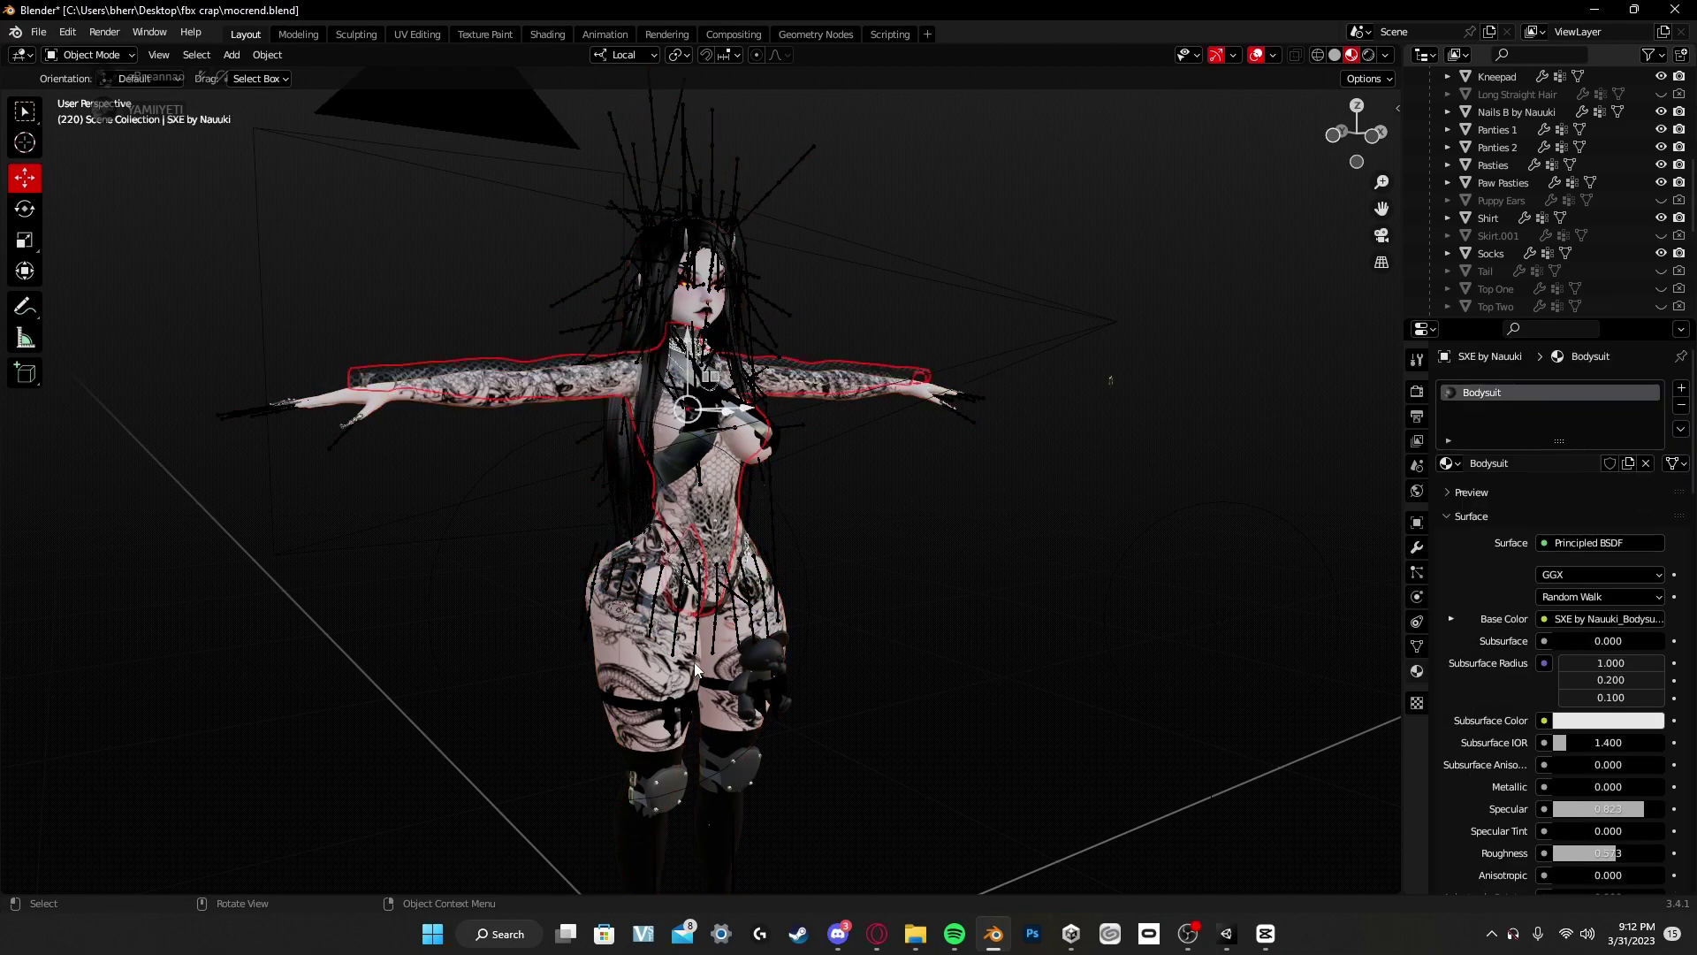
middle_drag(784, 708, 707, 398)
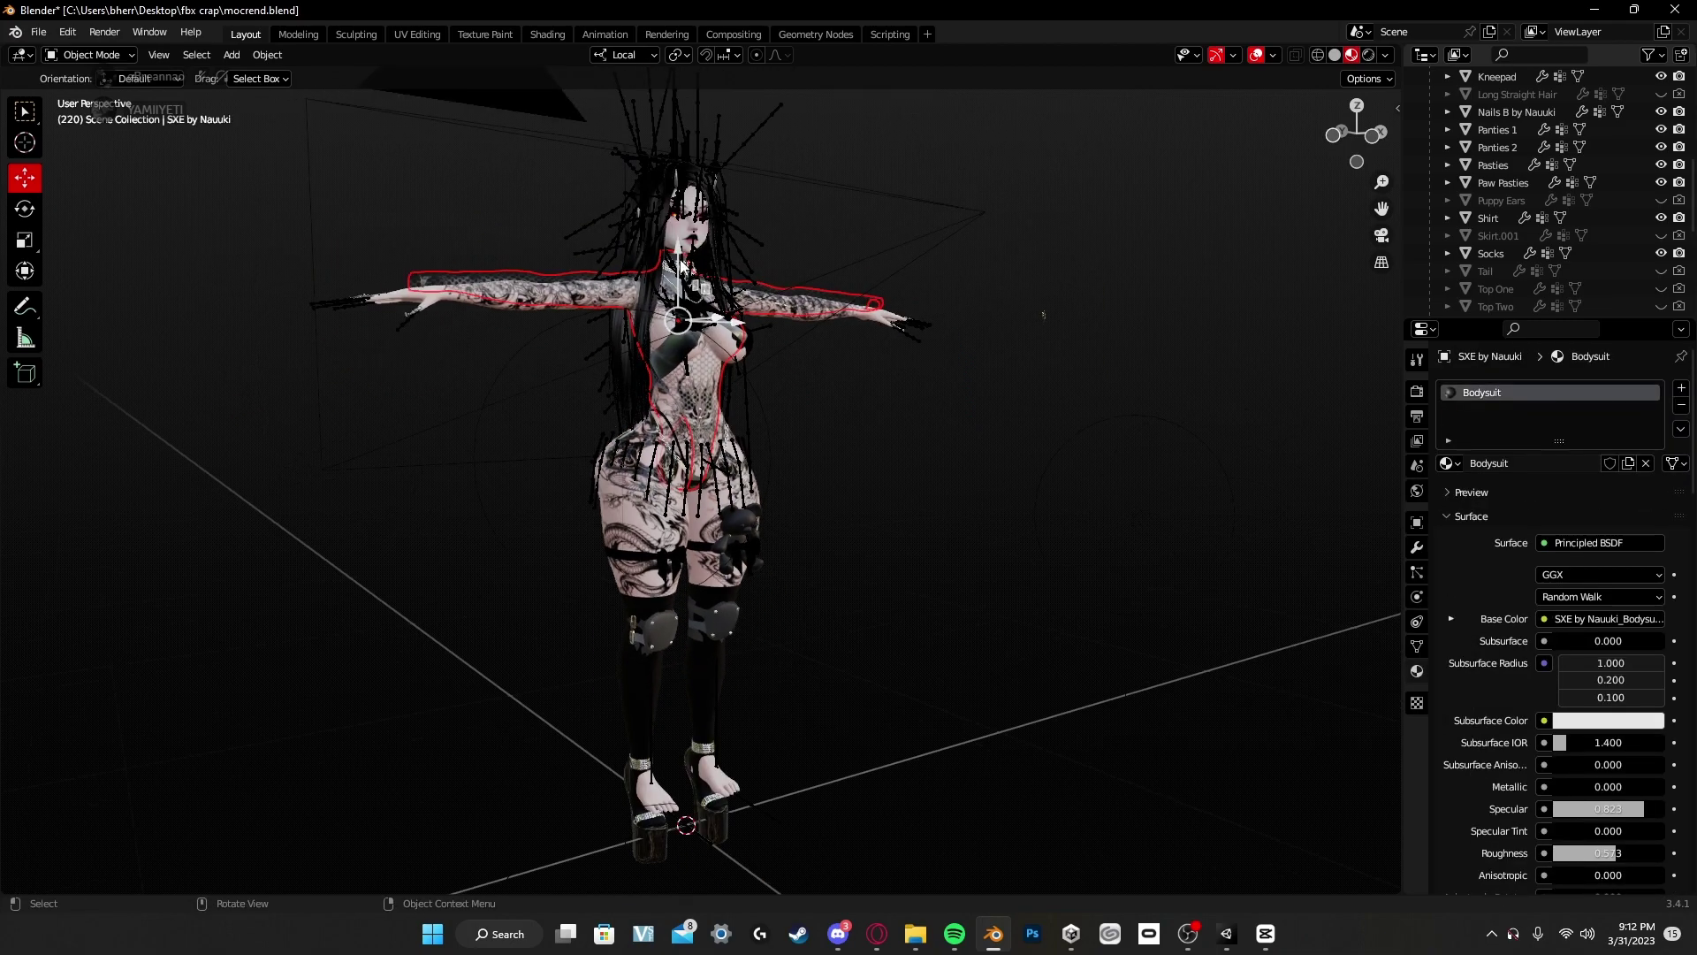
drag(685, 269, 686, 272)
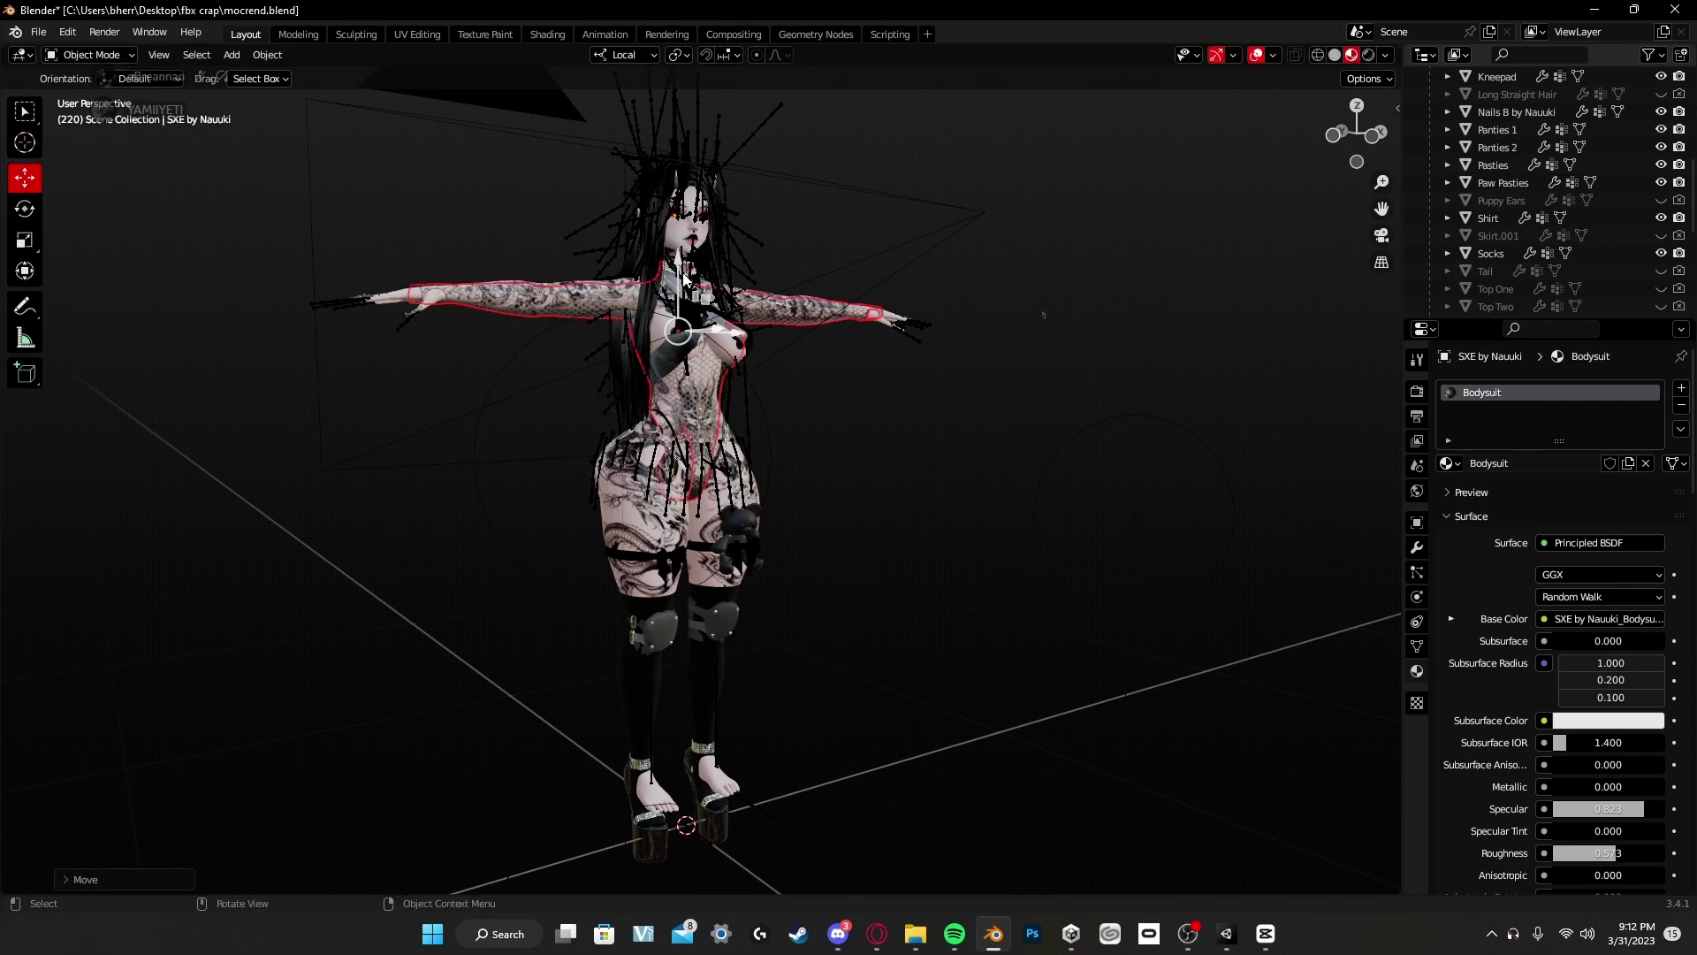
Step: Raise the SXE by Nauuki bodysuit slightly in the front orthographic view, and check its fit from the left side
click(878, 253)
middle_drag(983, 257, 1002, 379)
scroll(1000, 376, up, 5)
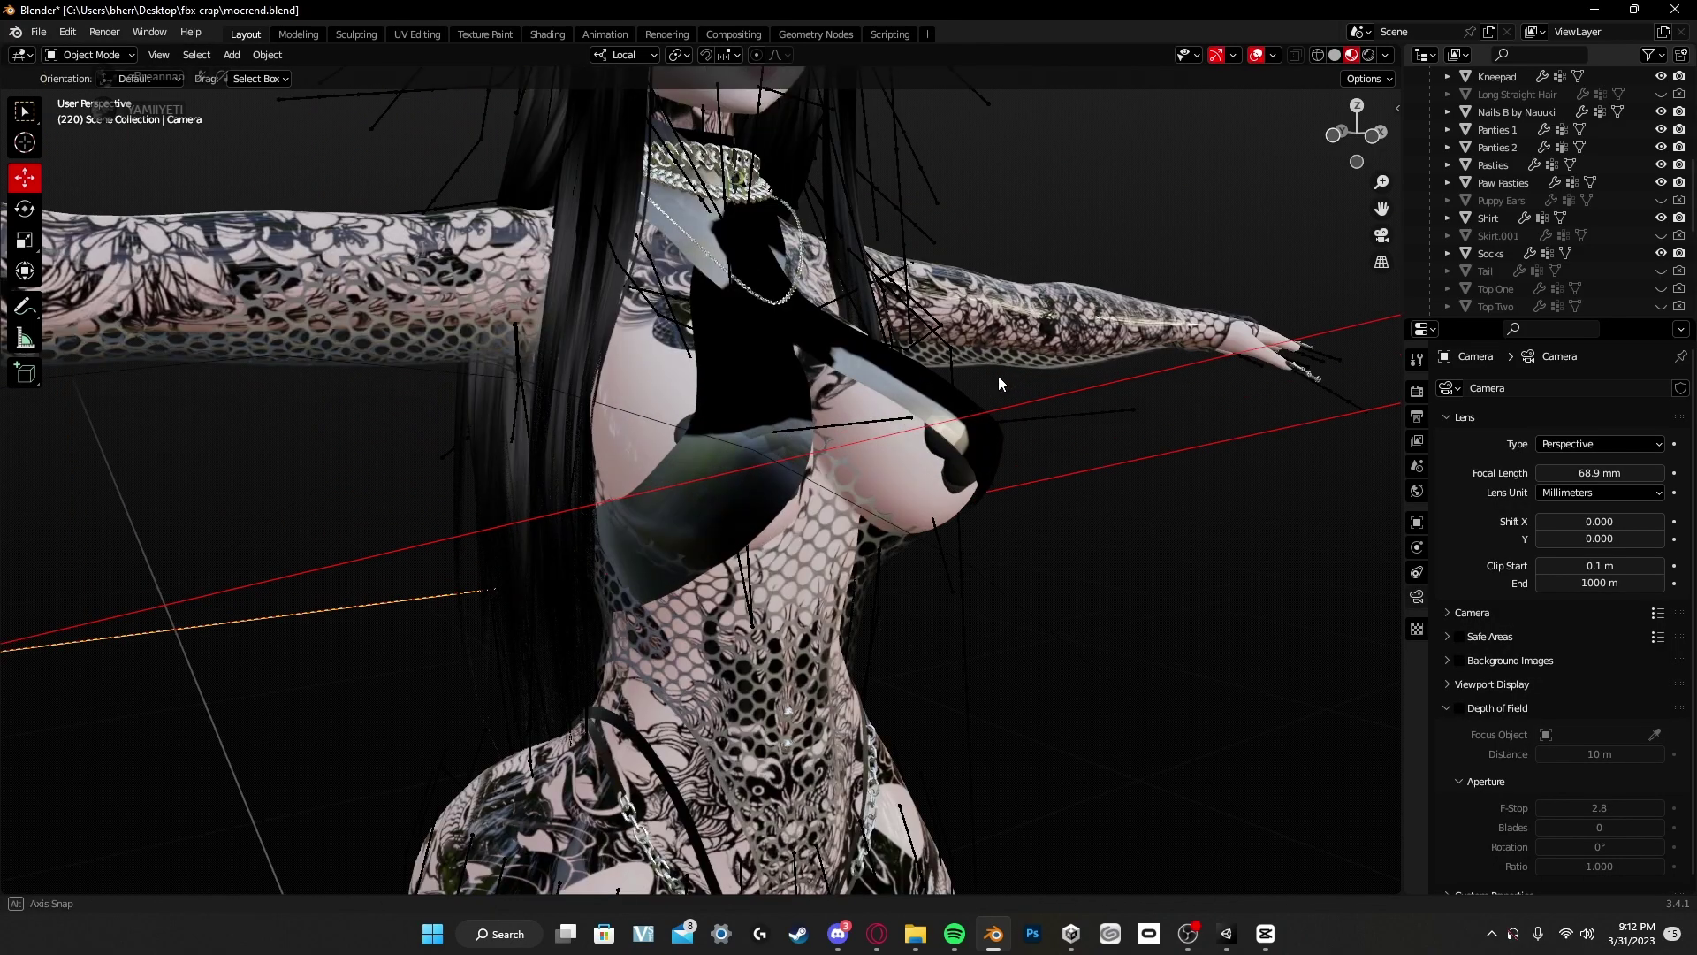
click(1375, 144)
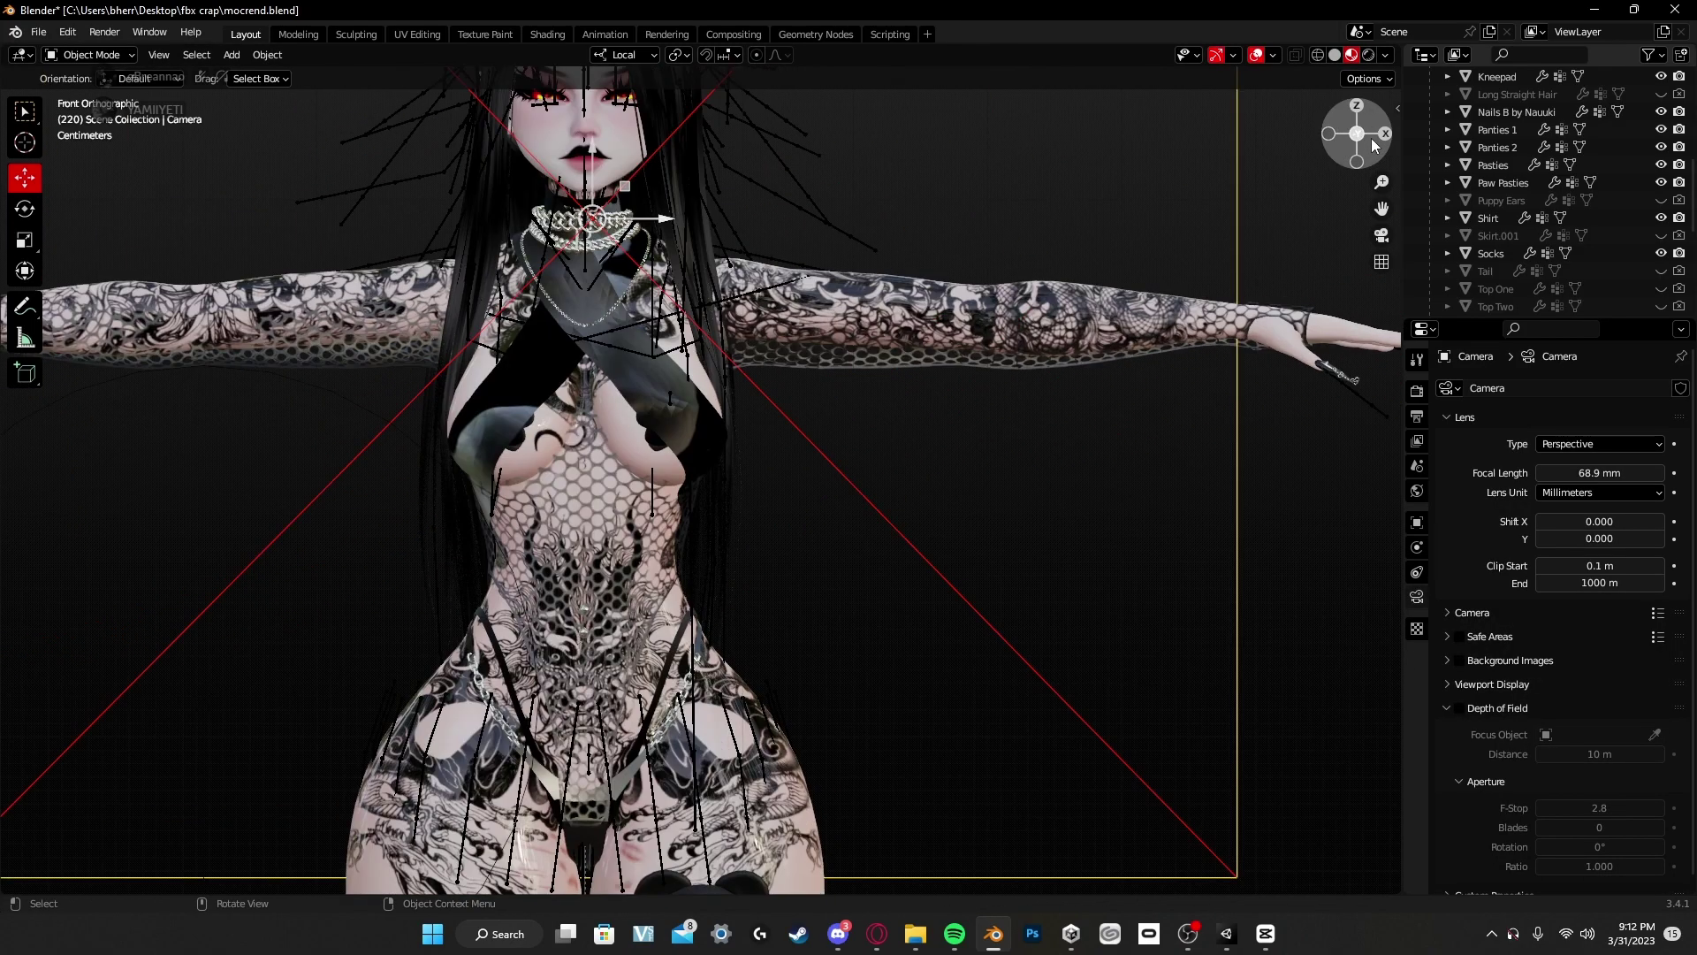
shift+middle_drag(716, 389, 799, 474)
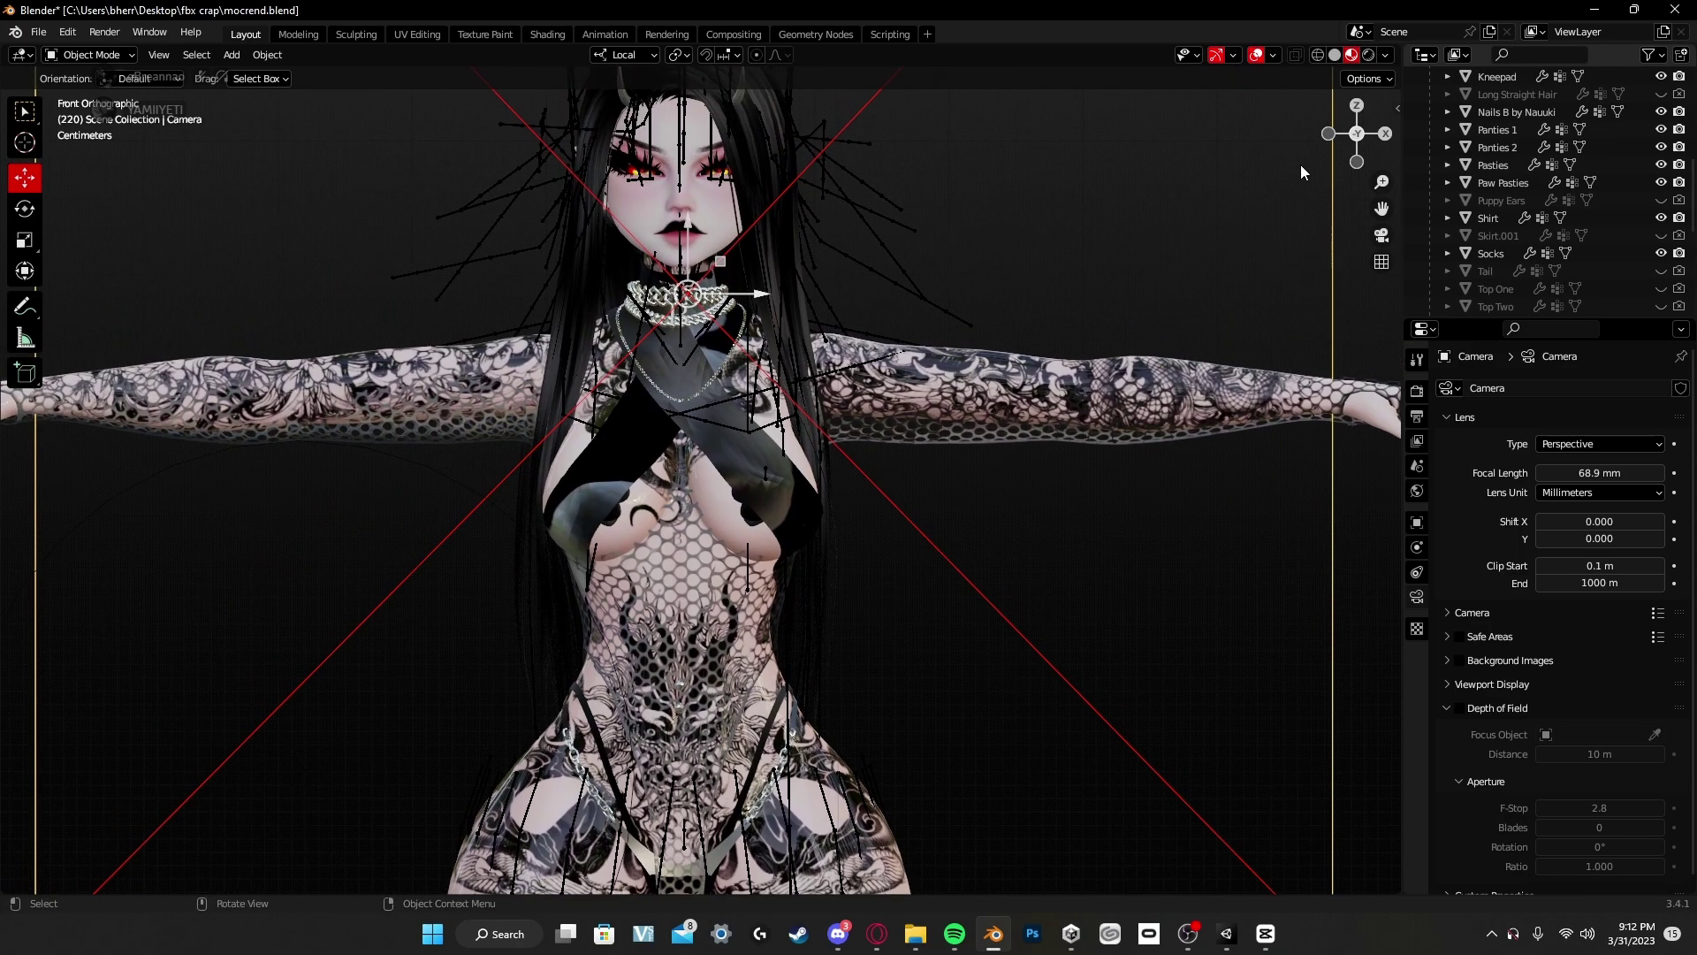
click(1127, 390)
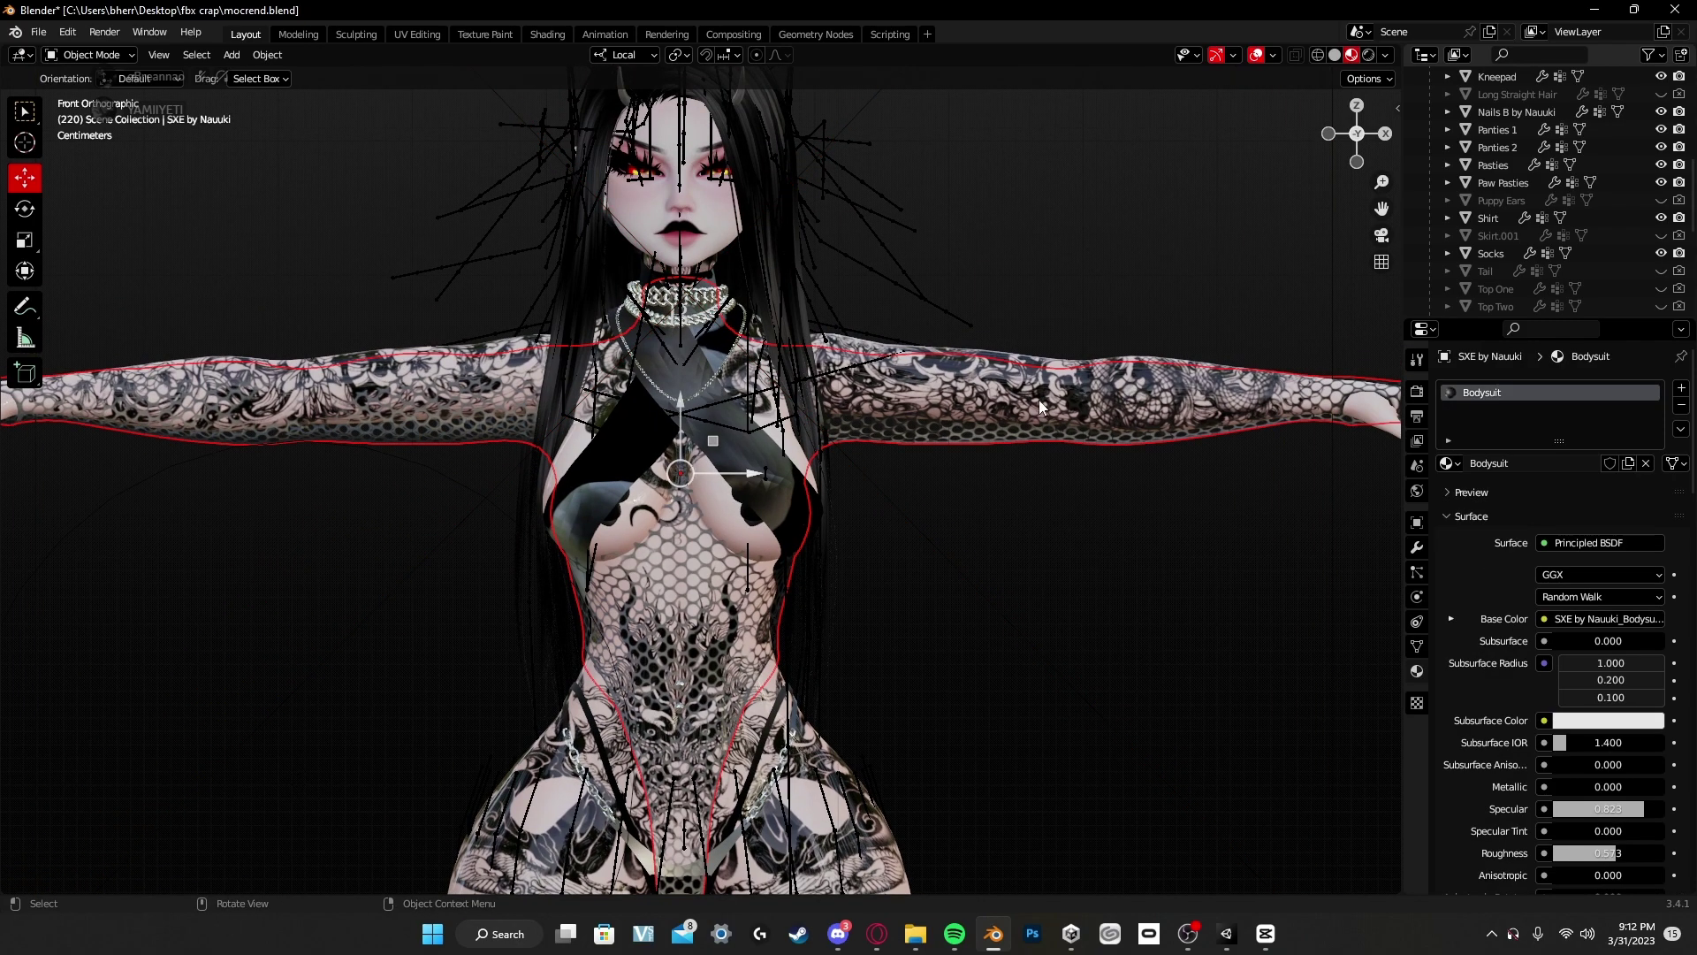
drag(677, 408, 676, 395)
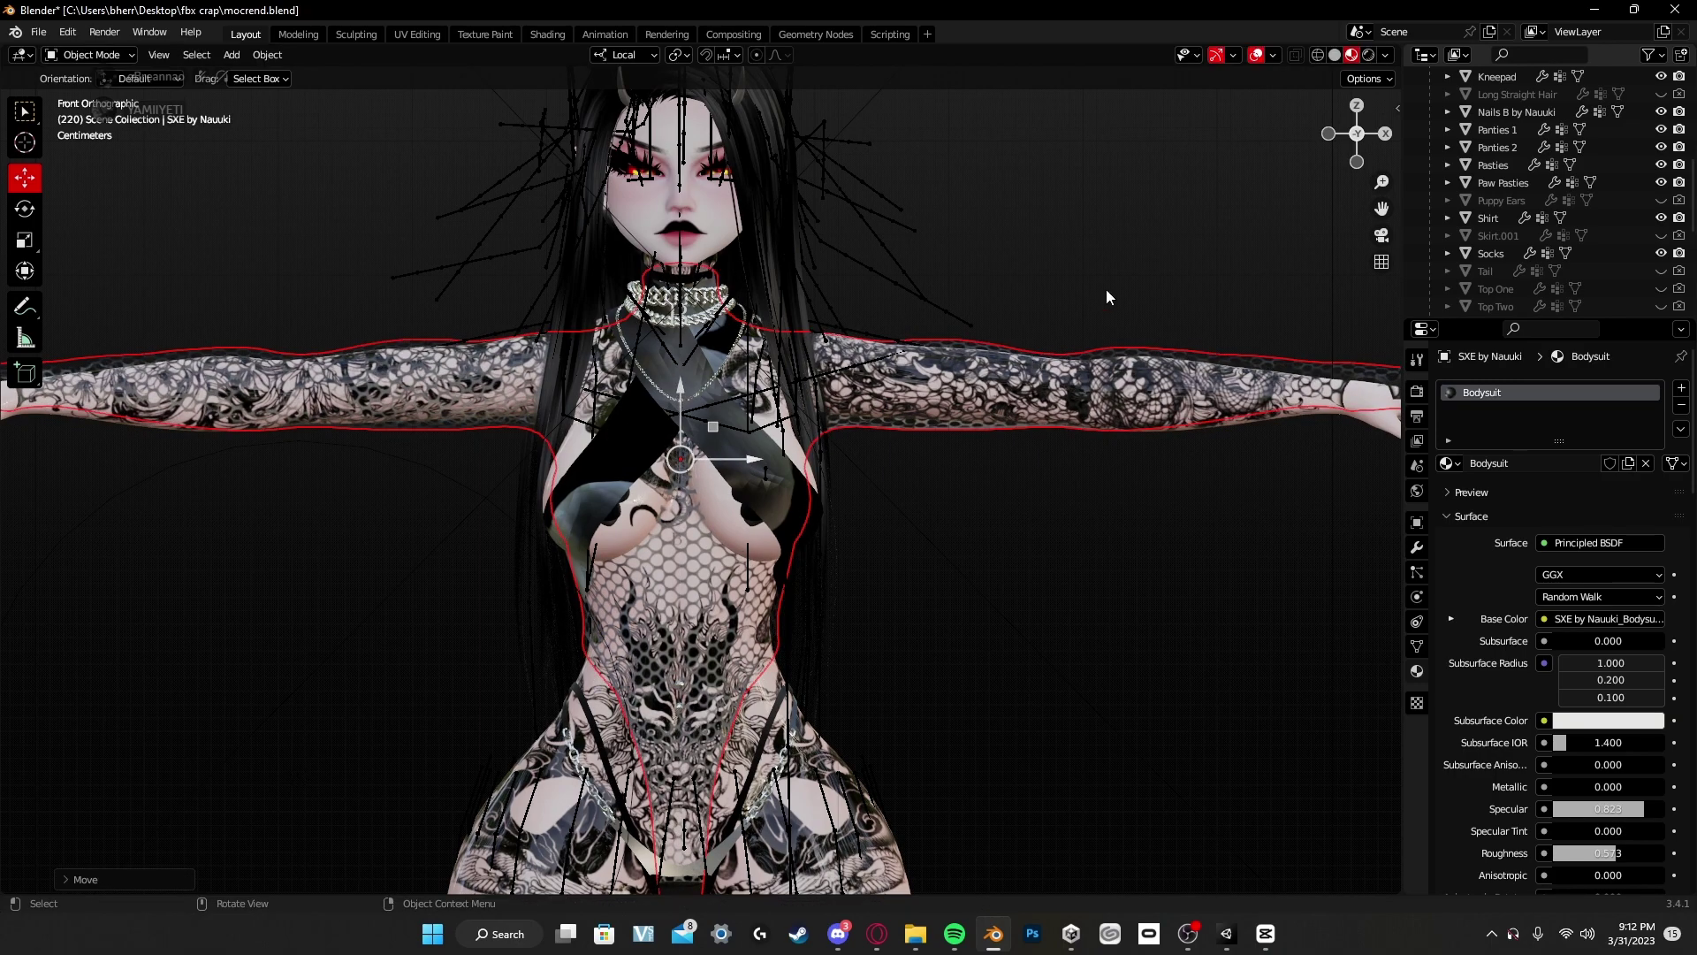
click(1329, 135)
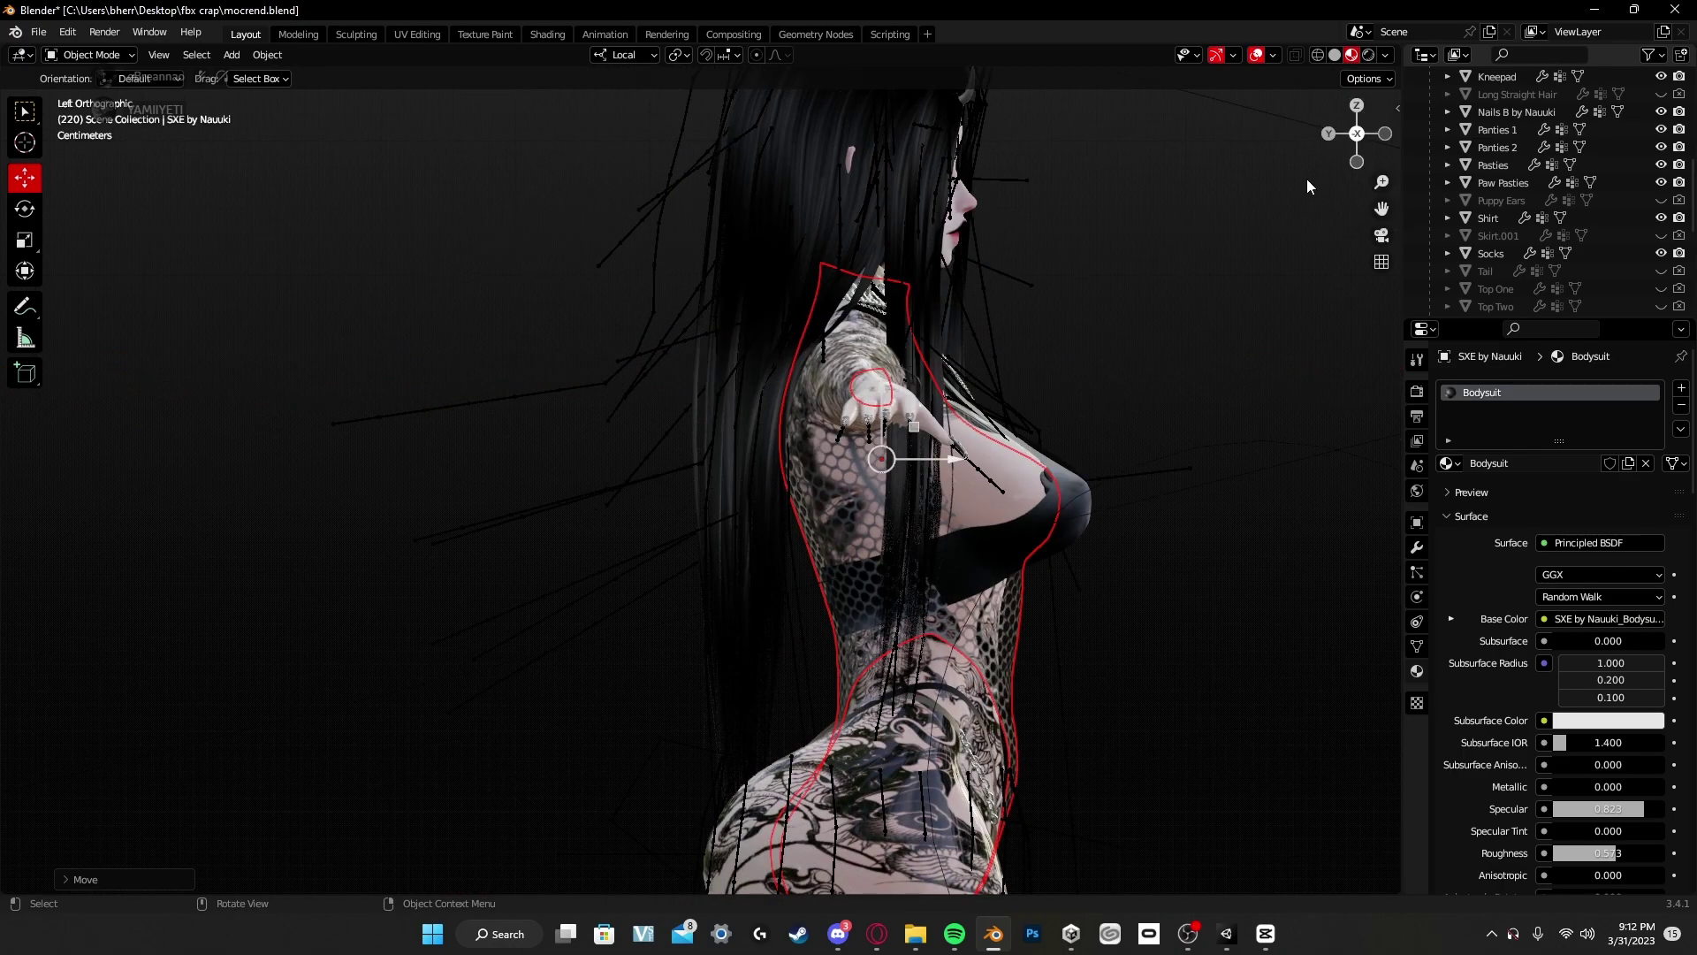
Step: Nudge the SXE by Nauuki bodysuit slightly in the left orthographic view to line it up with the avatar's torso
click(1387, 135)
click(1335, 140)
key(g)
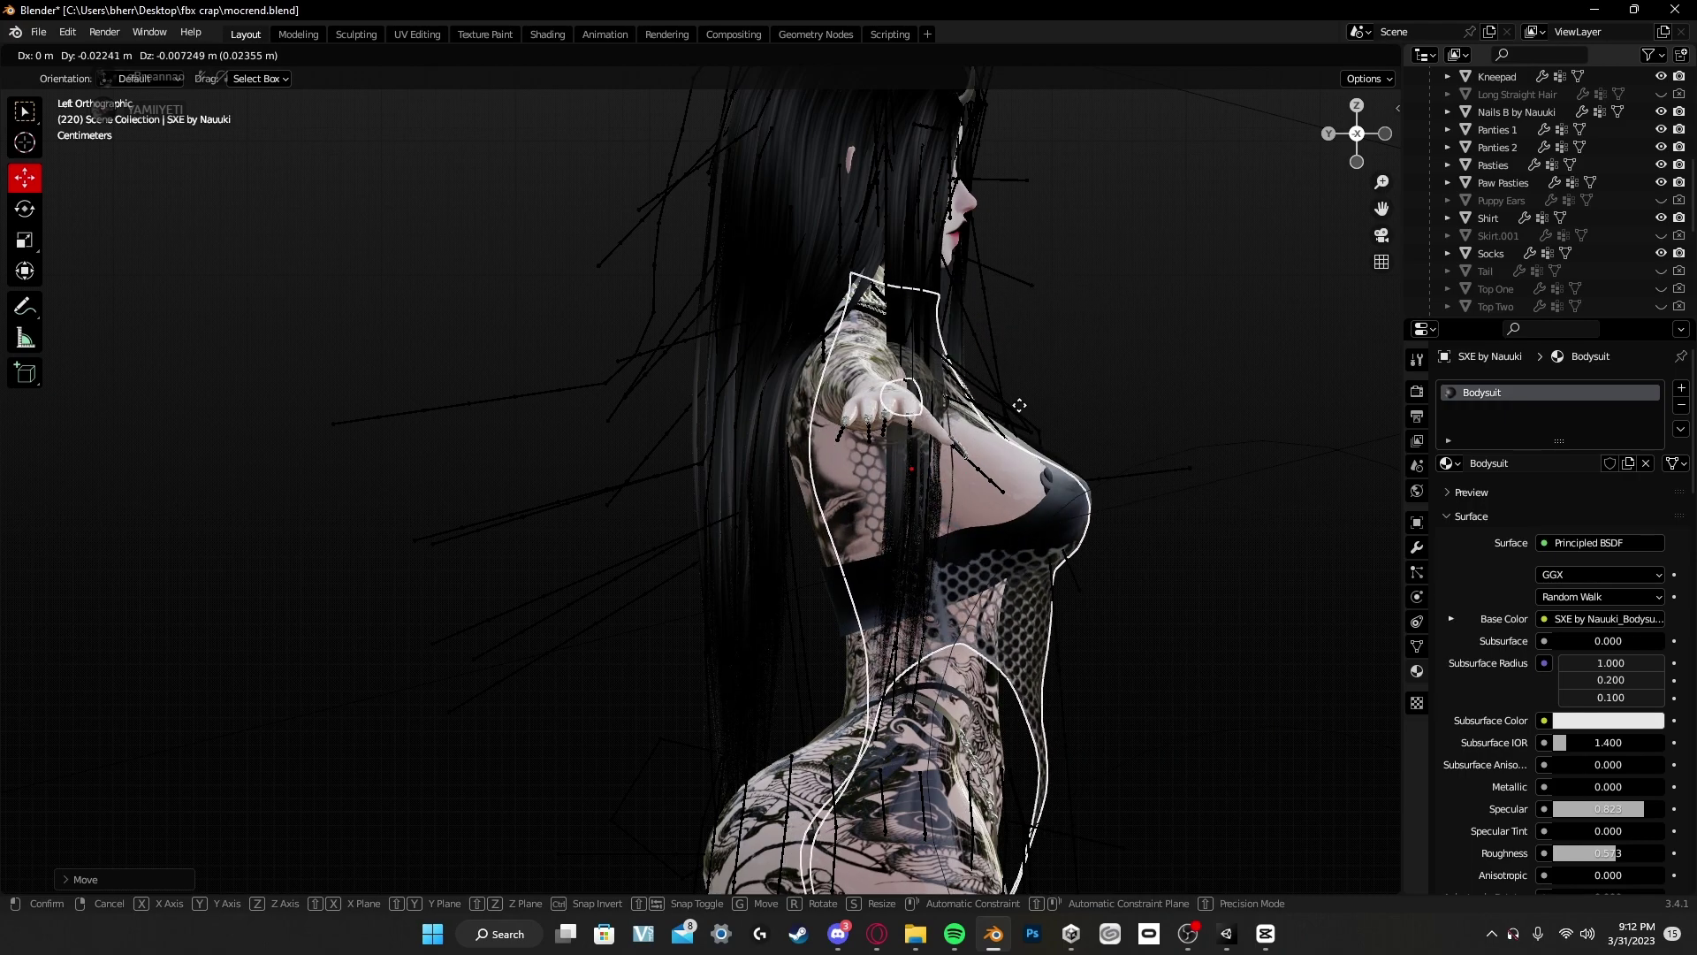
right_click(1019, 411)
key(g)
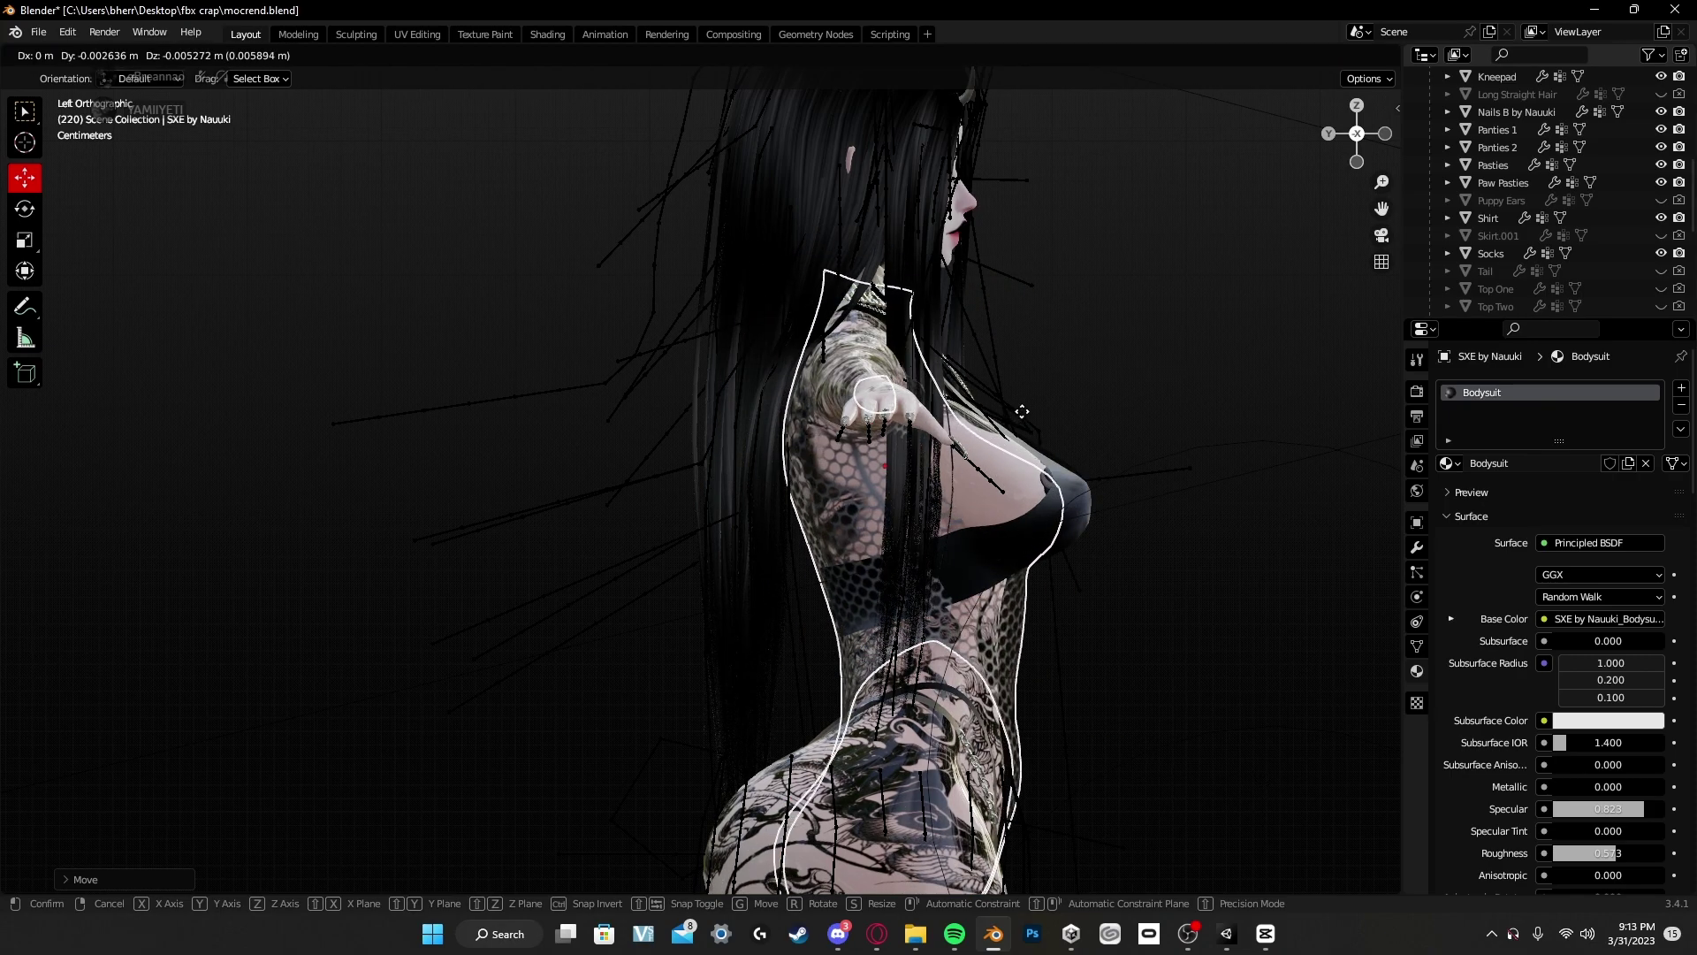
click(1034, 407)
Step: Lower the SXE by Nauuki bodysuit about 0.006 m in the left orthographic view
middle_drag(1048, 405, 1176, 336)
scroll(960, 385, down, 5)
click(1333, 136)
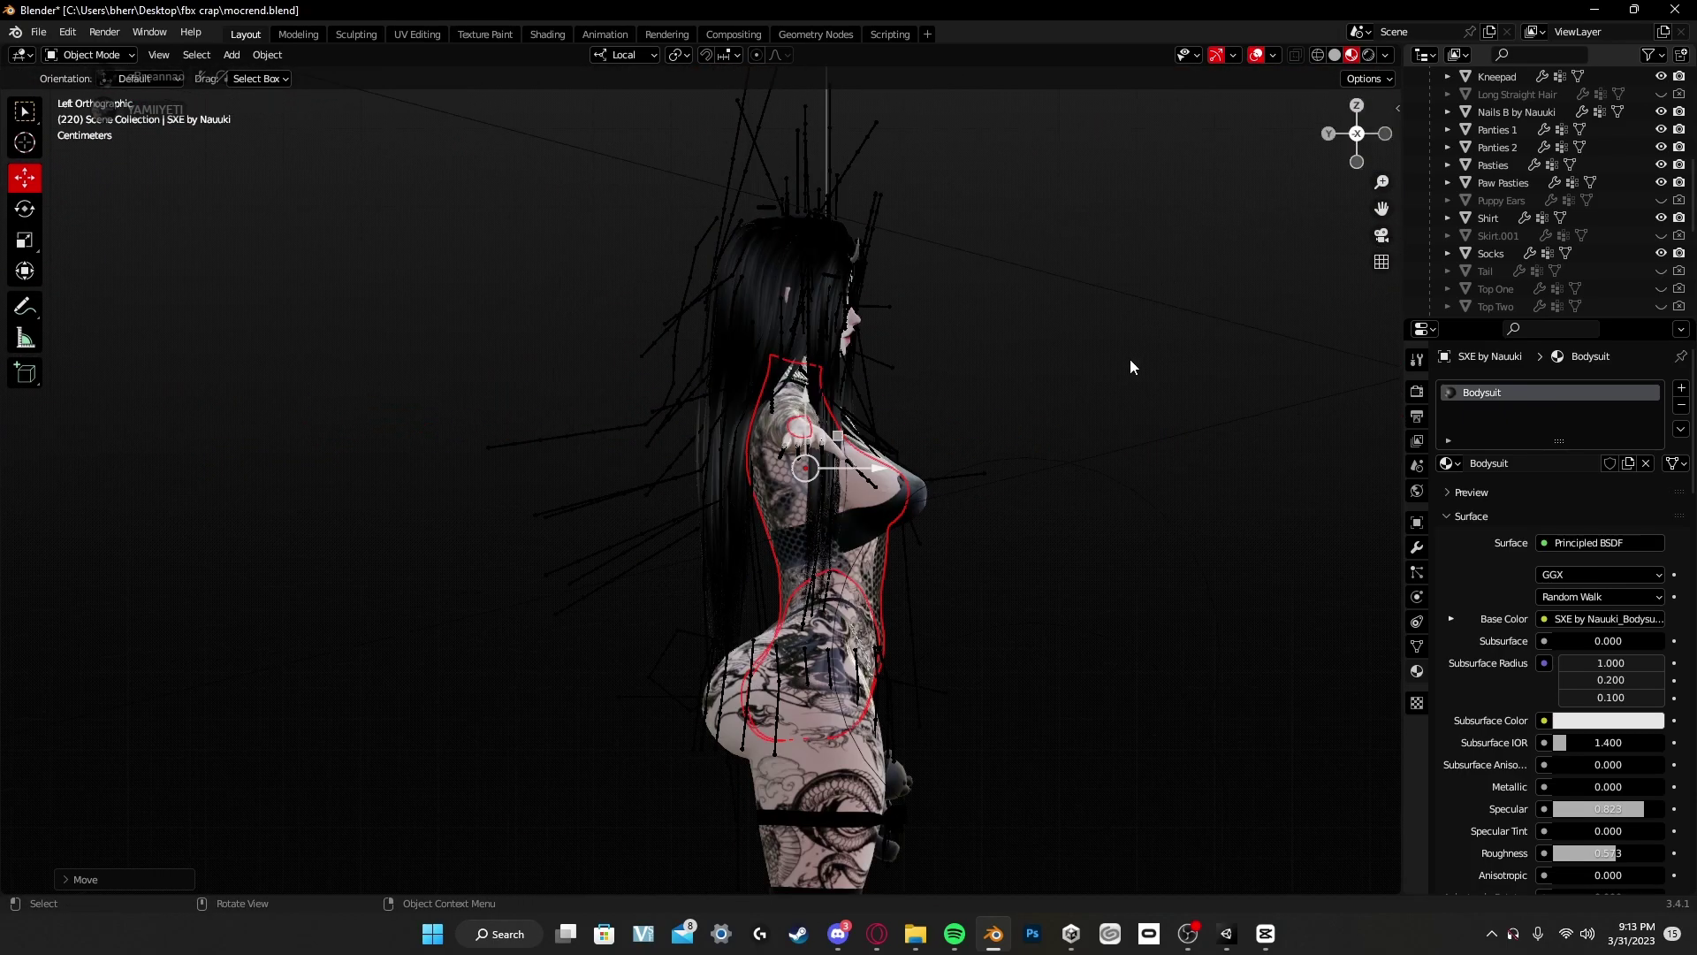
key(g)
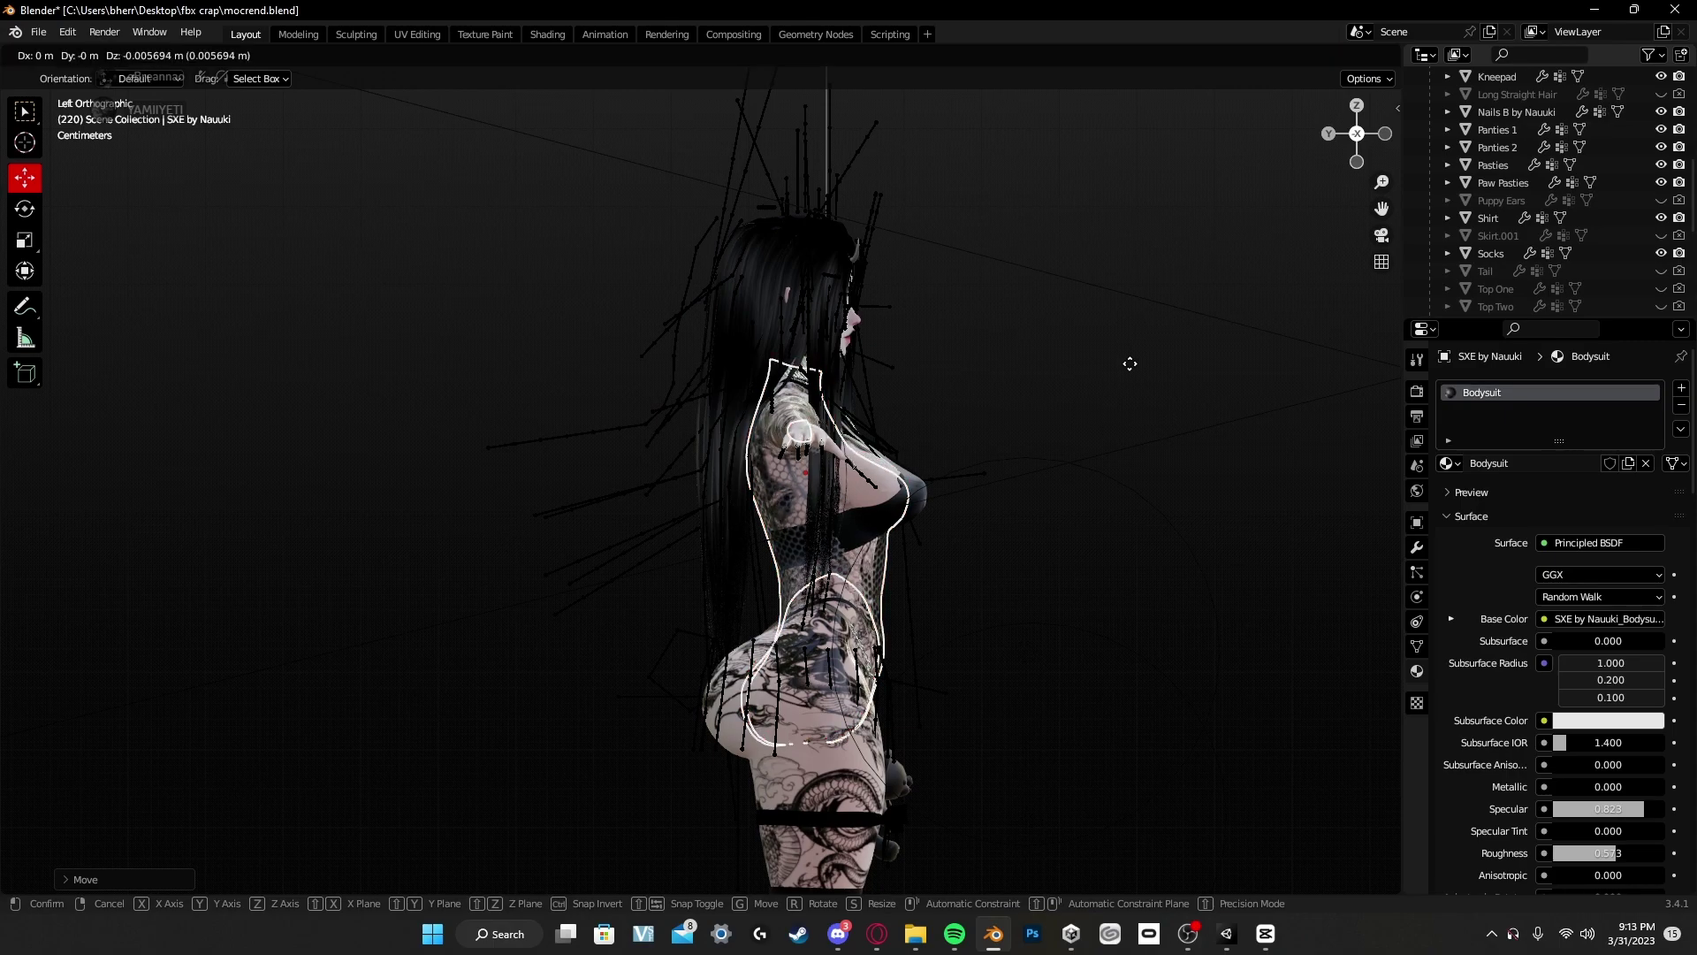
click(1130, 363)
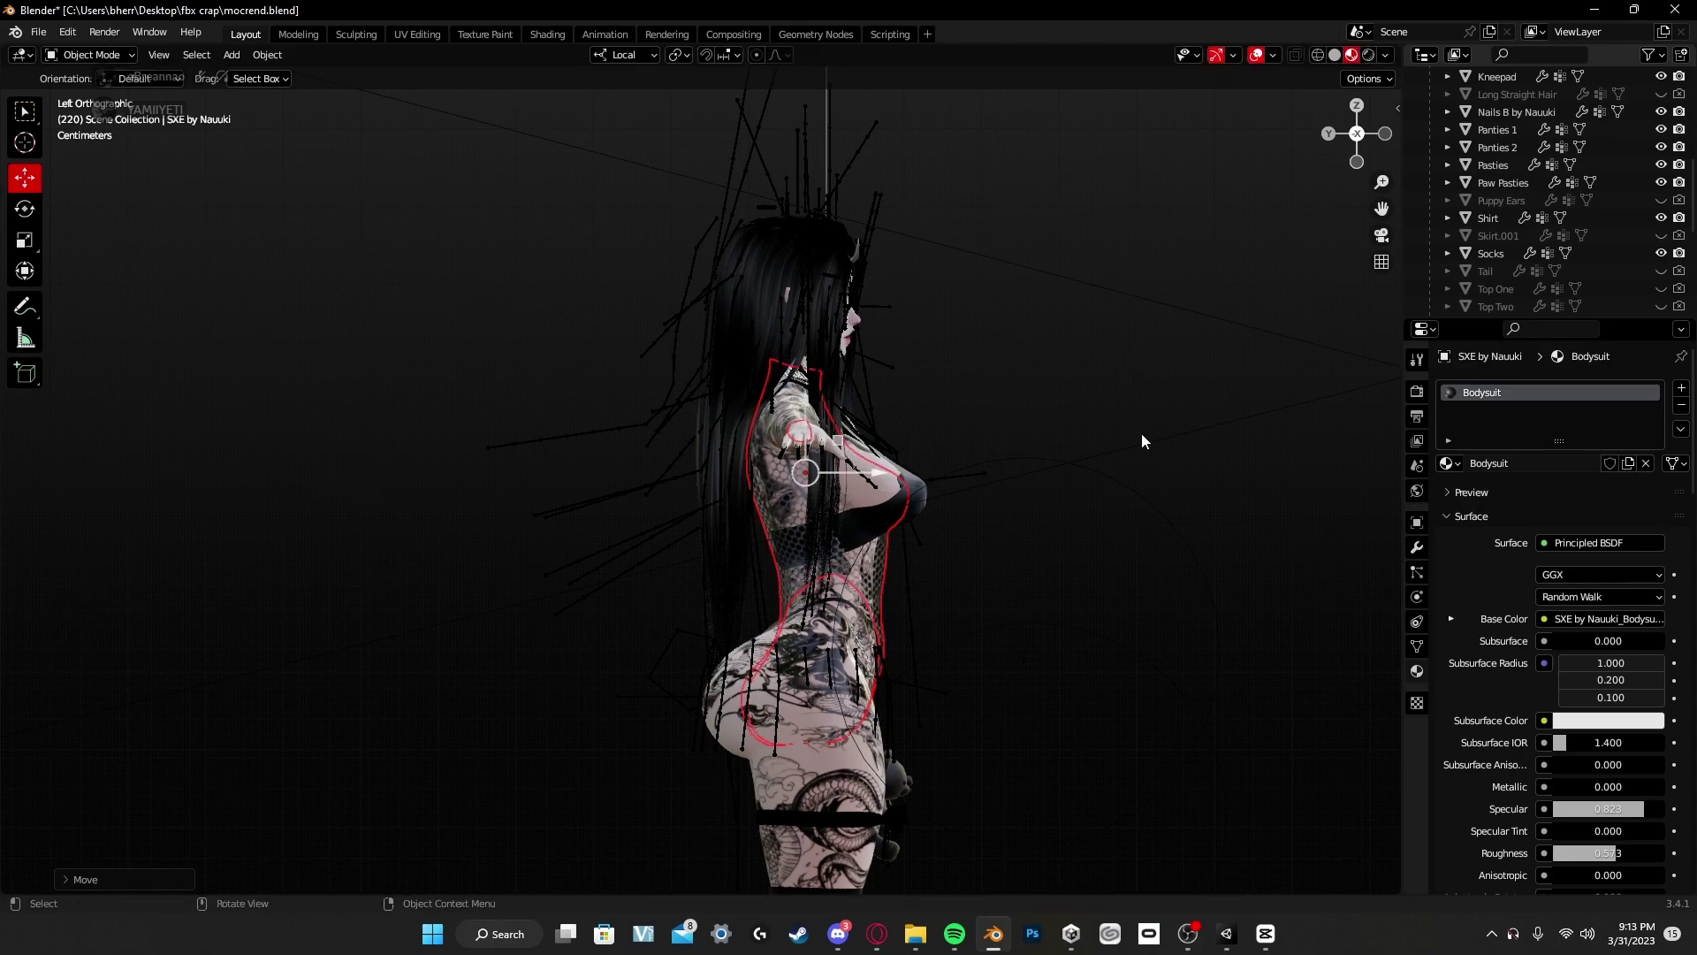
Step: Check the bodysuit's fit from the front and side, and raise it about 0.008 m in the left orthographic view
middle_drag(1142, 433, 968, 393)
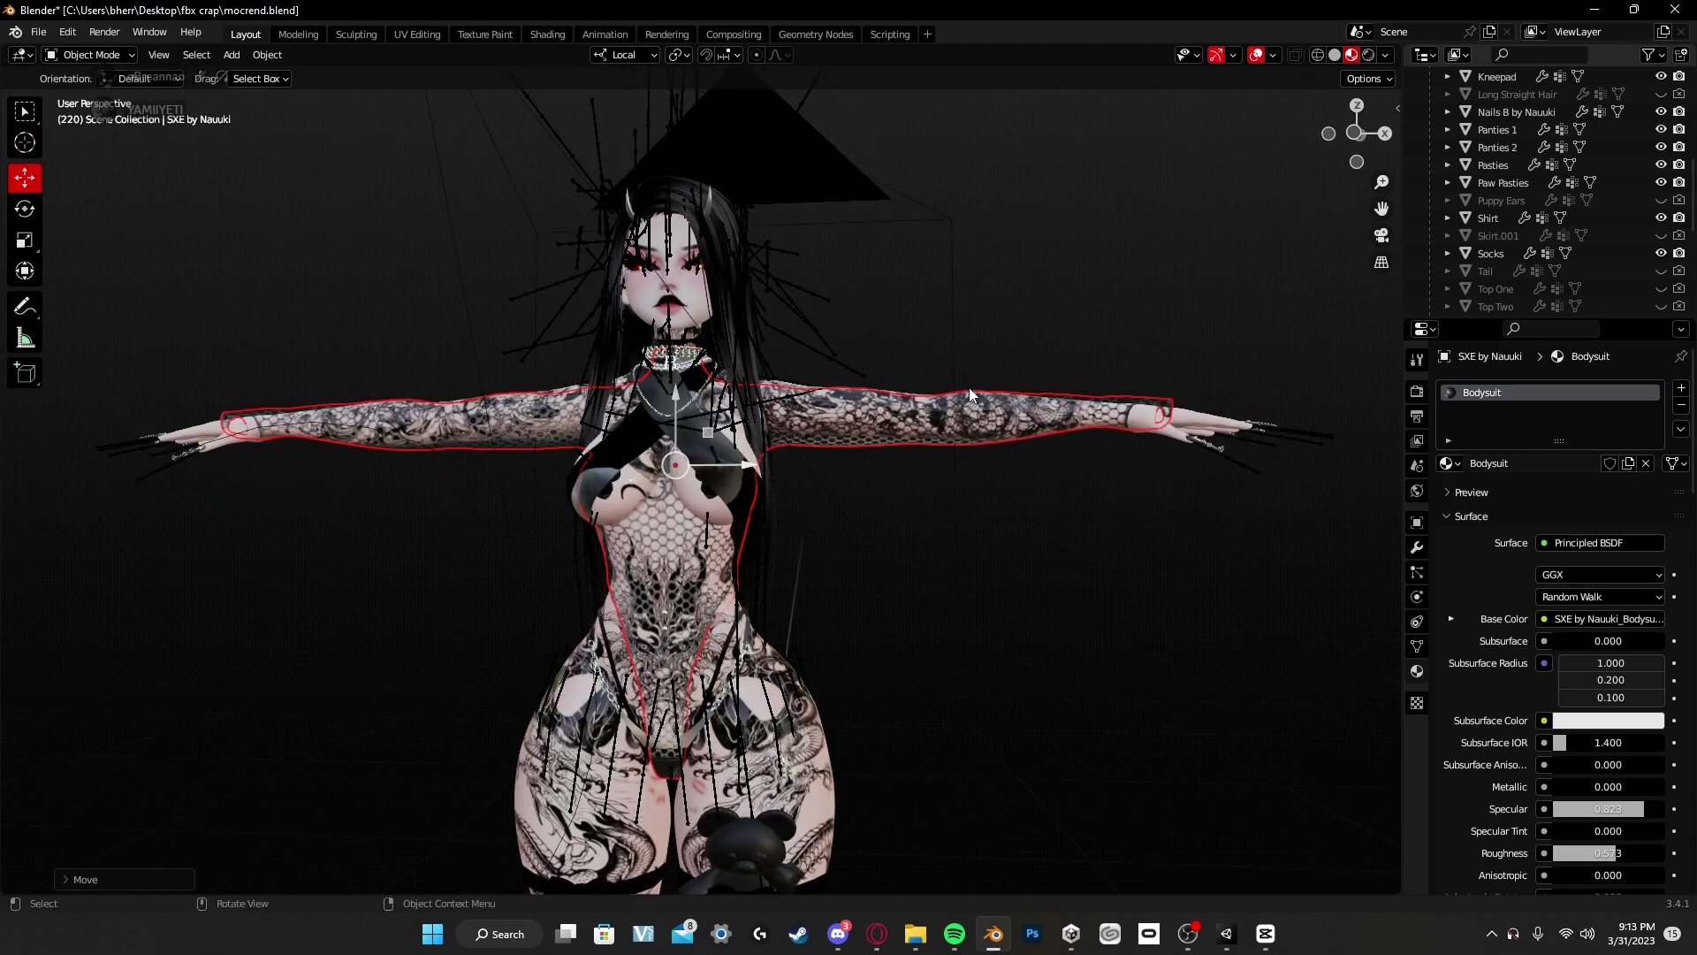
scroll(978, 431, down, 5)
middle_drag(818, 599, 963, 694)
scroll(849, 689, up, 8)
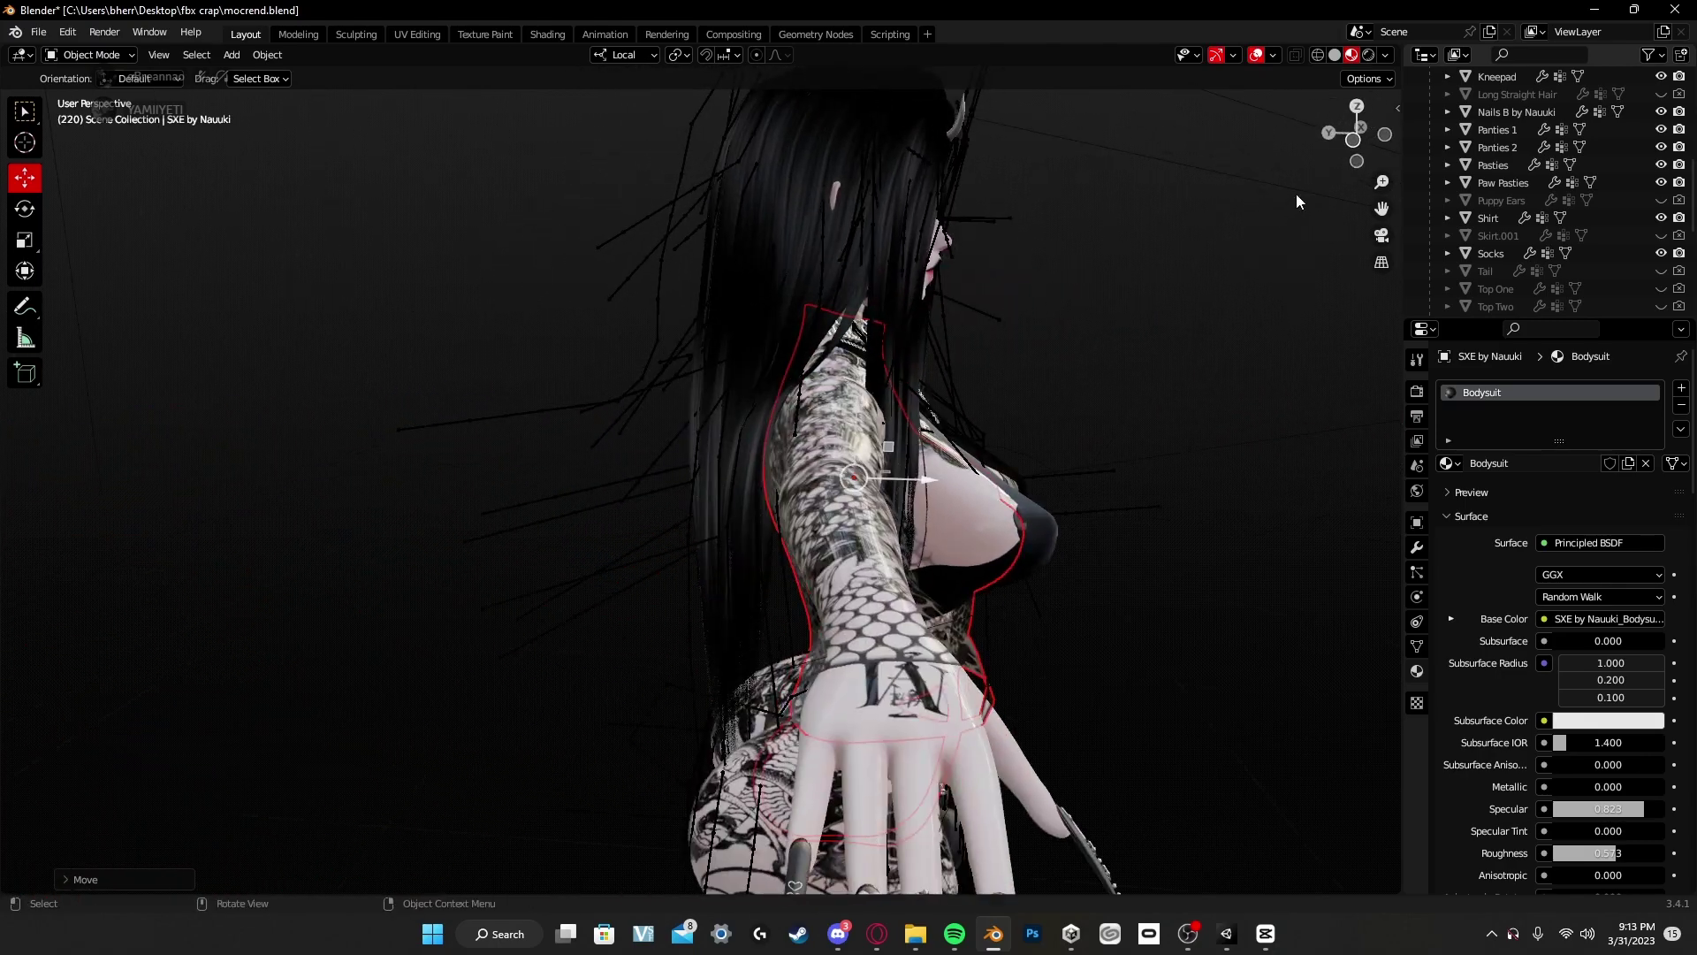
click(1353, 140)
key(g)
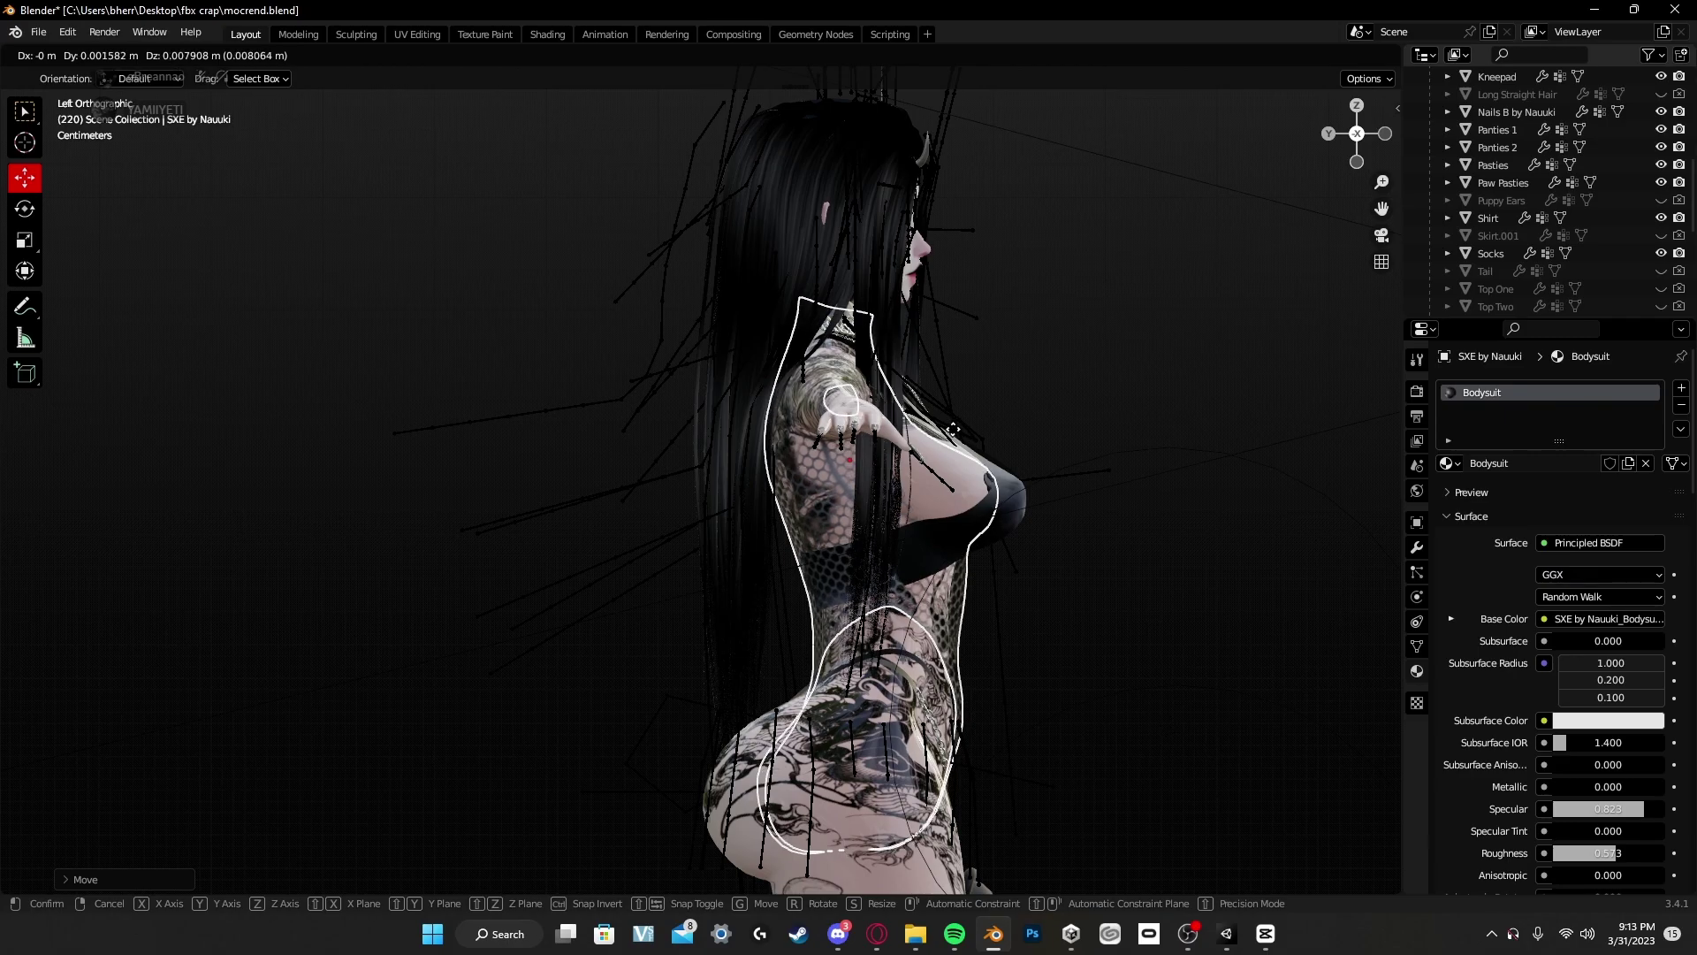
click(953, 436)
middle_drag(1047, 407, 762, 531)
click(948, 412)
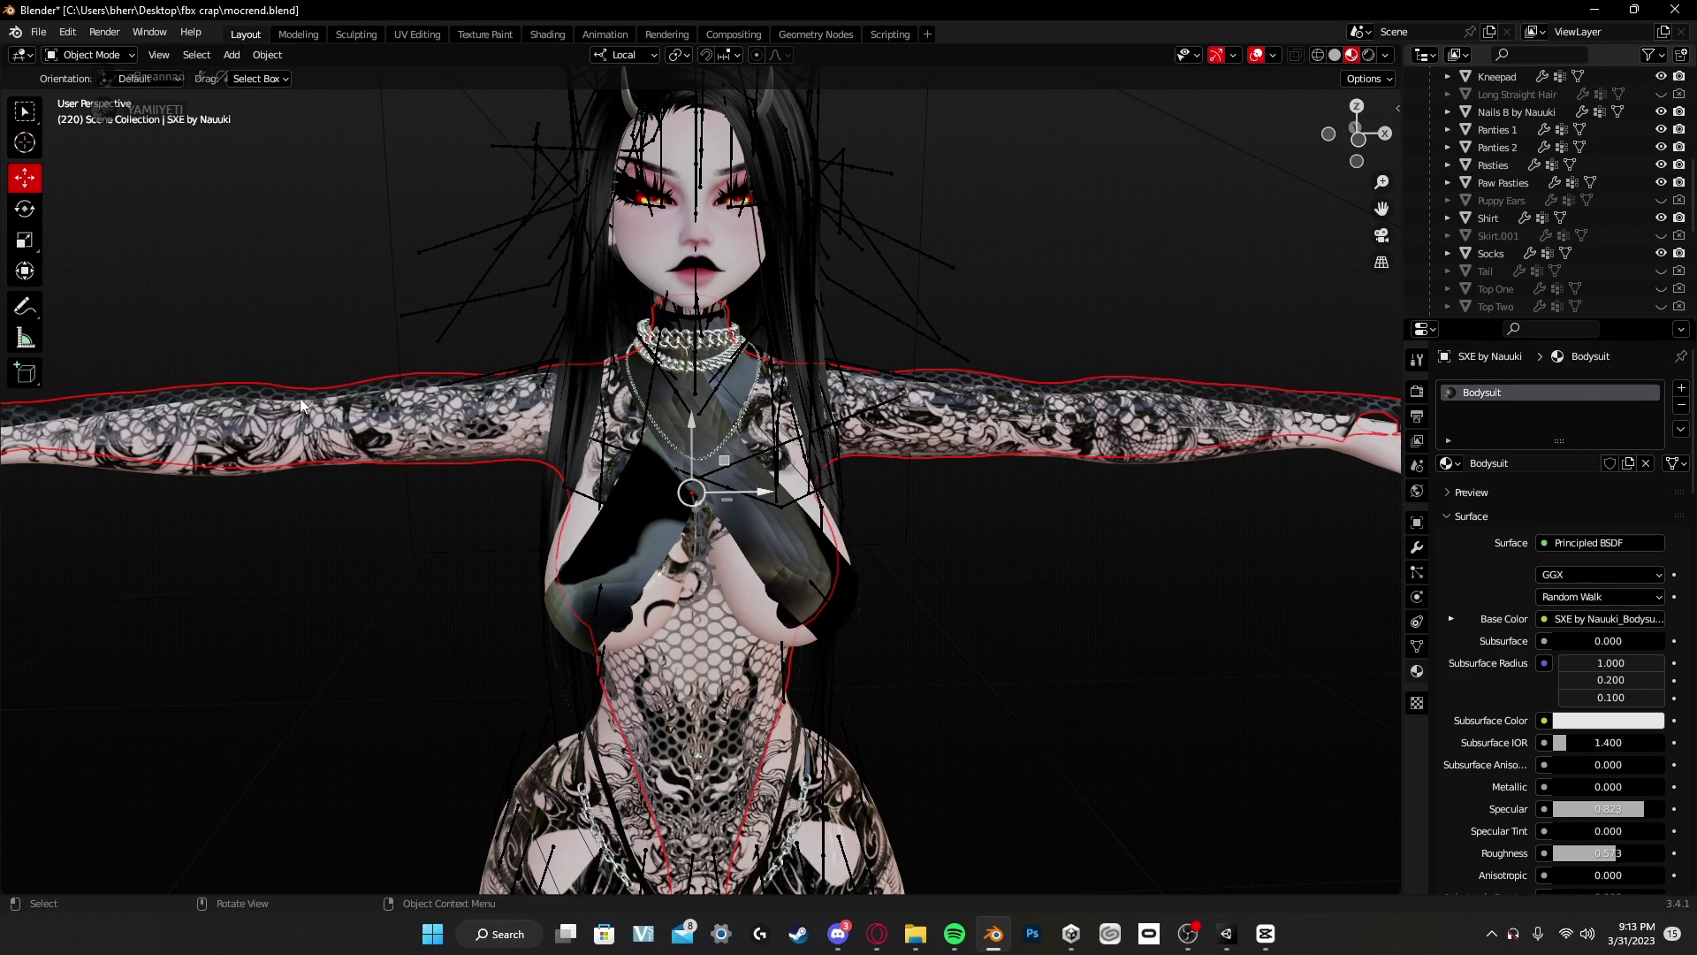
Step: Switch the SXE by Nauuki bodysuit mesh to Sculpt Mode
middle_drag(299, 398, 107, 71)
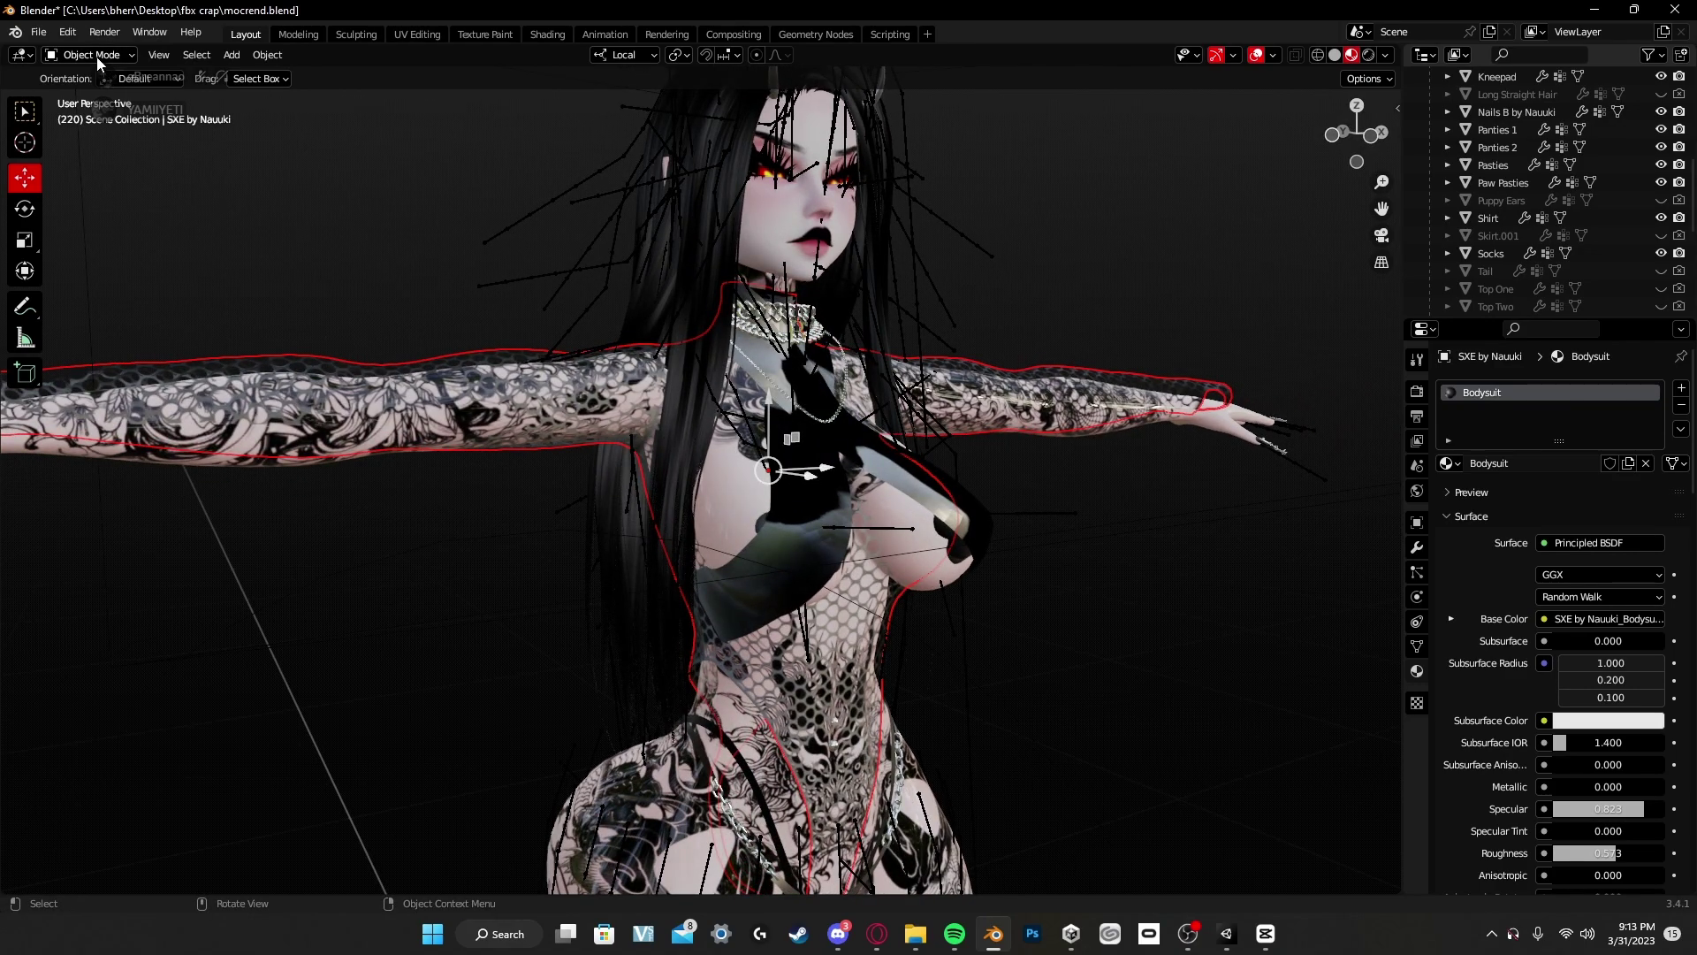
click(92, 55)
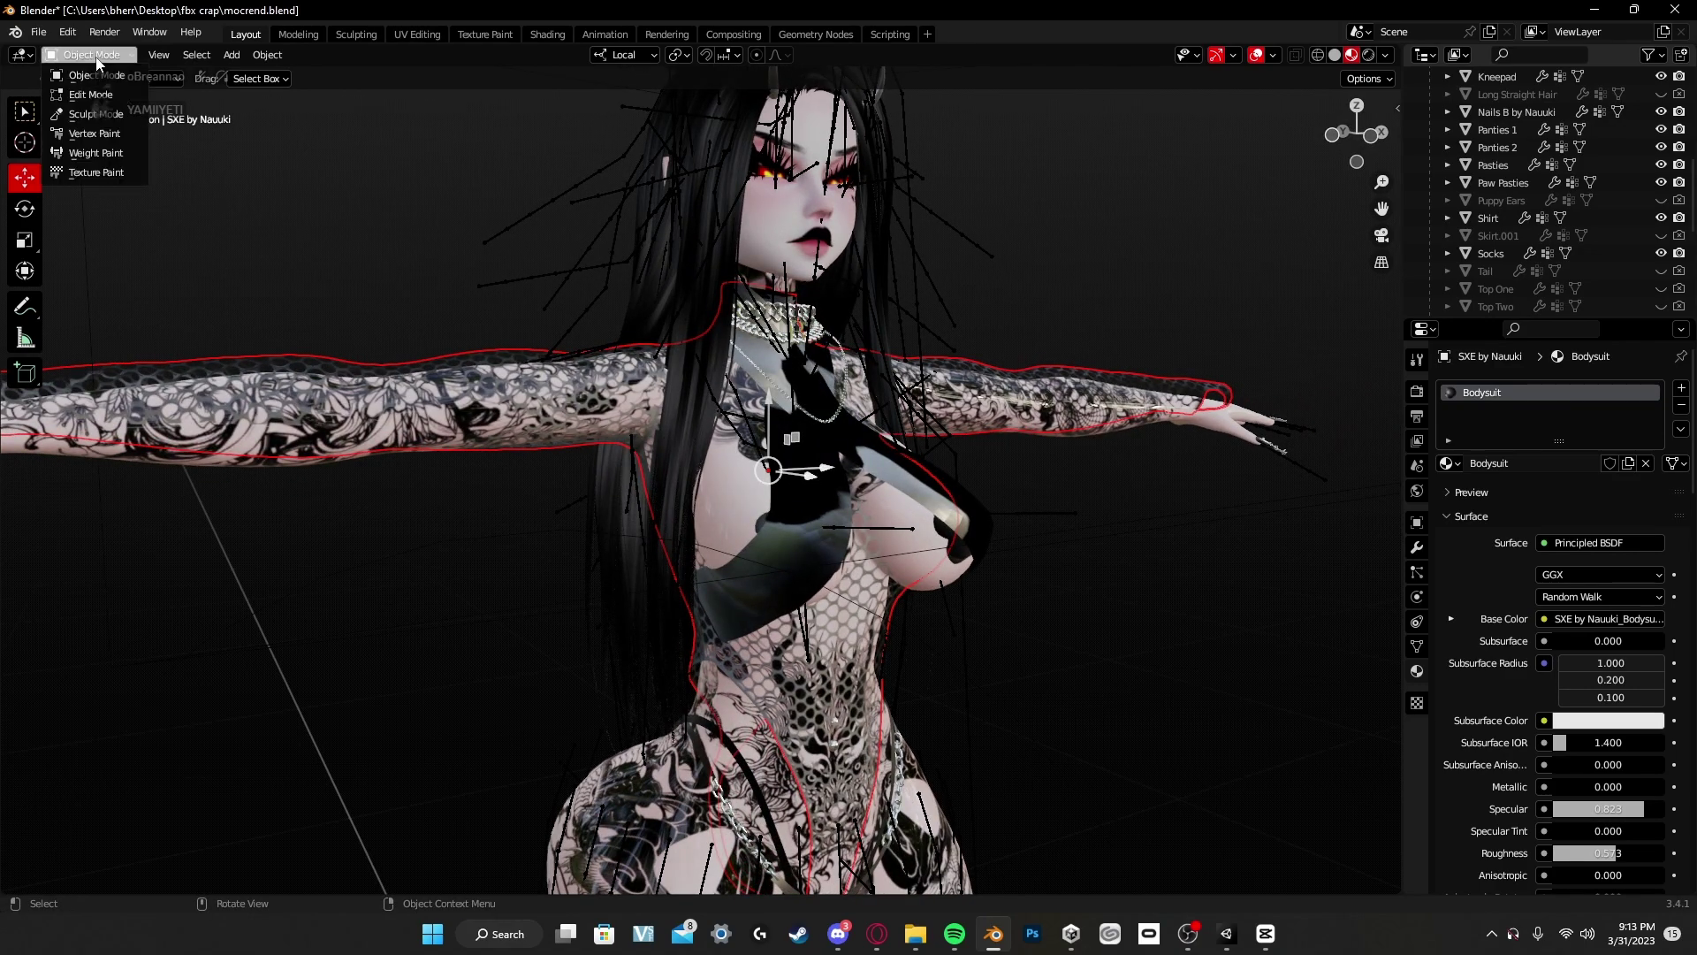
click(97, 119)
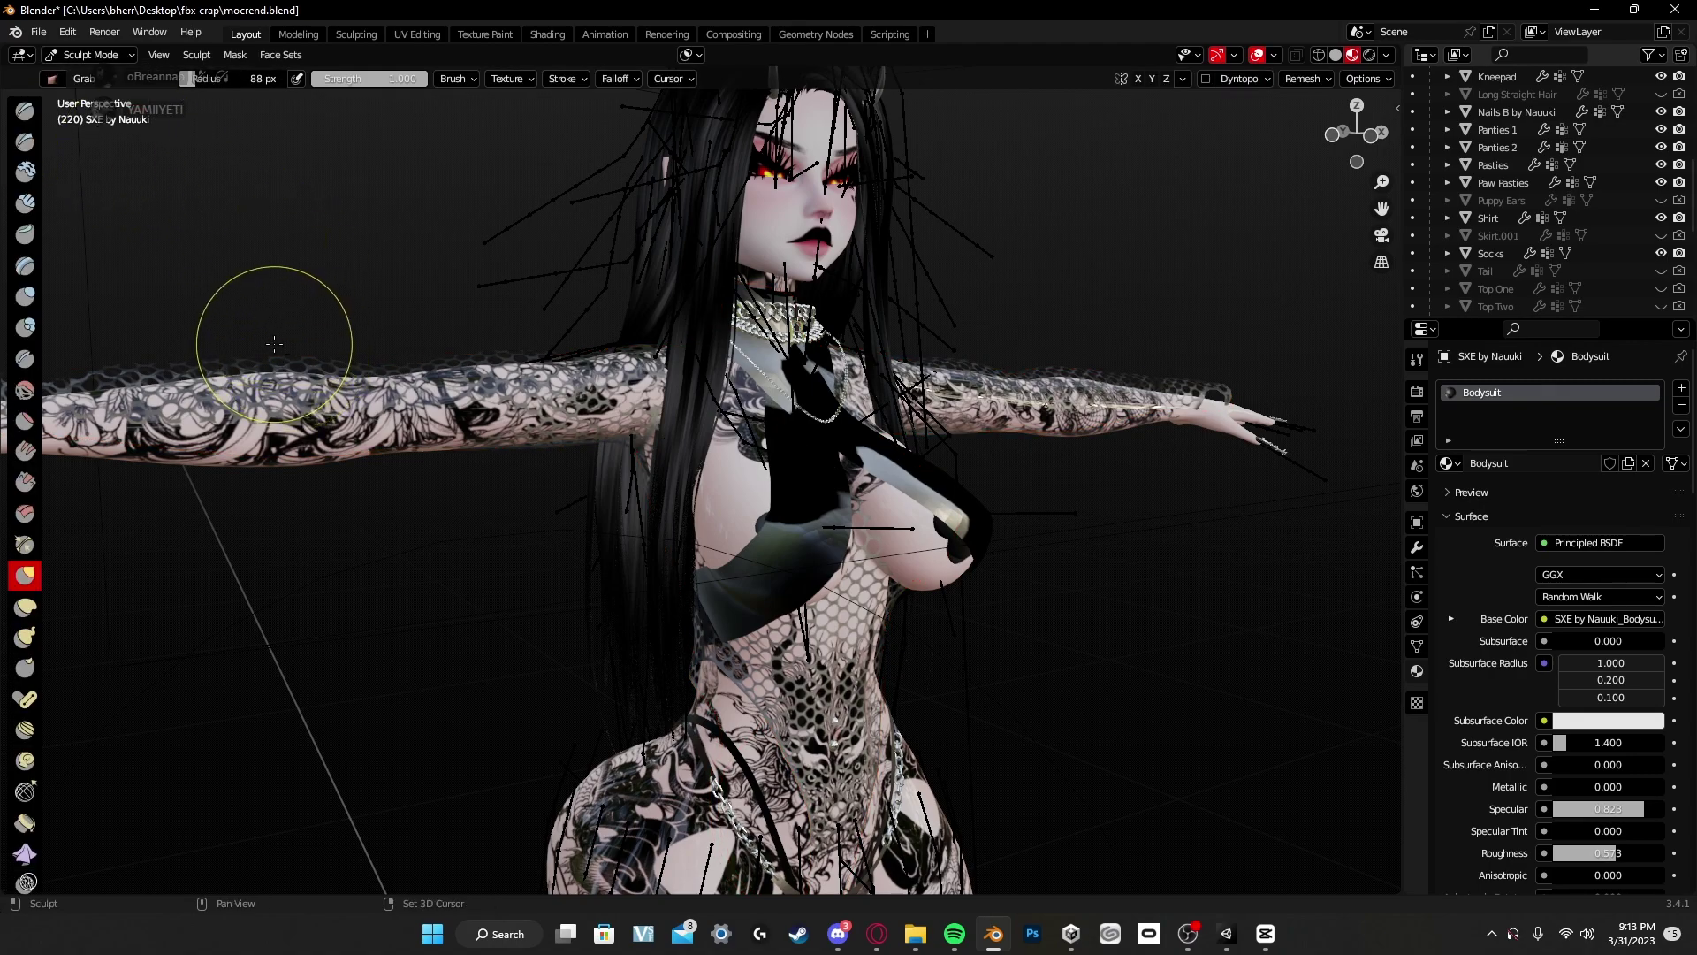
middle_drag(295, 333, 453, 435)
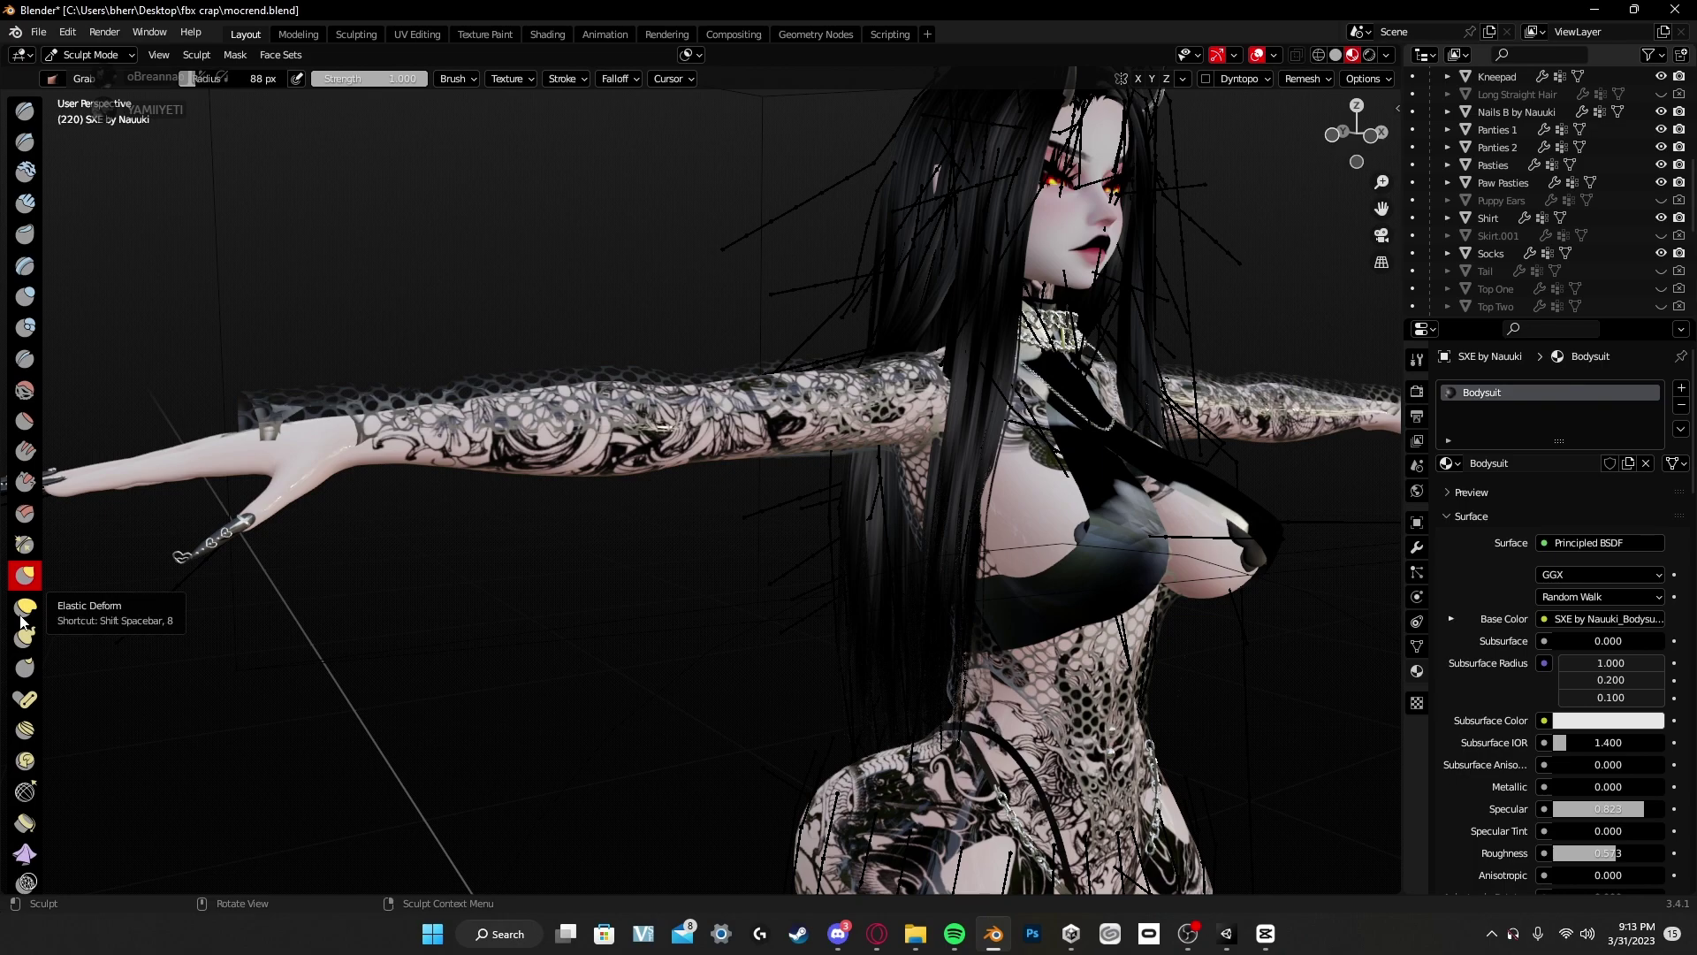
middle_drag(106, 610, 587, 587)
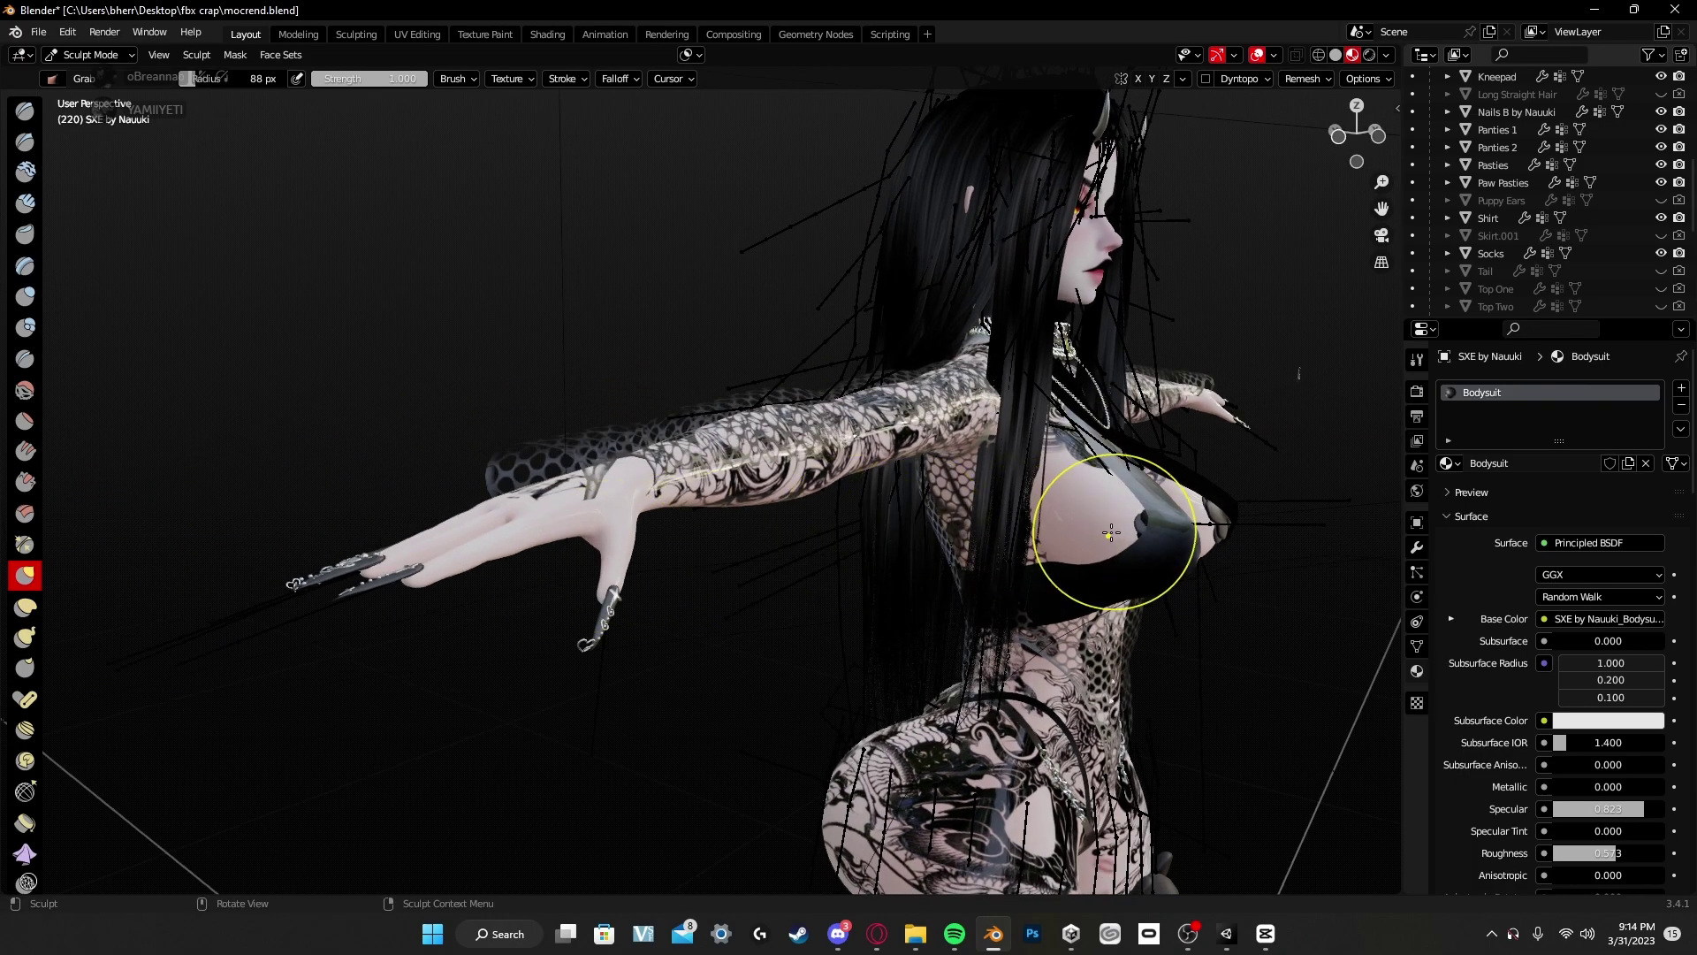
Step: Try to pull the bodysuit over both sides of the chest with the Grab brush, and undo the last stroke
drag(1111, 532, 983, 625)
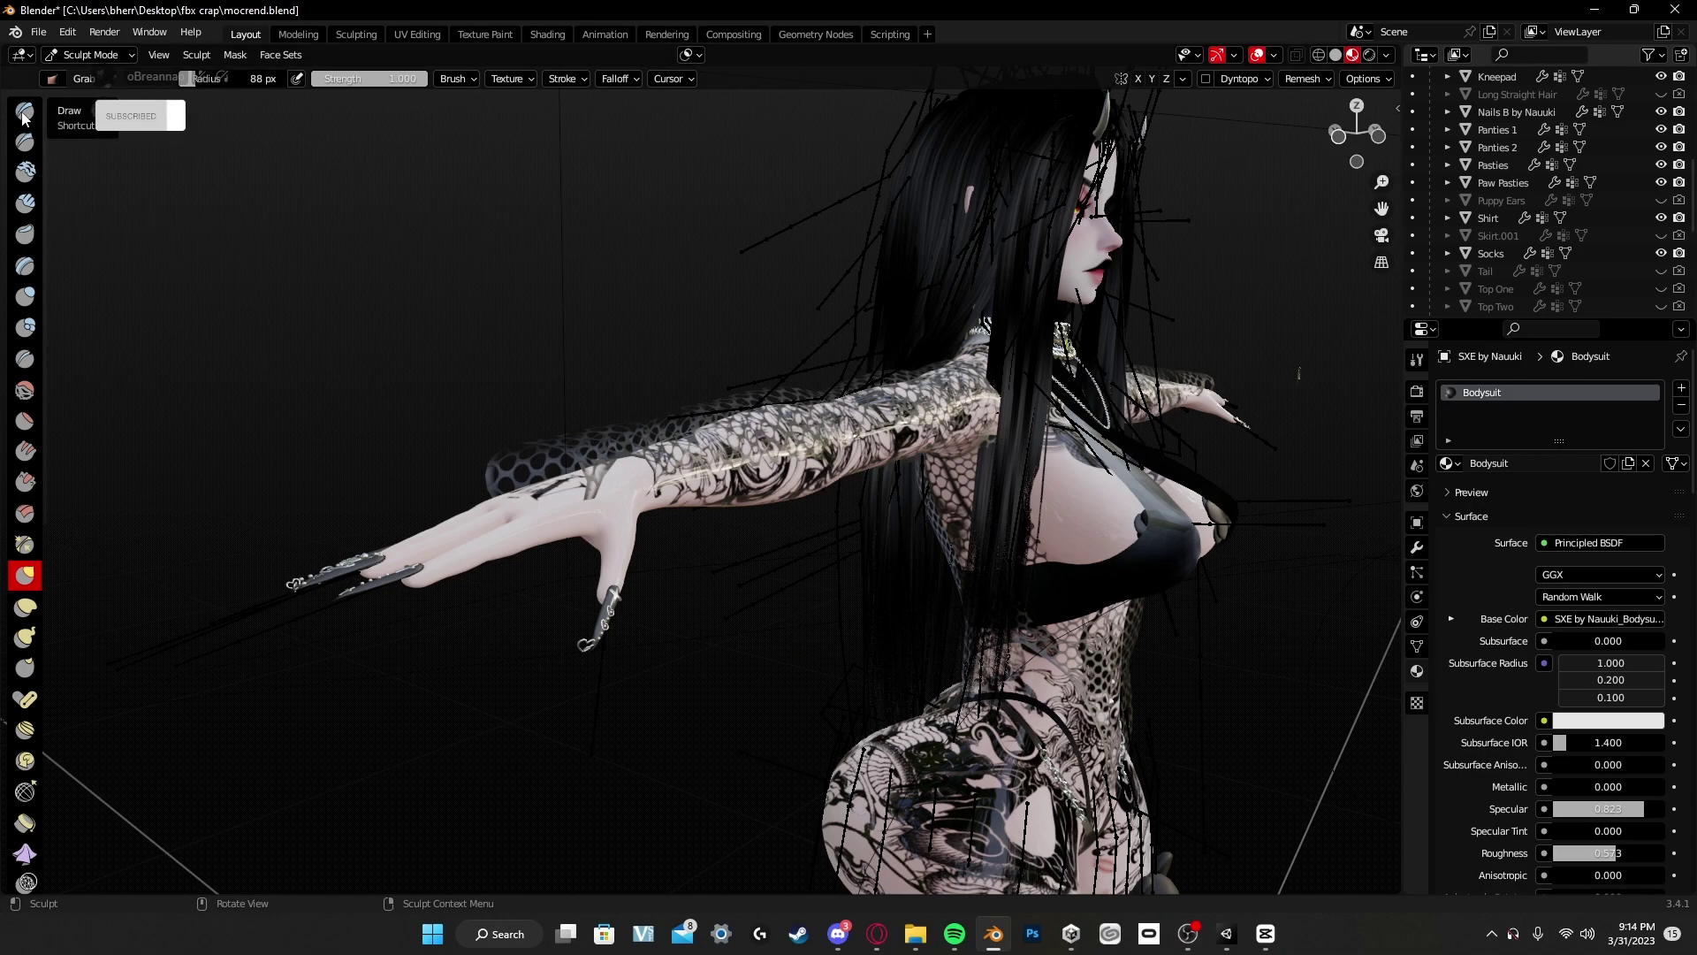
mouse_move(1100, 526)
middle_down()
mouse_move(971, 506)
mouse_move(819, 517)
middle_up()
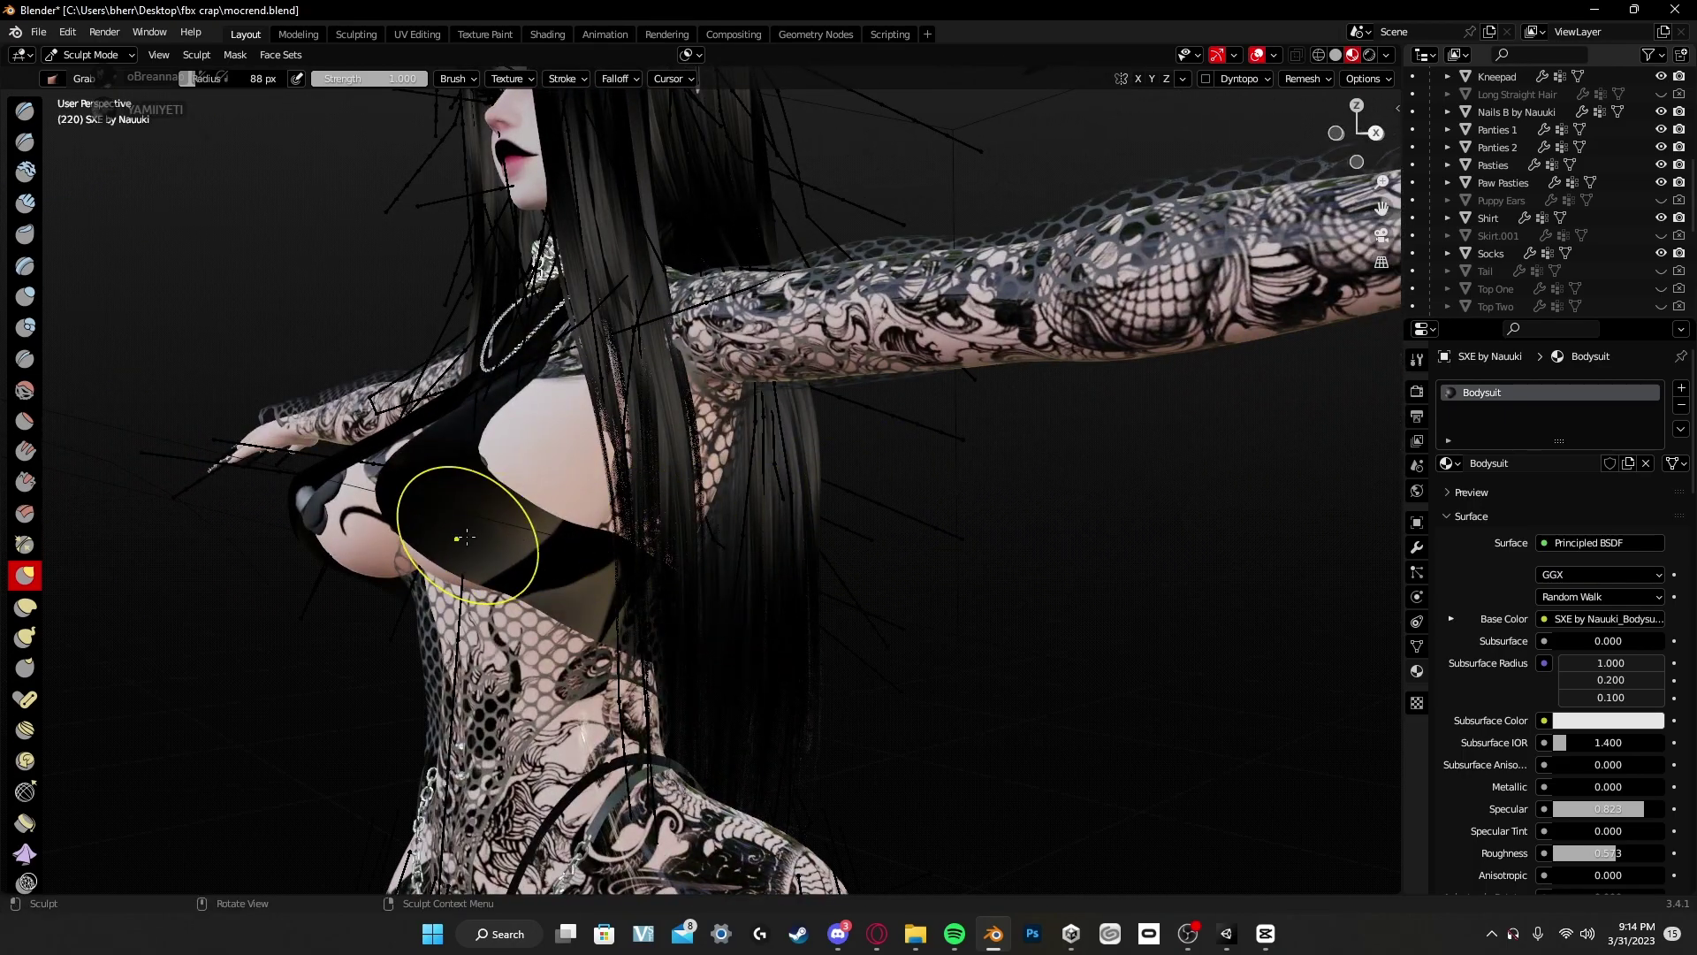
mouse_move(450, 456)
mouse_down()
mouse_move(408, 496)
mouse_move(531, 457)
mouse_move(433, 485)
mouse_move(525, 482)
mouse_move(421, 476)
mouse_move(550, 472)
mouse_move(393, 531)
mouse_up()
mouse_move(454, 512)
middle_down()
mouse_move(412, 454)
mouse_move(548, 499)
mouse_move(561, 402)
middle_up()
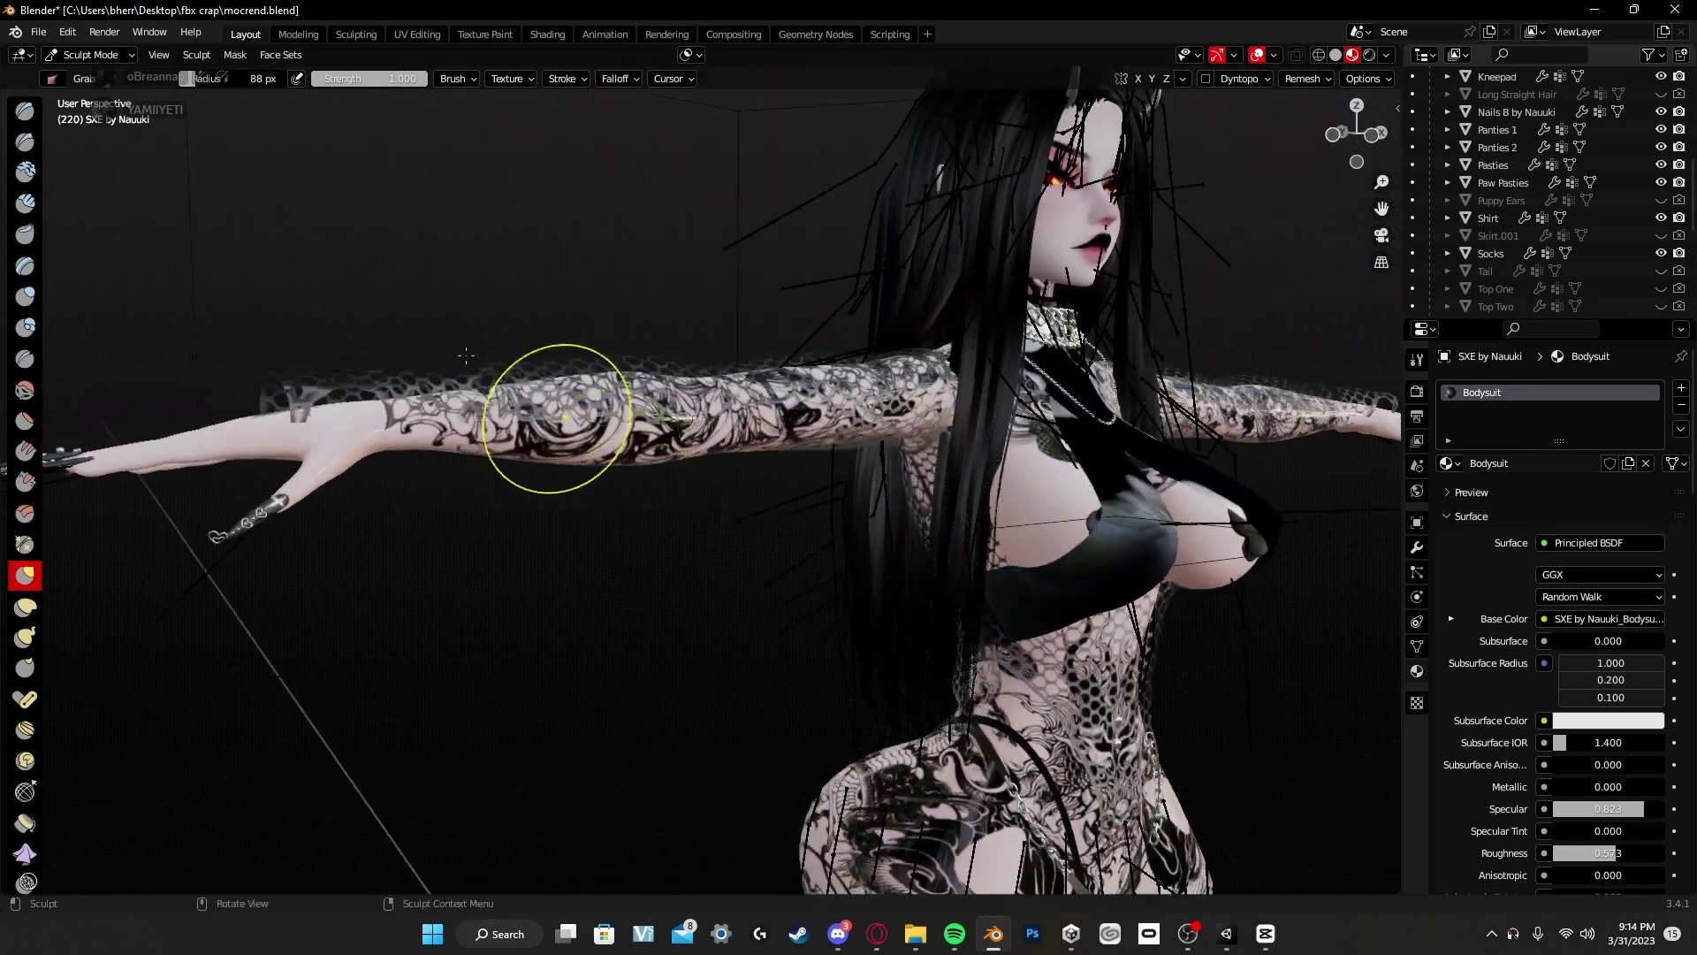
key(ctrl+z)
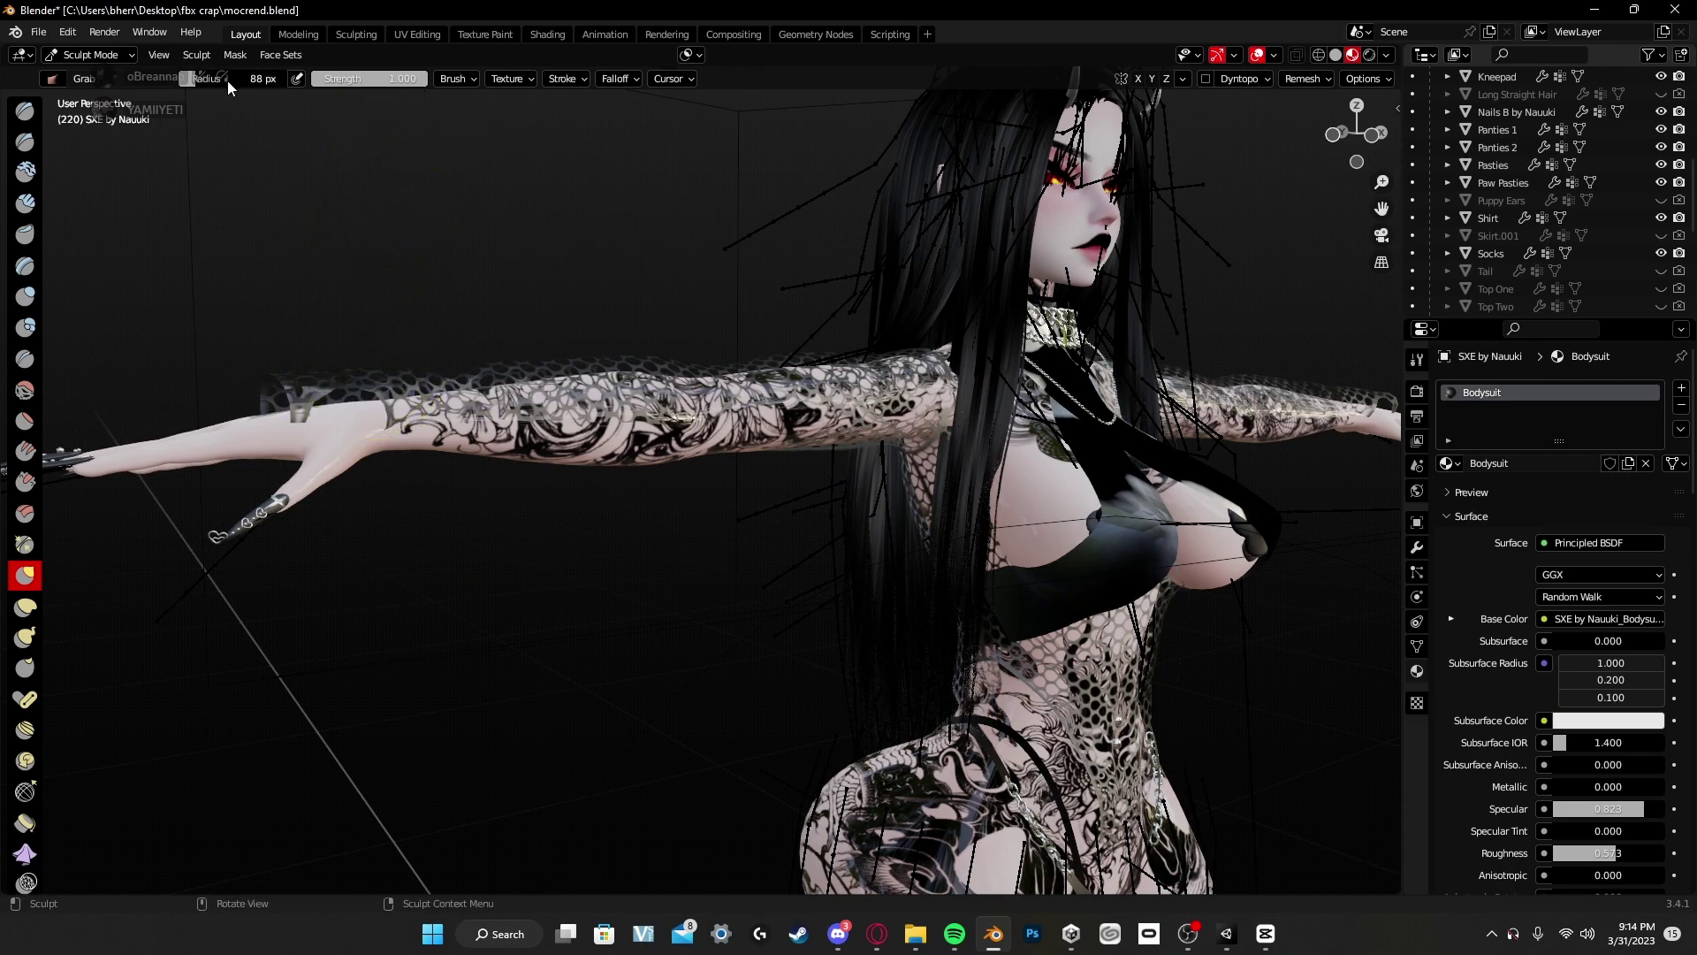
Step: Set the Grab brush radius to 148 px and pull the bodysuit's loose sleeve onto the avatar's forearm
drag(228, 79, 309, 79)
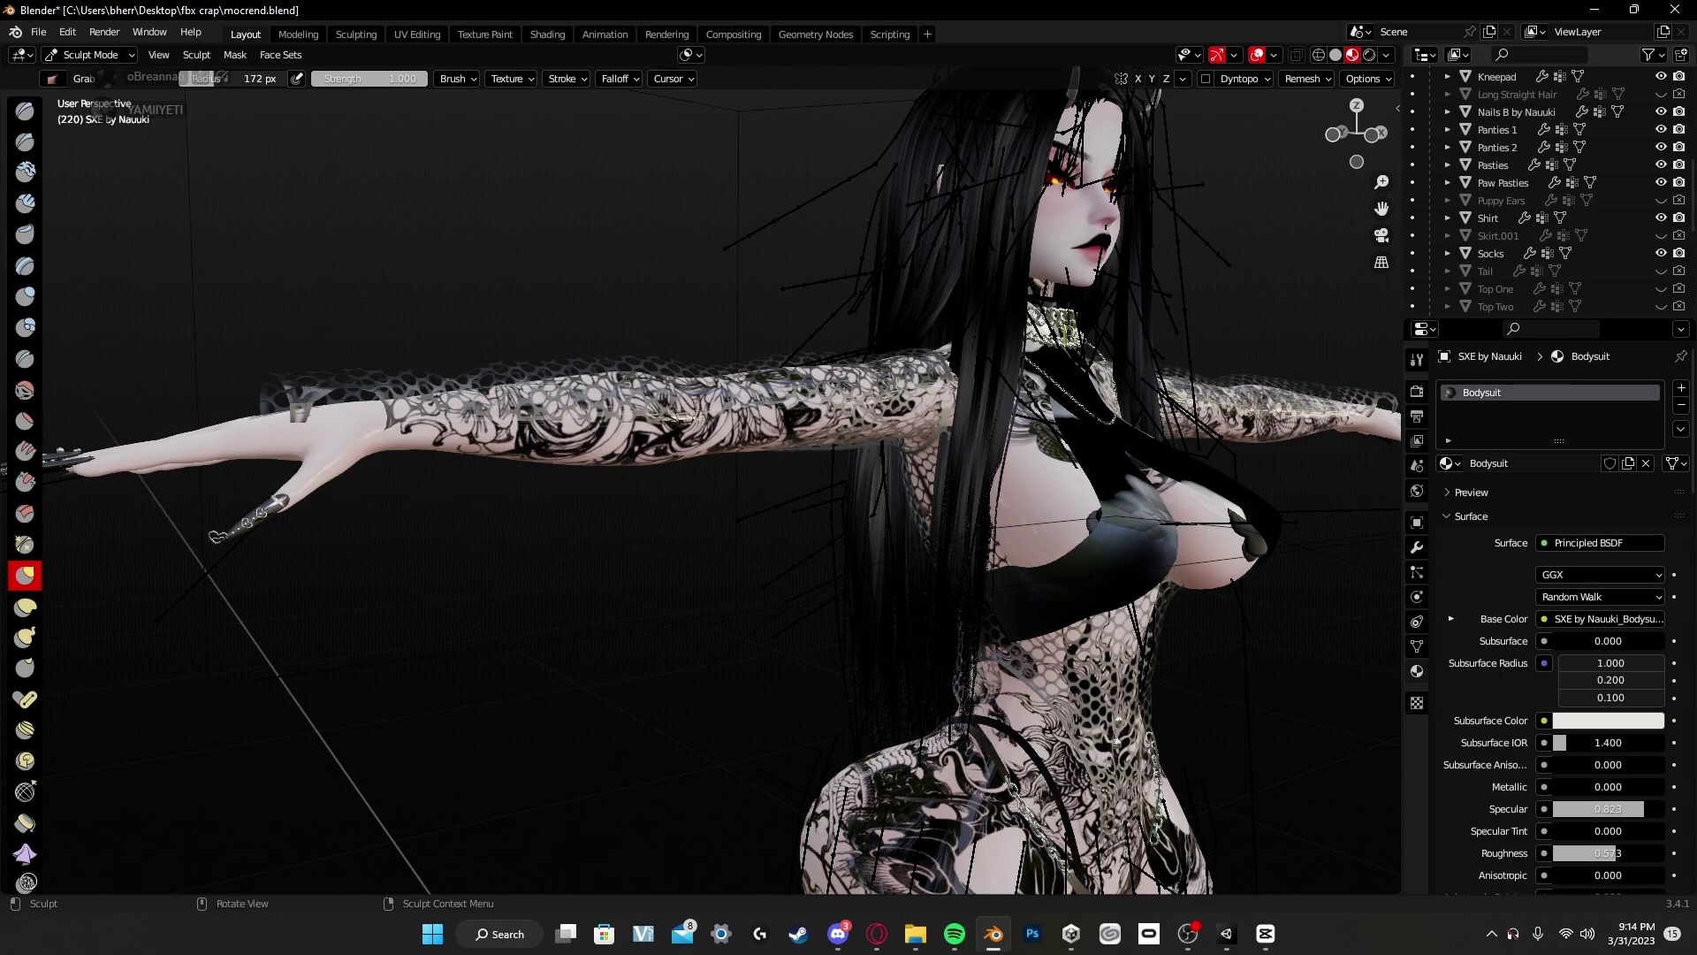
drag(270, 79, 256, 79)
mouse_move(527, 406)
mouse_down()
mouse_move(603, 378)
mouse_move(631, 405)
mouse_move(783, 386)
mouse_move(636, 389)
mouse_up()
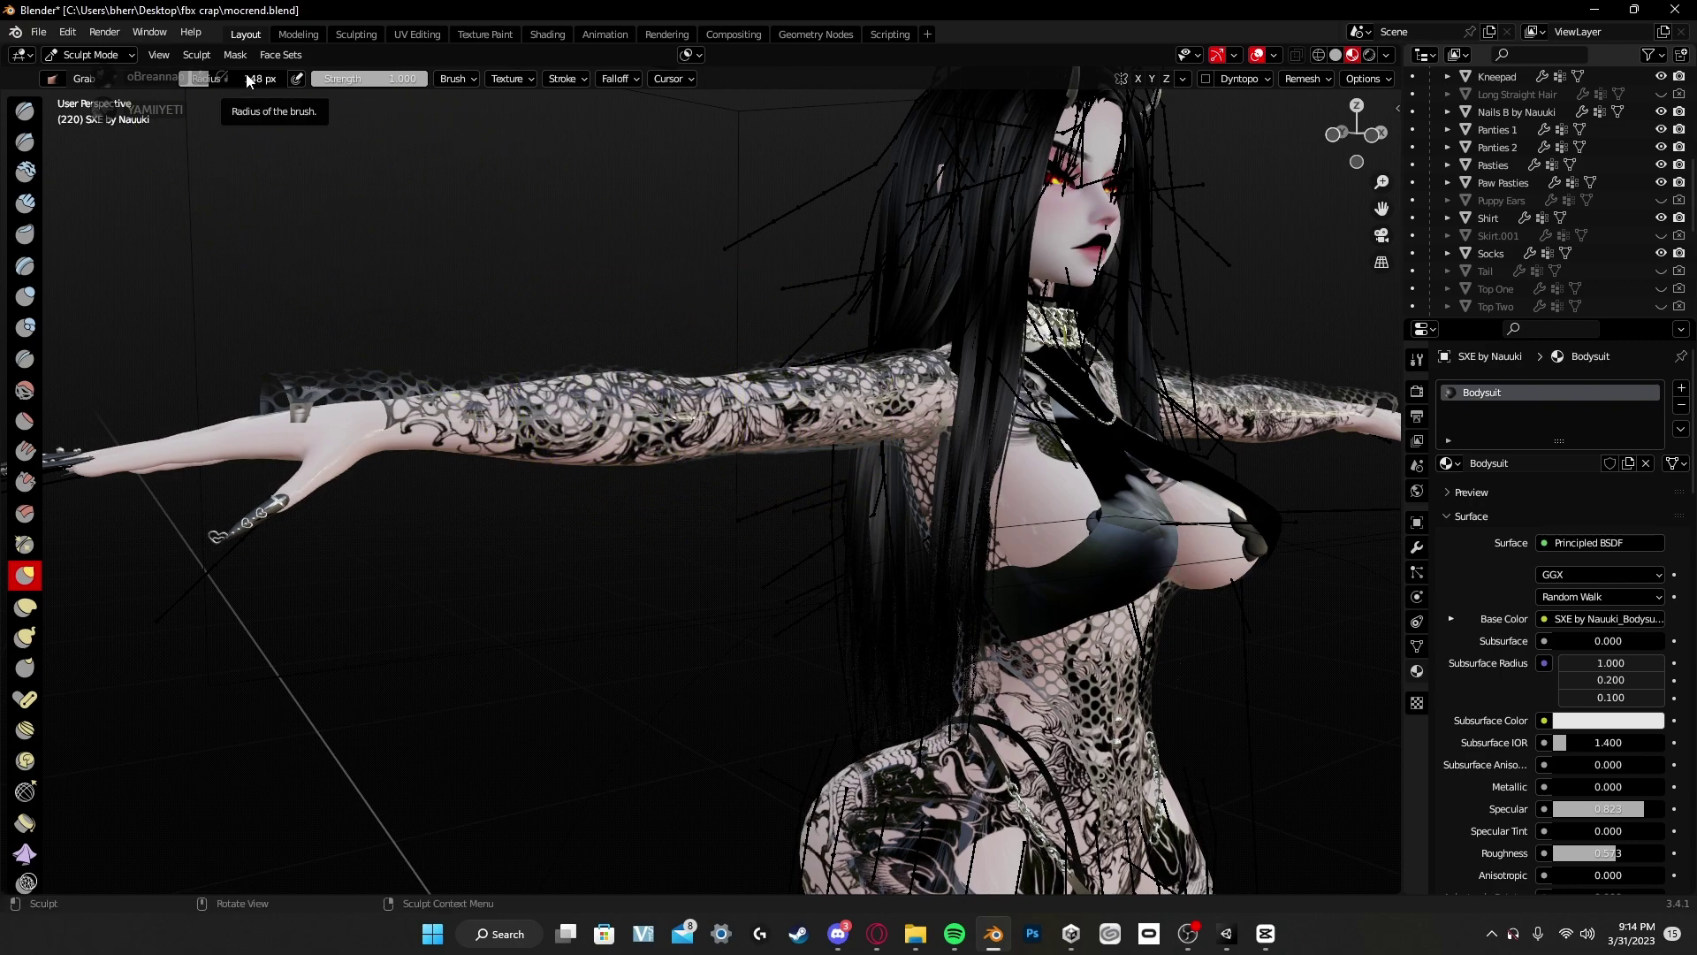
mouse_move(249, 81)
mouse_down()
mouse_move(300, 81)
mouse_move(248, 81)
mouse_up()
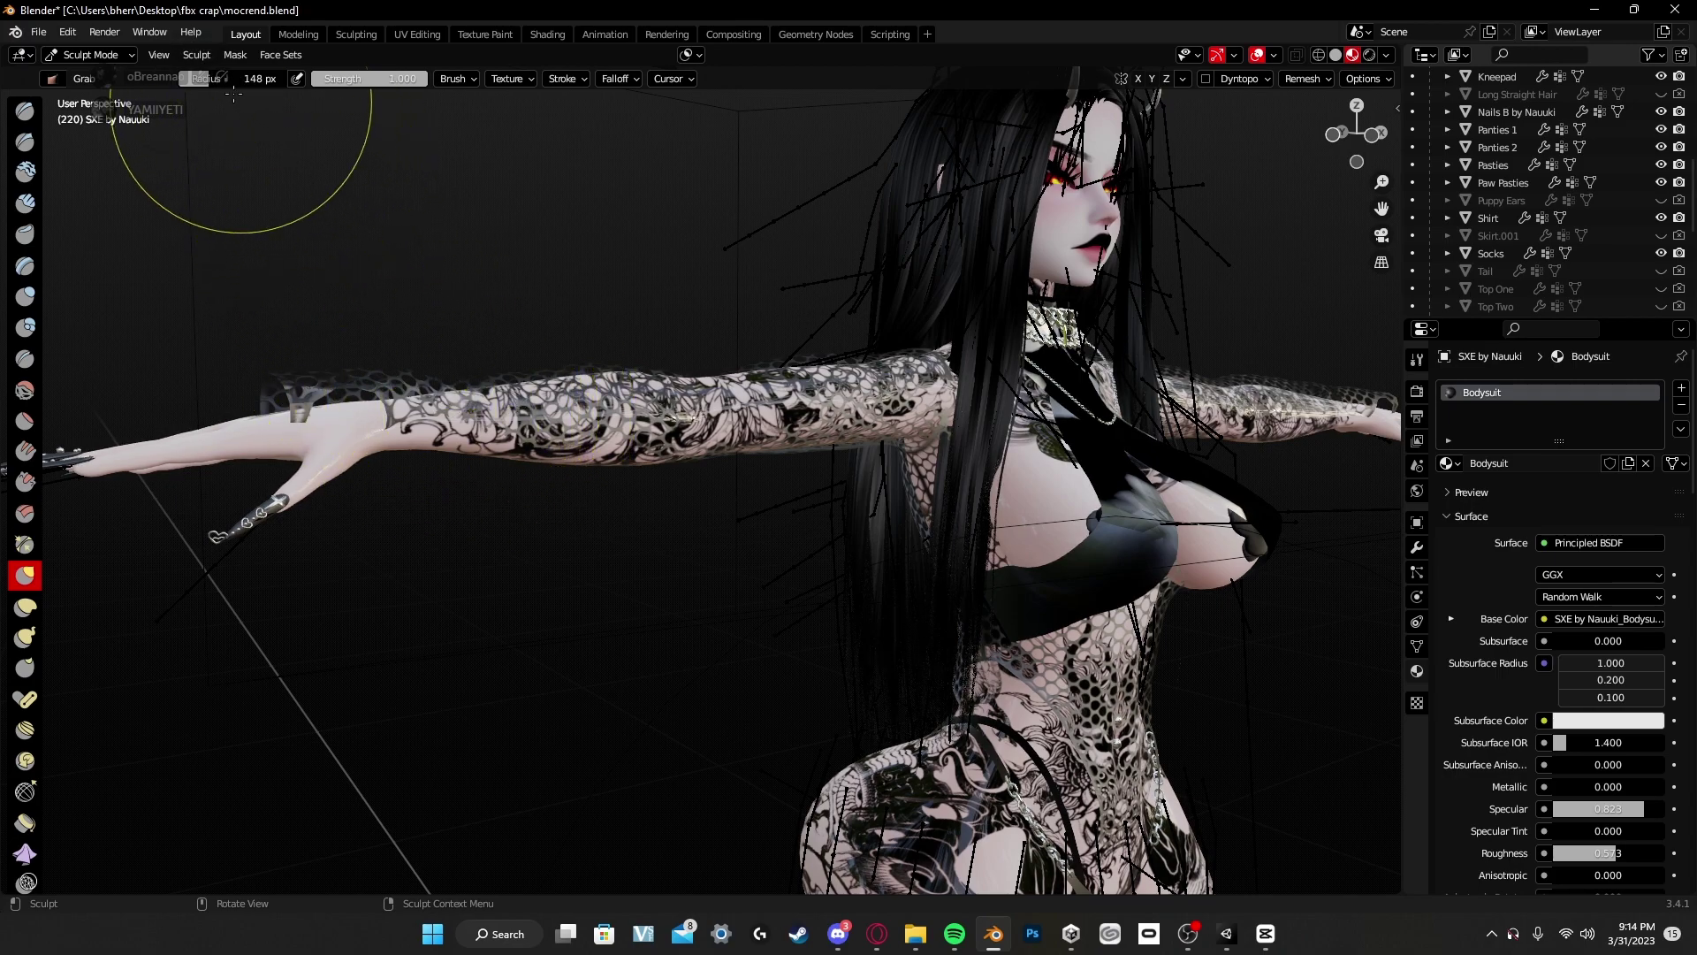
Step: Fit the bodysuit's sleeve around the wrist and forearm with the Grab brush at 64 px radius and 0.664 strength
drag(248, 82, 231, 82)
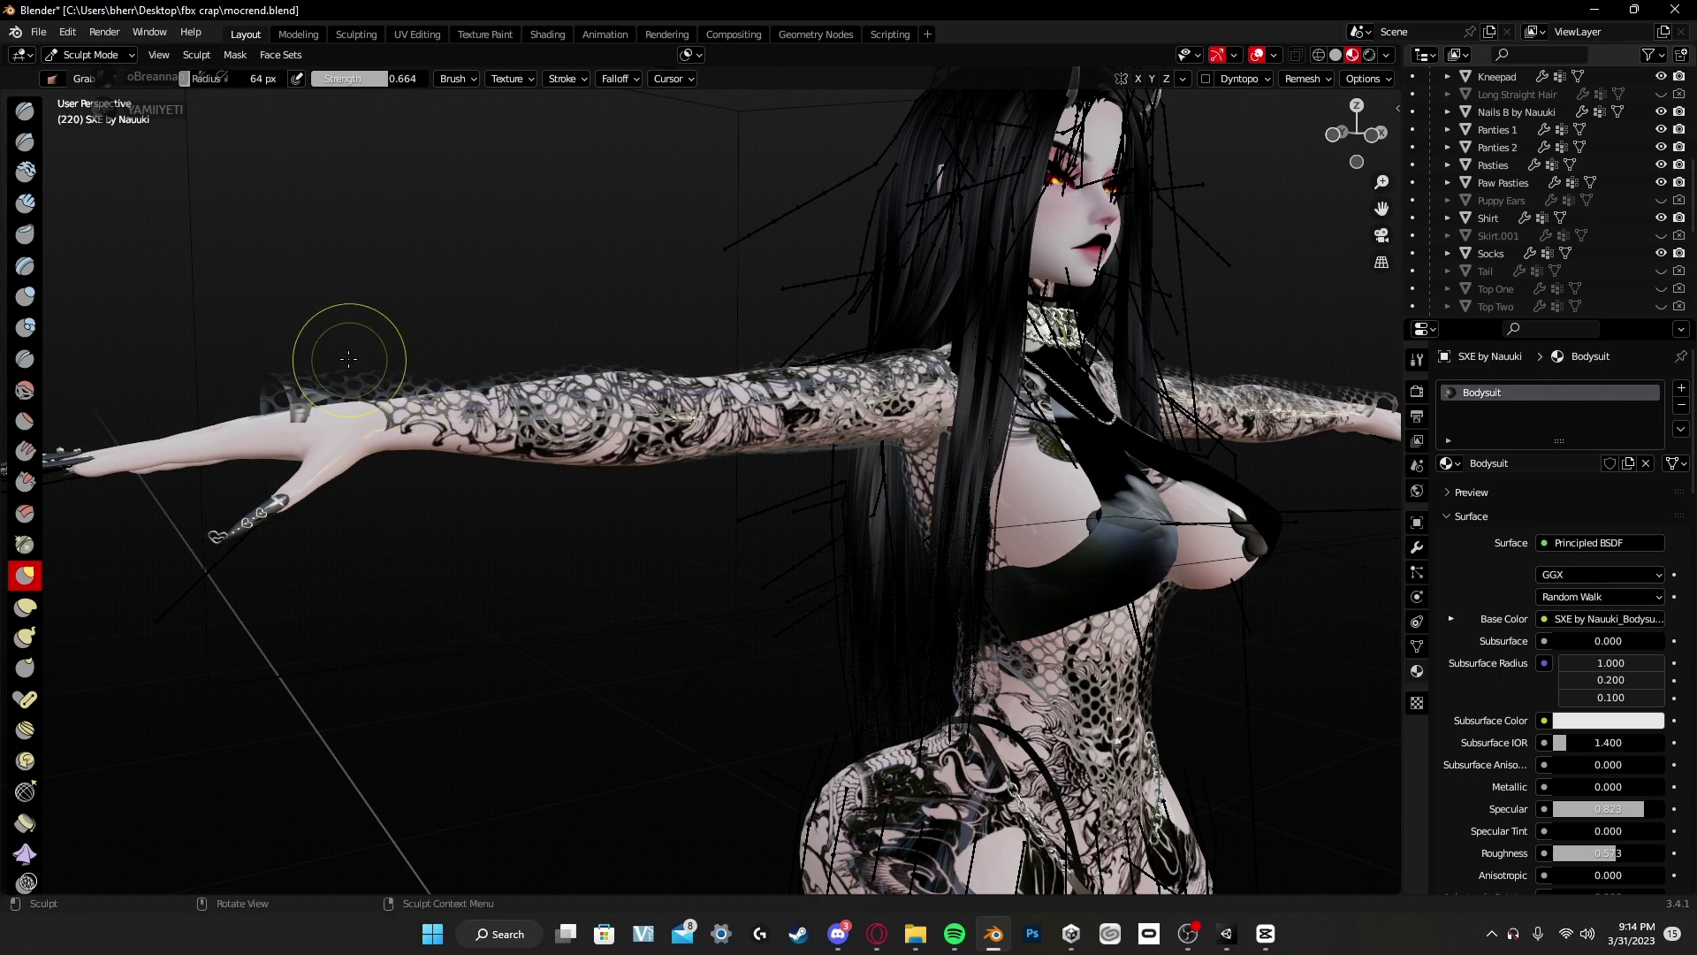
key(b)
key(Escape)
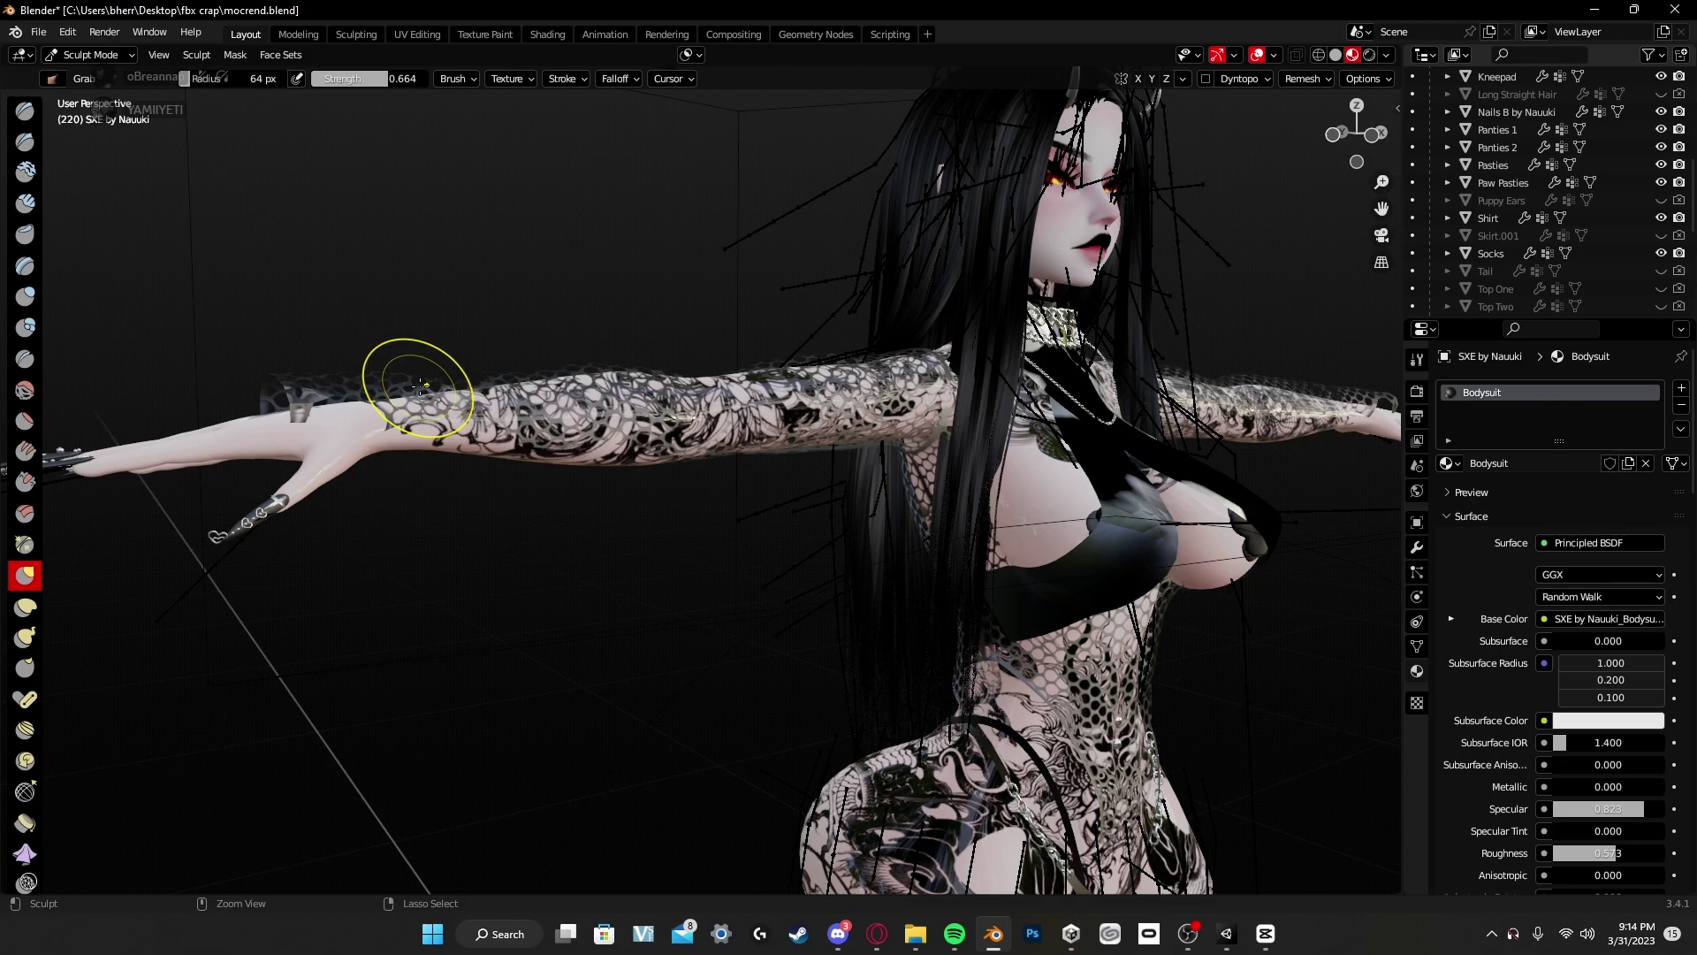
middle_drag(674, 428, 566, 509)
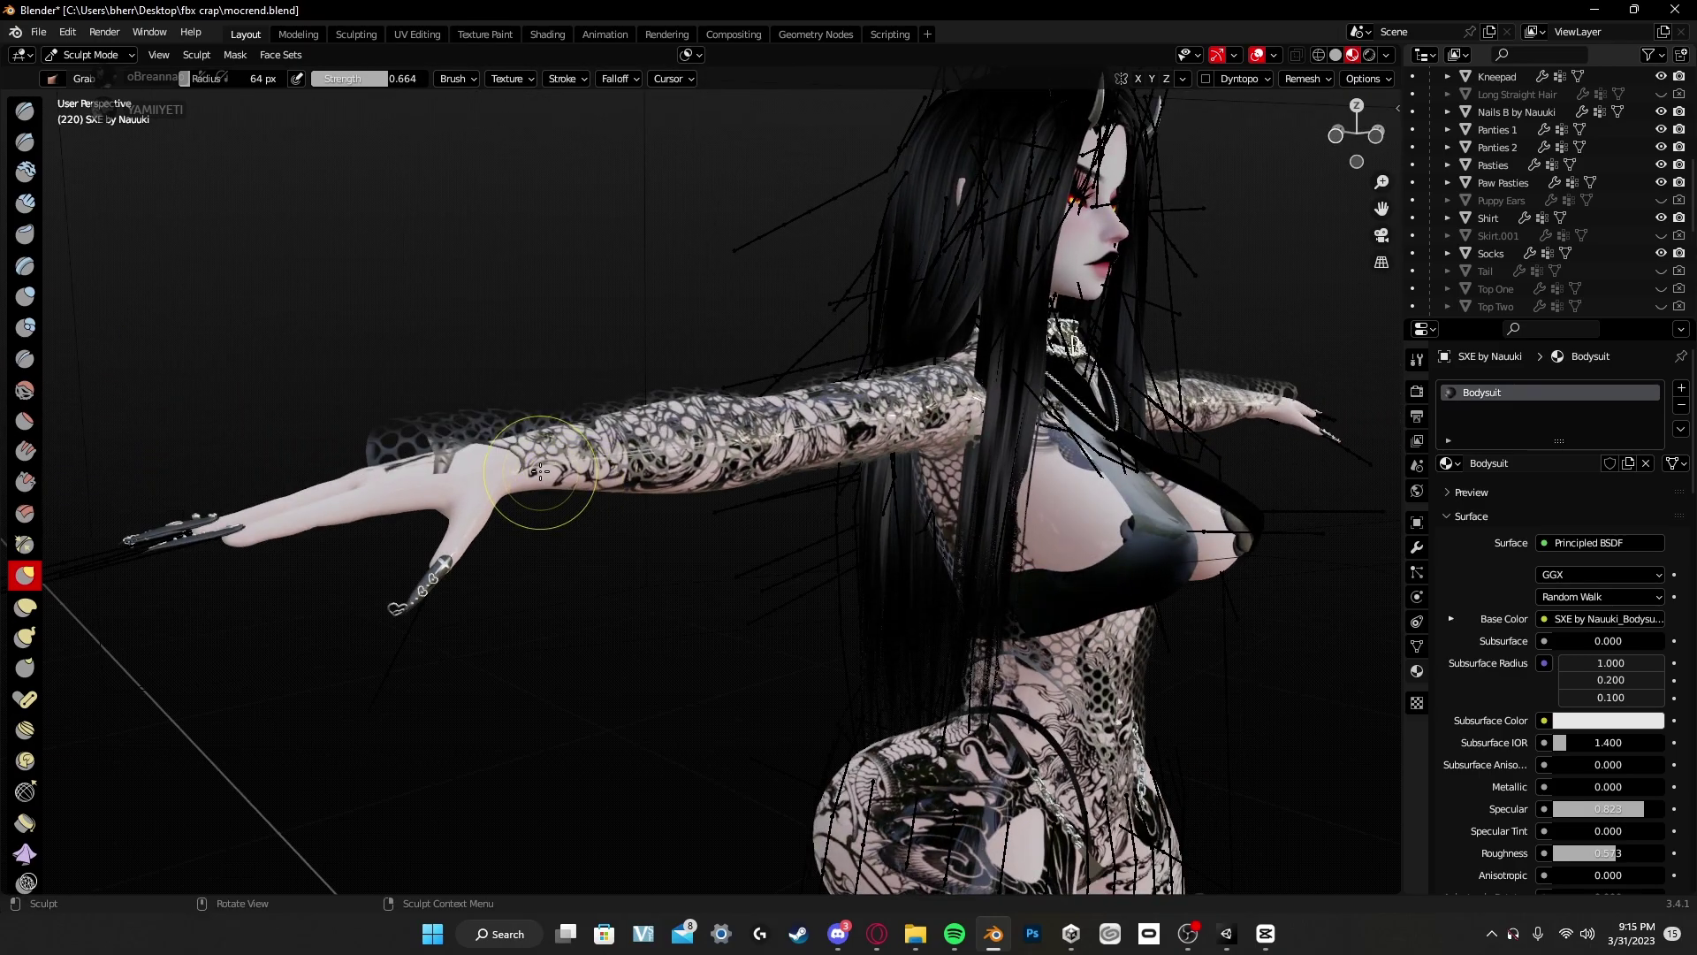
Step: Build the bodysuit outward over the breasts with the Draw brush at 183 px radius and 0.500 strength, and return to Object Mode
drag(253, 82, 292, 82)
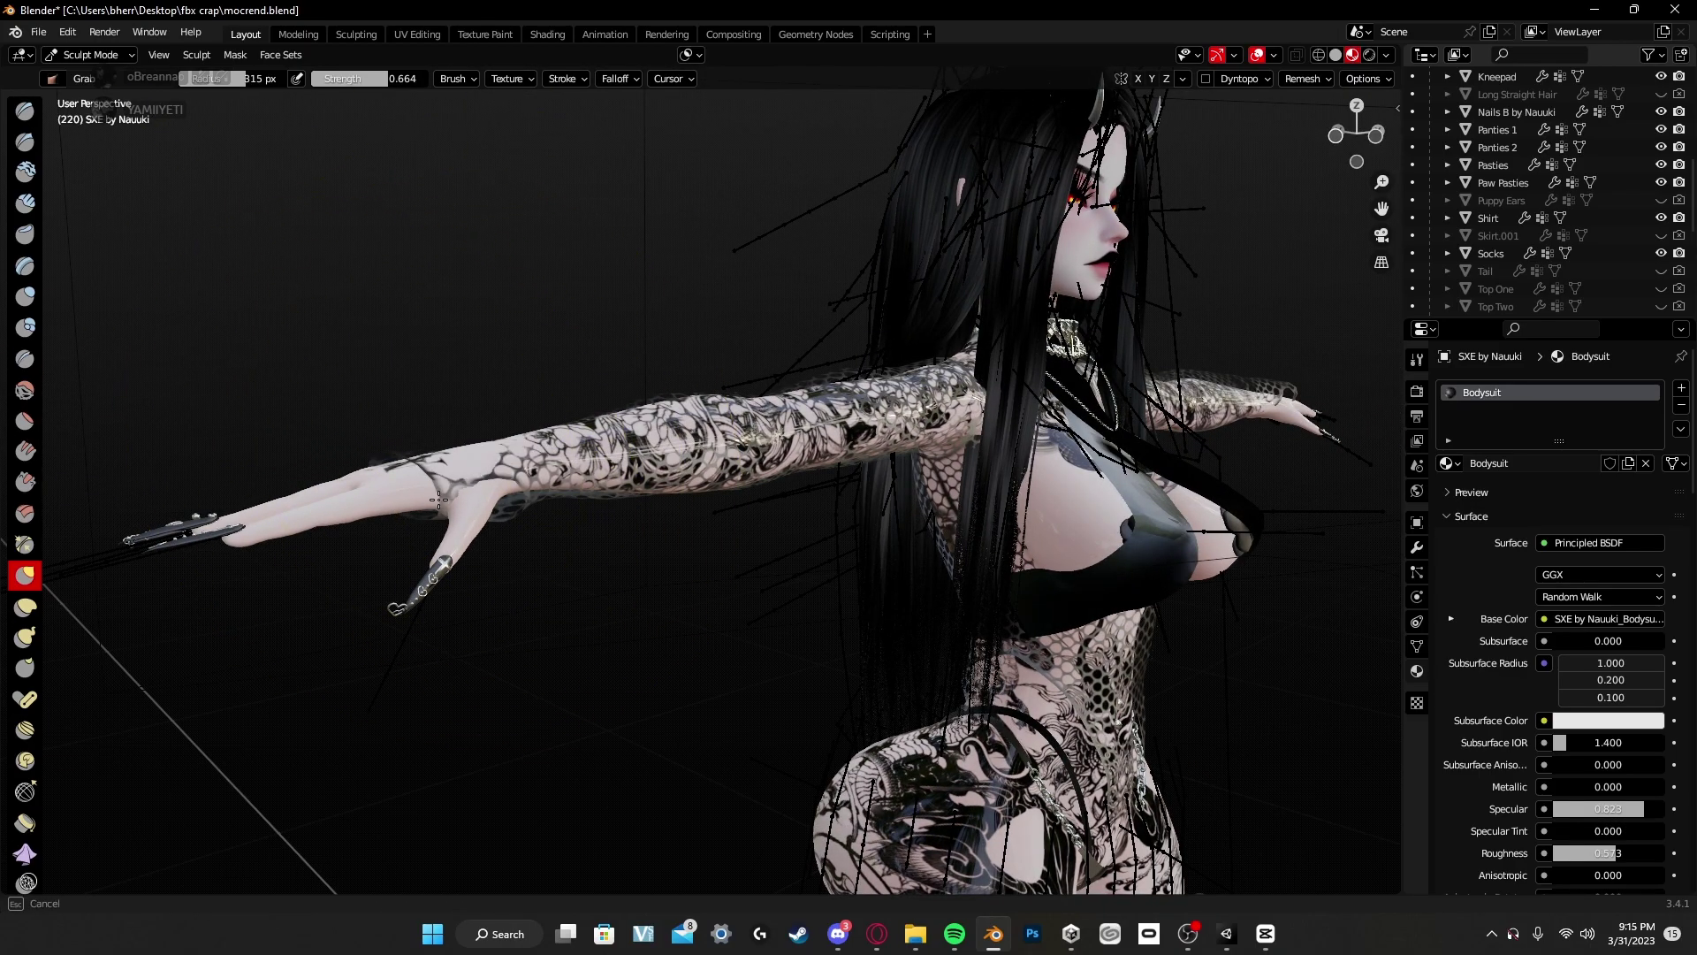
middle_drag(795, 442, 1045, 455)
middle_drag(758, 493, 701, 645)
key(x)
mouse_move(952, 487)
middle_down()
mouse_move(807, 425)
mouse_move(689, 449)
mouse_move(796, 425)
middle_up()
scroll(796, 424, down, 6)
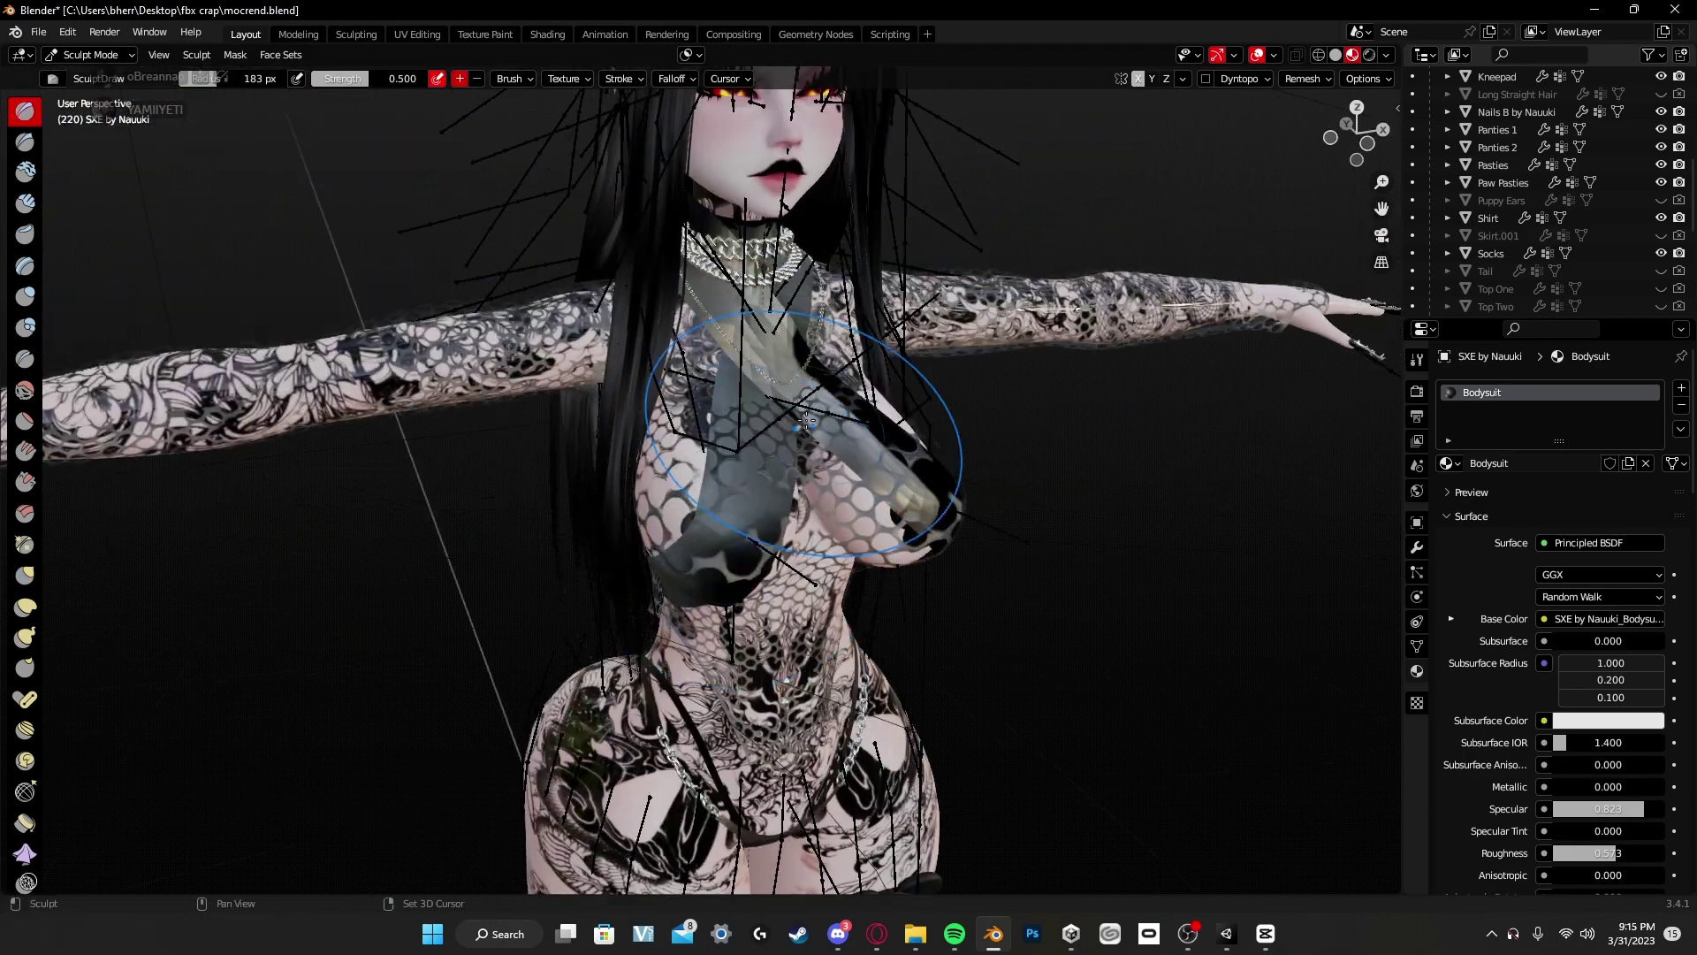
key(ctrl+Tab)
Step: Examine how the sculpted bodysuit fits the chest, arms and waist from the front, and reselect the bodysuit mesh
scroll(892, 404, up, 3)
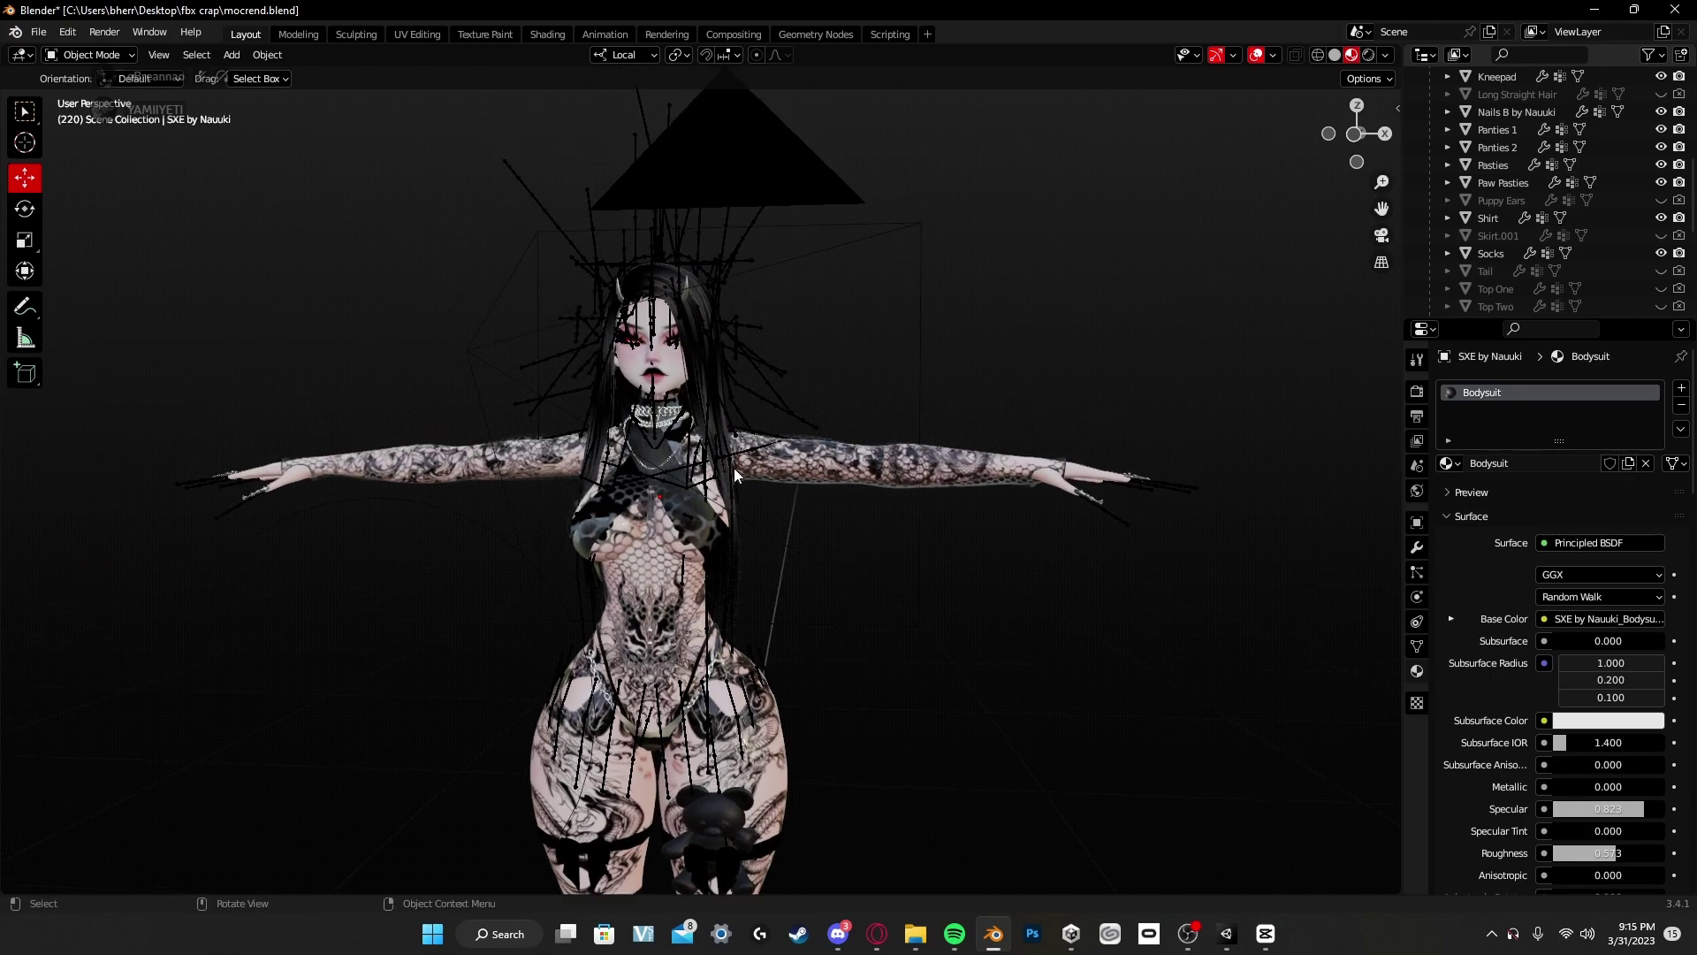
middle_drag(761, 481, 822, 541)
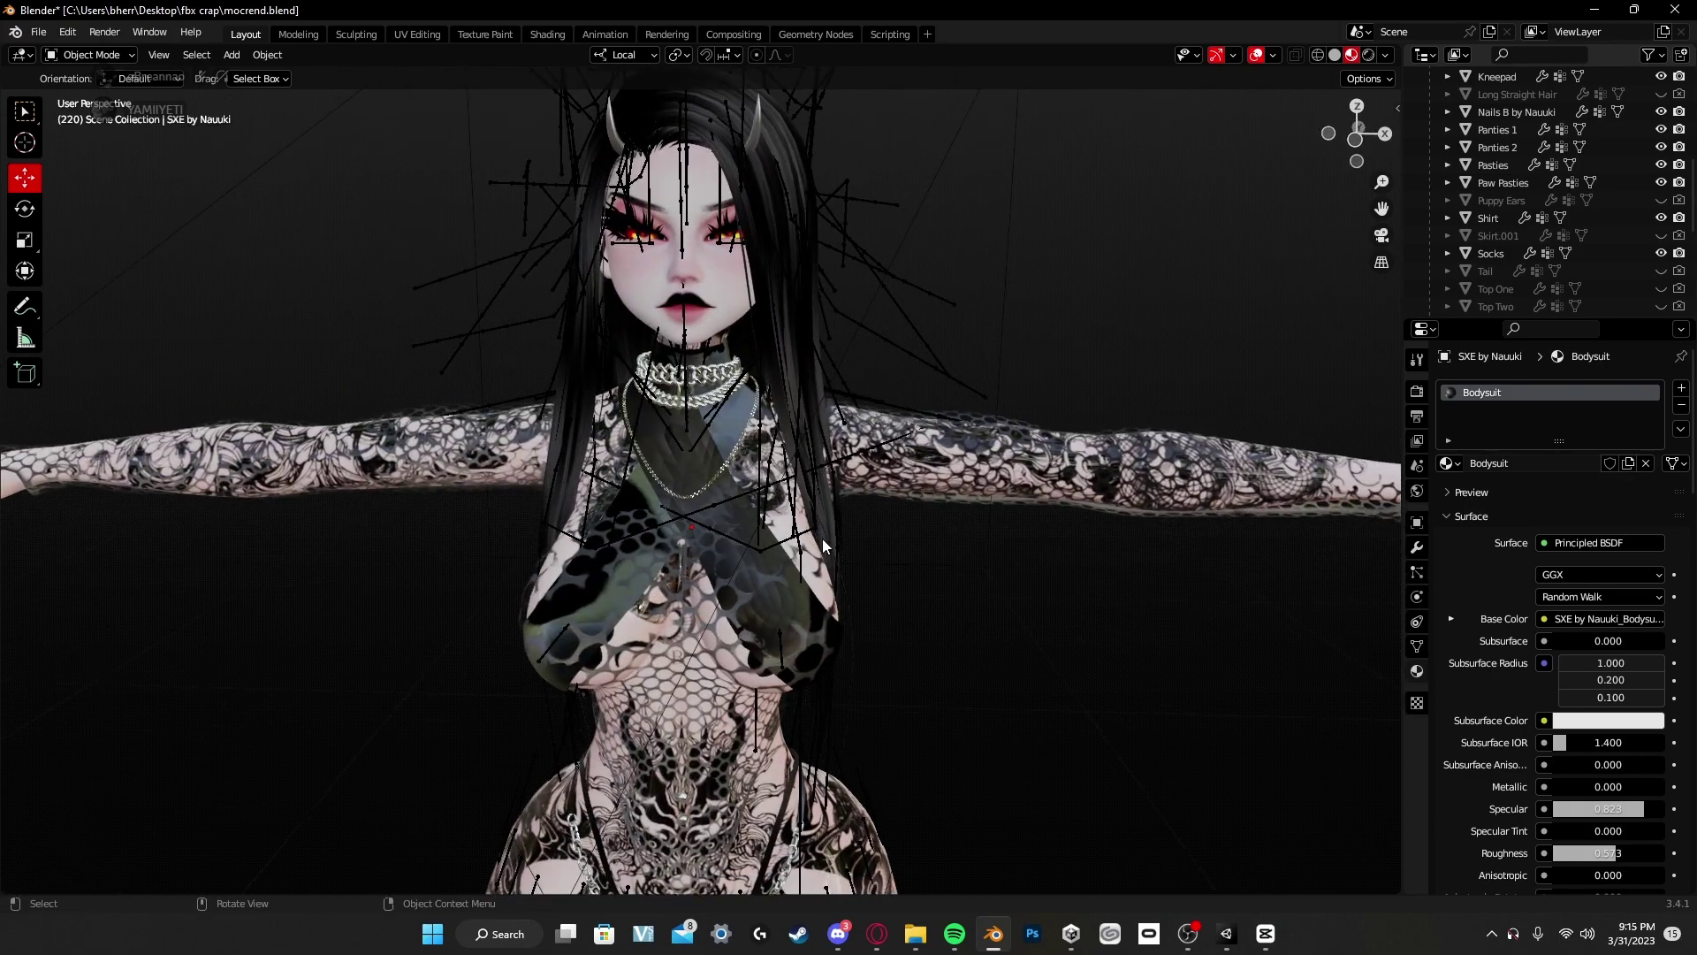
click(825, 543)
click(973, 615)
middle_drag(969, 597, 923, 560)
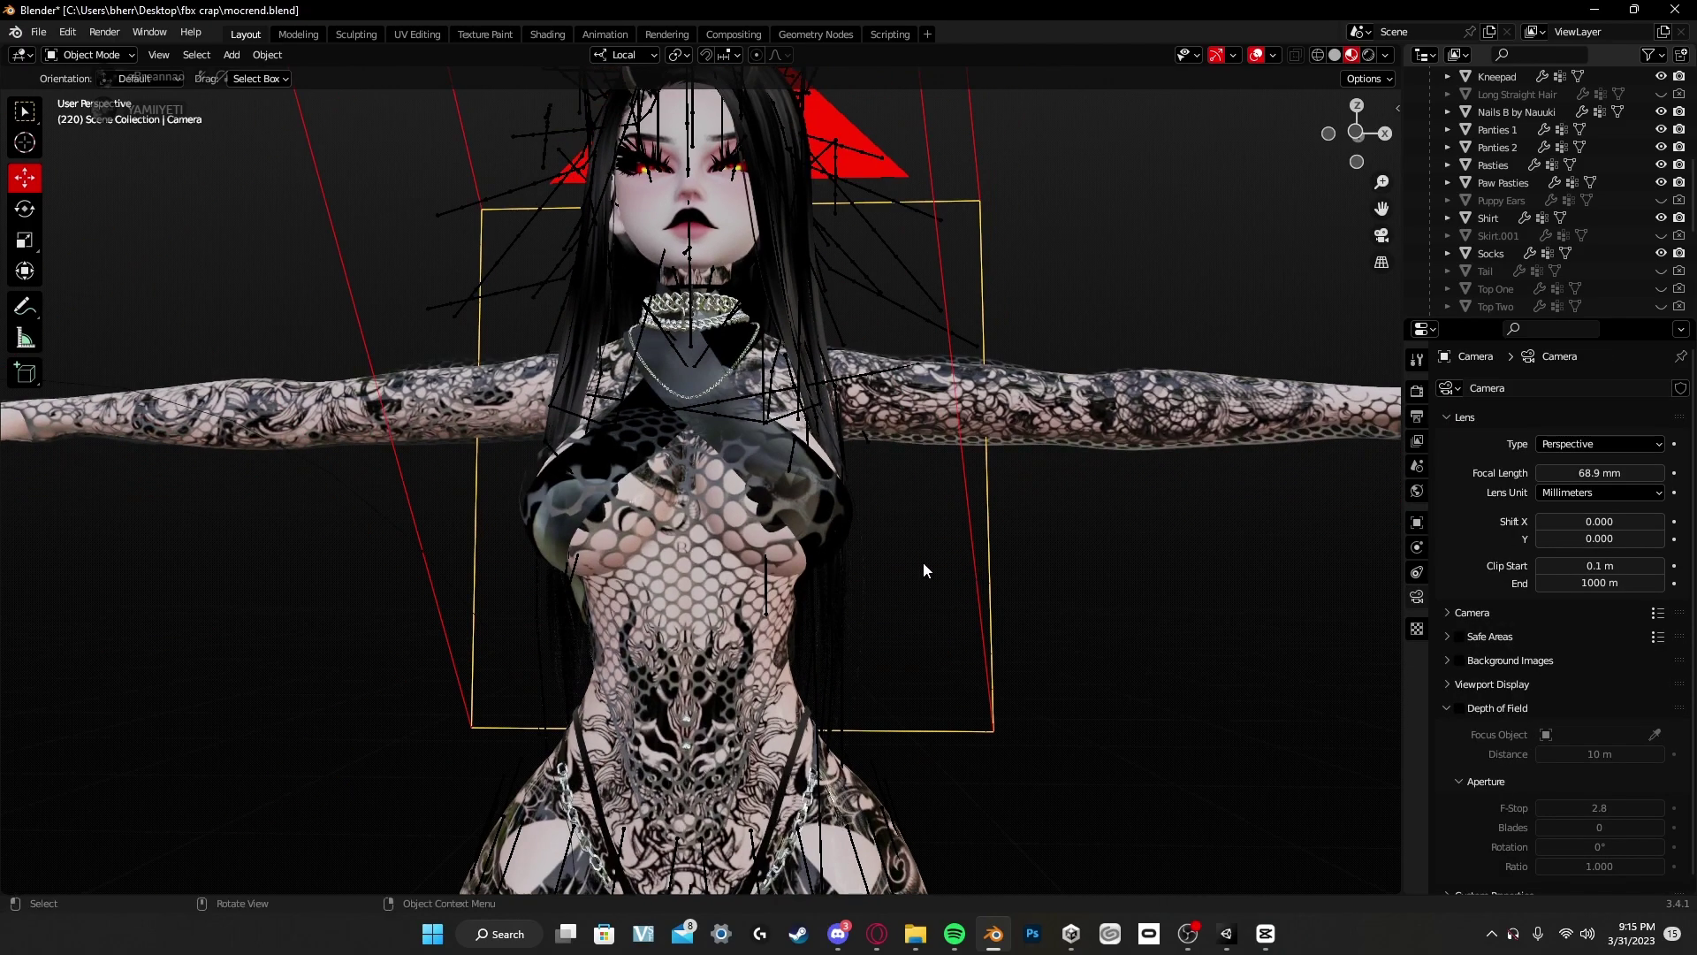
click(736, 541)
middle_drag(799, 527, 815, 565)
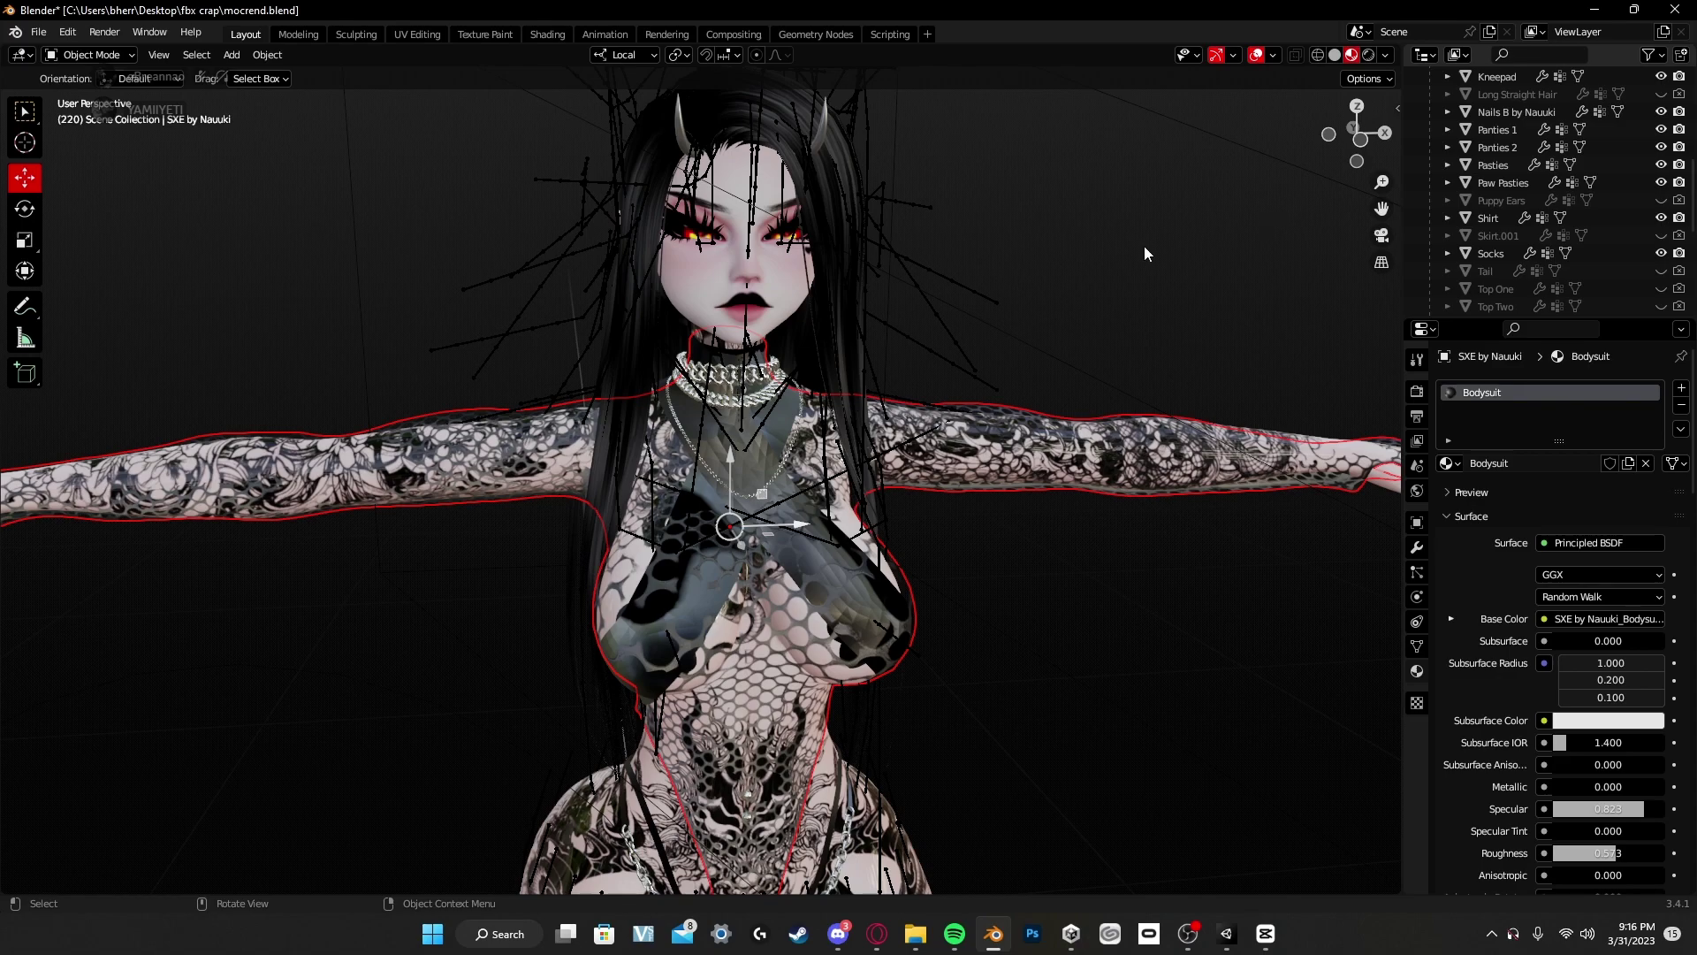
middle_drag(1142, 247, 1147, 232)
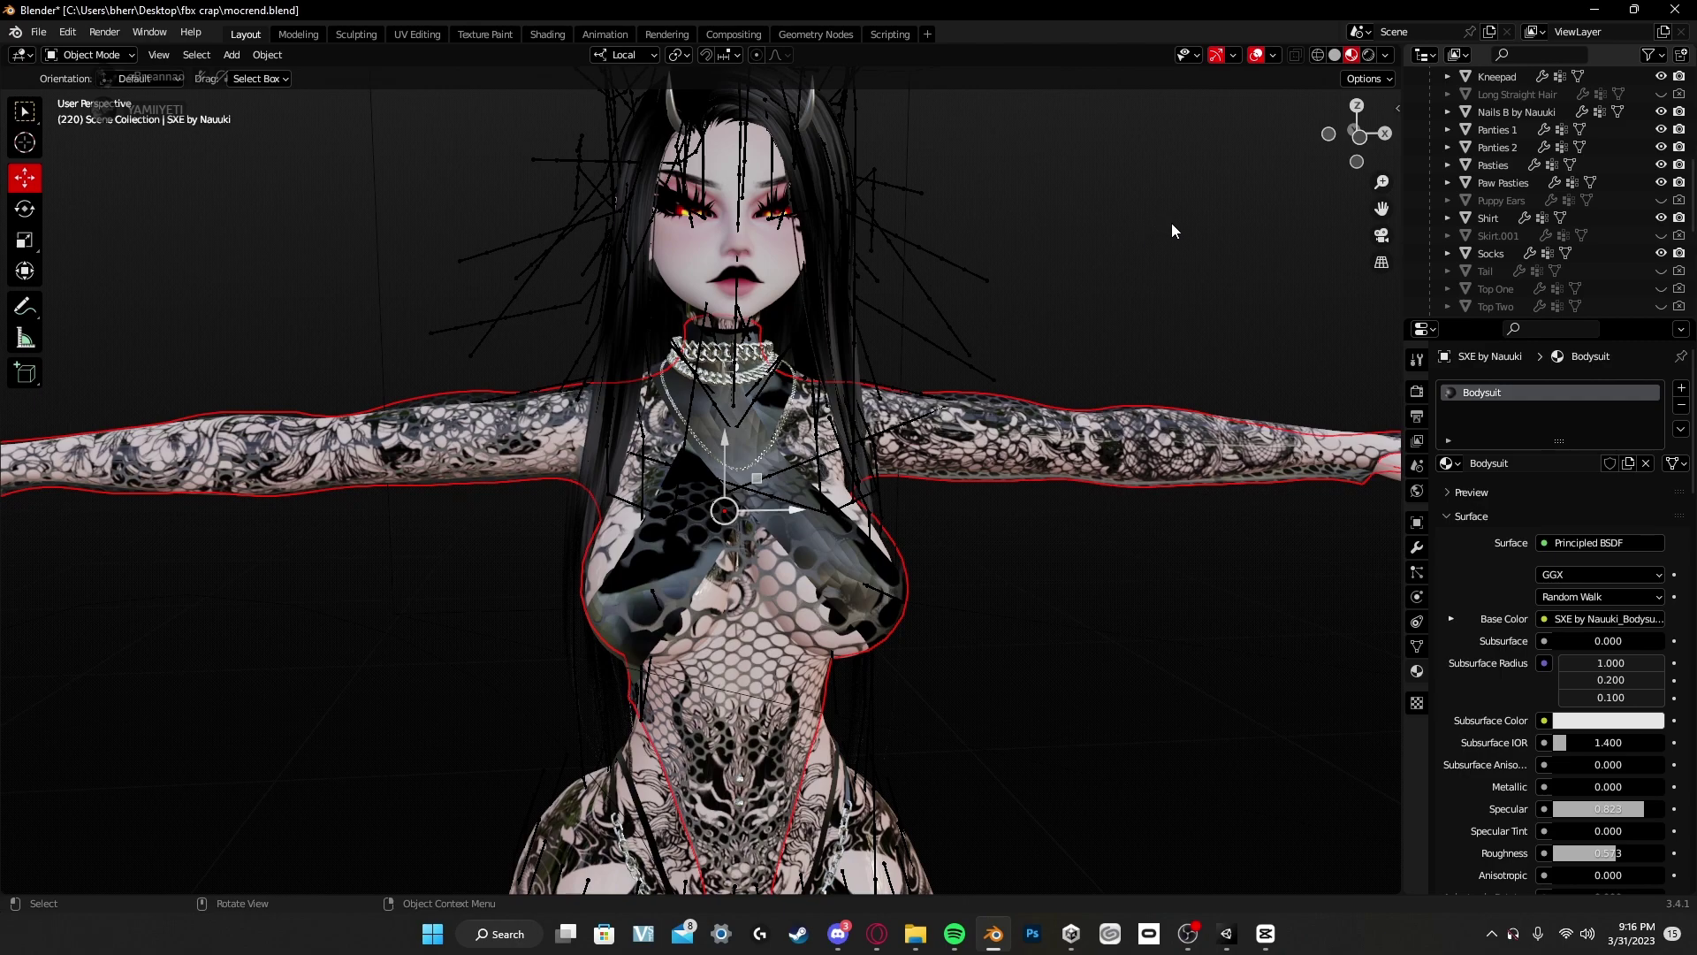
Step: Bring up the CATS plugin's model tools with the SXE by Nauuki bodysuit selected
click(1394, 105)
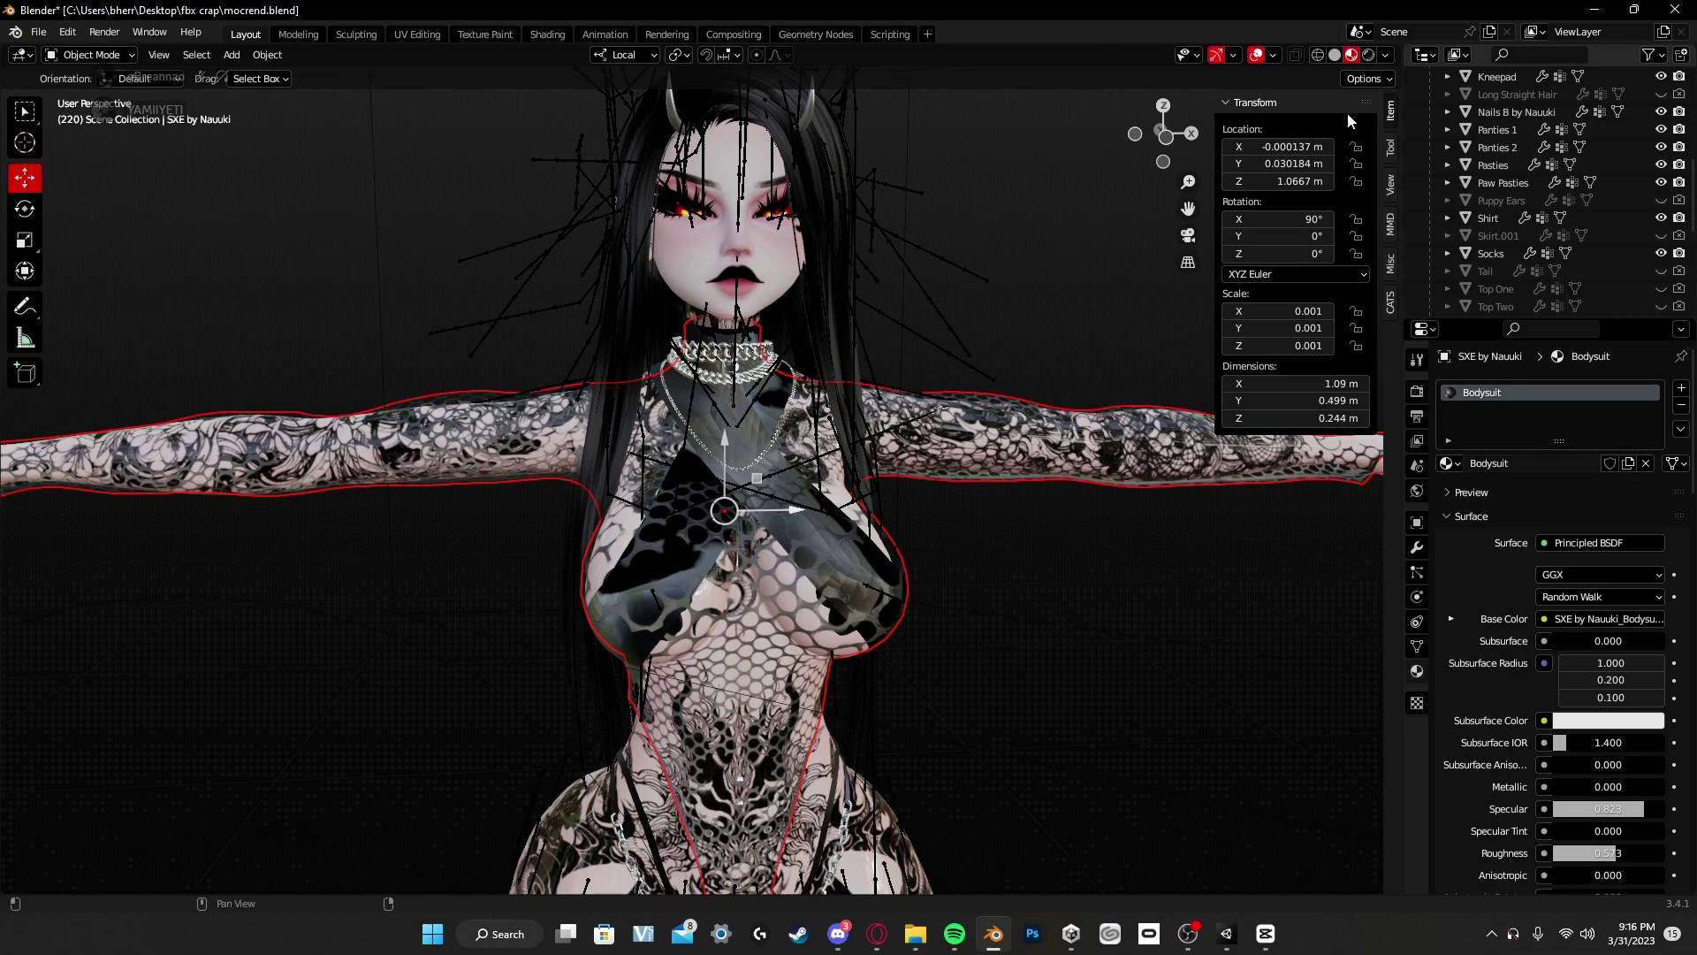
click(1391, 148)
click(1392, 184)
click(1392, 263)
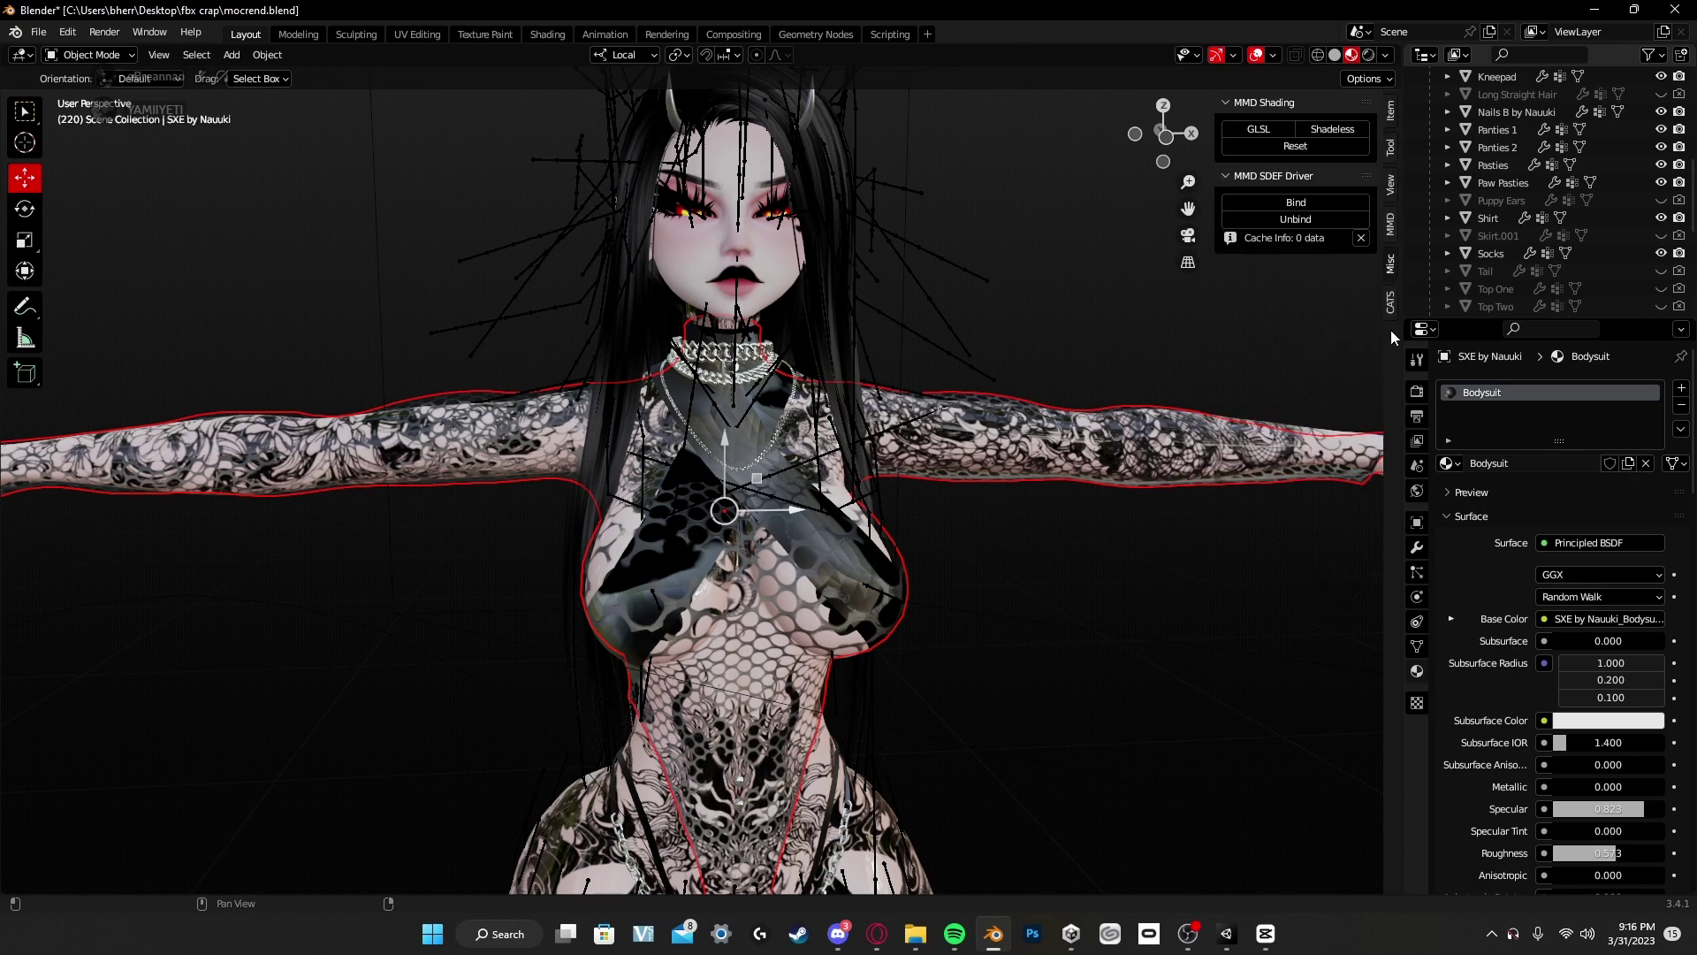
click(1392, 304)
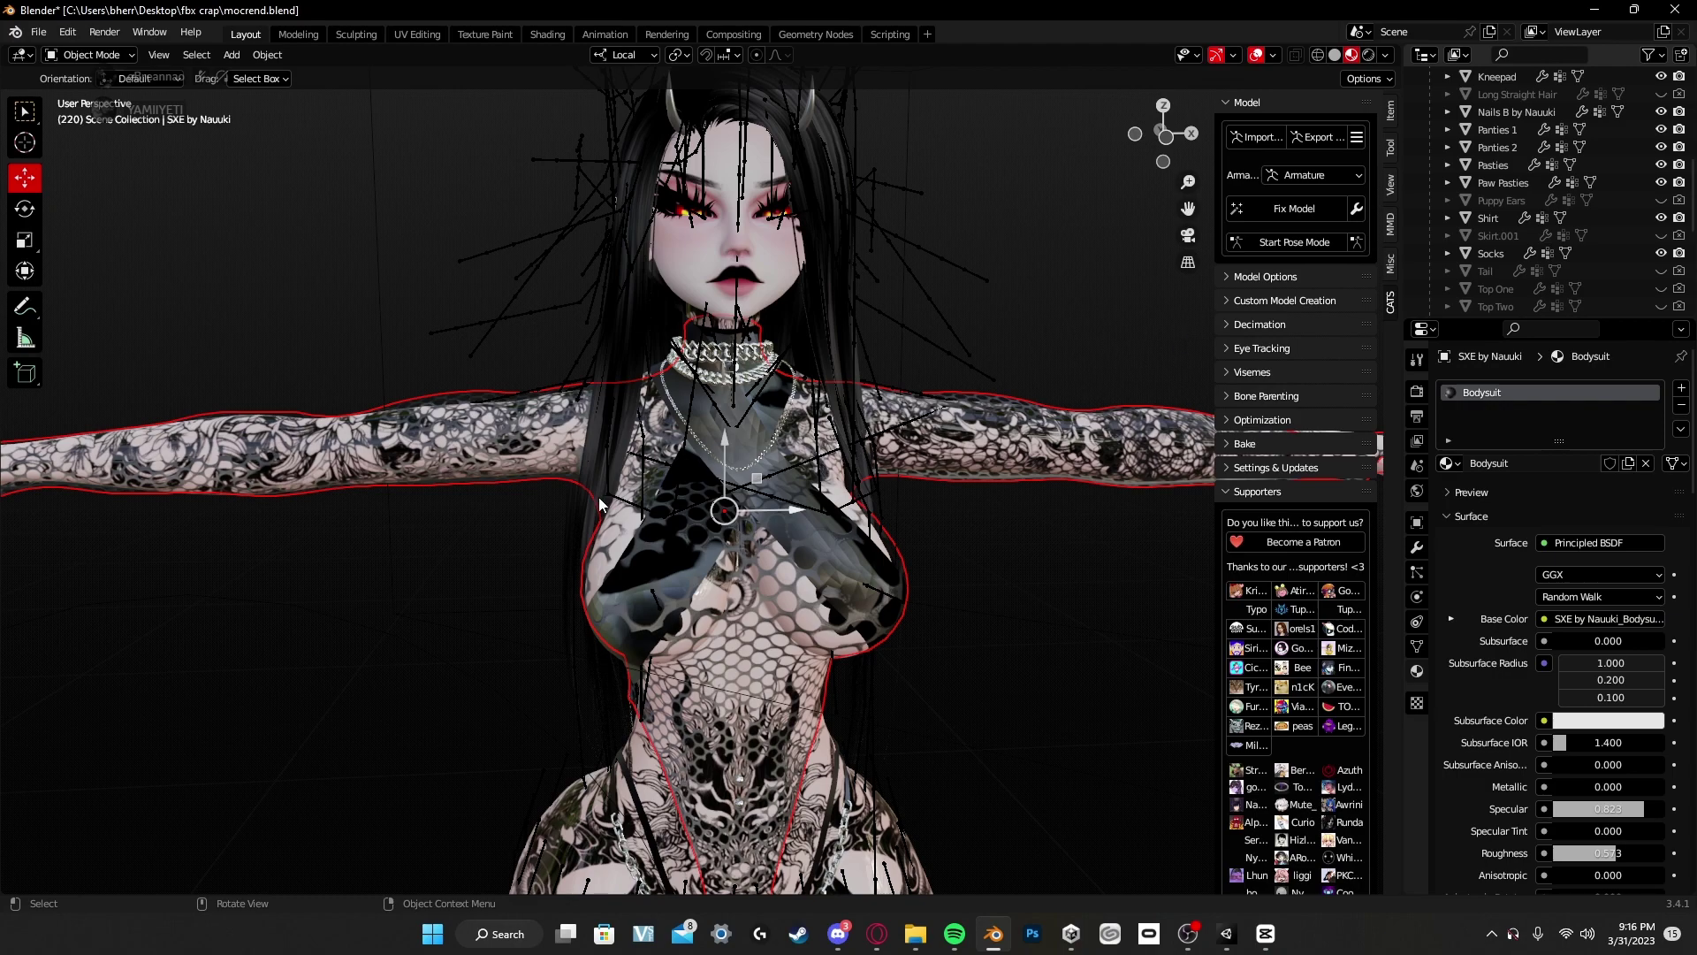
mouse_move(598, 497)
middle_down()
mouse_move(570, 496)
mouse_move(623, 497)
middle_up()
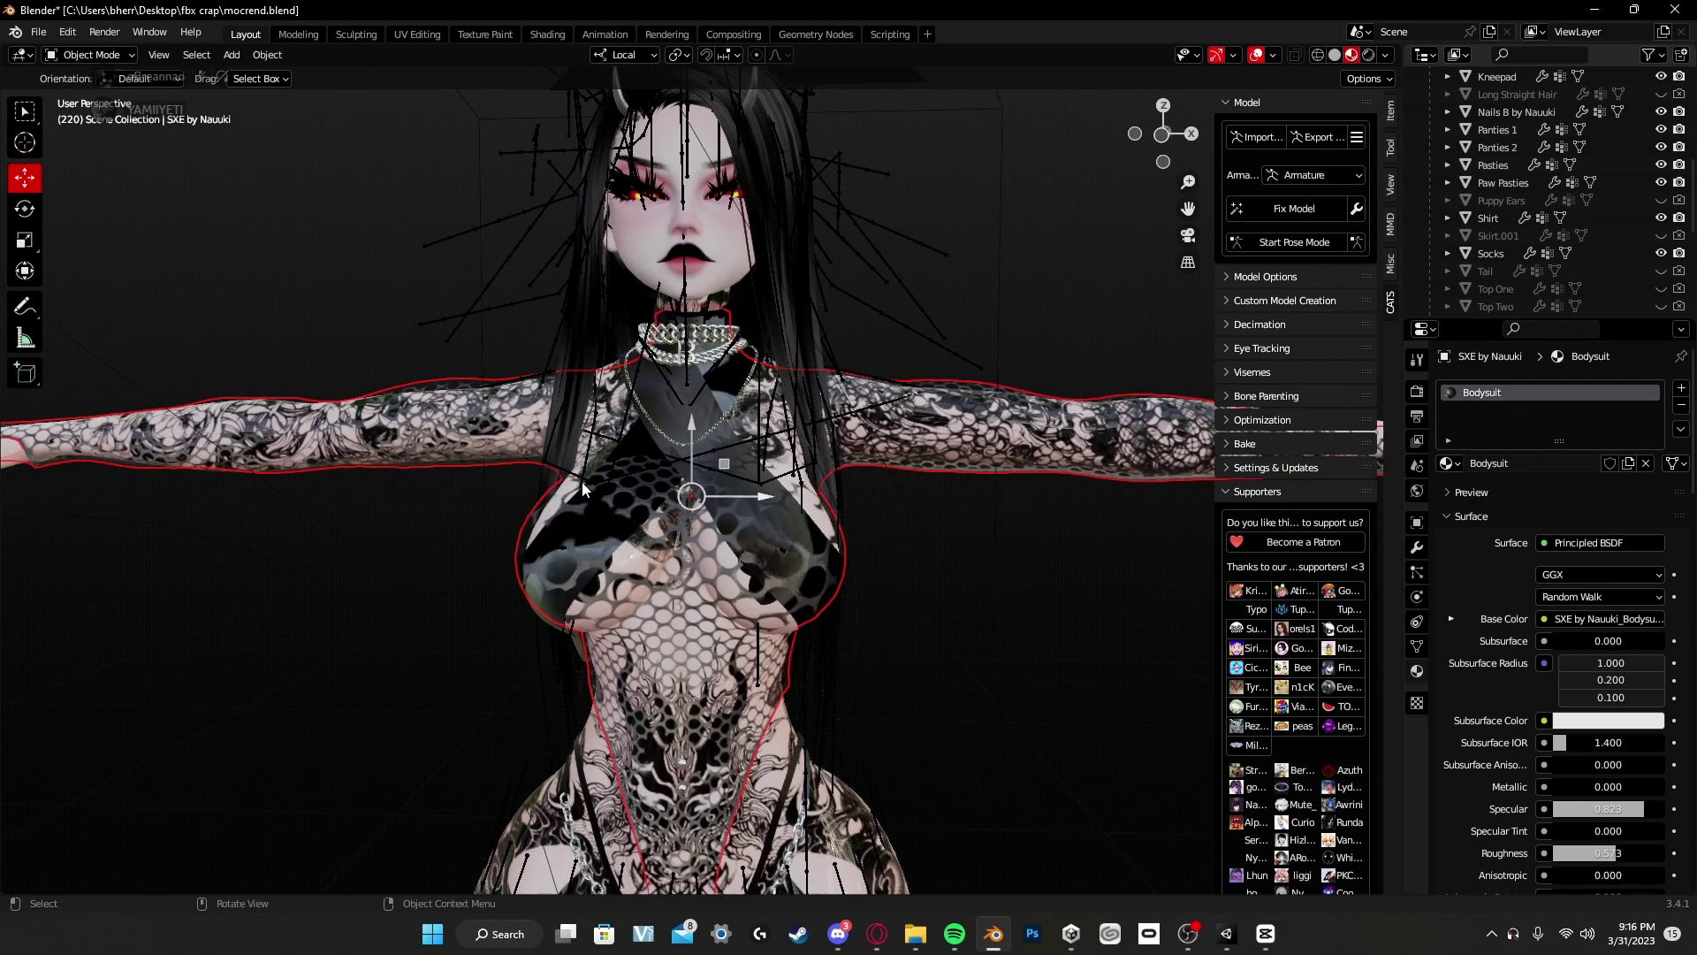
Step: Add the armature to the bodysuit selection and set its bones to display as Octahedral
scroll(592, 493, down, 1)
middle_drag(729, 586, 847, 626)
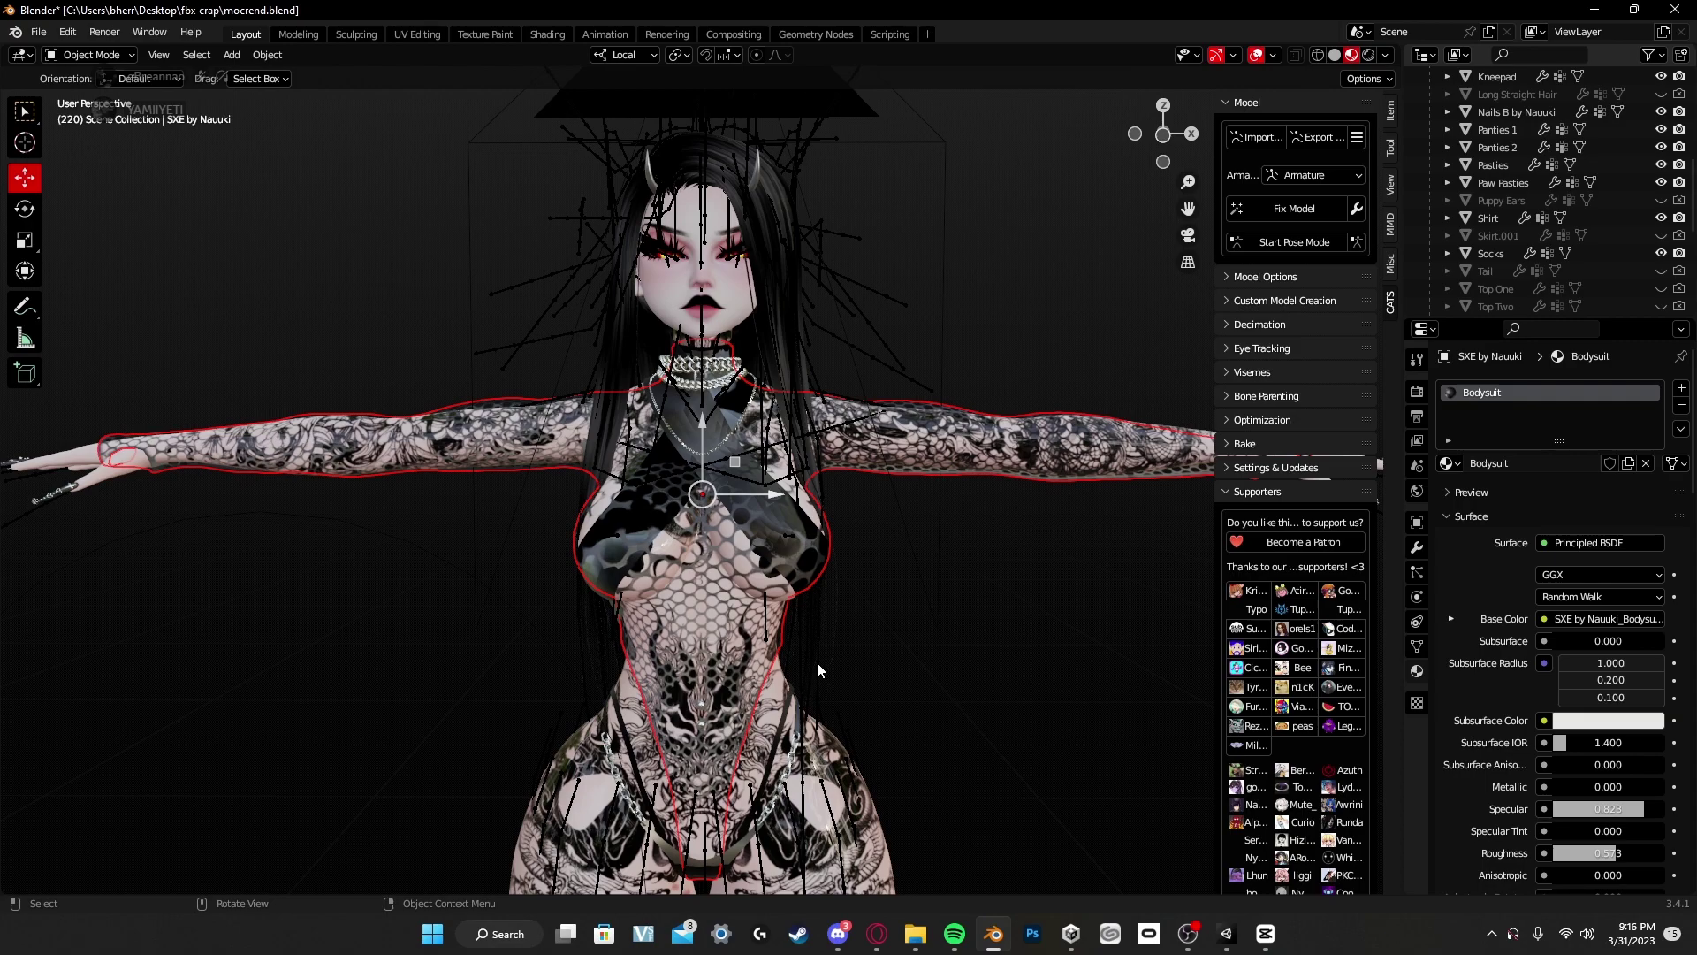
shift+click(862, 284)
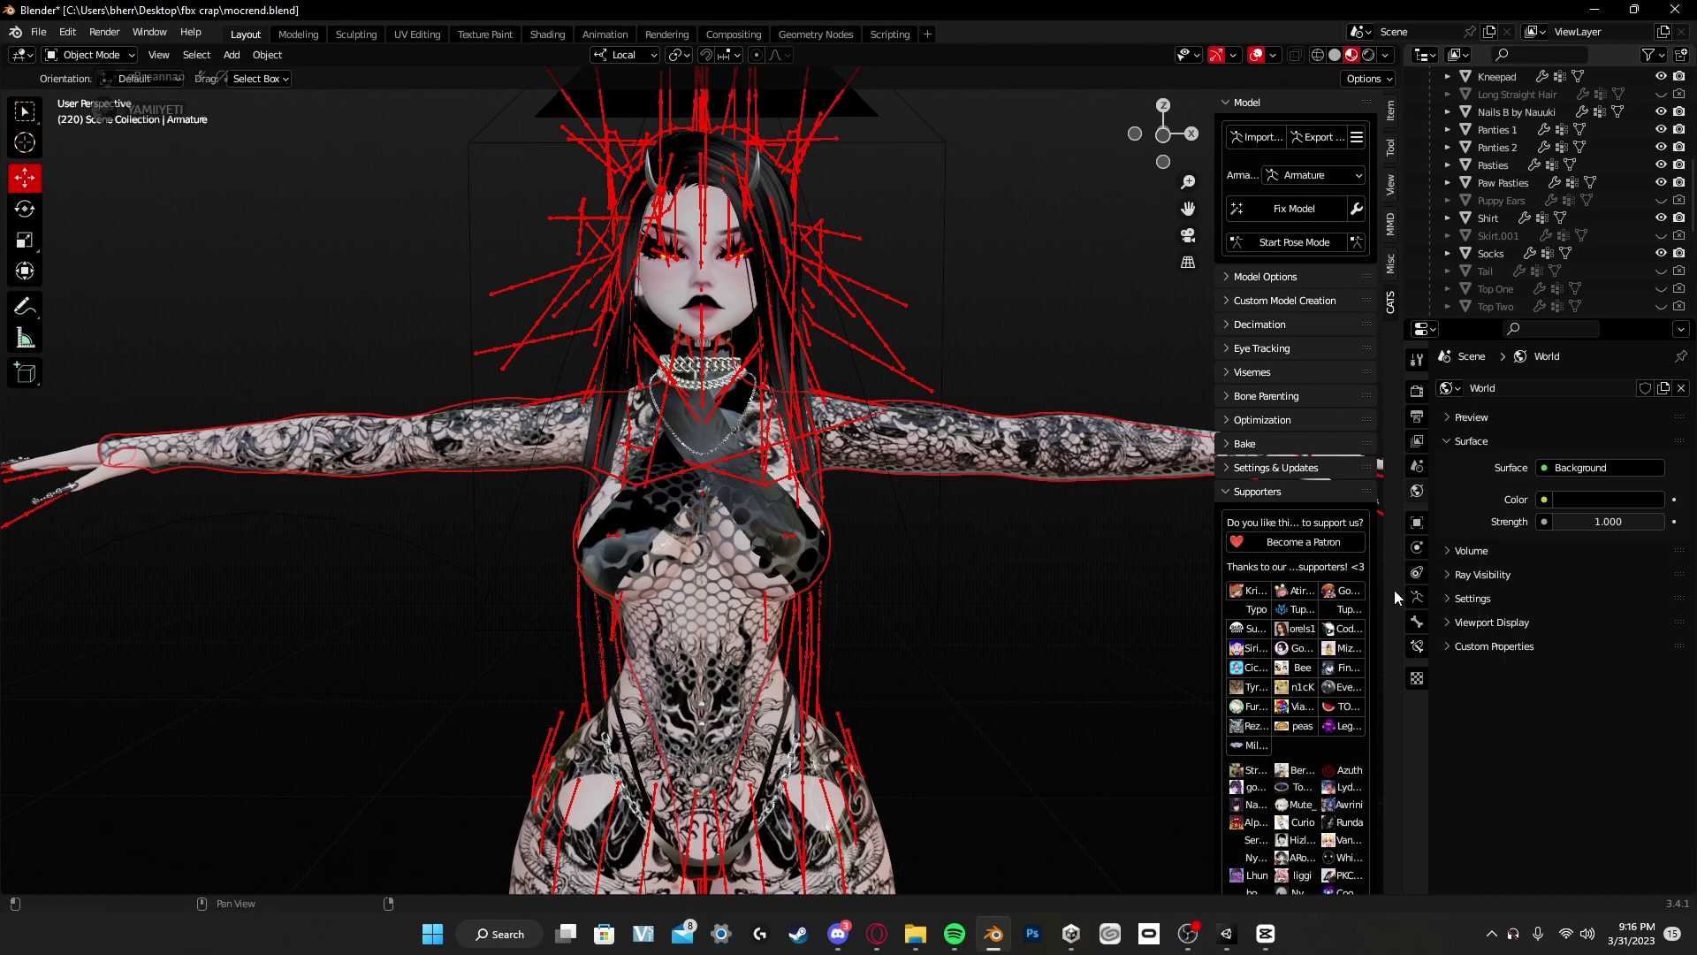
click(1417, 597)
click(1565, 674)
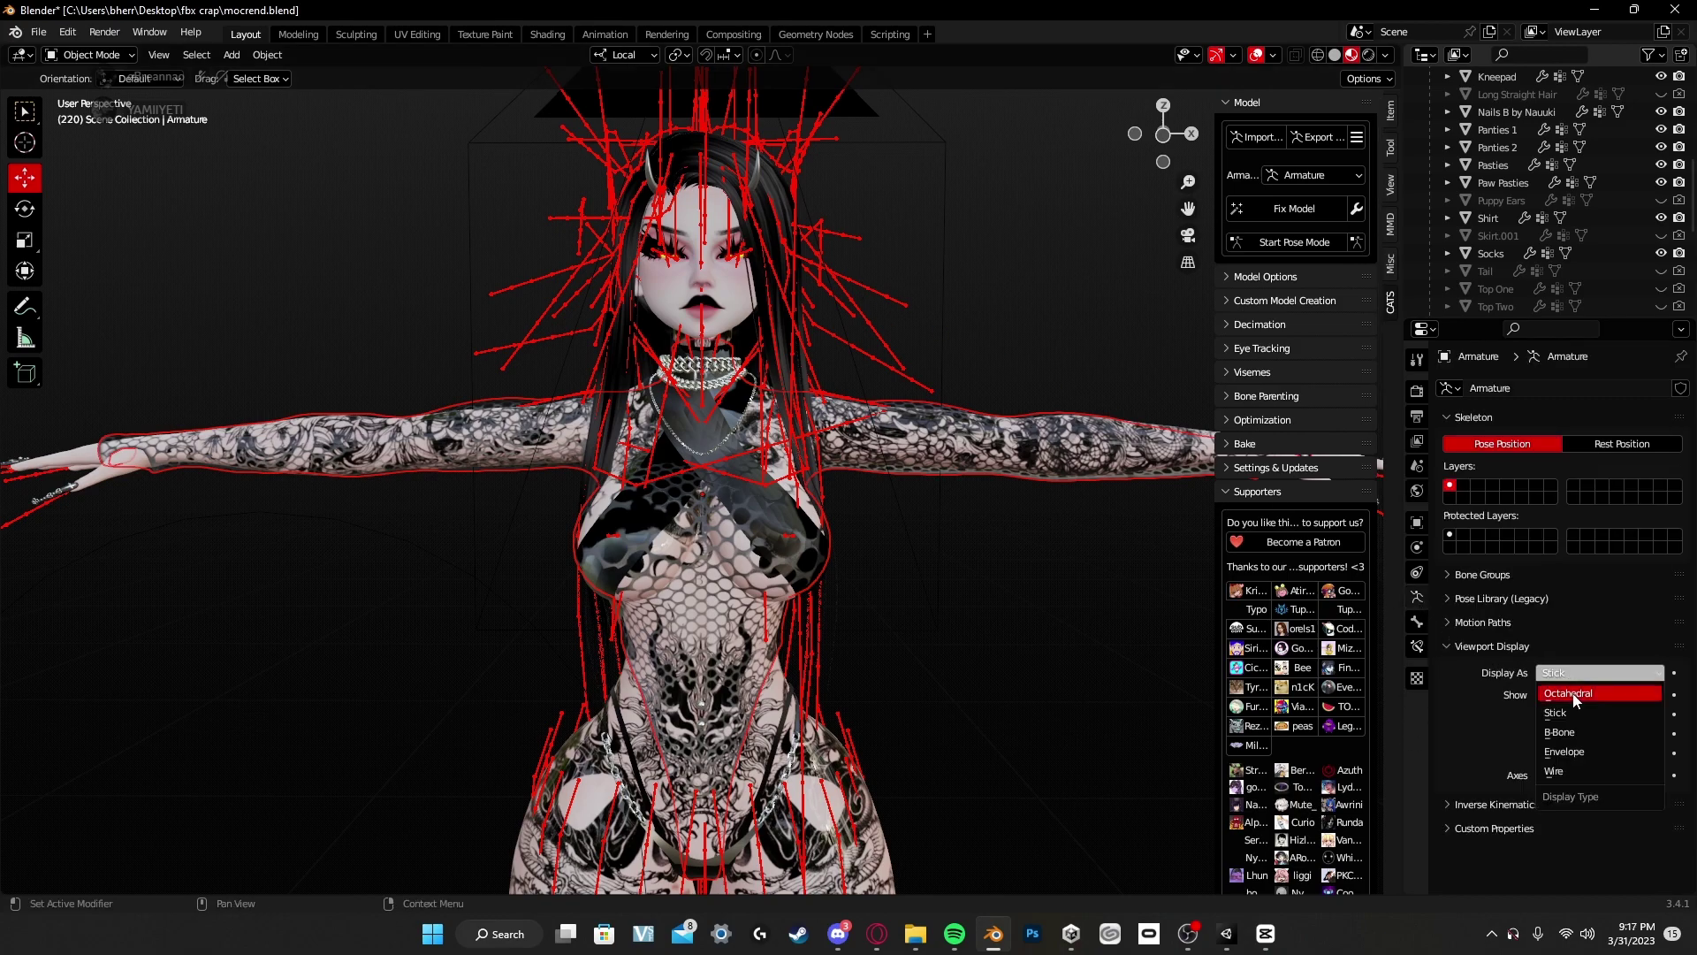
click(1578, 698)
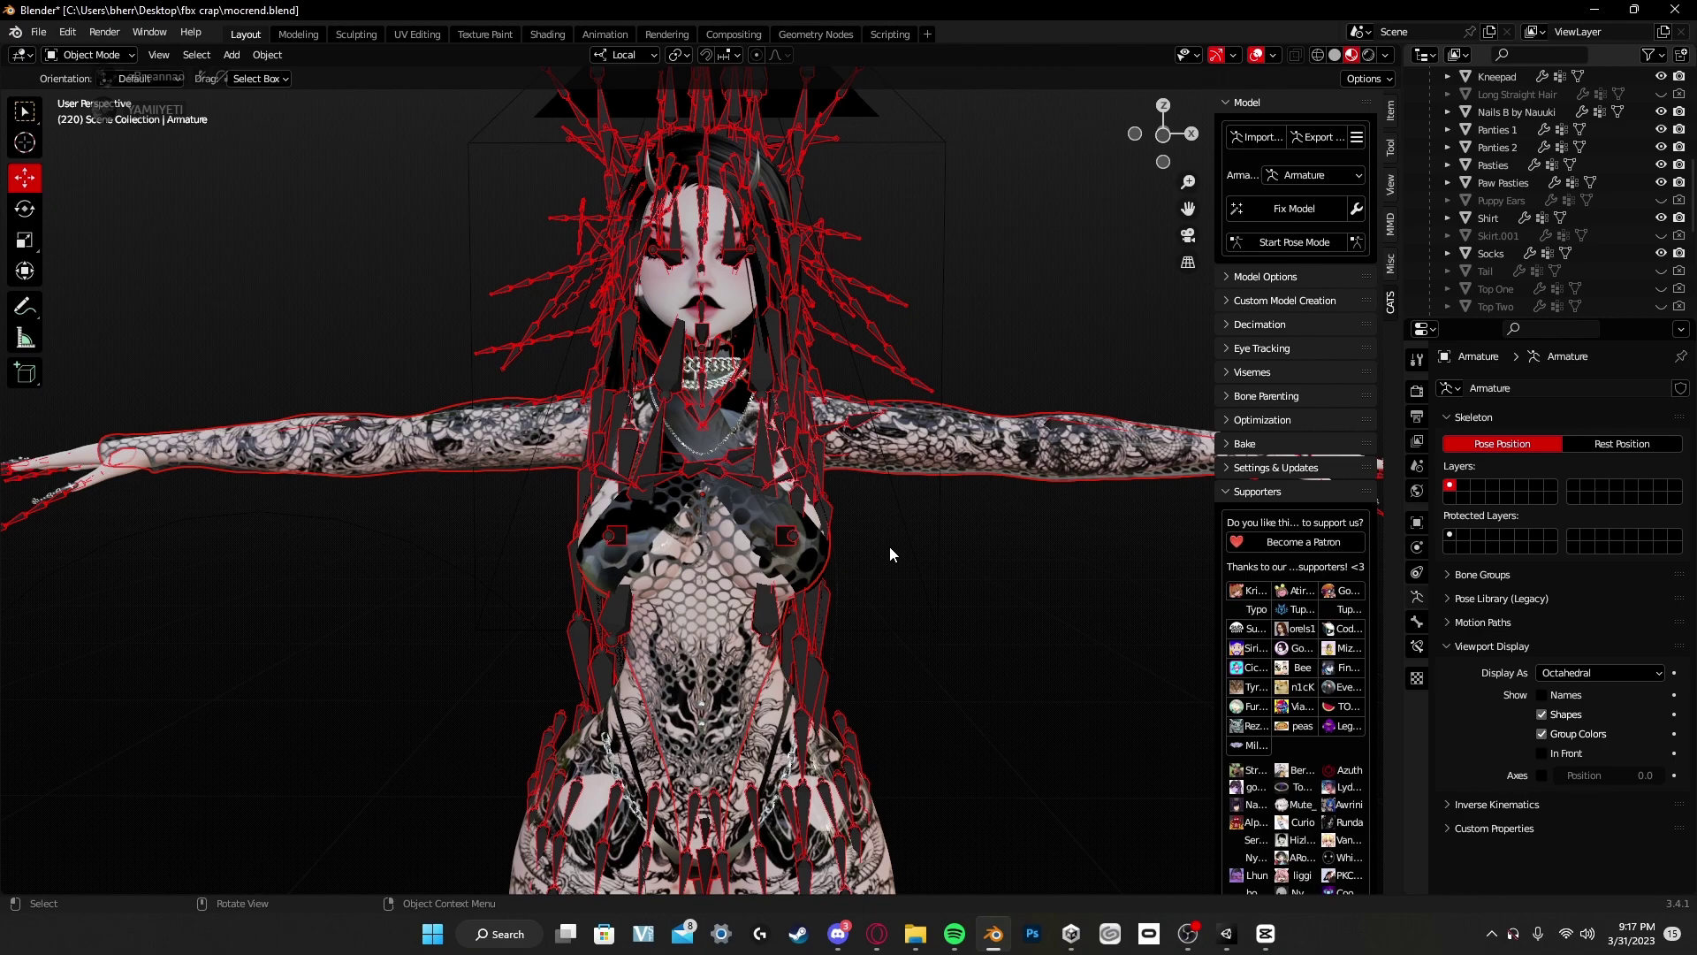
Step: Parent the bodysuit to the armature using Armature Deform With Empty Groups, and clear the selection
key(ctrl+p)
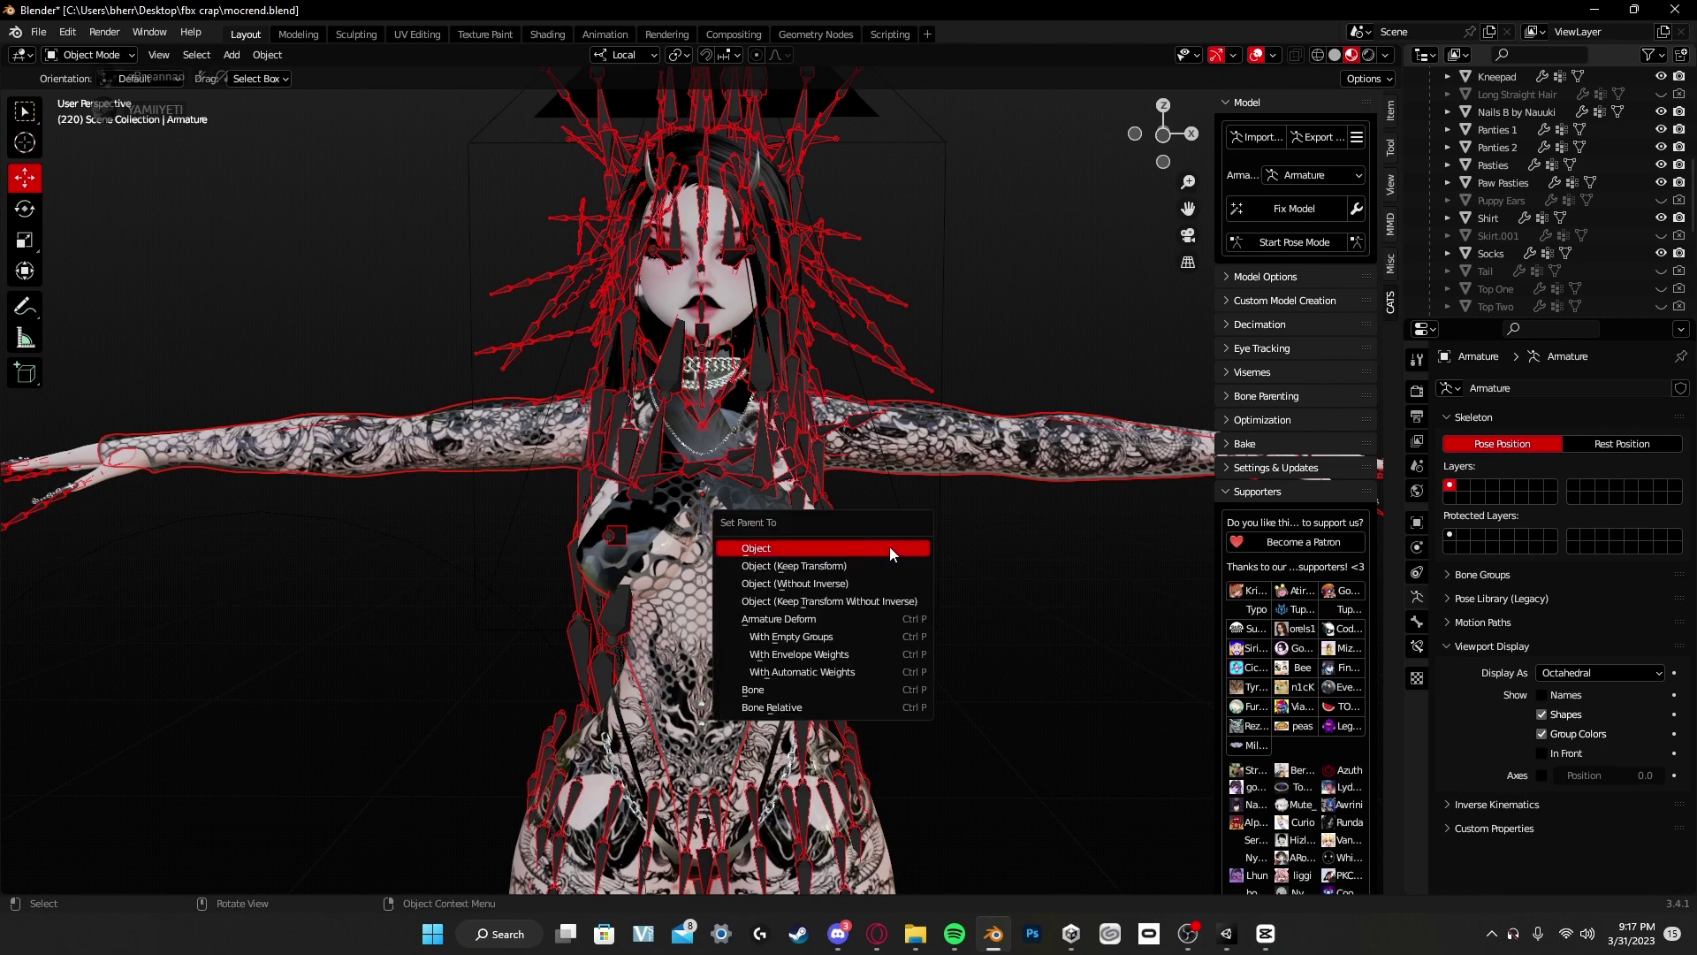
click(895, 636)
click(960, 612)
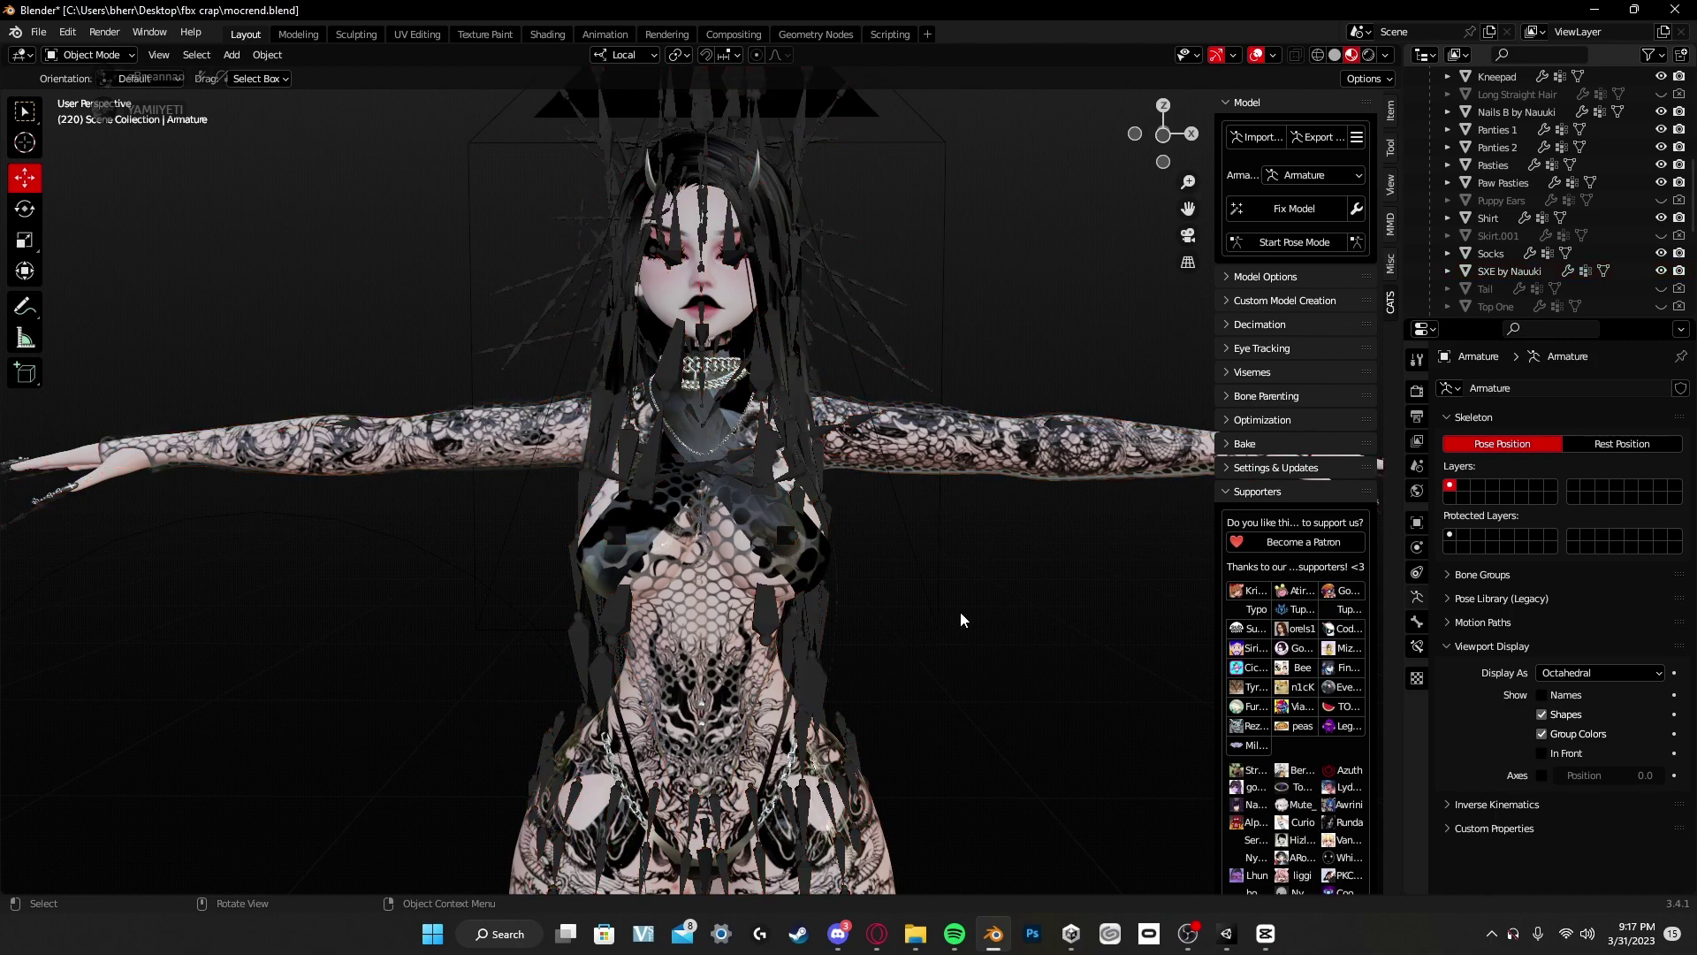
shift+middle_drag(960, 612, 1349, 268)
Step: Test how the parented bodysuit follows the armature by rotating the Chest bone in CATS pose mode, and stop posing
click(1321, 242)
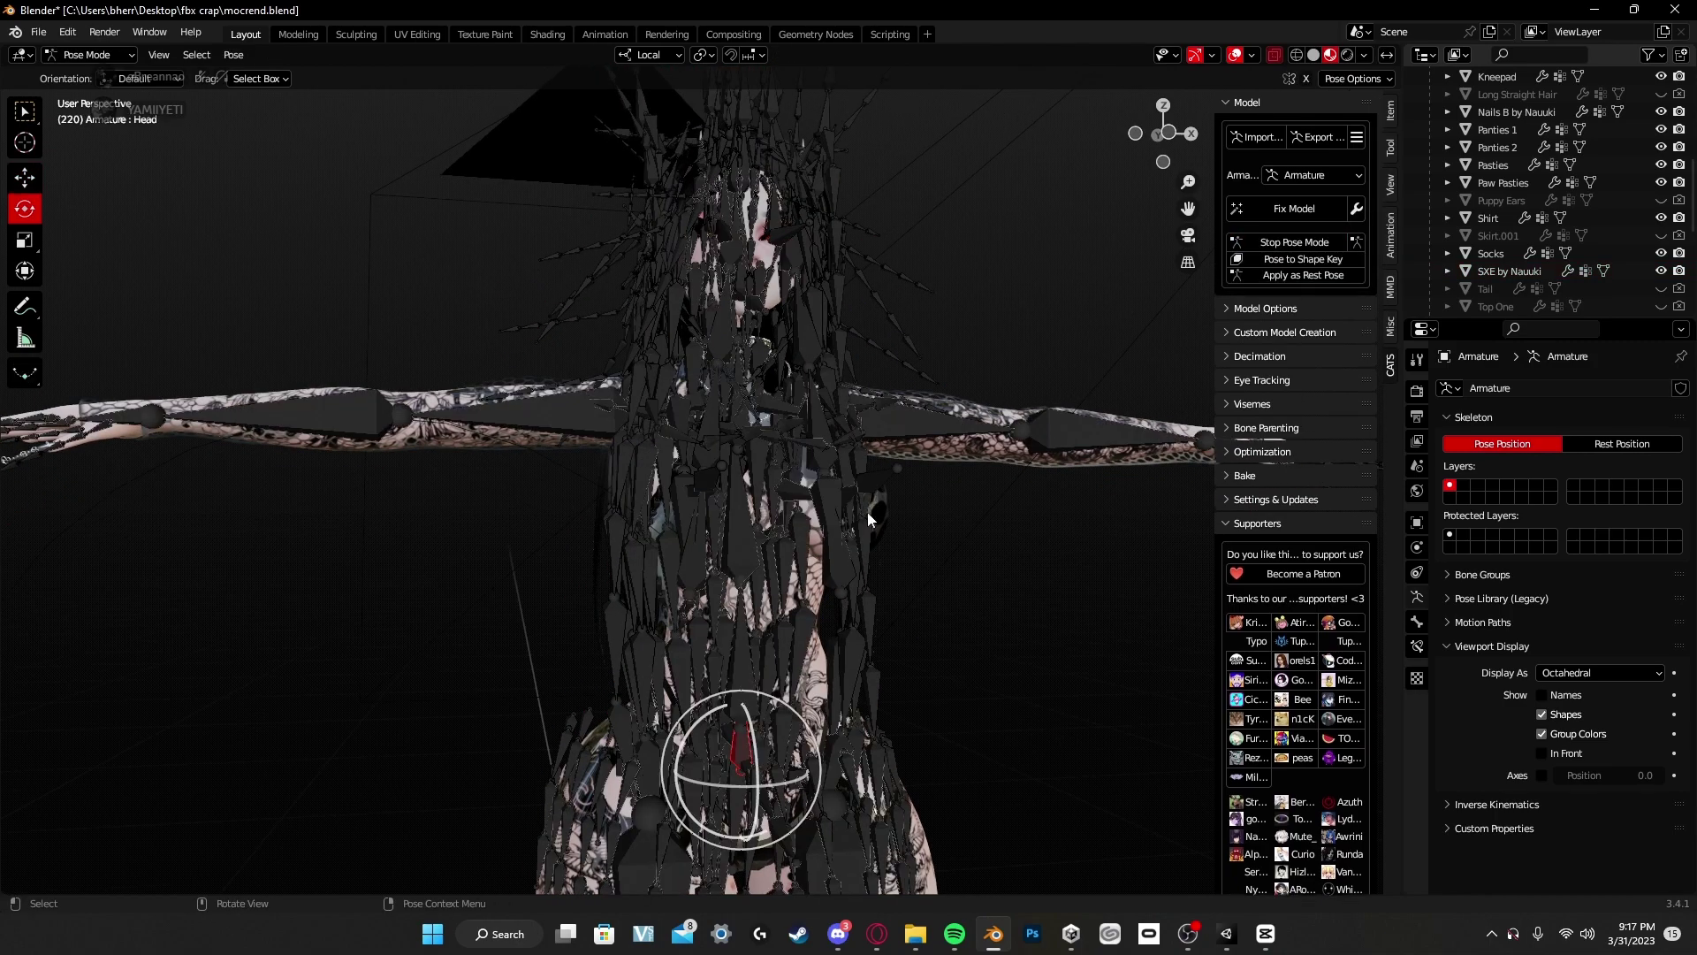
click(752, 565)
mouse_move(746, 559)
mouse_down()
mouse_move(785, 584)
mouse_move(751, 562)
mouse_up()
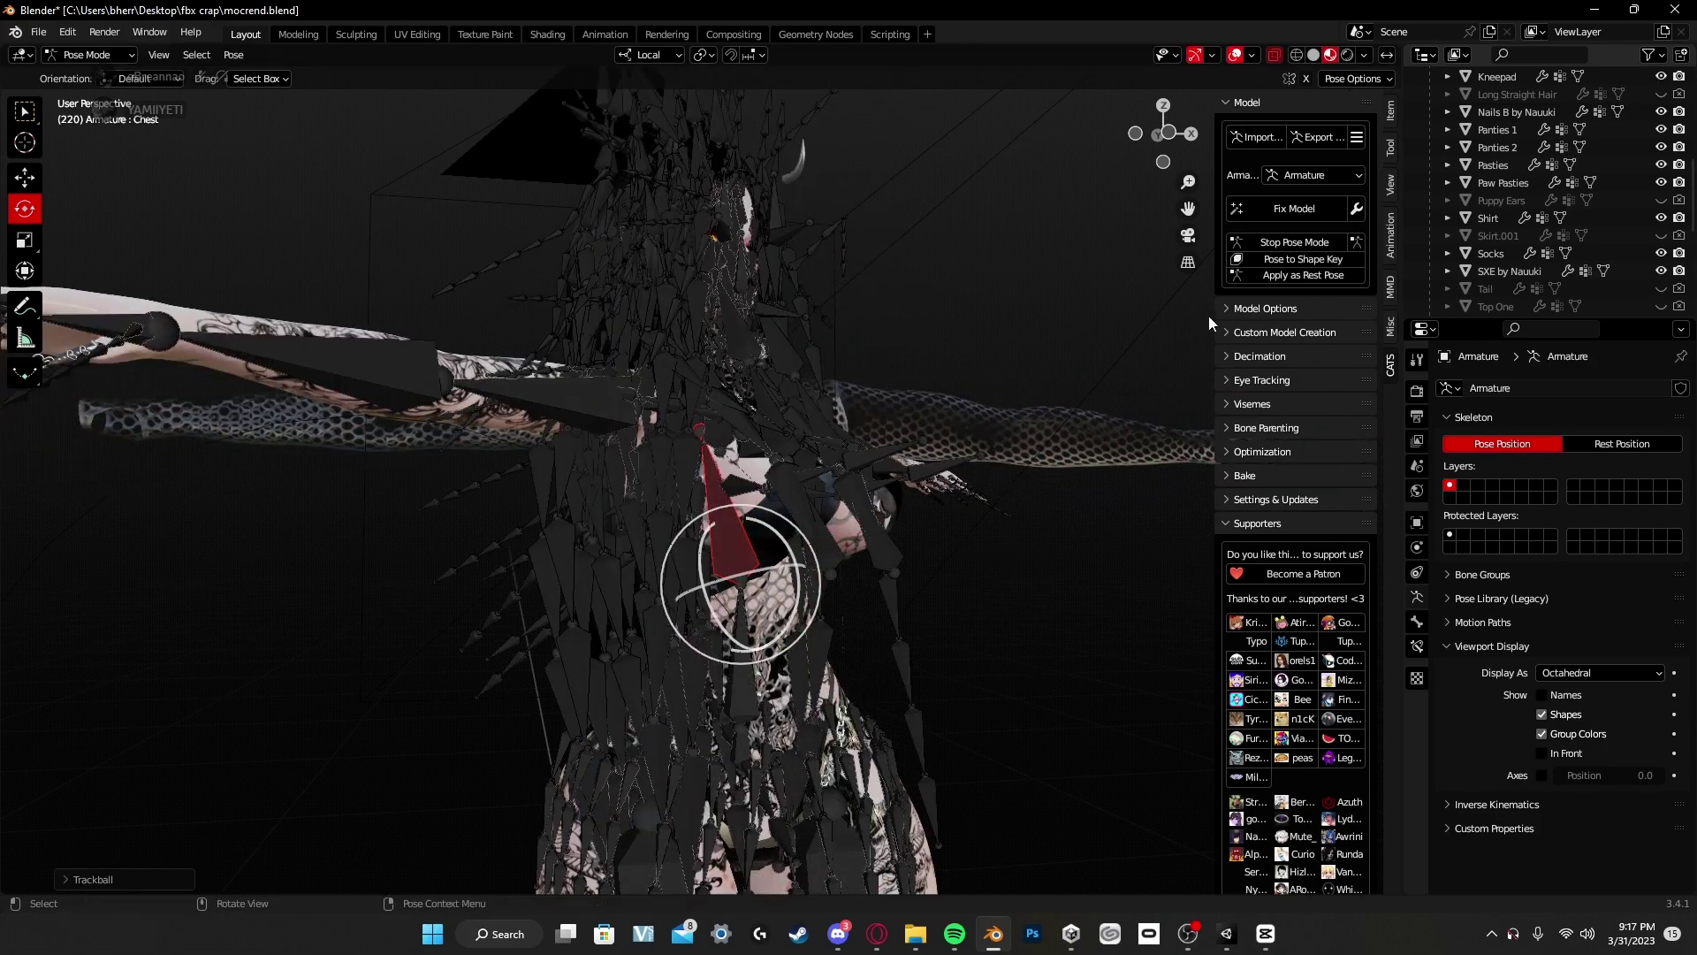
click(1290, 242)
click(1084, 259)
Step: Select the Body mesh followed by the bodysuit, switch to Weight Paint mode and transfer the body's weights to the bodysuit
middle_drag(1048, 311, 824, 658)
click(854, 574)
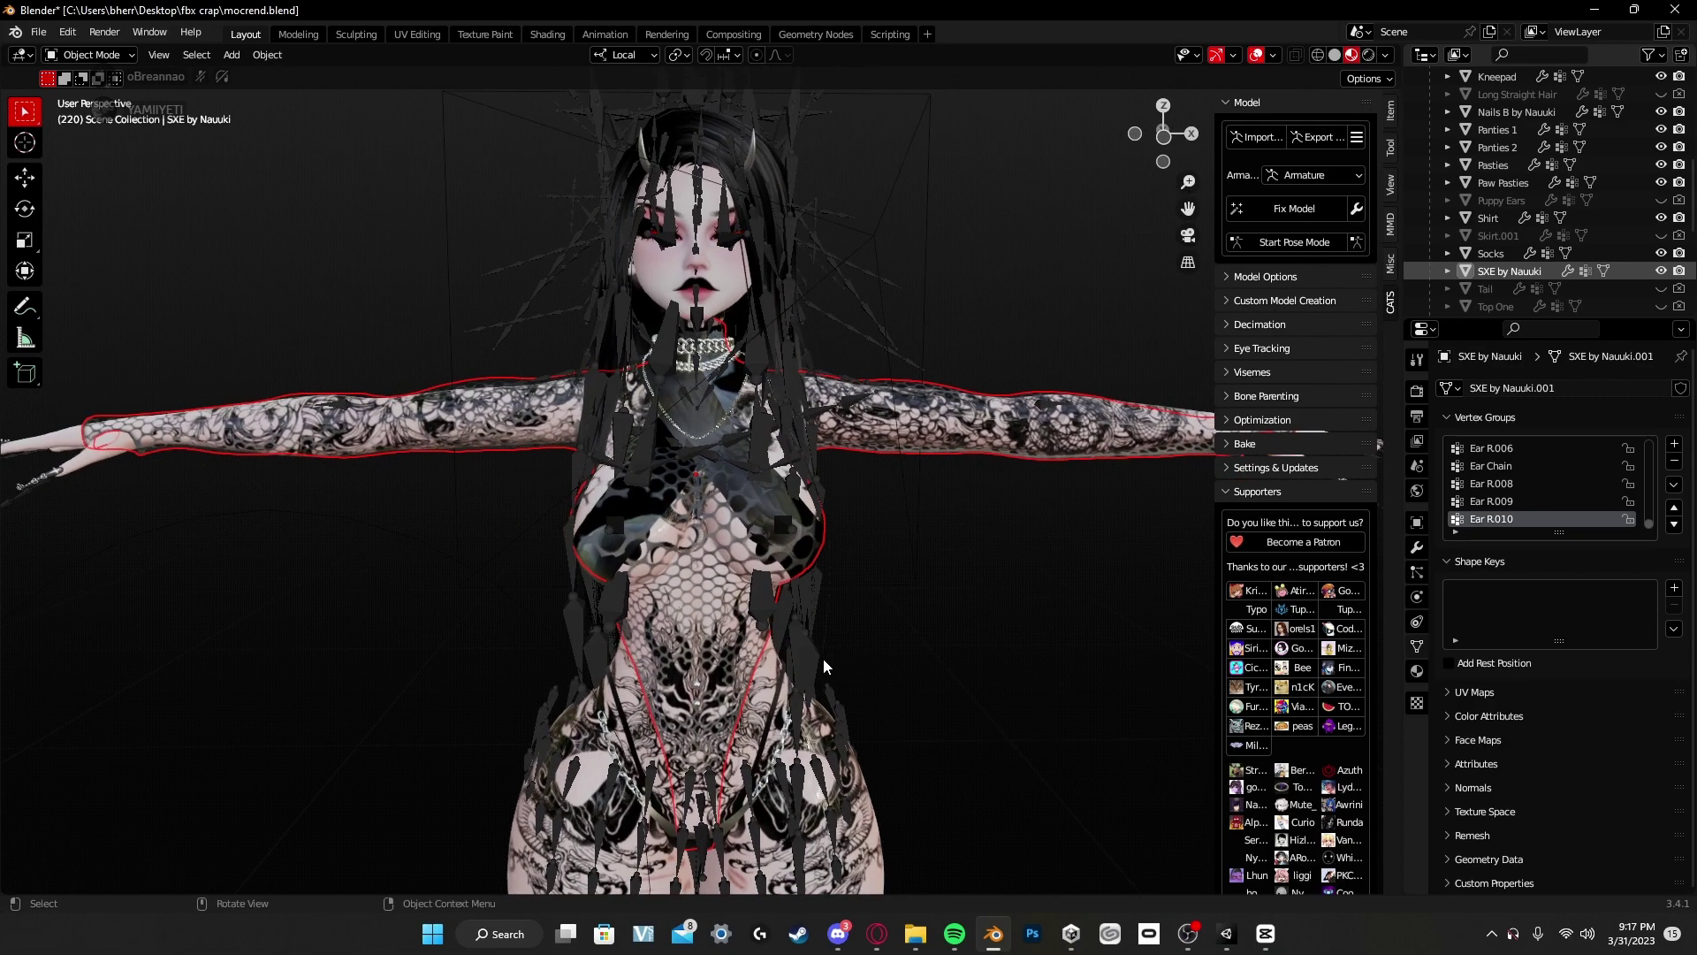
click(778, 685)
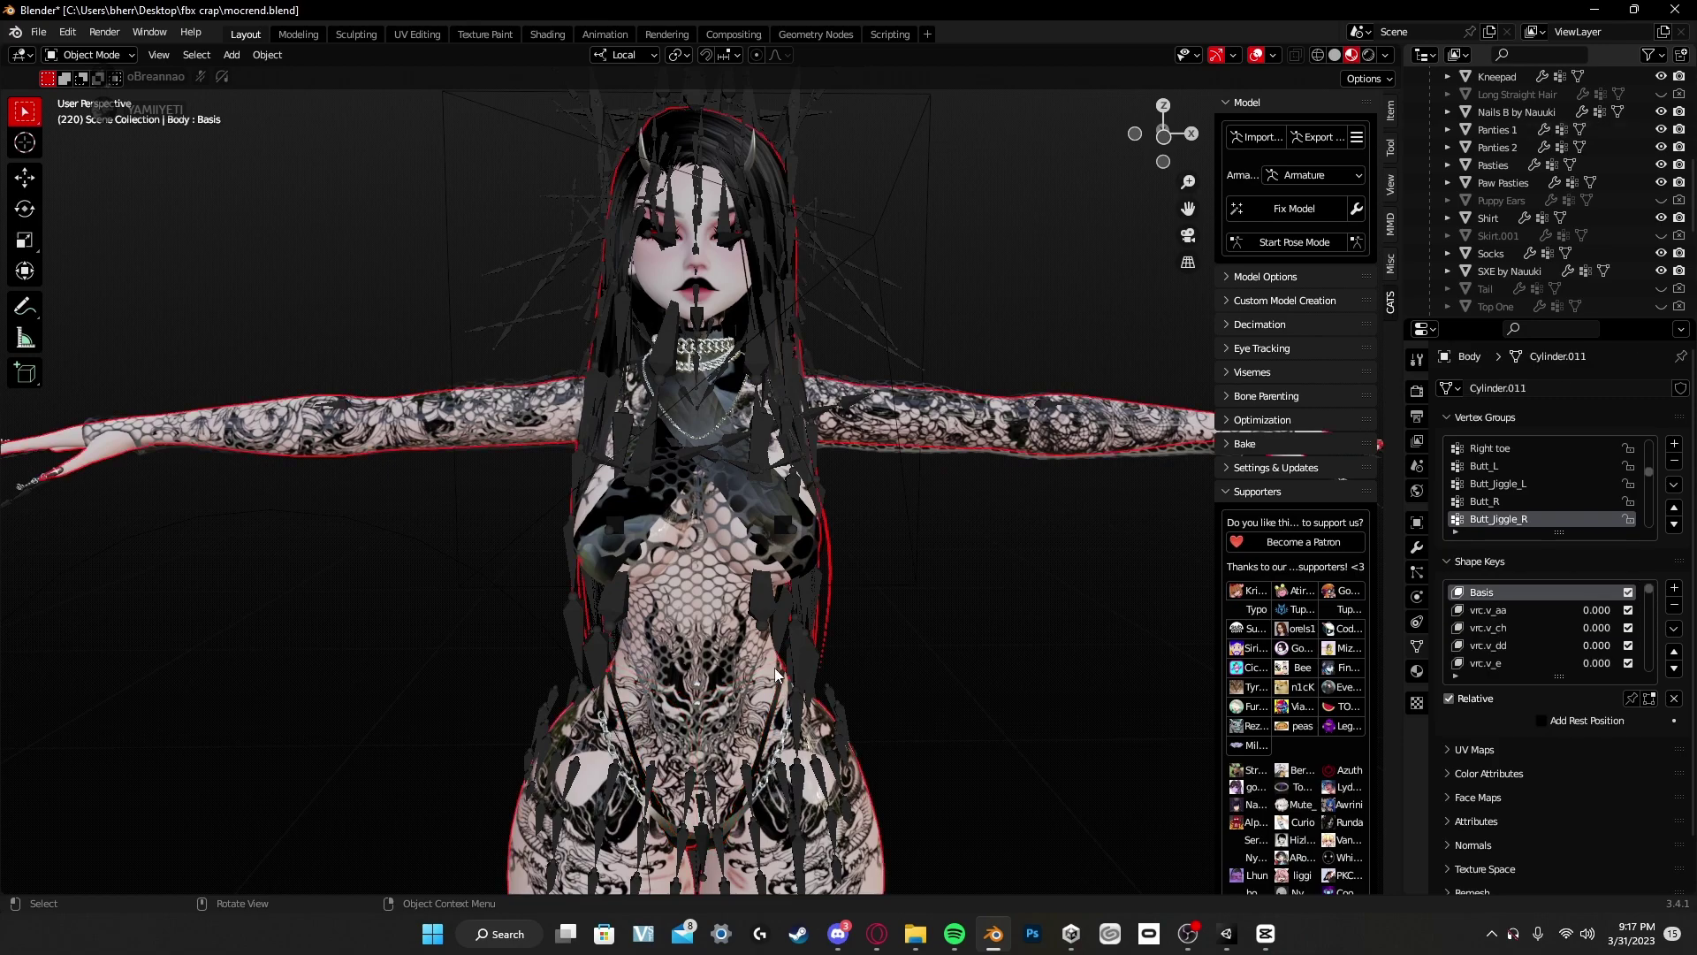
key(shift)
shift+click(741, 661)
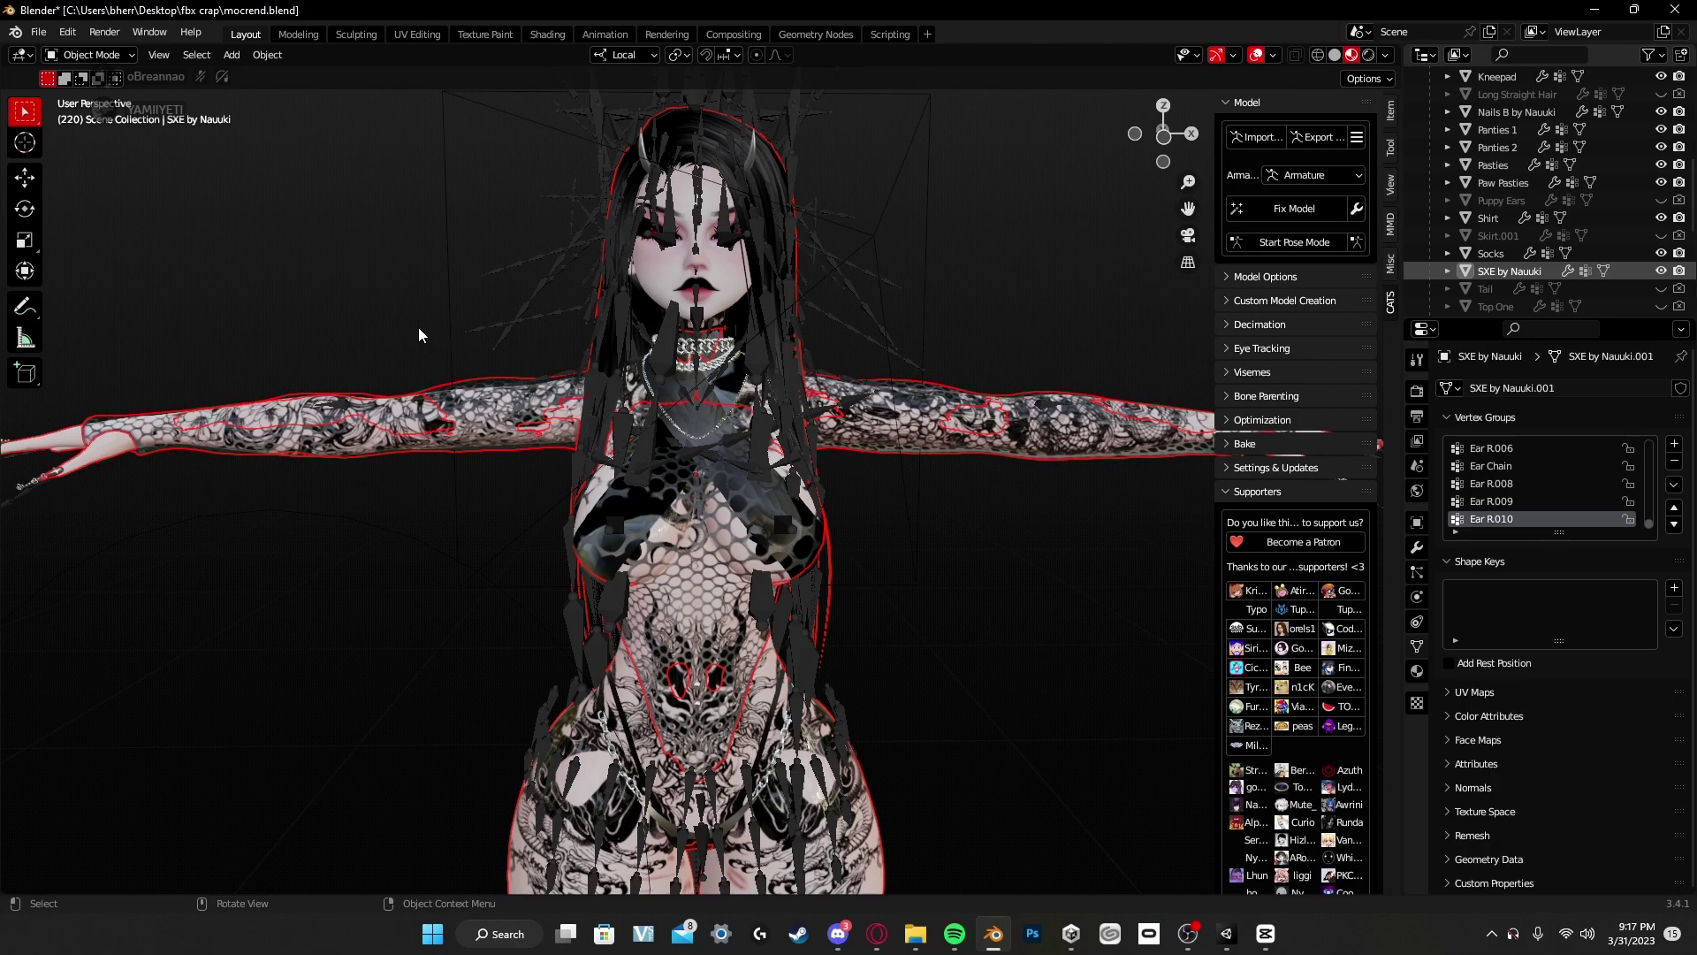
click(129, 56)
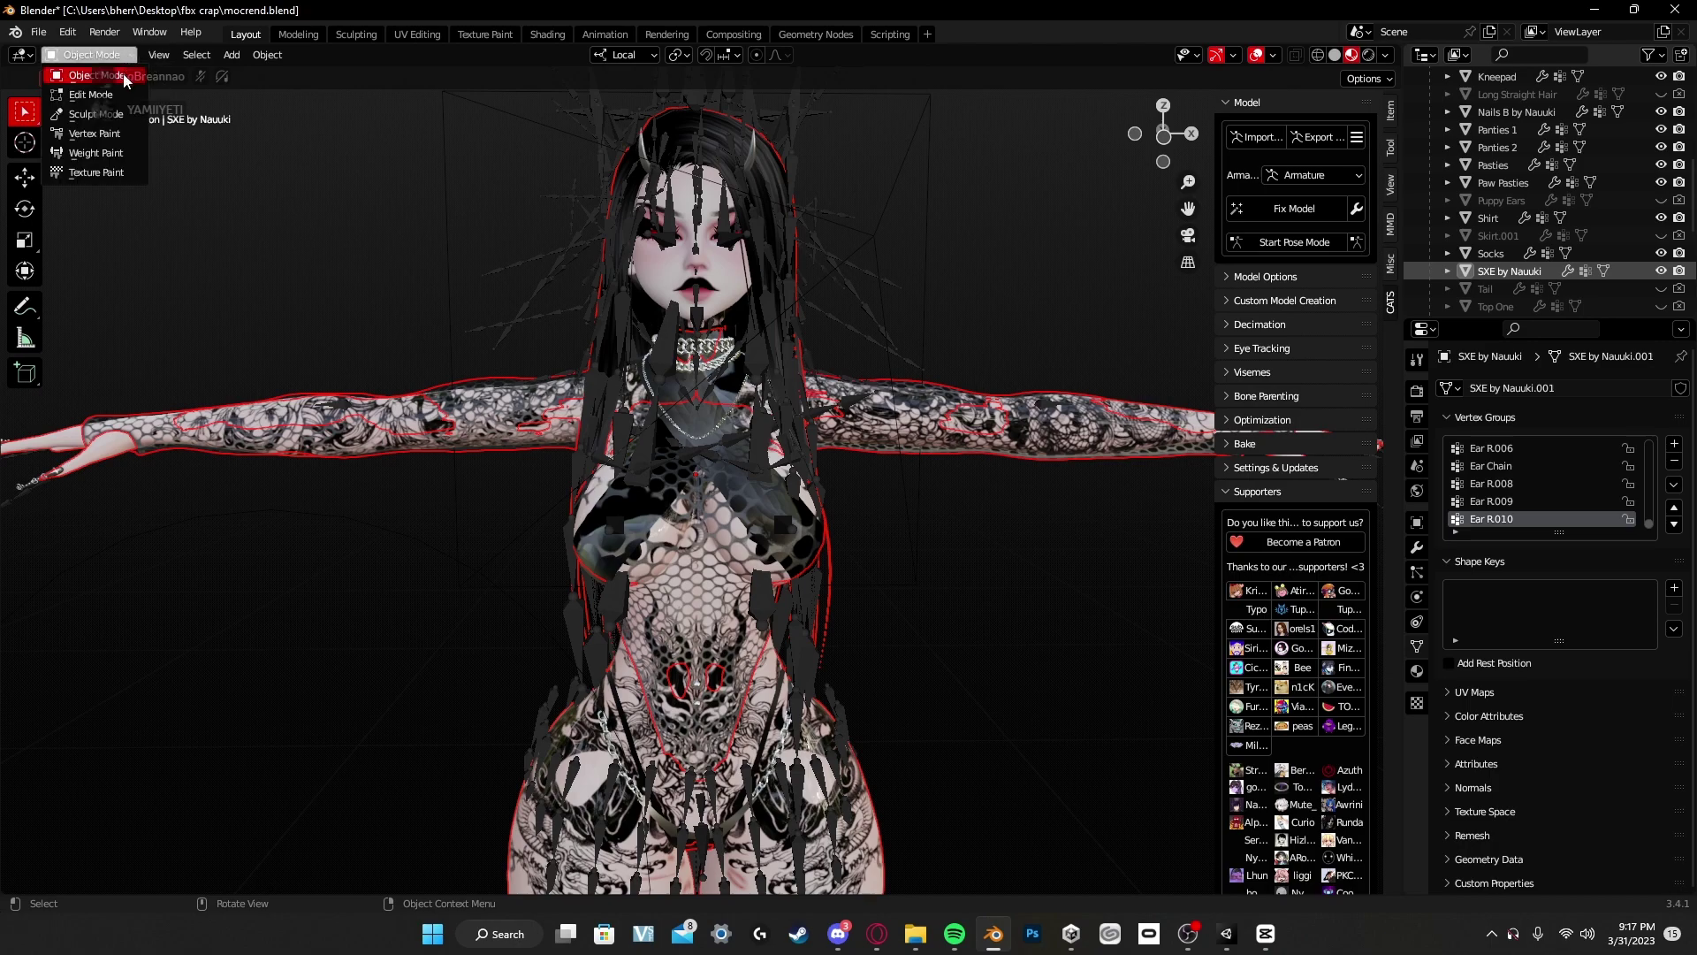
click(129, 154)
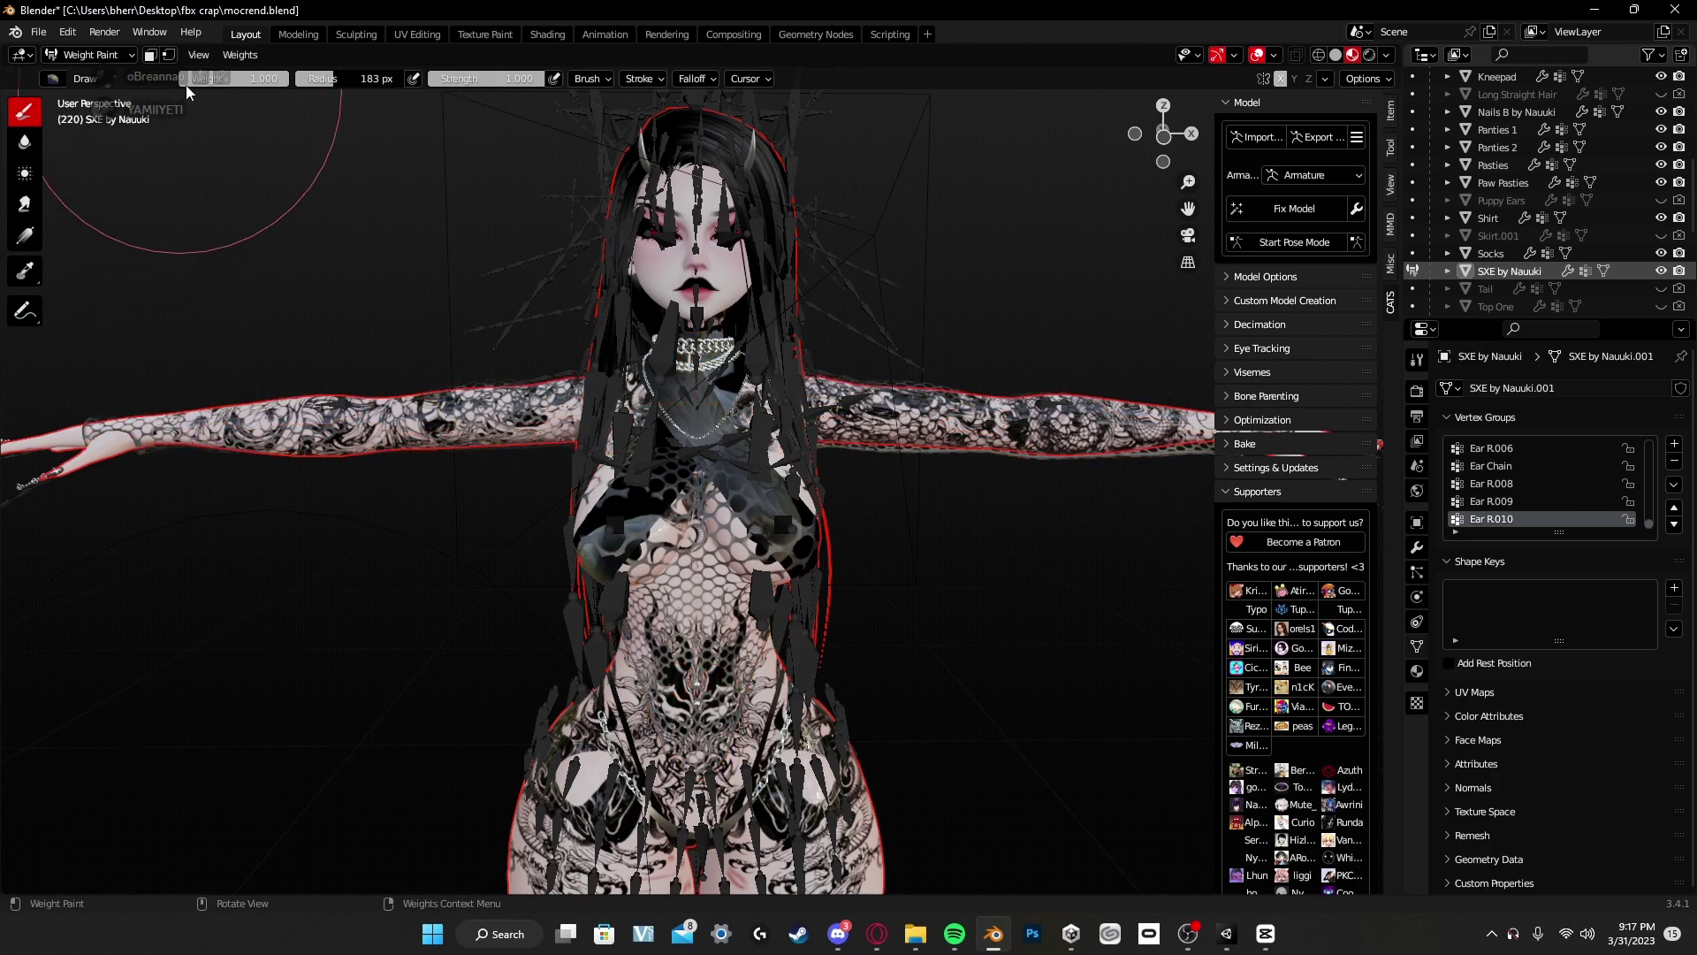
click(237, 56)
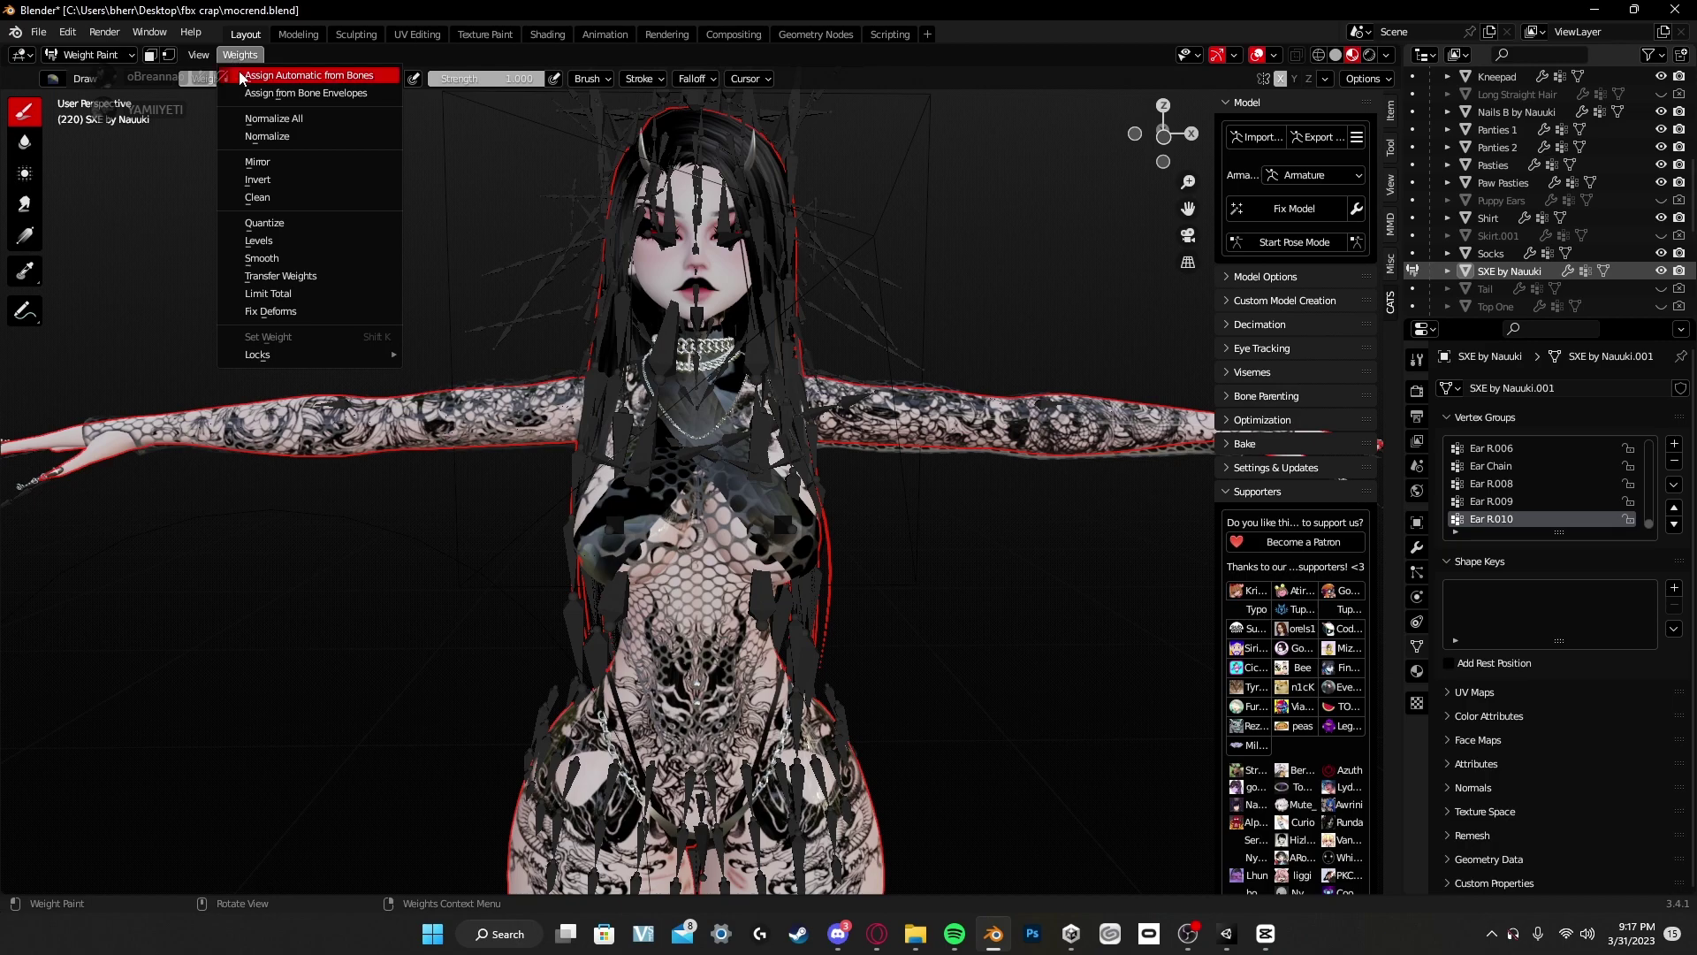
click(298, 279)
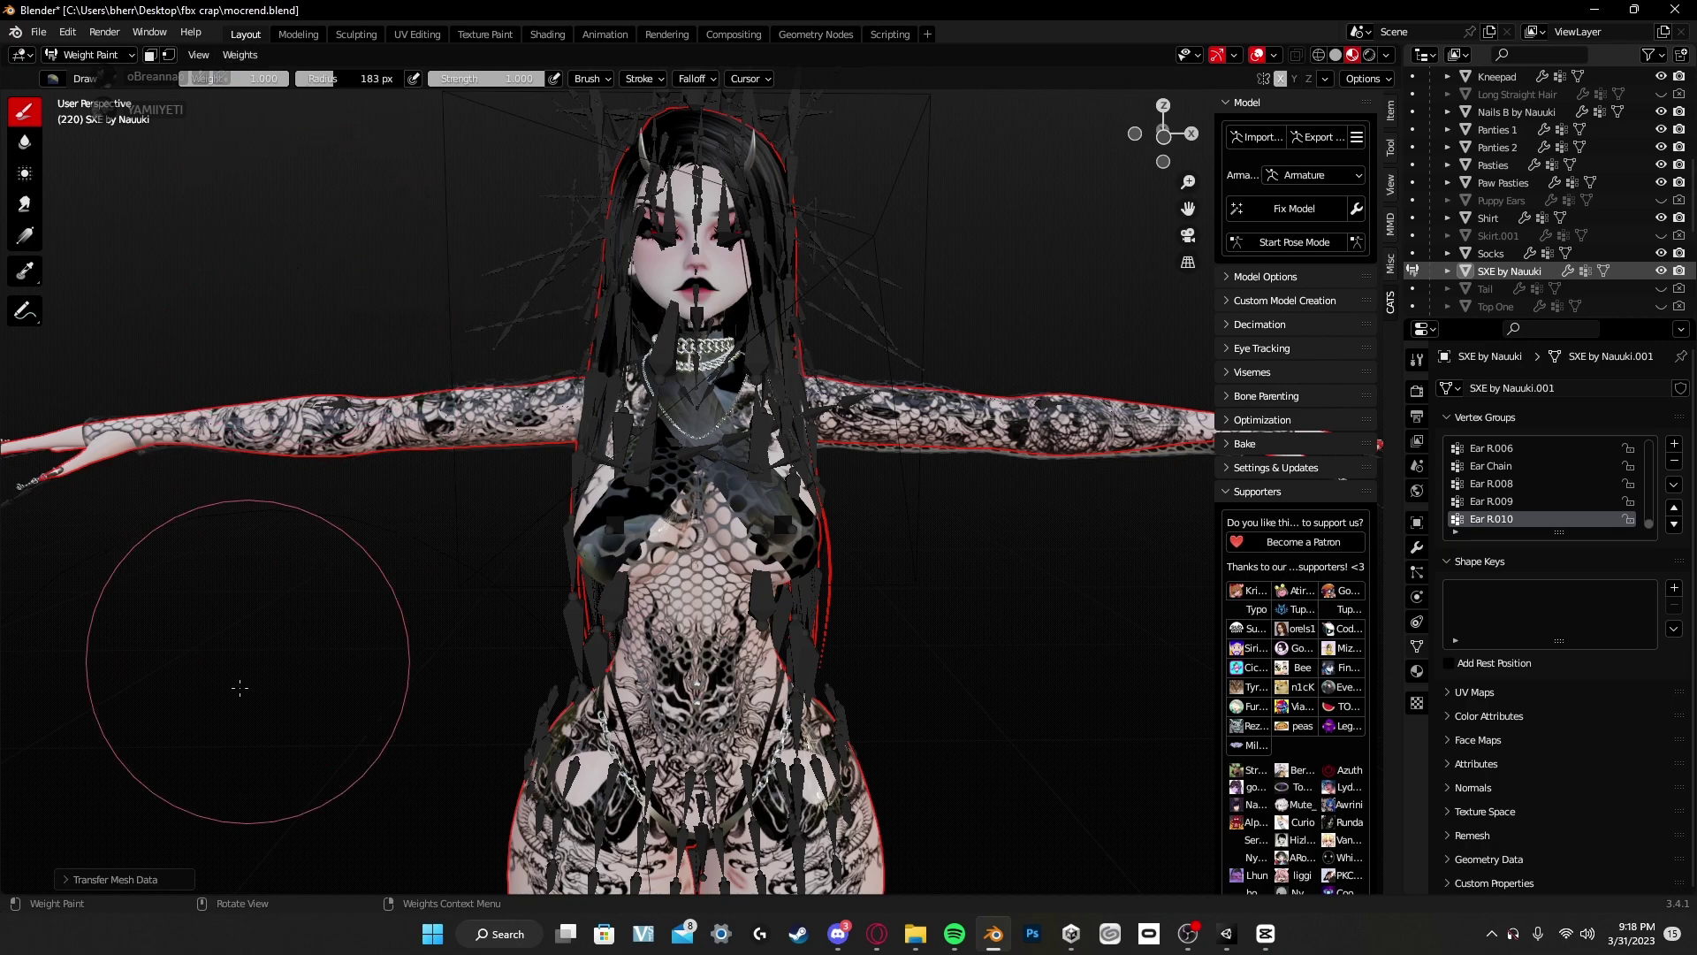
Step: Configure the weight transfer with Nearest Face Interpolated vertex mapping, a 5 m ray radius and source layers selected By Name
click(76, 881)
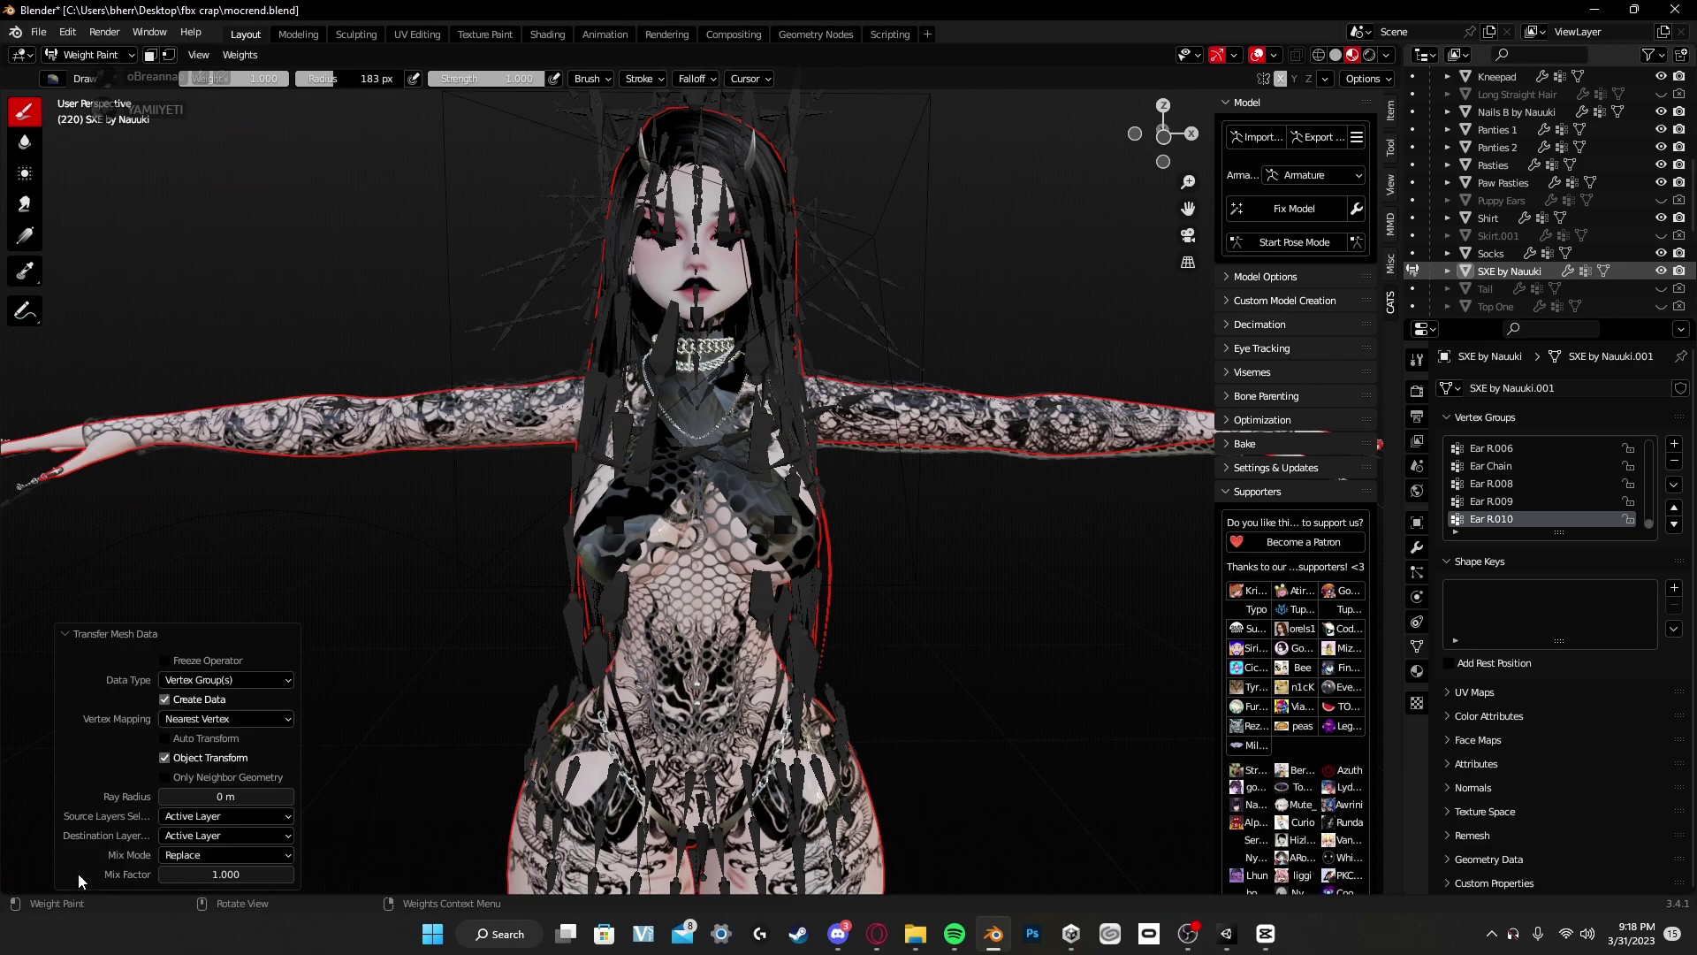
click(208, 723)
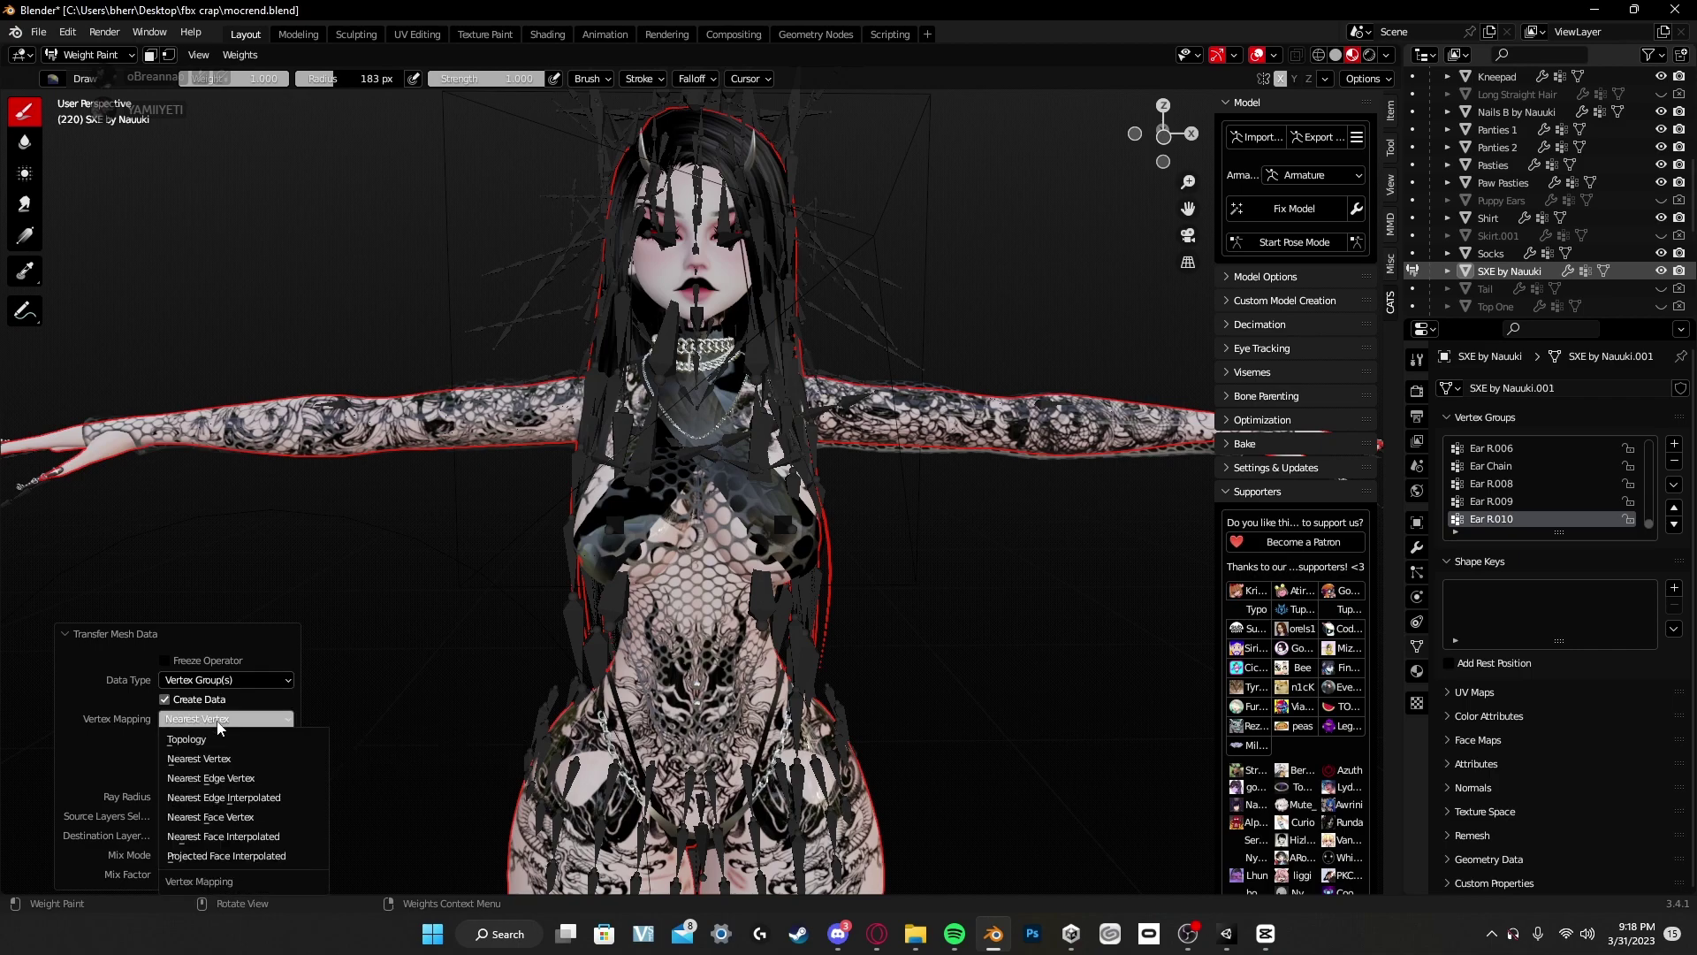
click(225, 837)
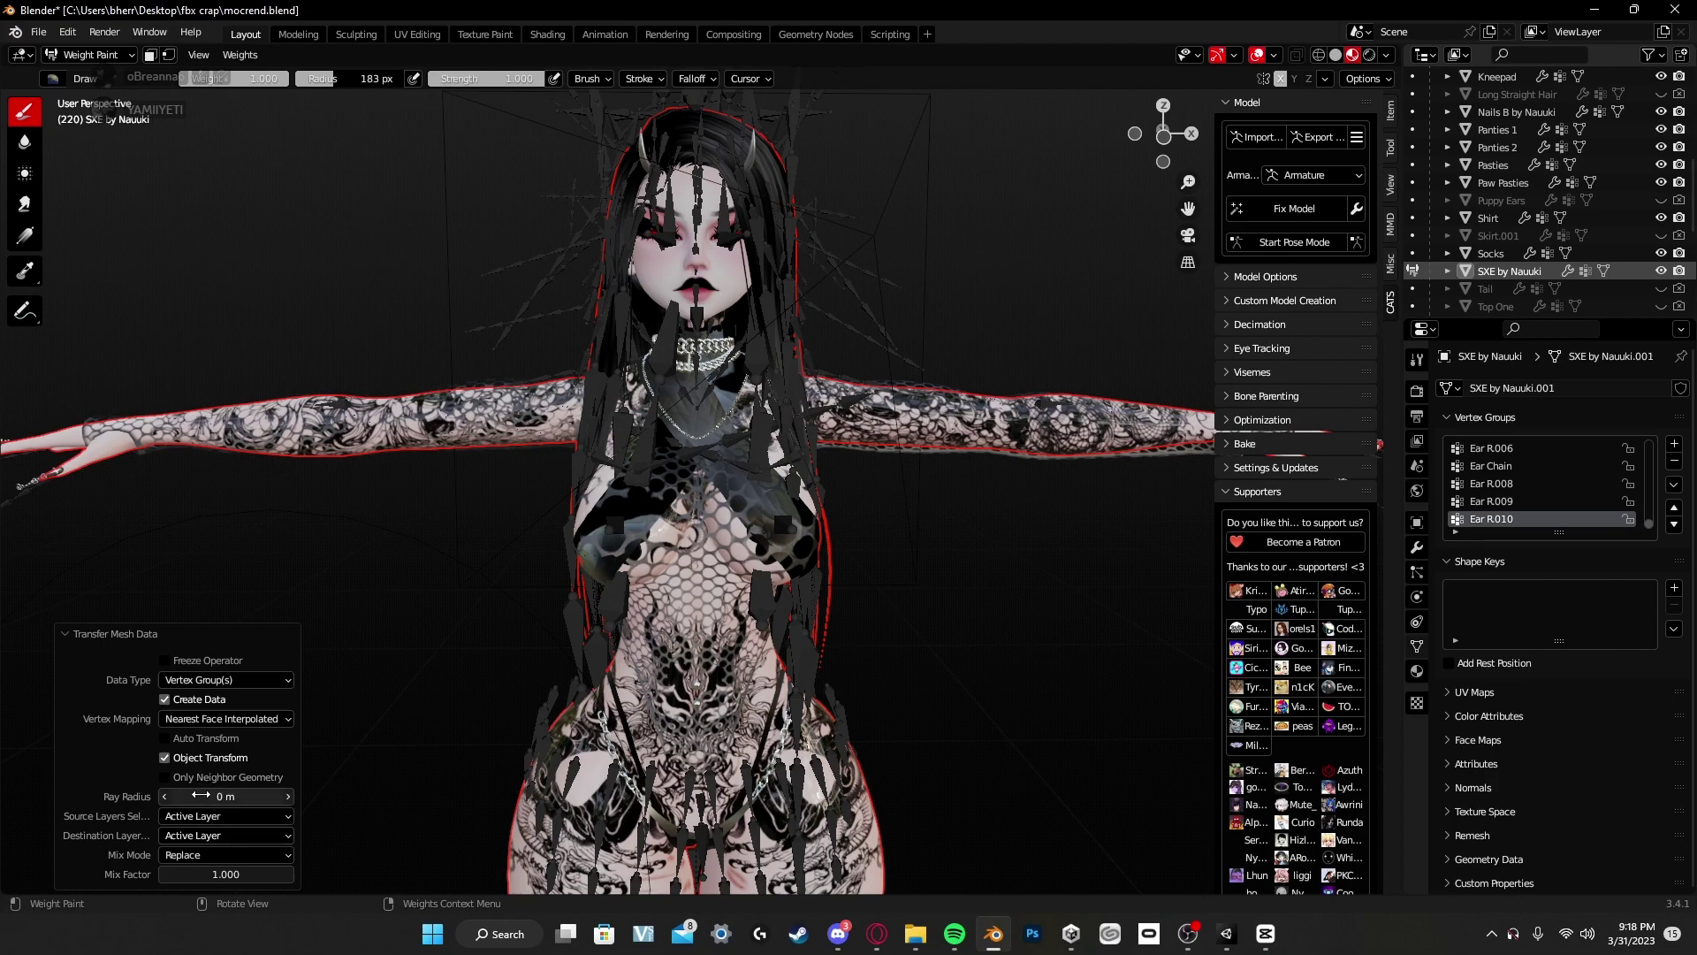
click(225, 796)
key(BackSpace)
text(5)
key(Return)
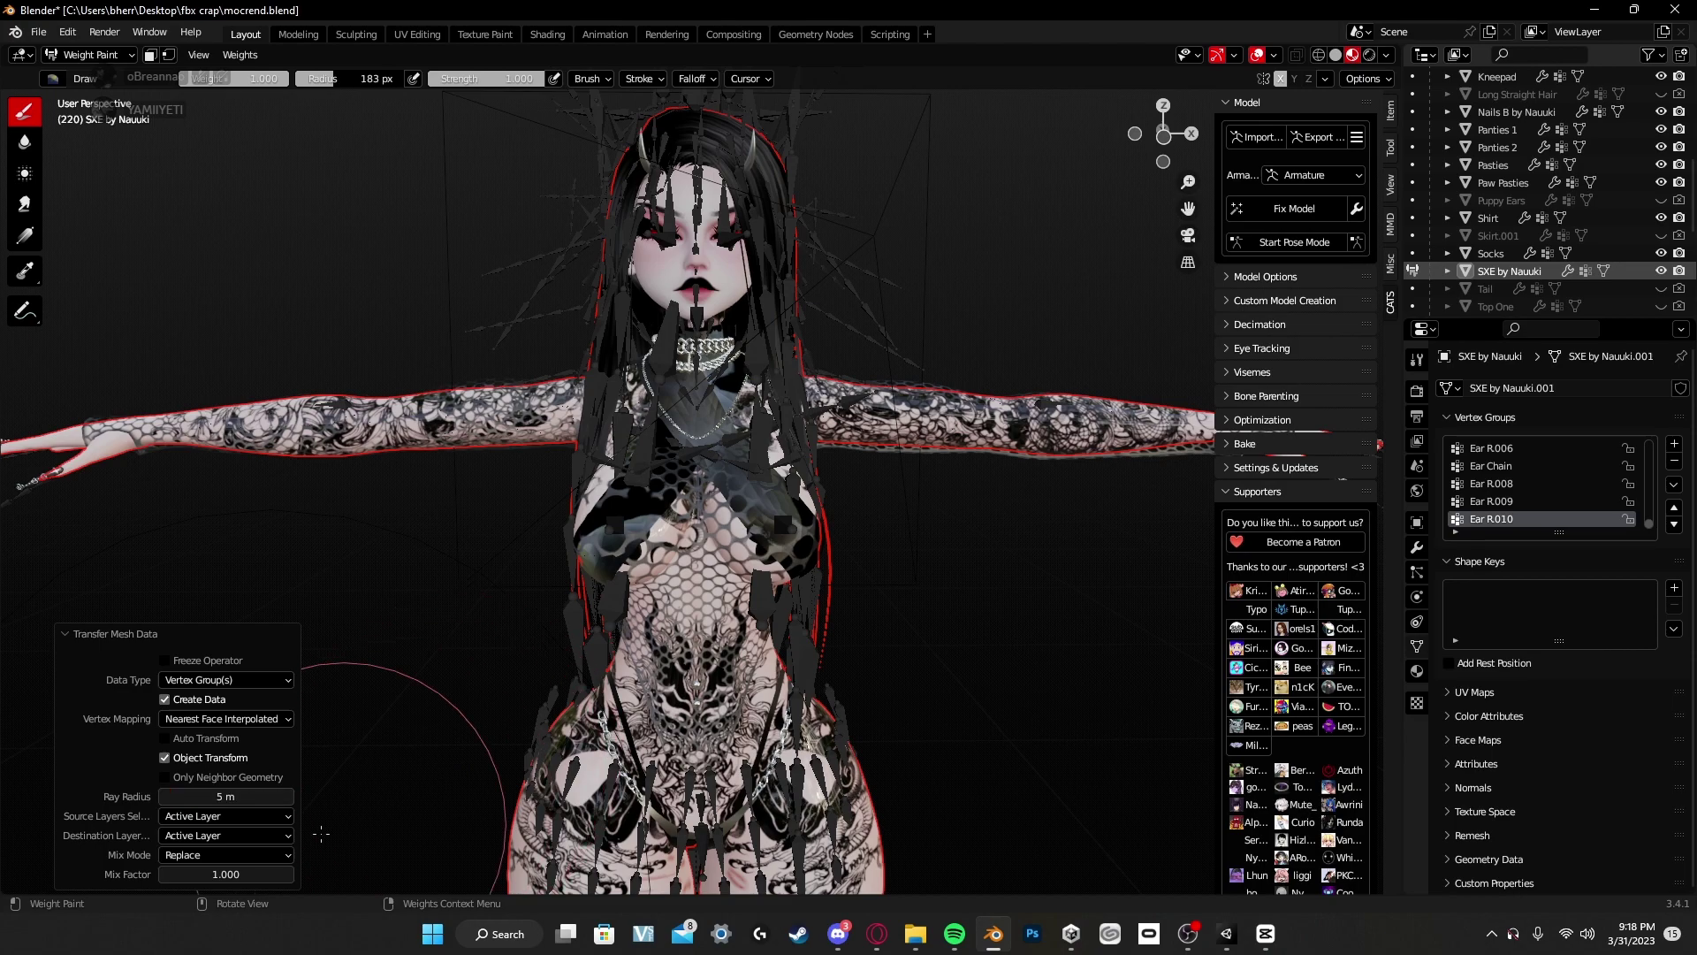
click(178, 824)
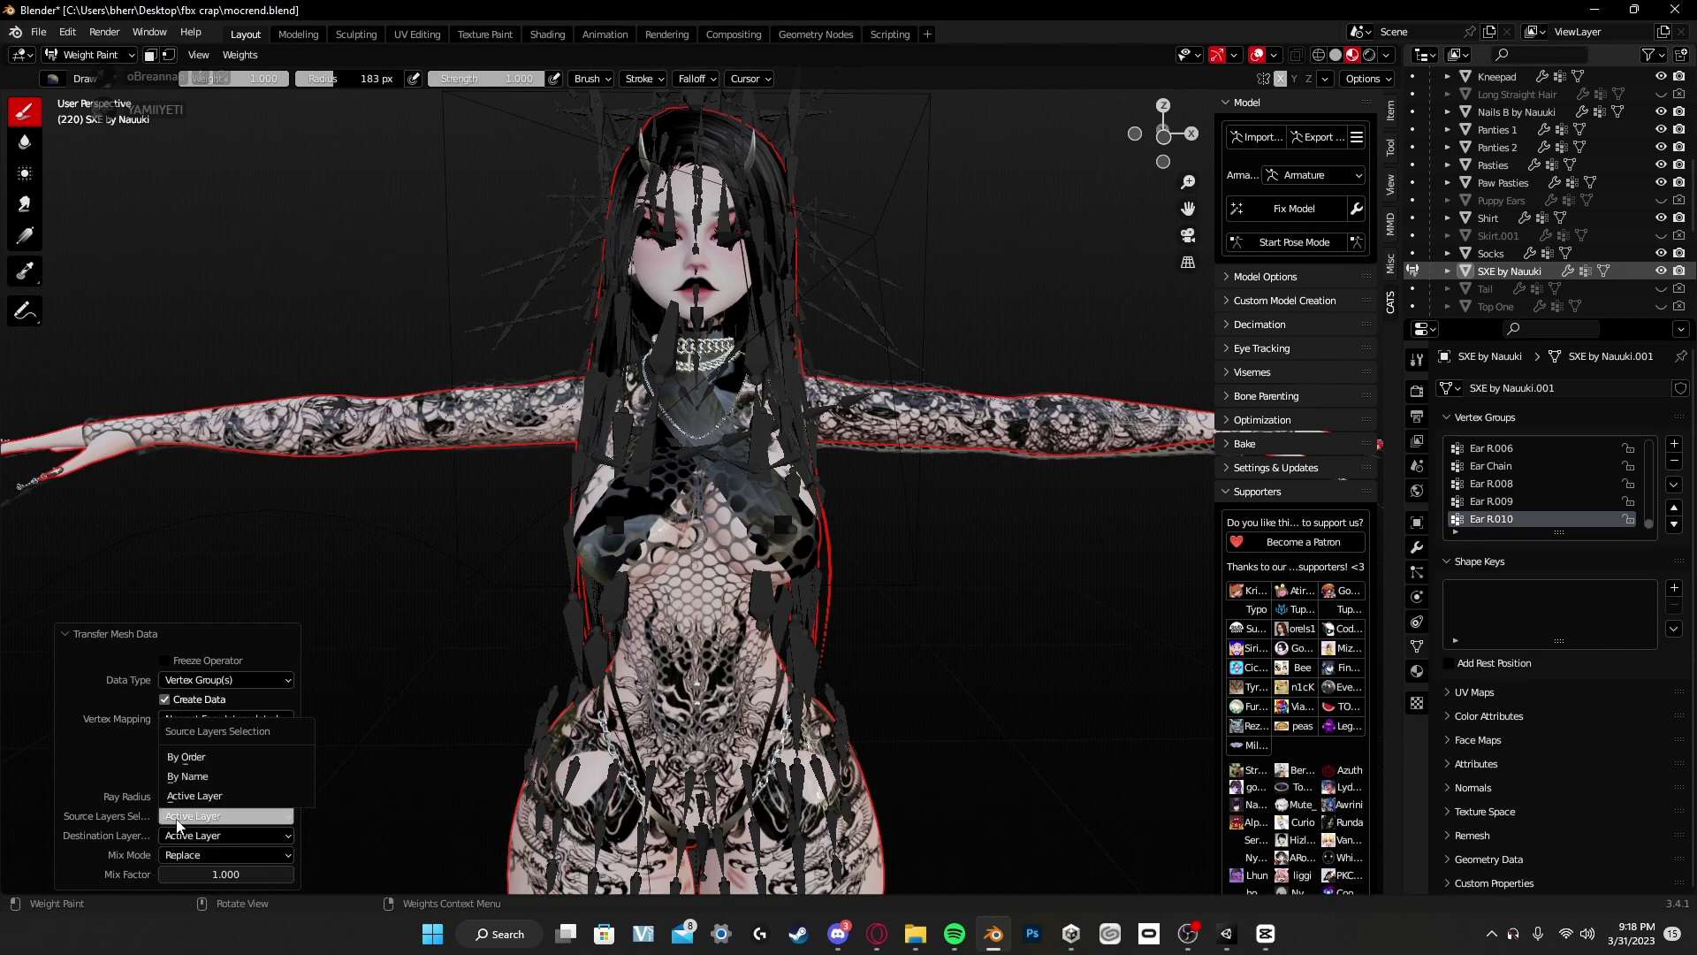
click(188, 776)
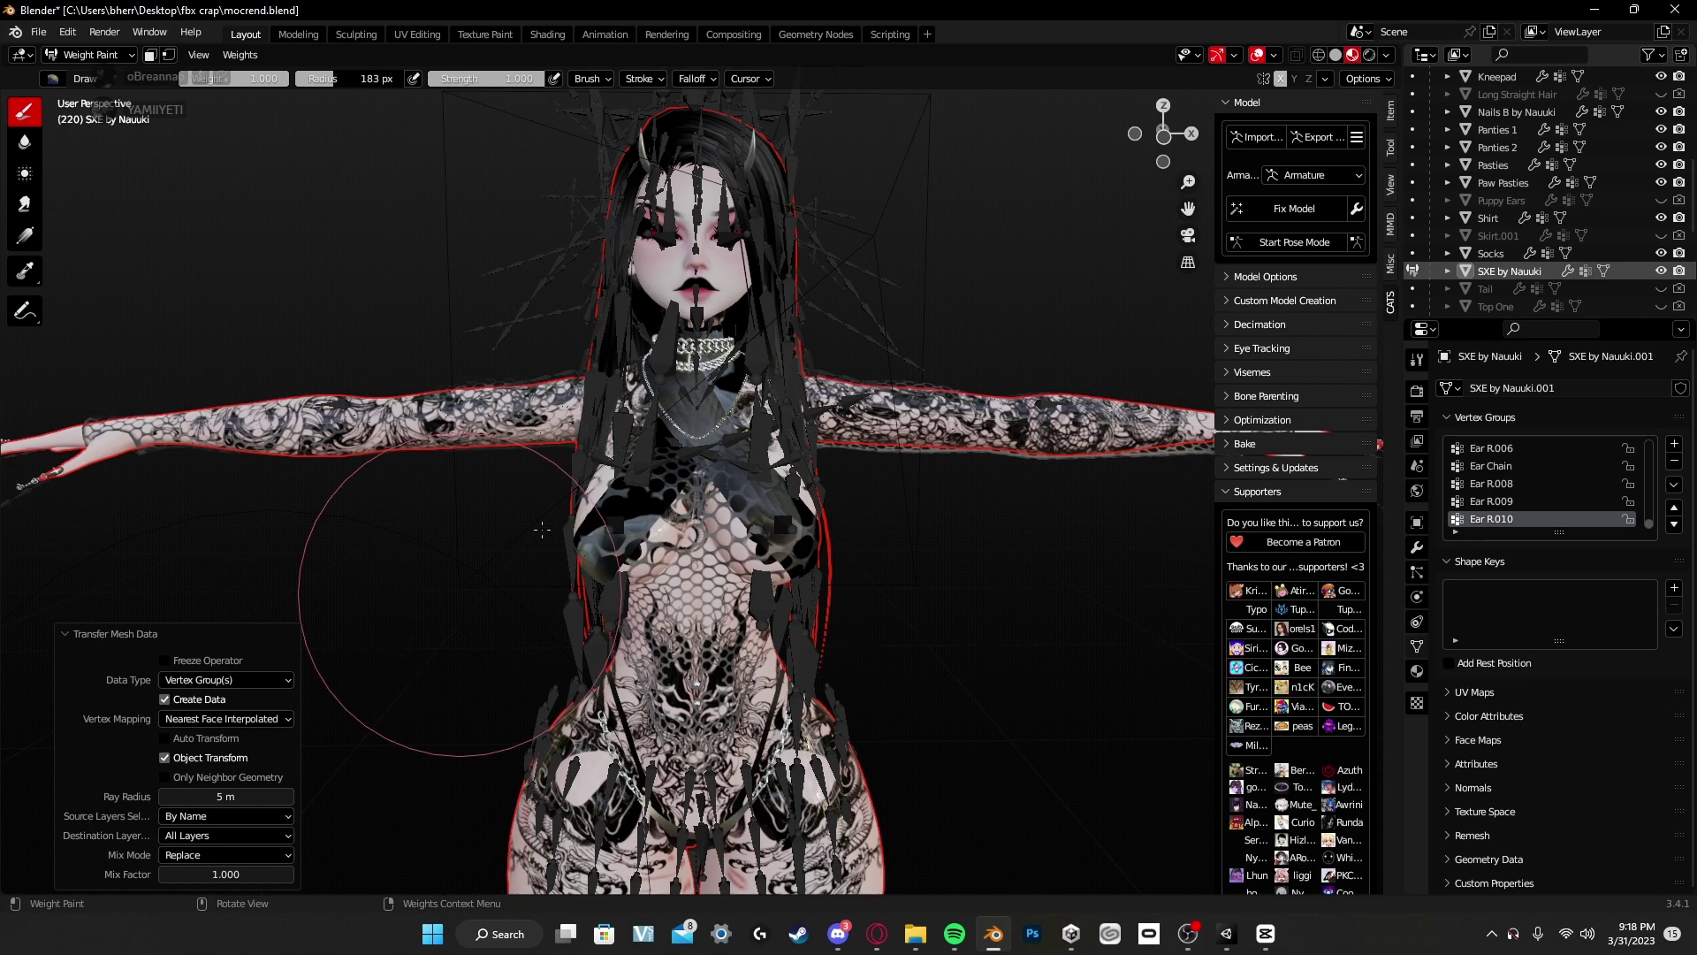
Step: Return to Object Mode, deselect everything and compare the bodysuit in Solid and Material Preview shading
click(90, 57)
click(93, 75)
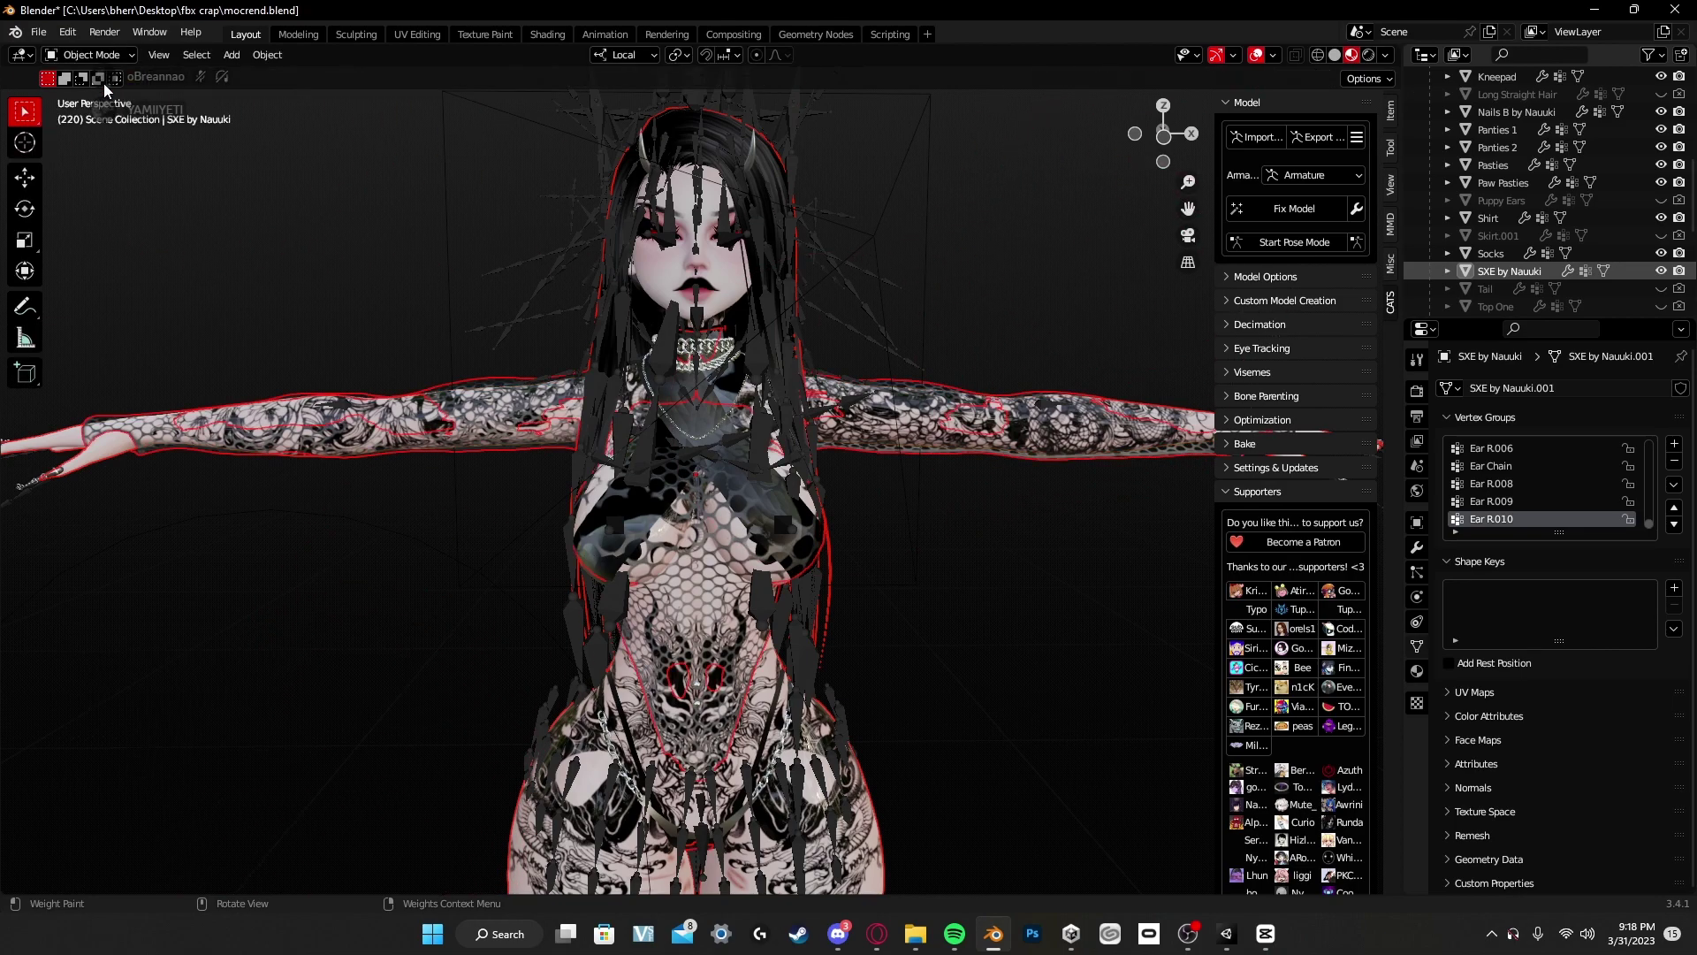
key(alt+a)
click(1334, 56)
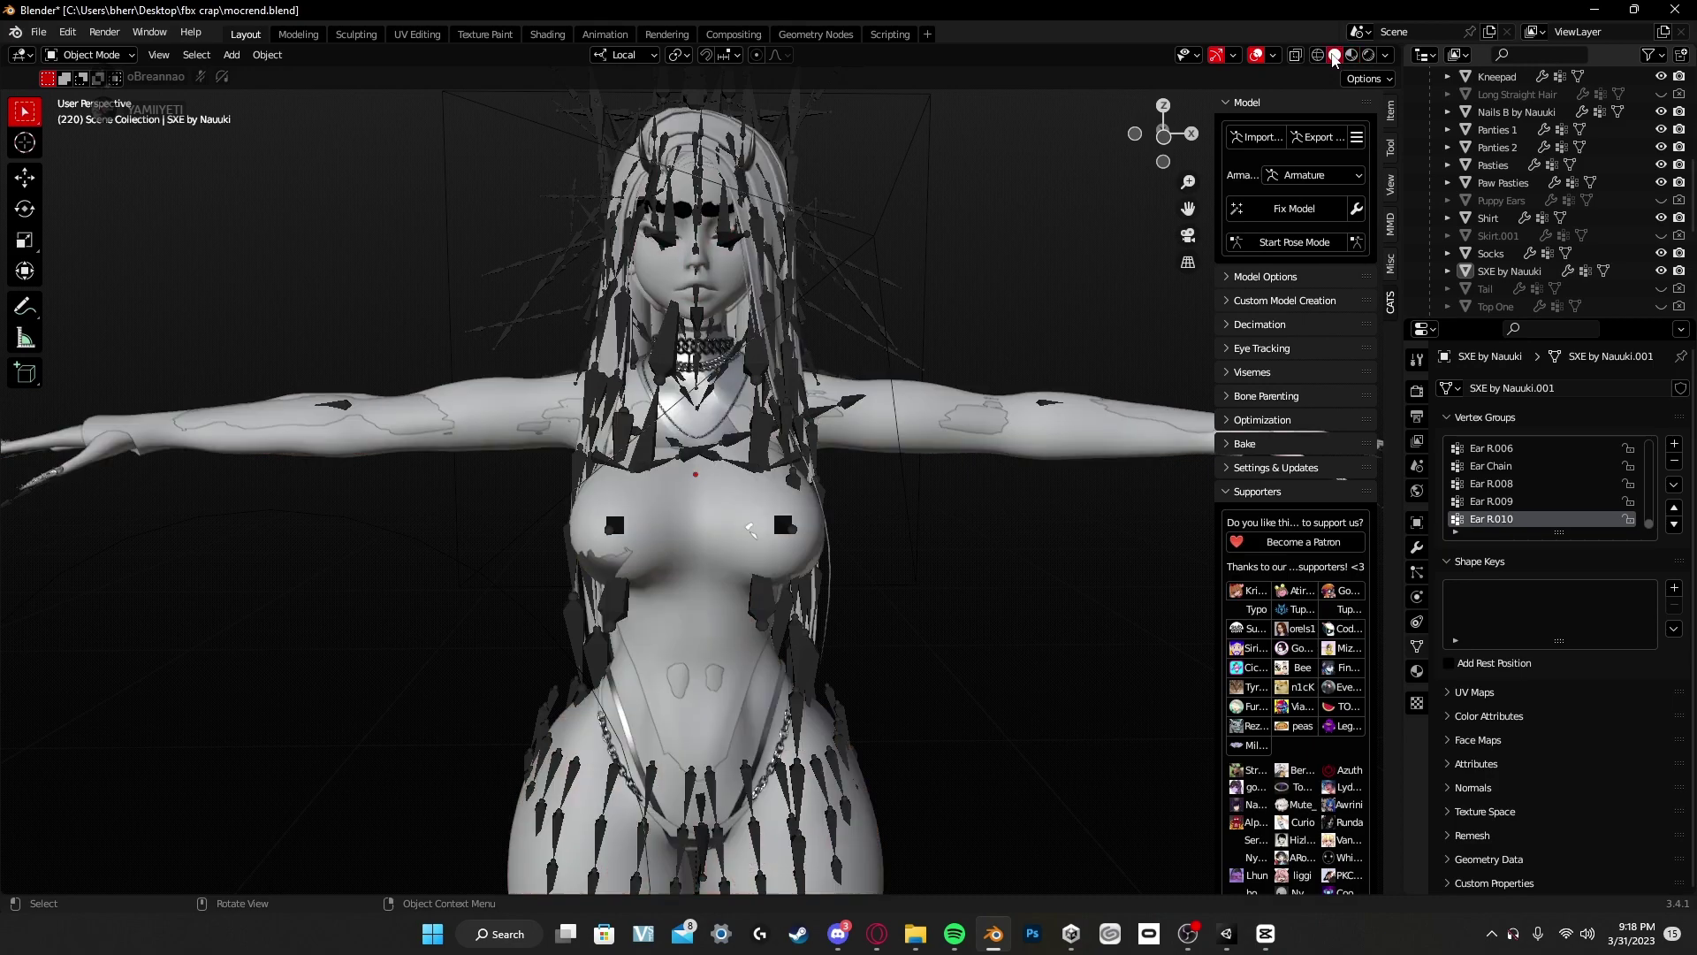
click(1352, 55)
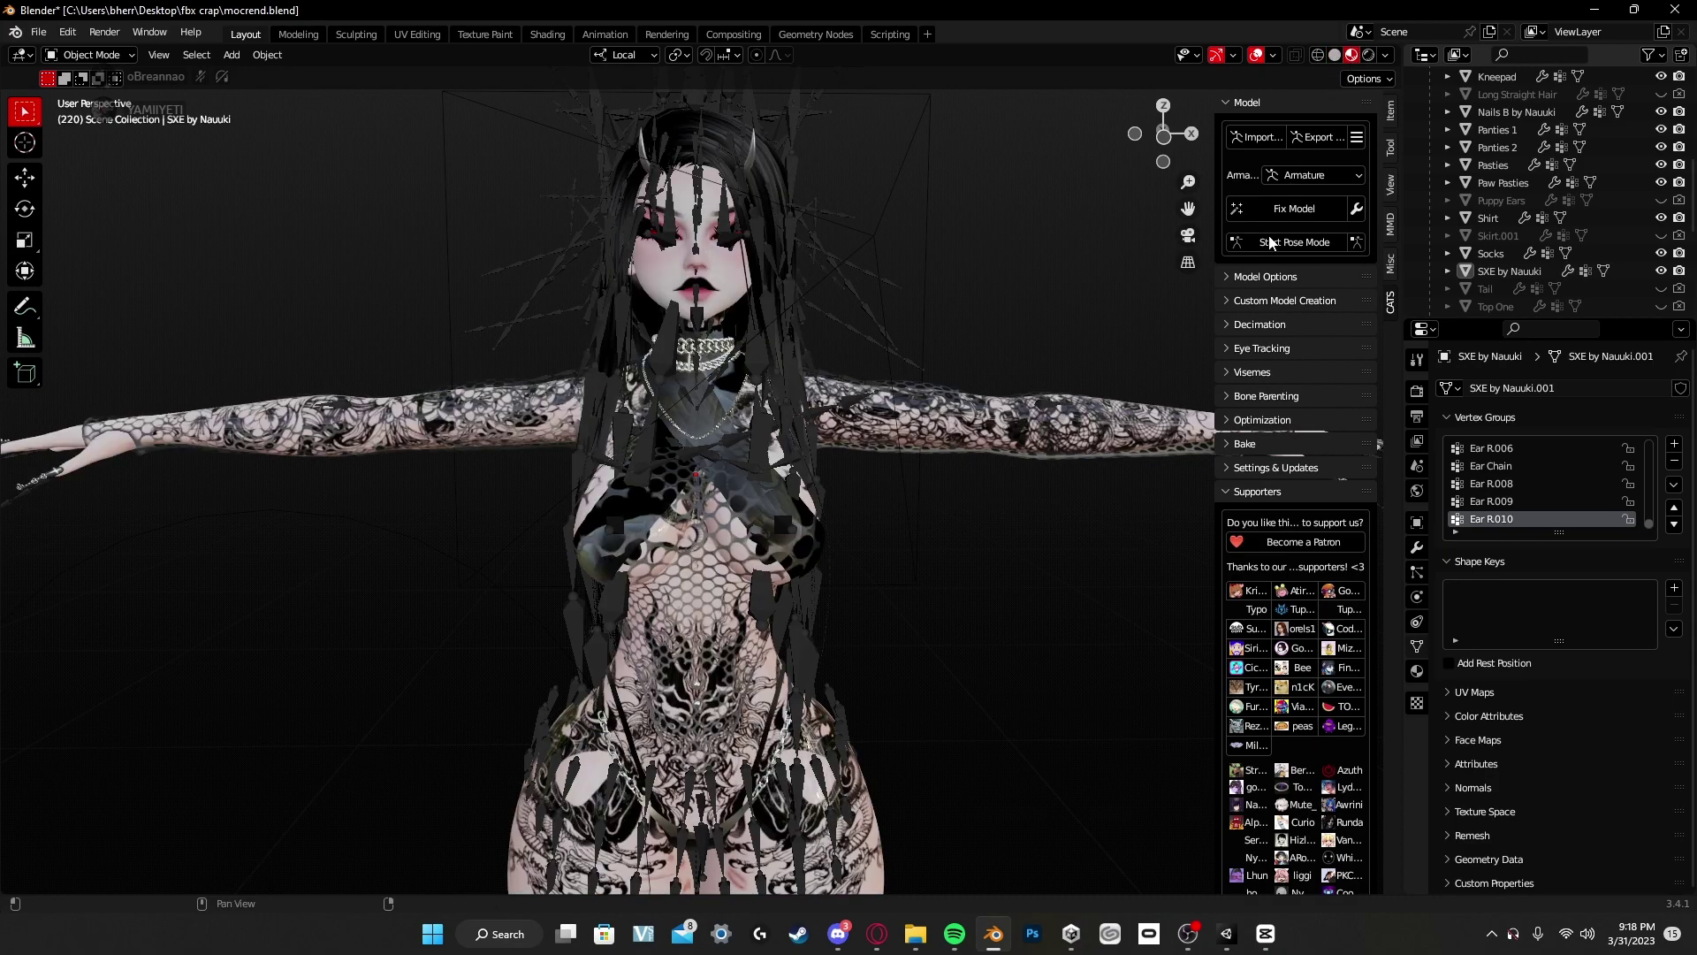
Step: Check the bodysuit's transferred weights by rotating the Chest bone in CATS pose mode, and stop posing
click(1294, 242)
click(714, 573)
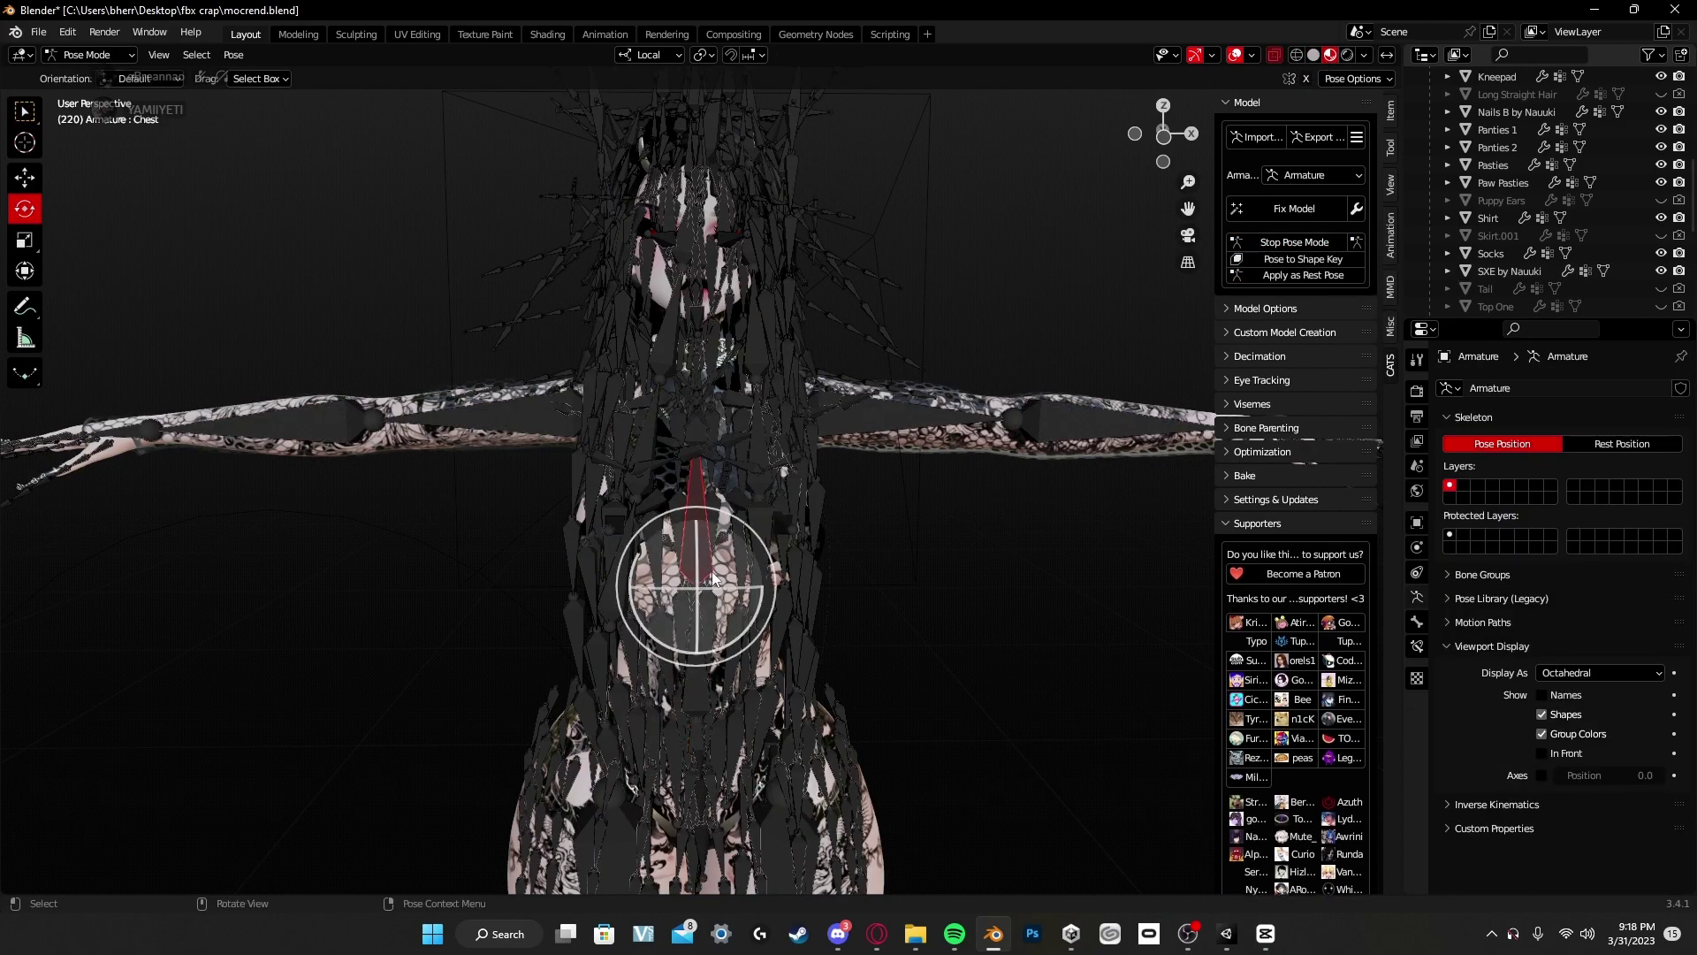
mouse_move(714, 573)
mouse_down()
mouse_move(723, 562)
mouse_move(658, 567)
mouse_move(702, 541)
mouse_up()
click(1292, 244)
middle_drag(1040, 283, 801, 390)
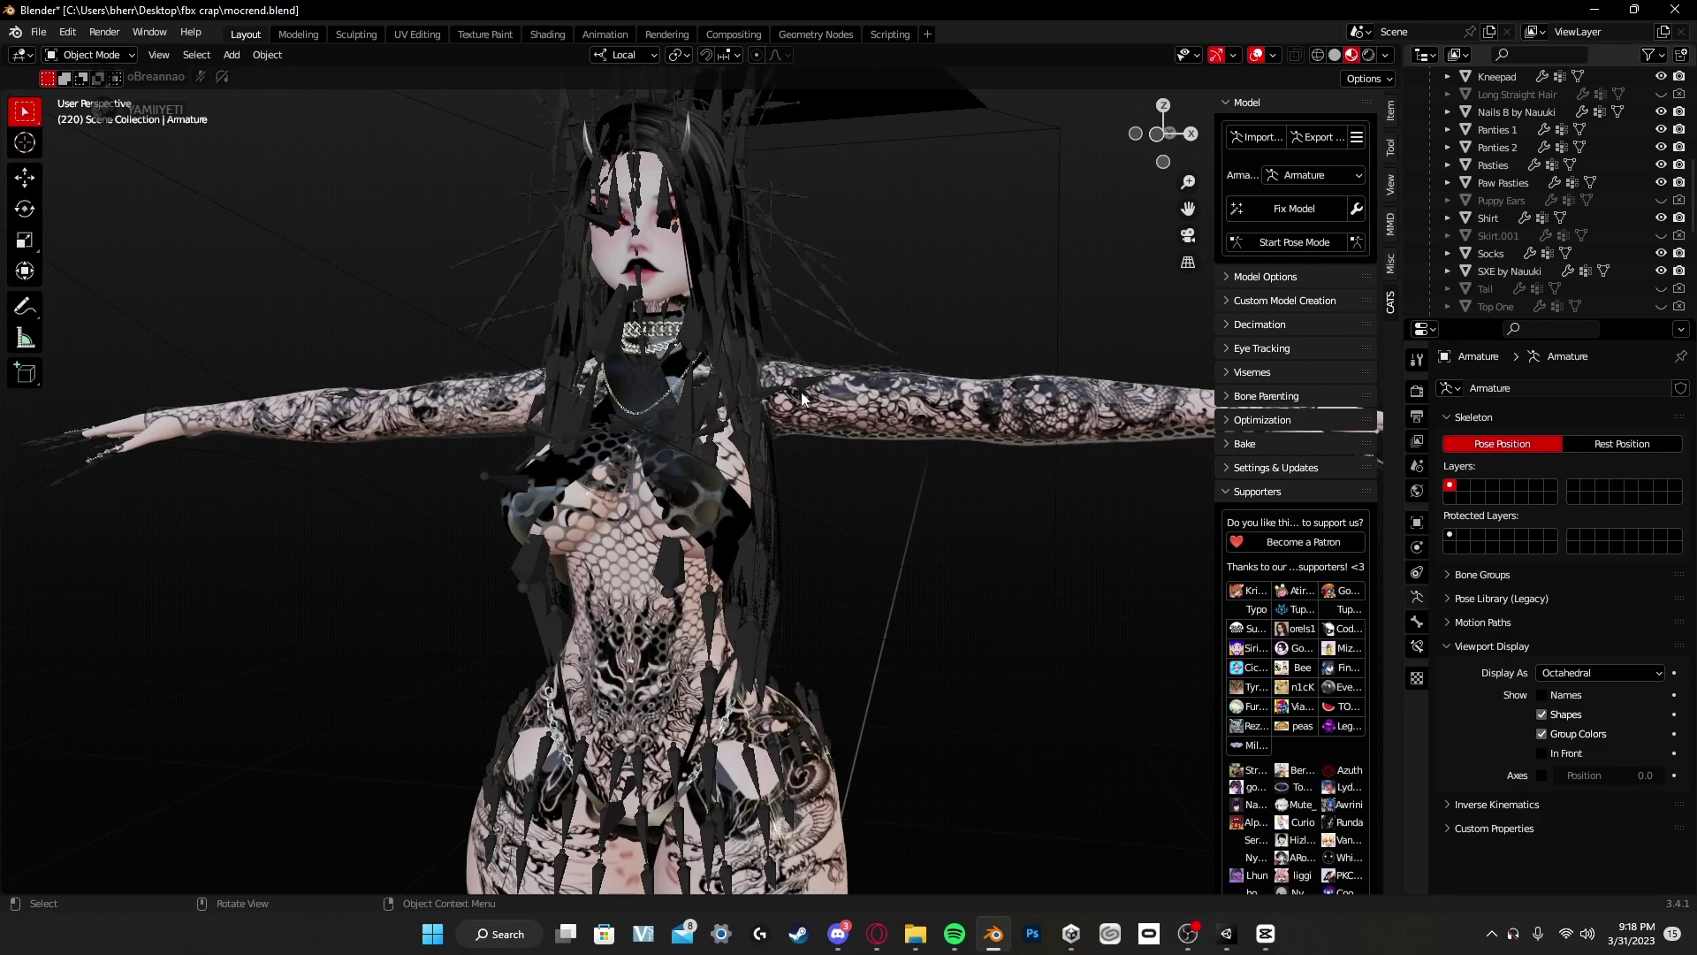
Step: Select the armature and switch it to Pose Mode
click(799, 297)
click(89, 55)
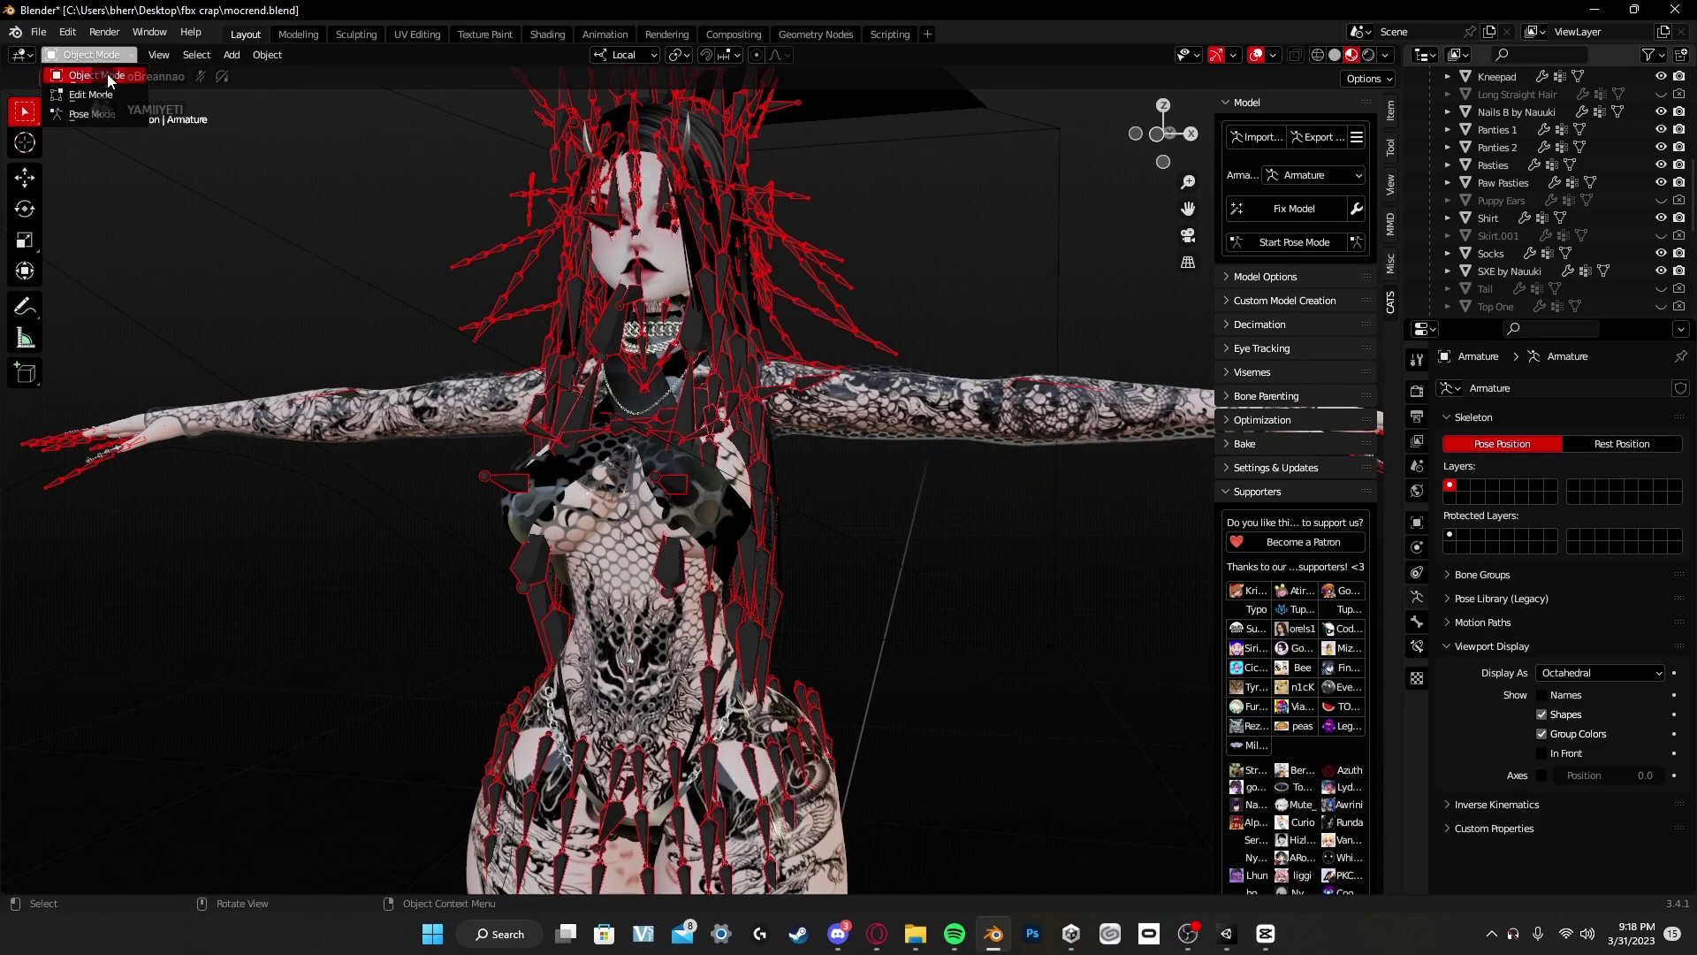
click(92, 114)
click(88, 54)
click(88, 36)
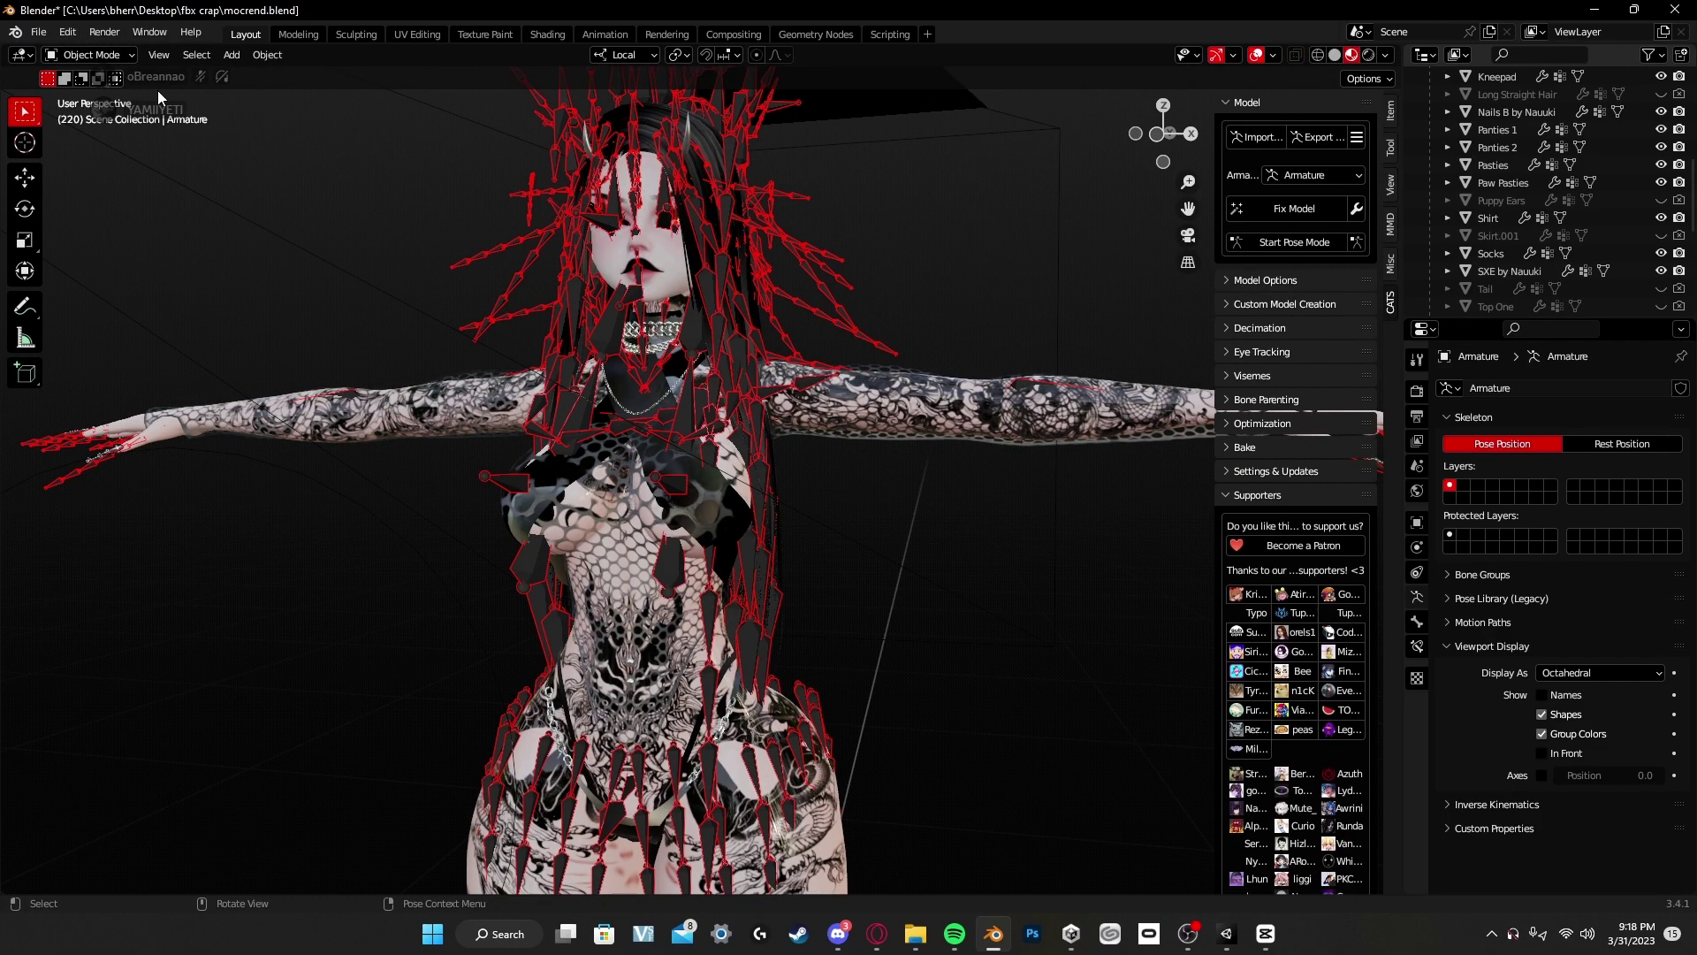
click(823, 212)
click(782, 206)
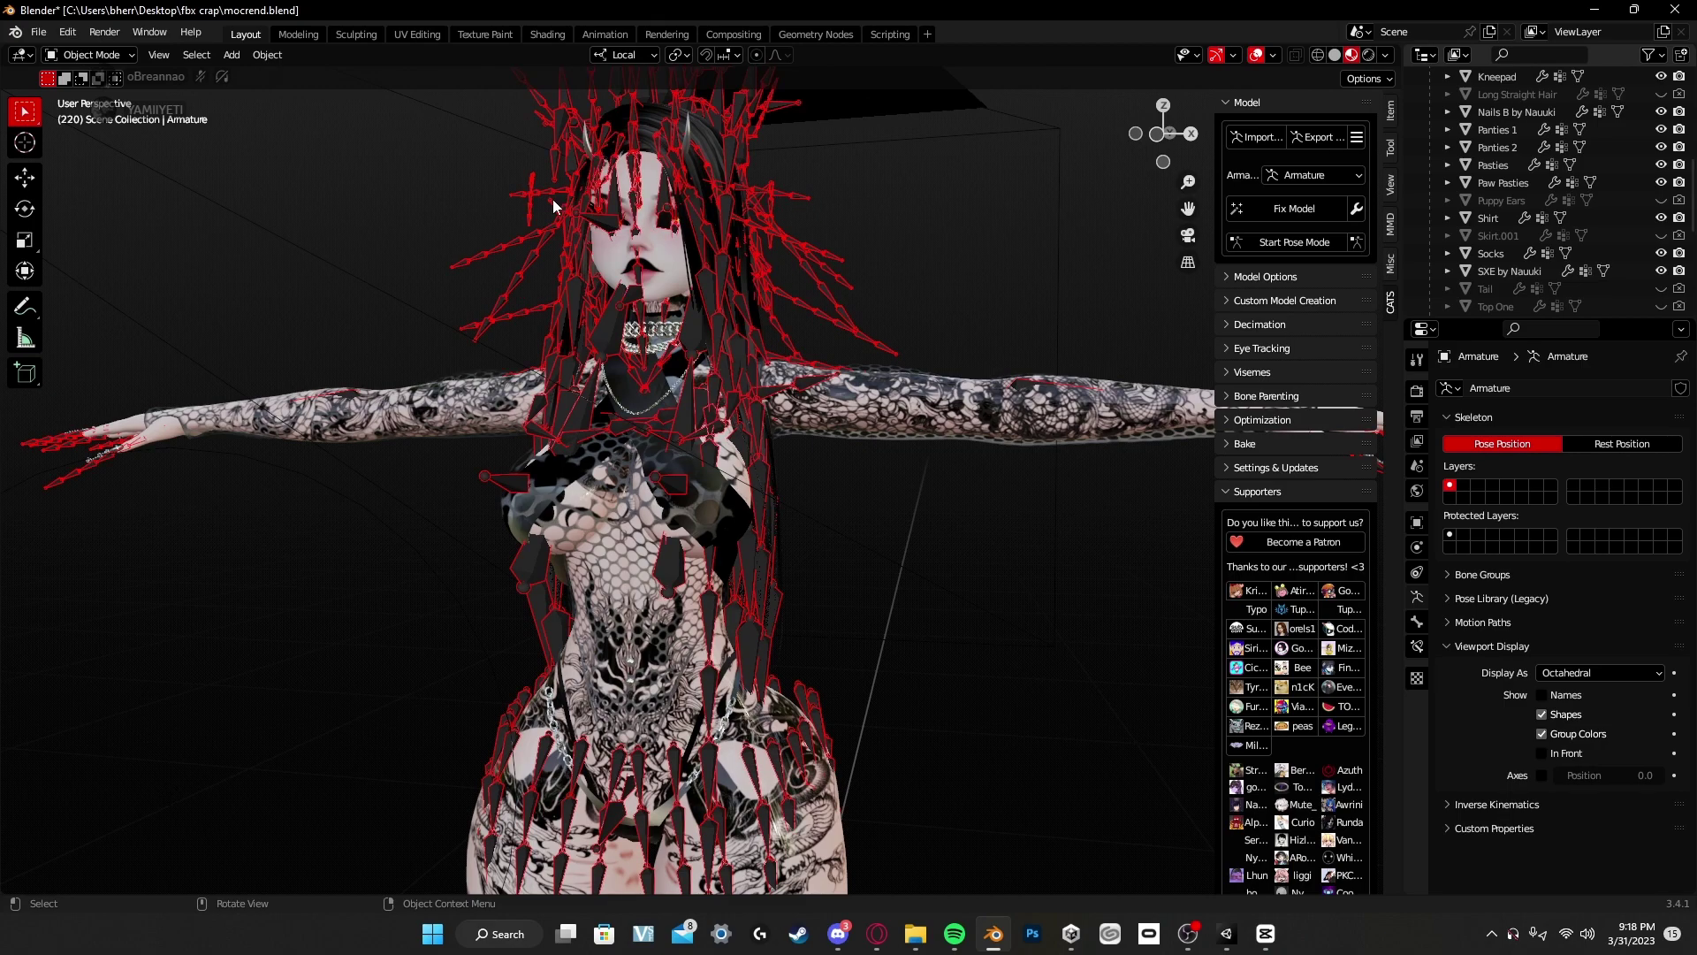
click(99, 56)
click(91, 114)
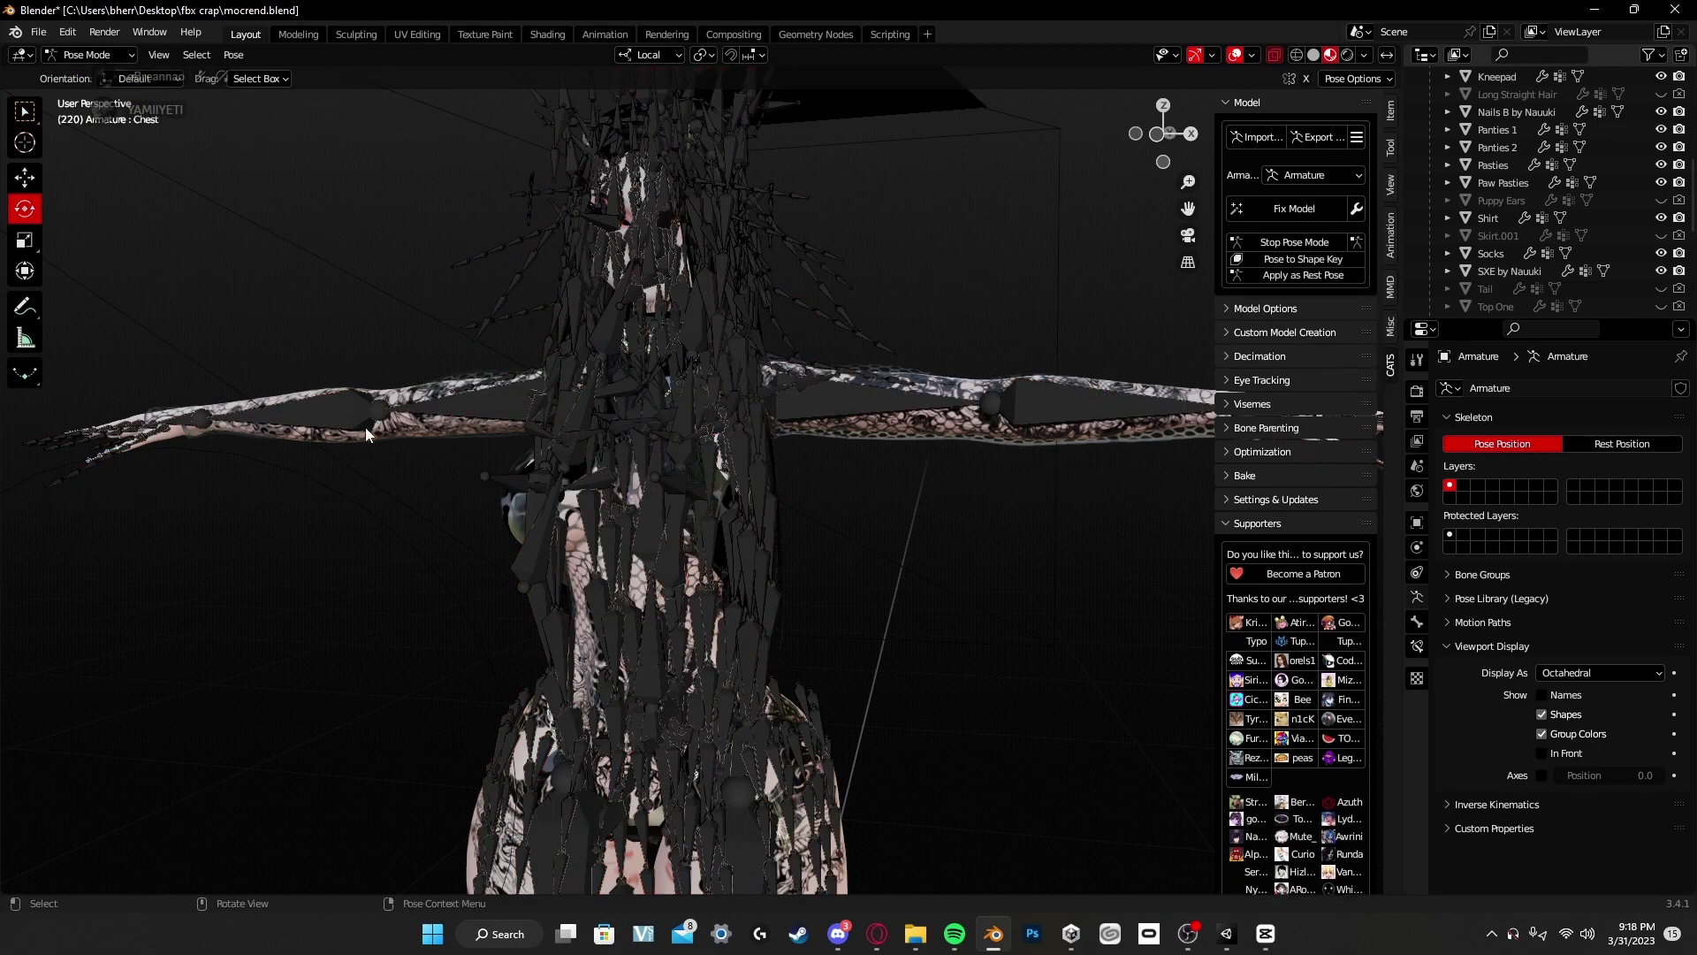
Step: Rotate the right arm bone -29° about its local X axis and the Chest bone -16.5° about its local Z axis
middle_drag(364, 427, 504, 490)
click(508, 432)
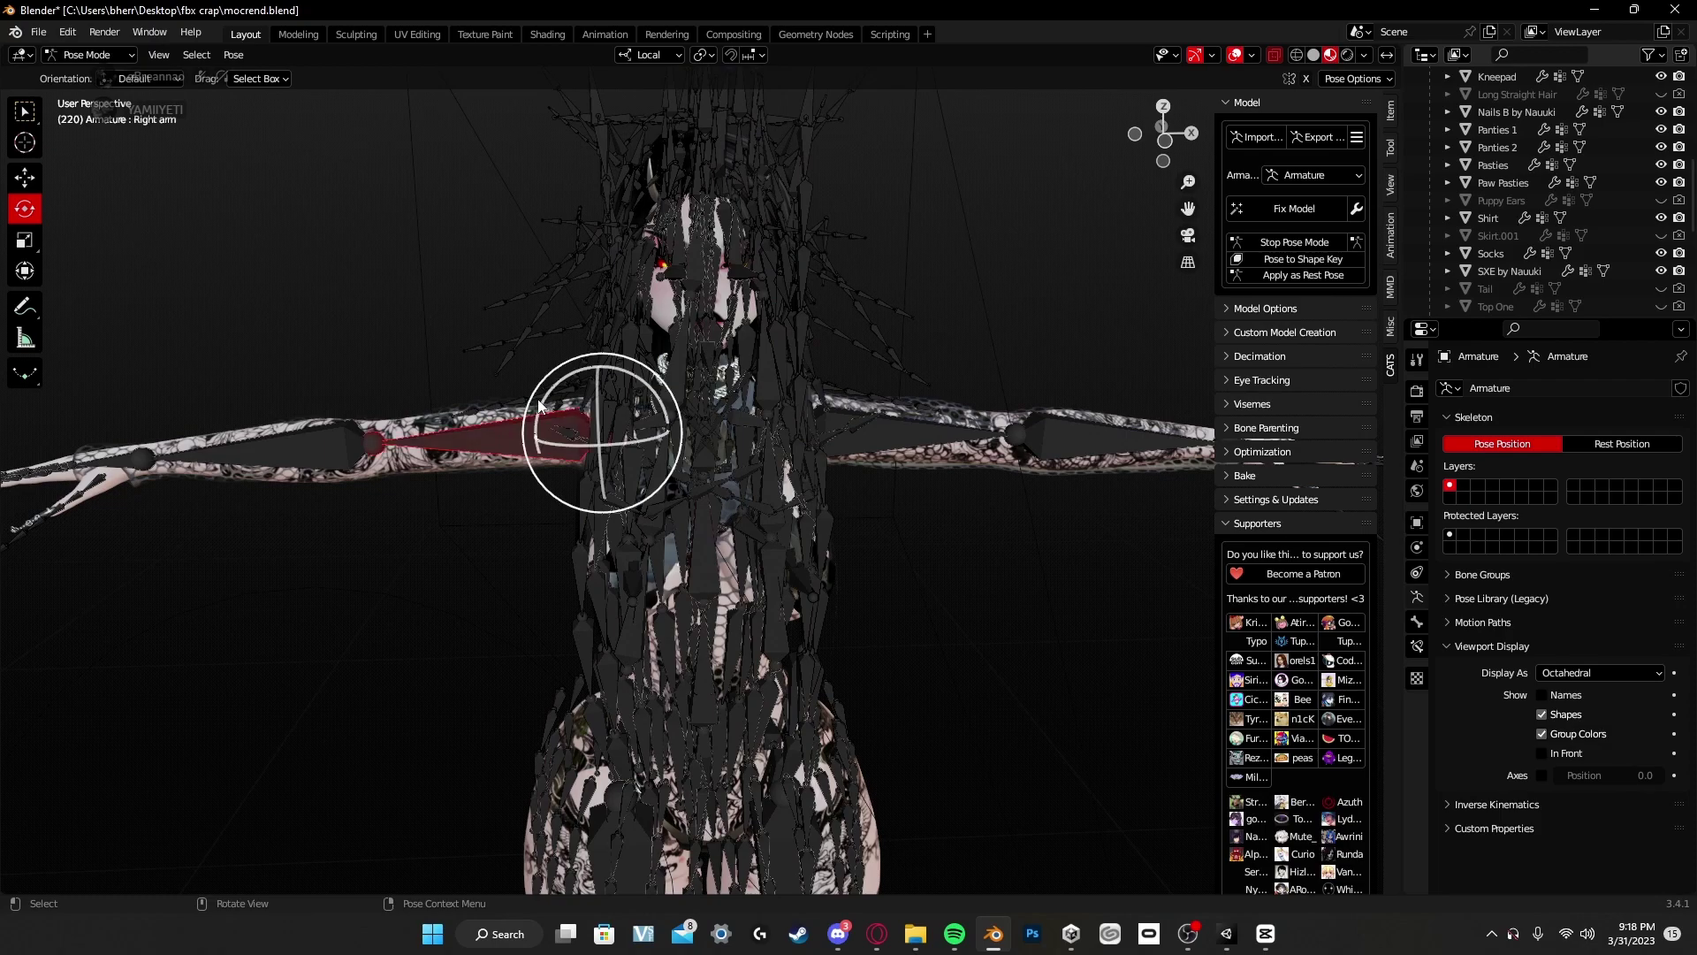
drag(528, 431, 336, 671)
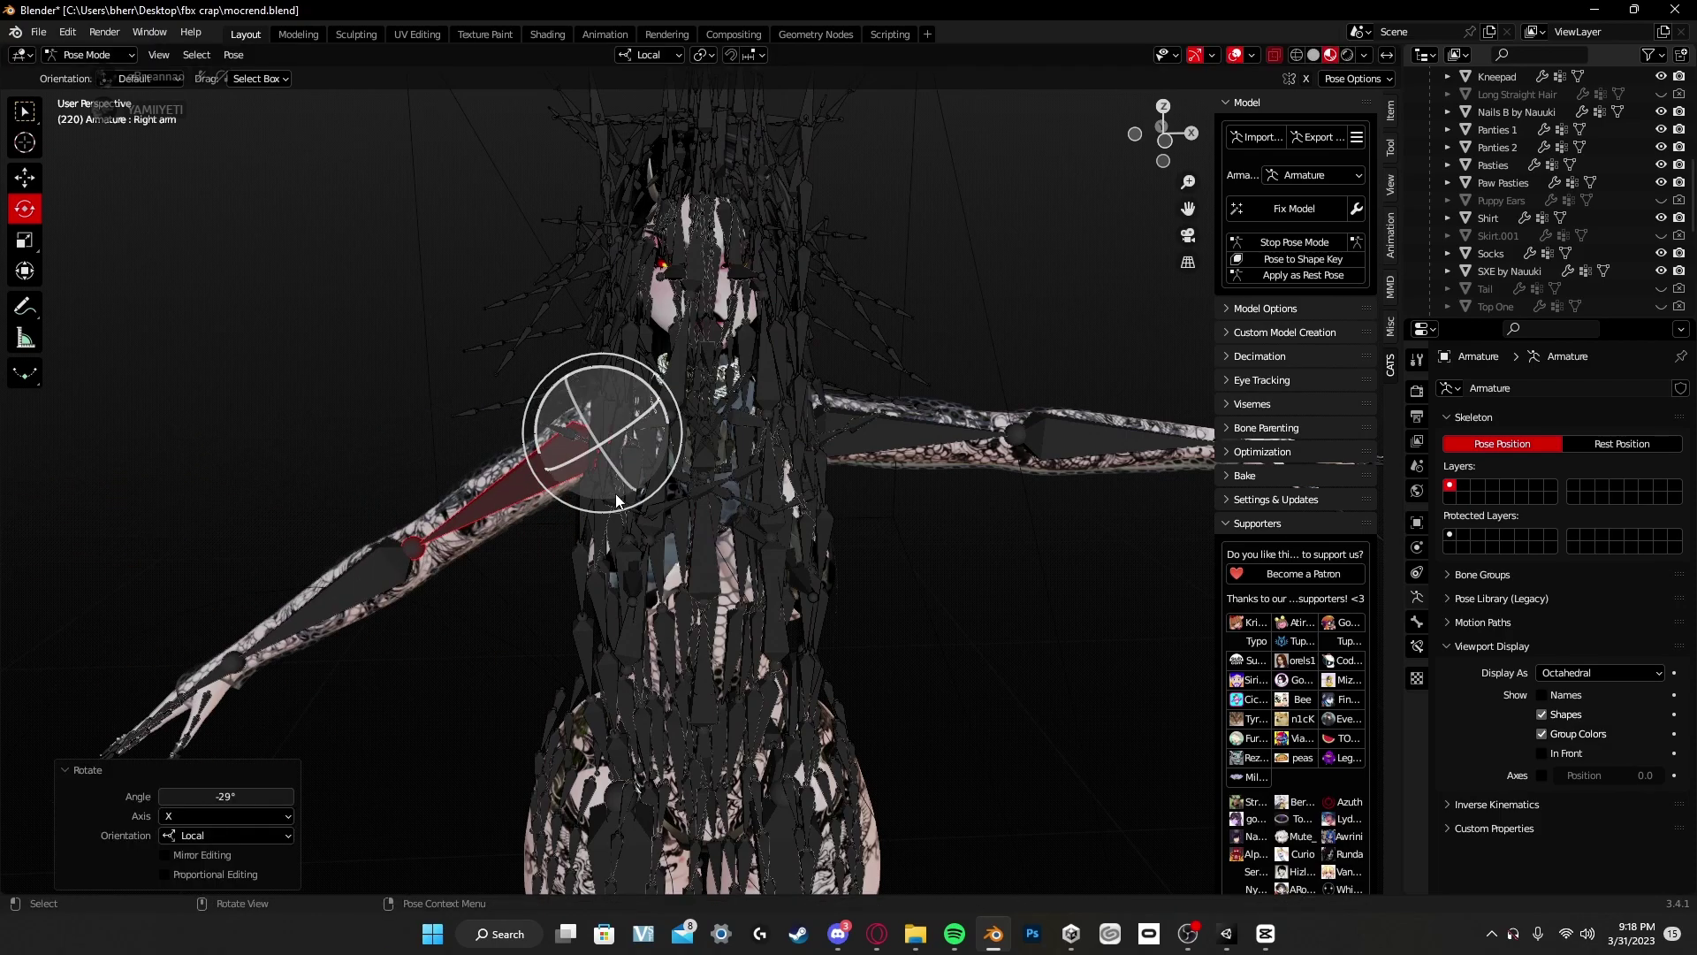
click(689, 548)
drag(687, 548, 584, 477)
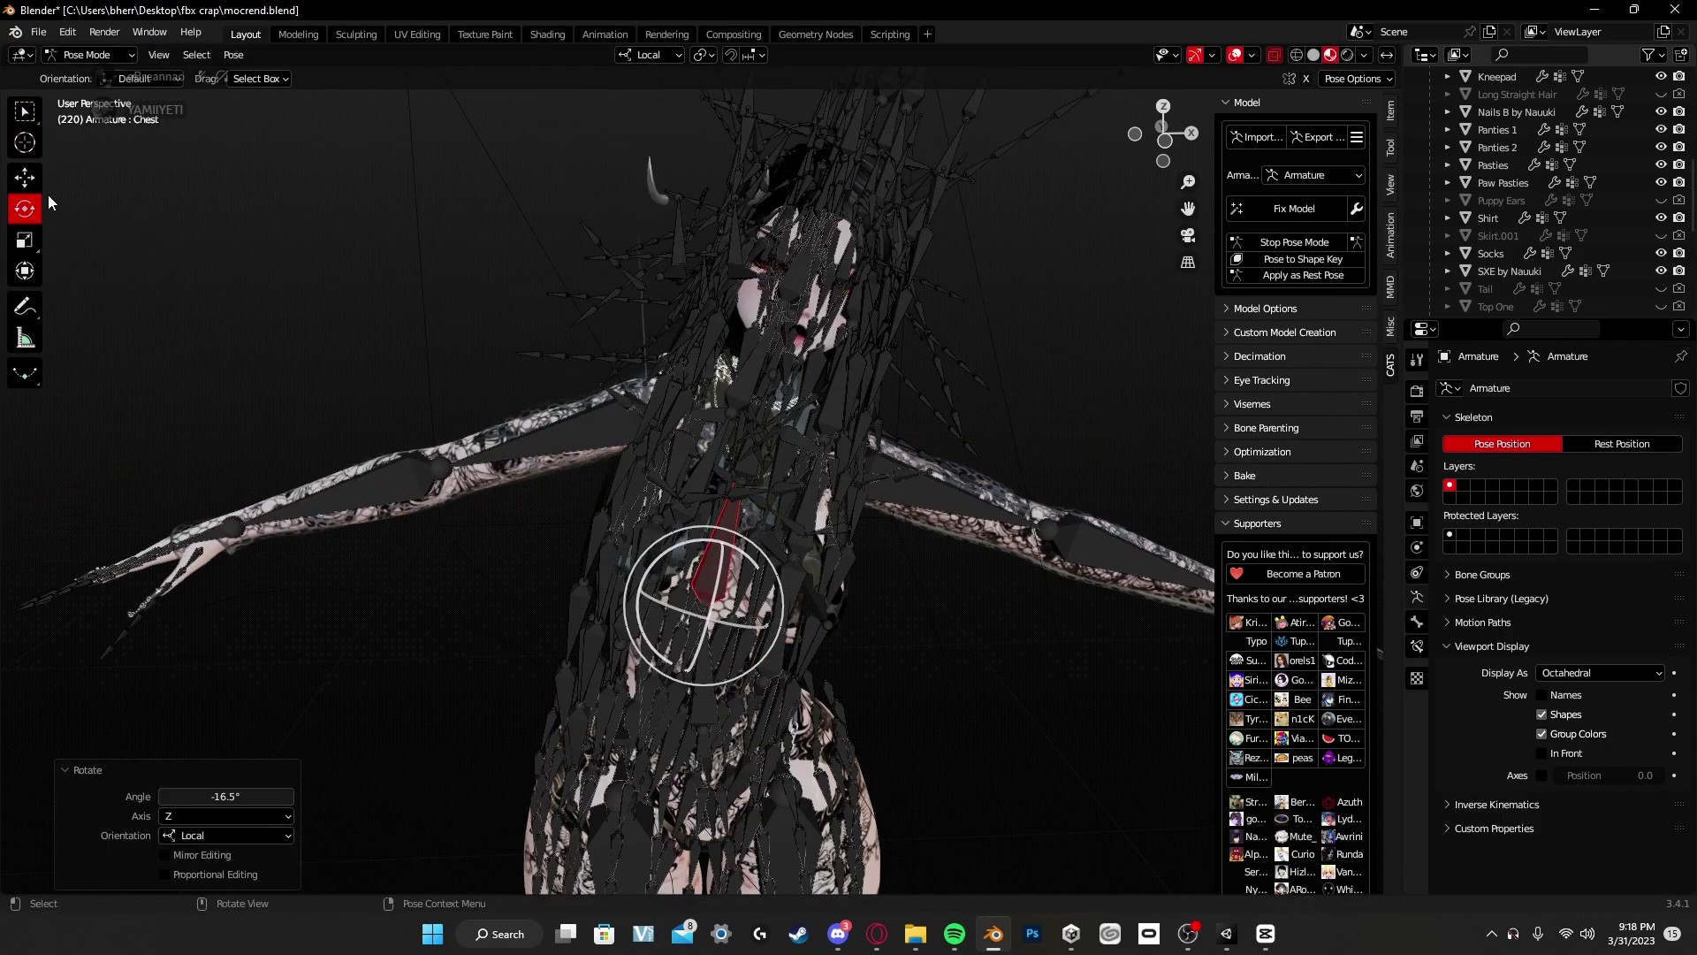
Step: Rotate the left arm bone freely with trackball rotation
click(937, 496)
key(r)
key(r)
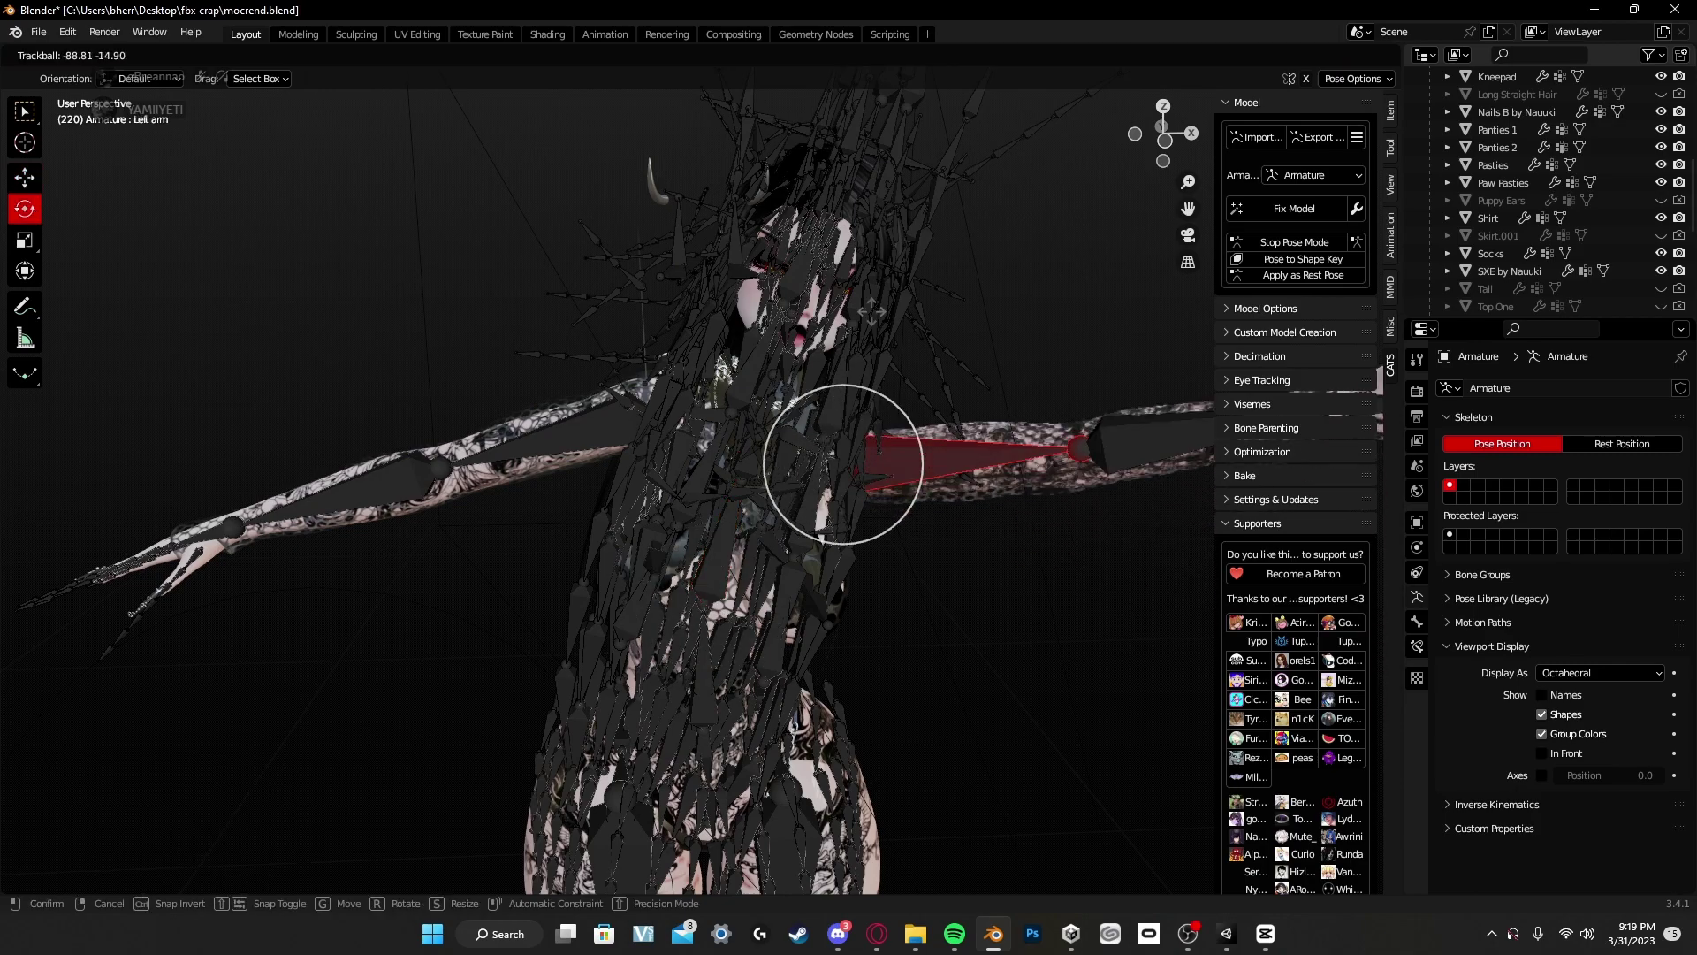
click(871, 469)
Step: Rotate the Chest bone with trackball rotation by 25.2° and -43° to test the bodysuit's deformation from below
middle_drag(871, 469, 856, 320)
middle_drag(576, 520, 785, 456)
click(785, 456)
key(r)
key(r)
click(725, 532)
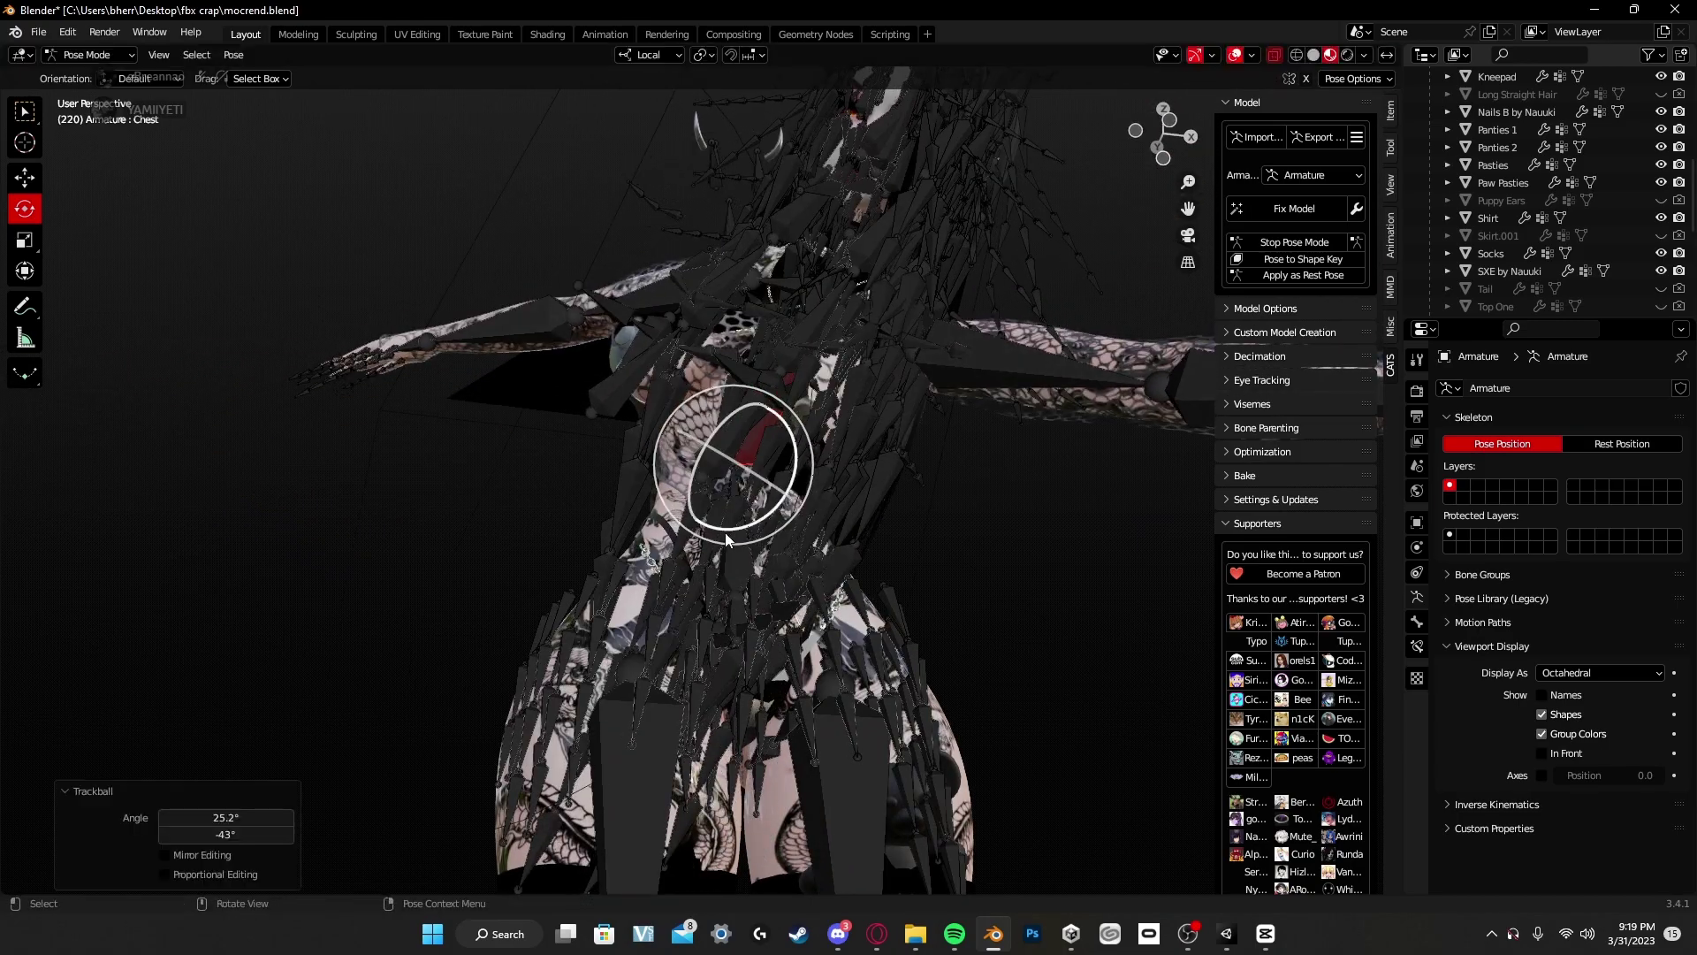
Step: Rotate the small end bone beside the left arm with trackball rotation by -14.3° and -6.3° to test the deformation
click(664, 624)
click(734, 605)
middle_drag(876, 559, 900, 534)
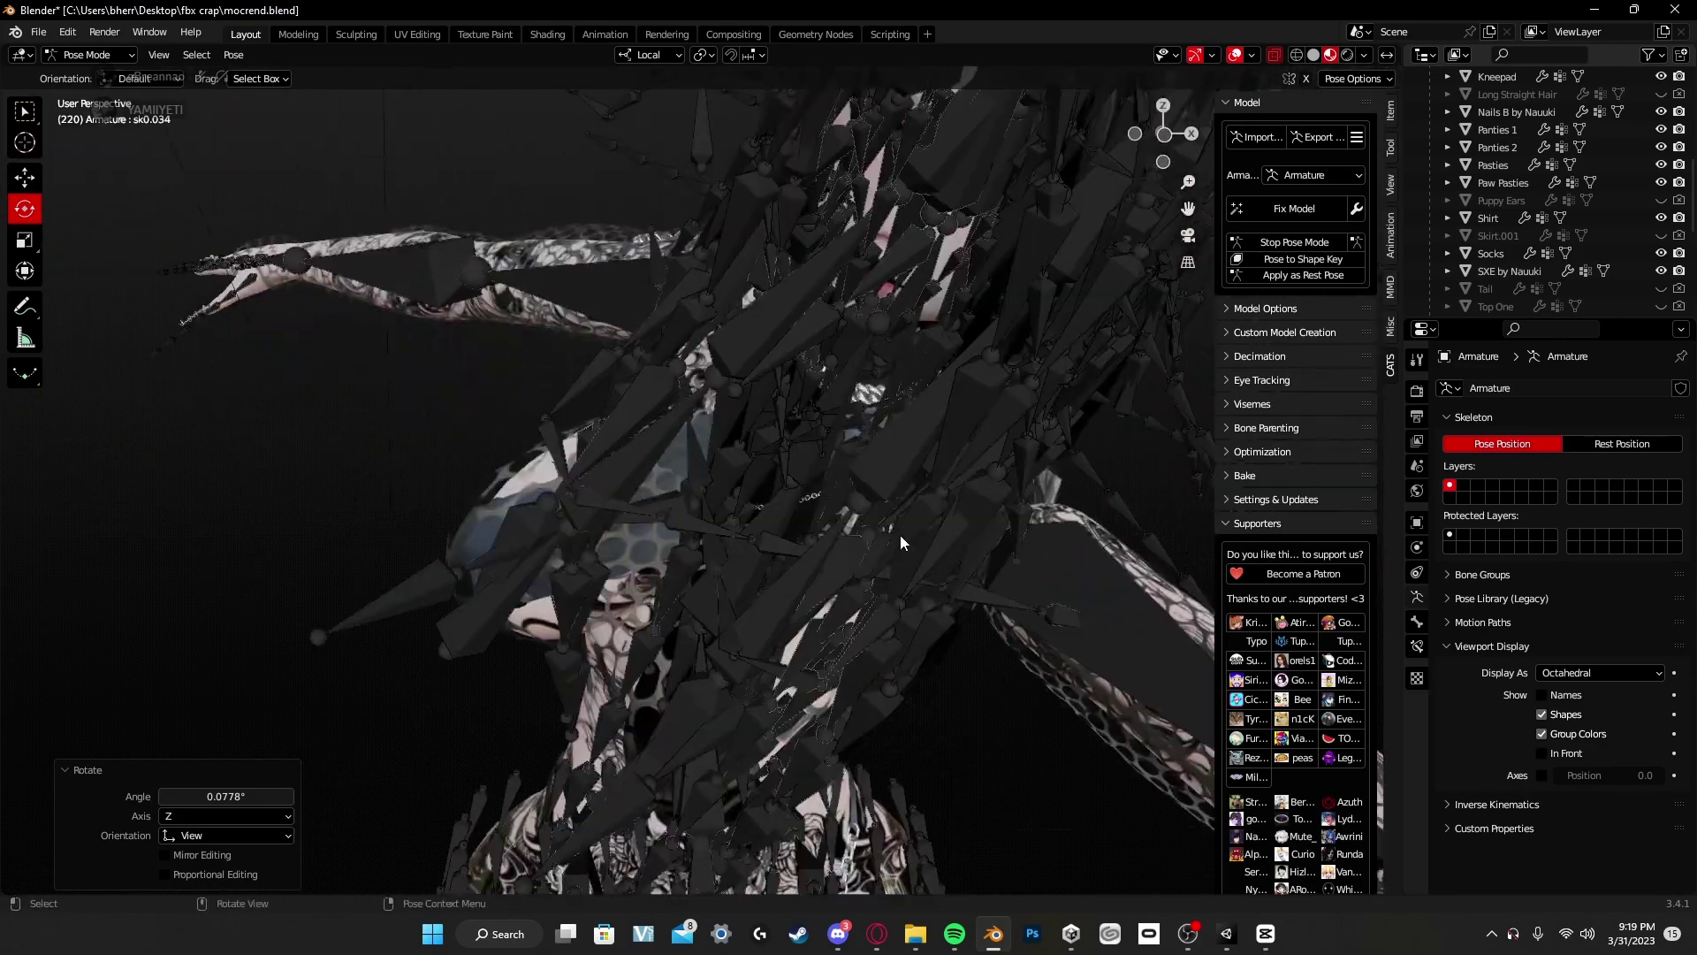
click(1047, 606)
key(r)
key(r)
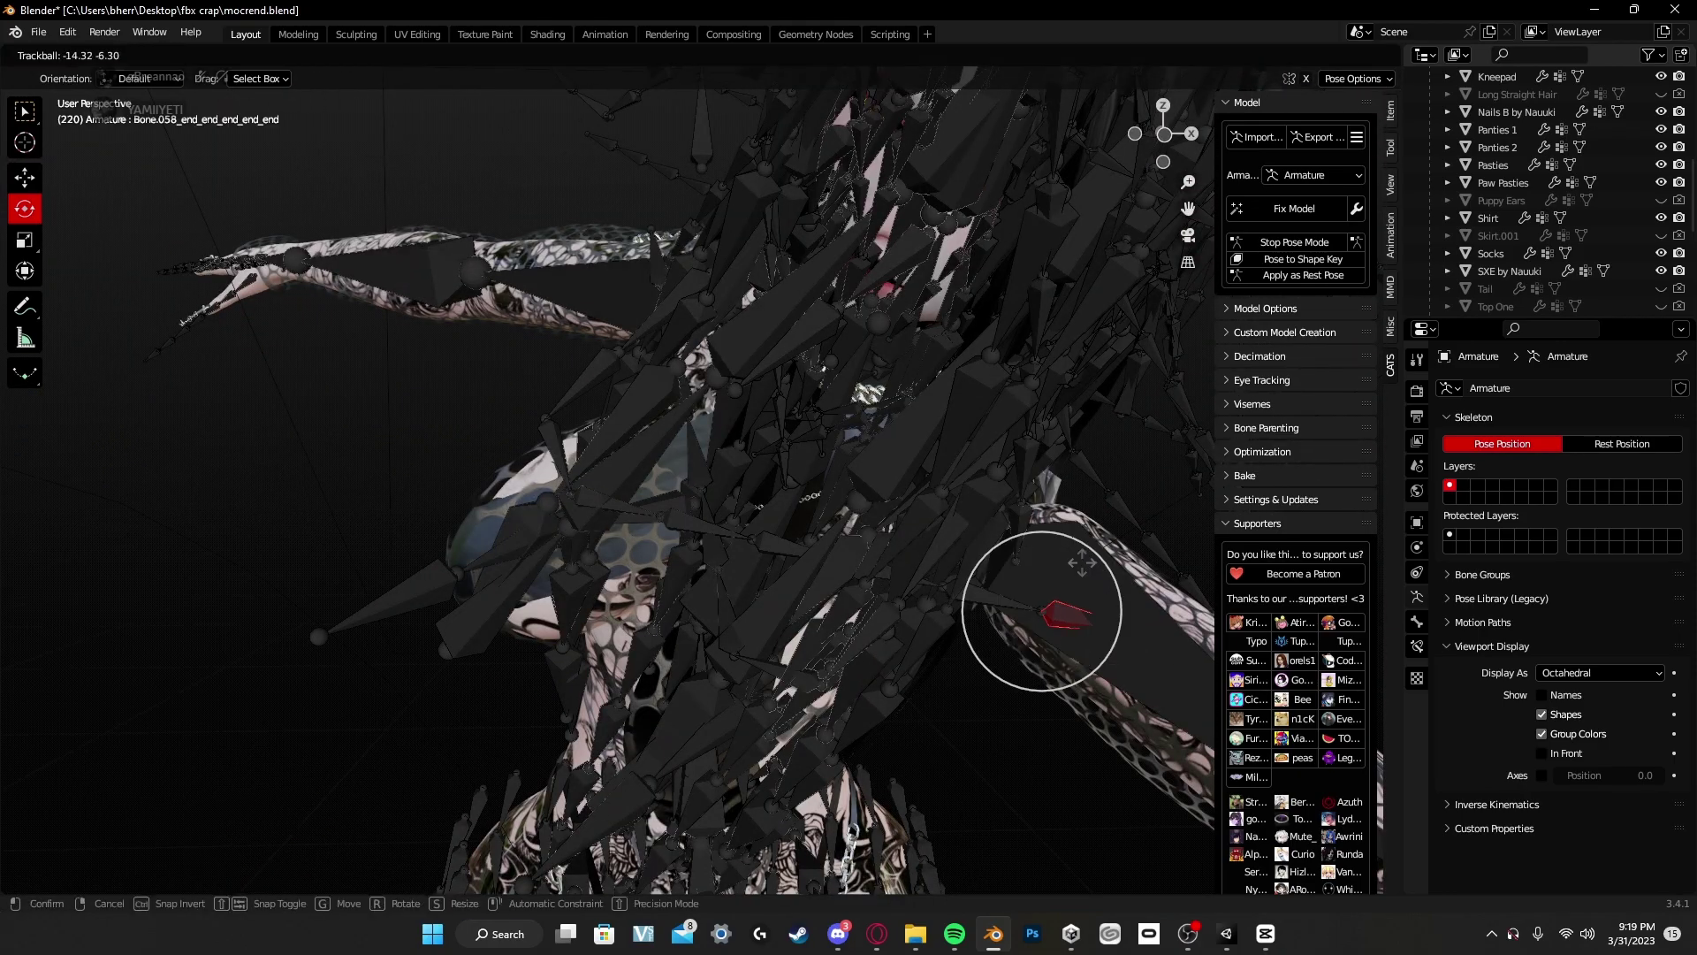
click(1082, 562)
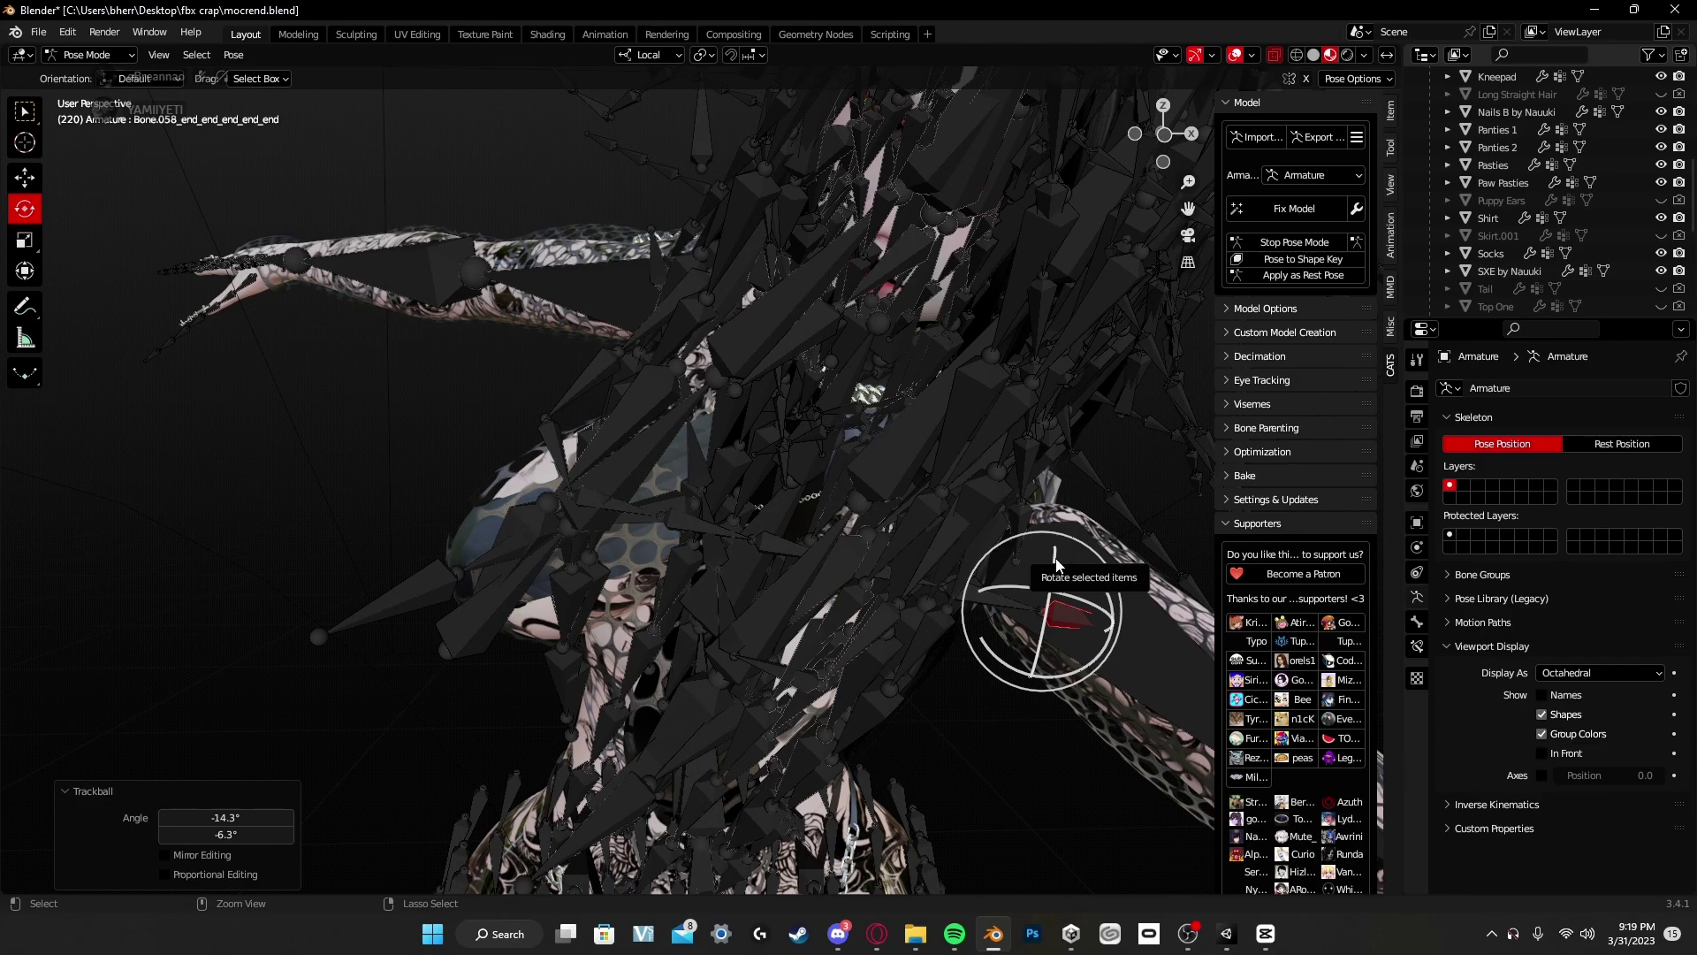
middle_drag(718, 666, 785, 665)
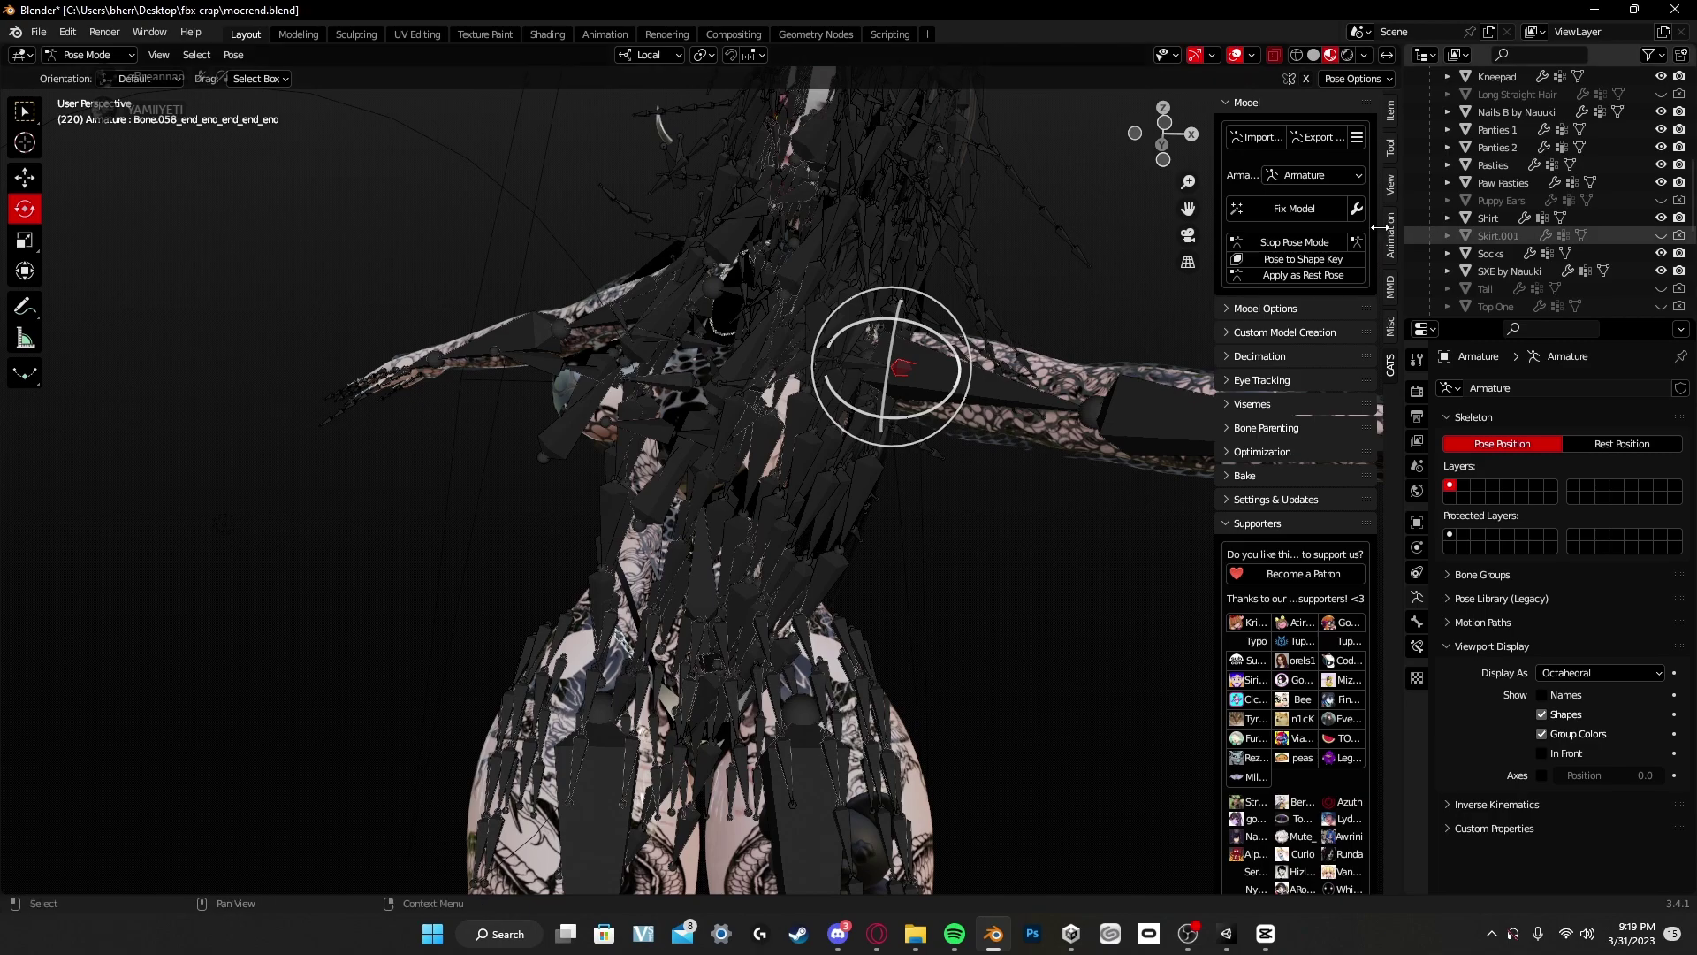
Step: Stop posing the armature and return the avatar to its rest pose in Object Mode
click(1294, 241)
middle_drag(996, 253, 964, 346)
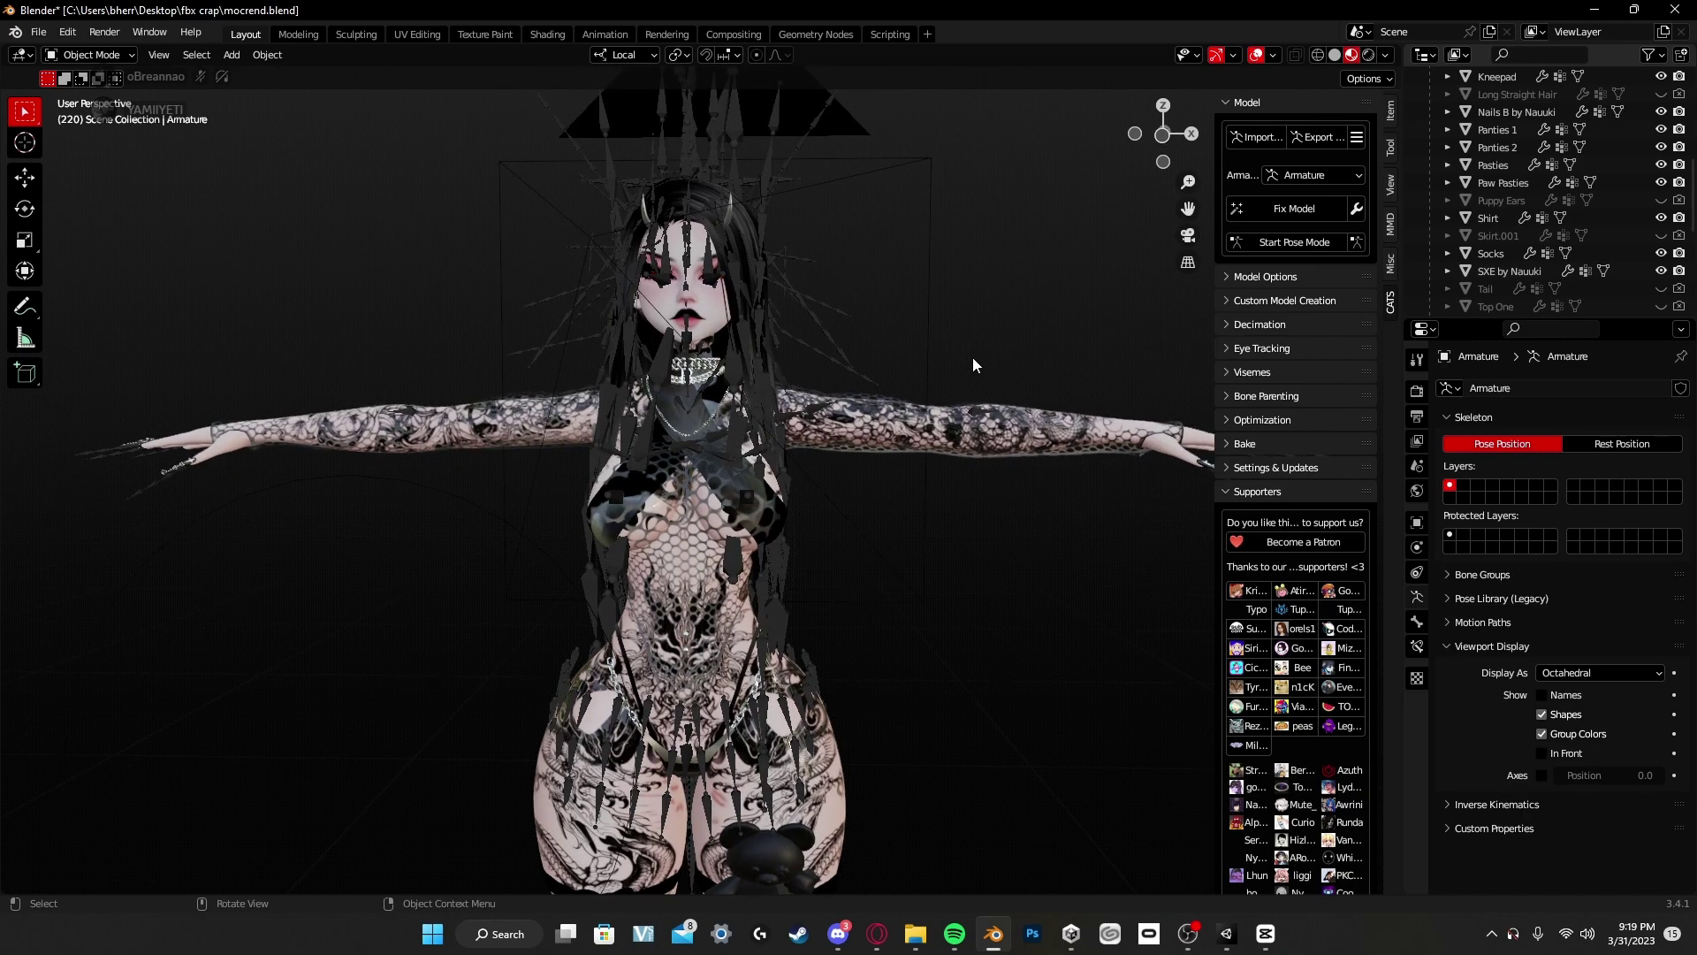
middle_drag(1074, 399, 718, 589)
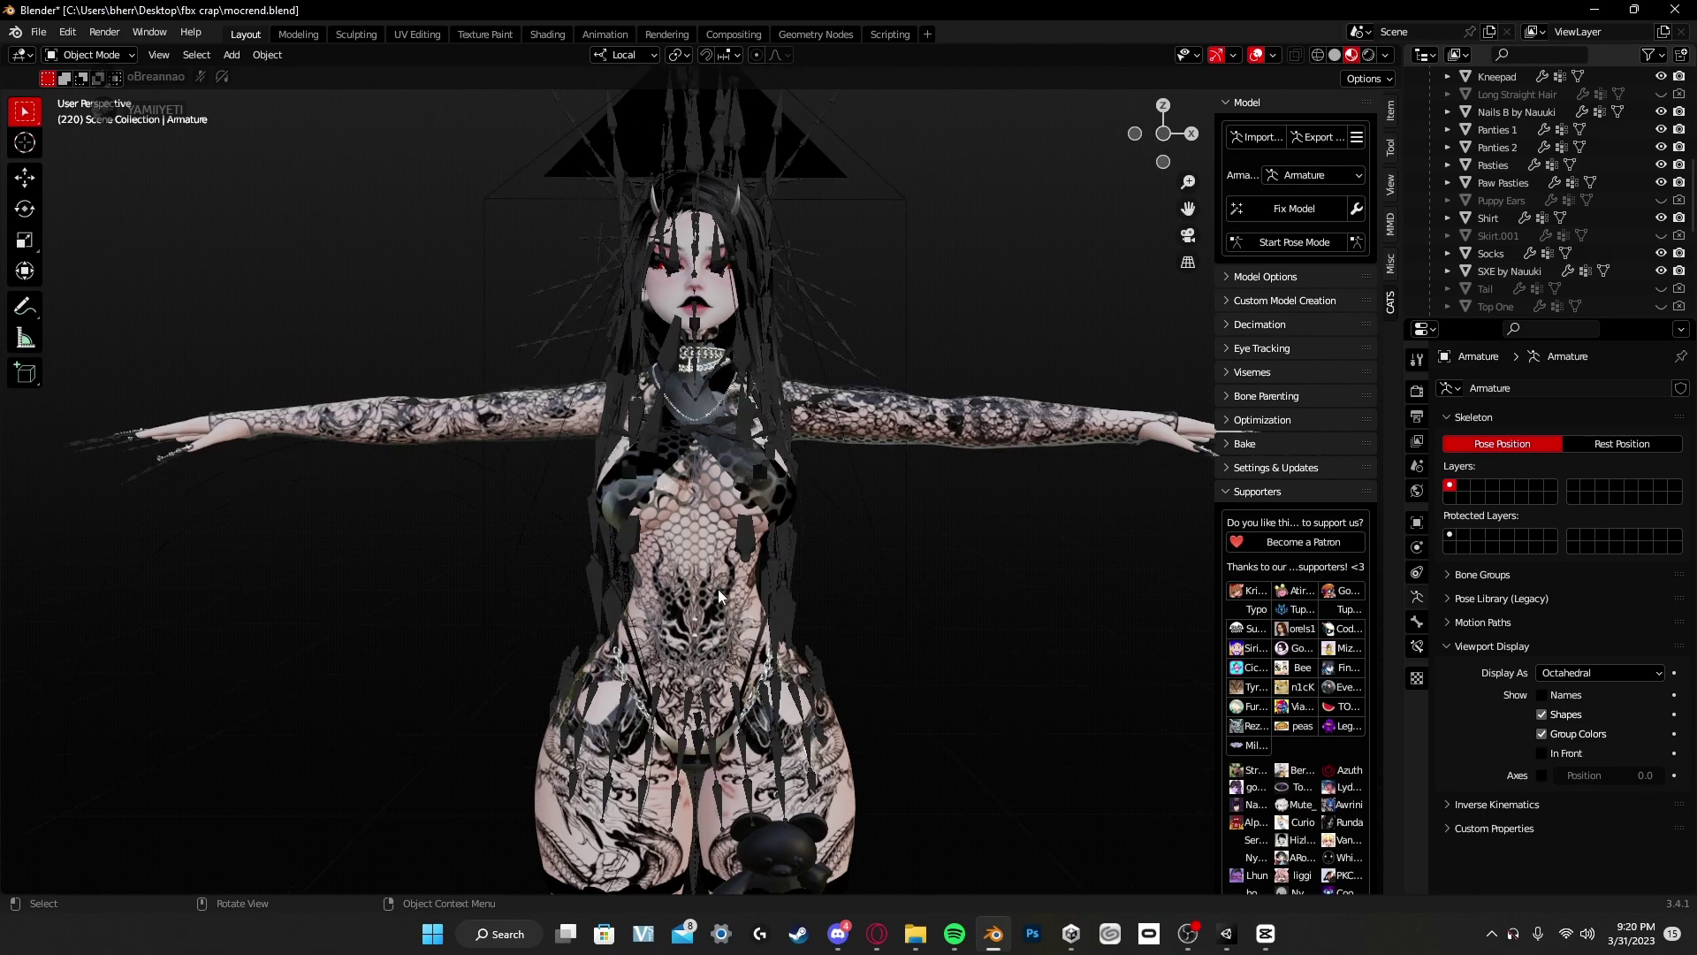
Step: Add a Data Transfer modifier to the SXE by Nauuki bodysuit and place it above the Armature modifier
click(712, 587)
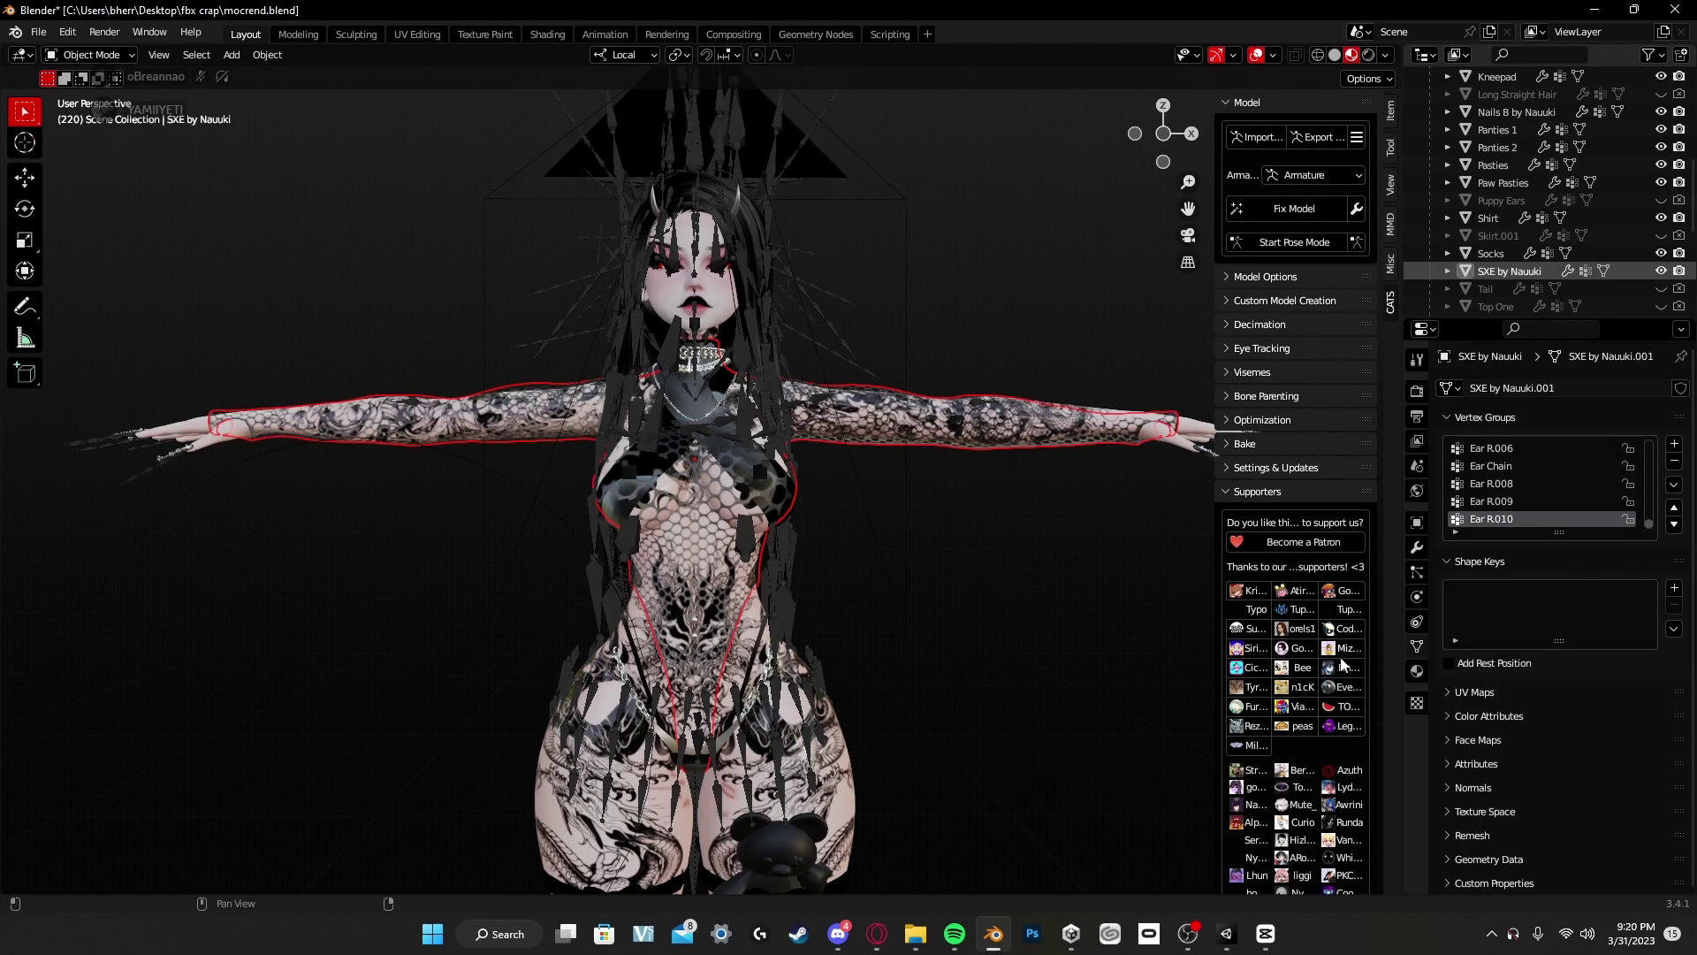
click(1037, 584)
click(732, 558)
click(1418, 549)
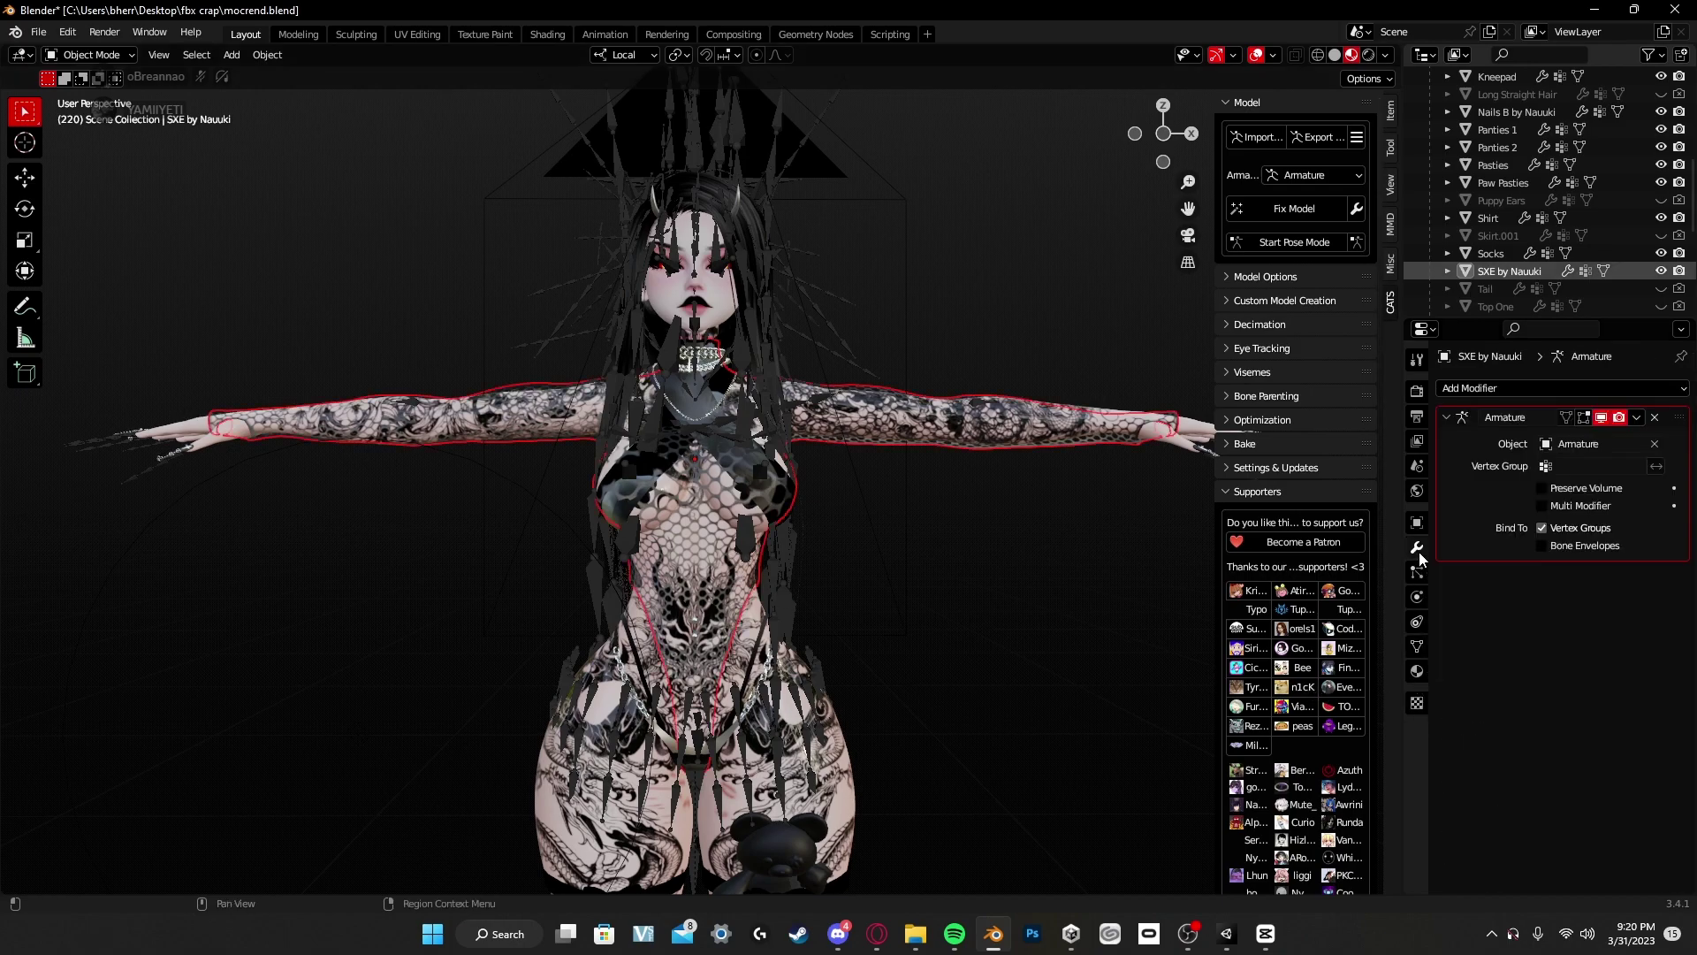
click(1463, 390)
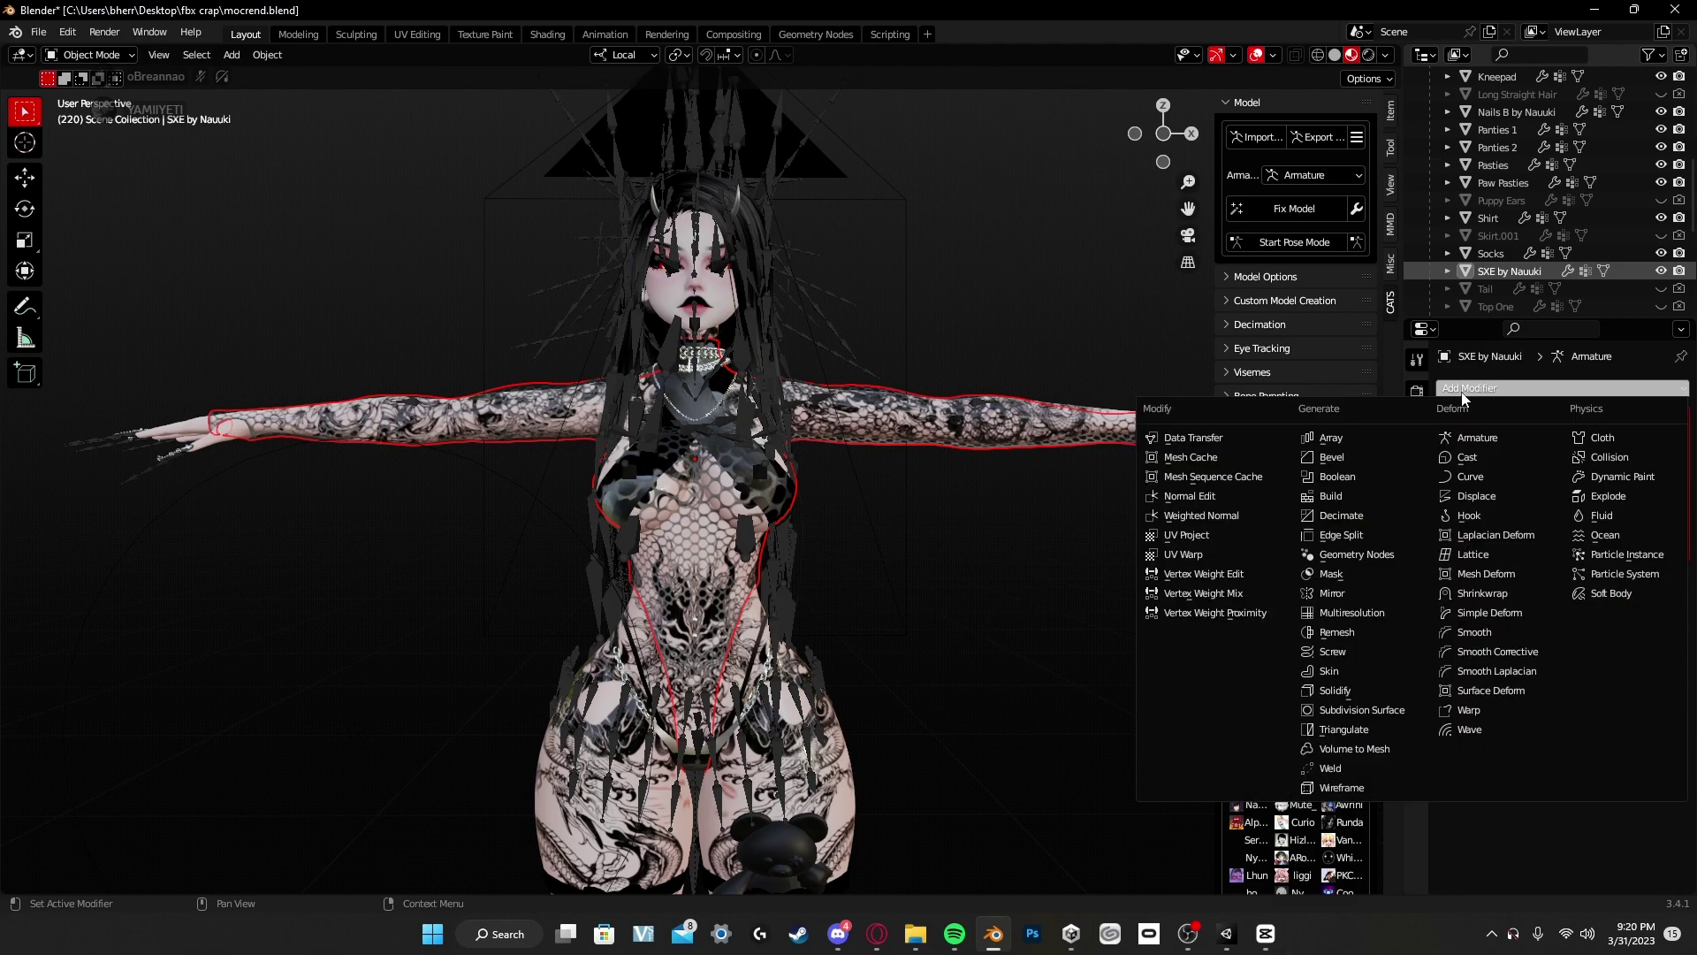
click(1218, 440)
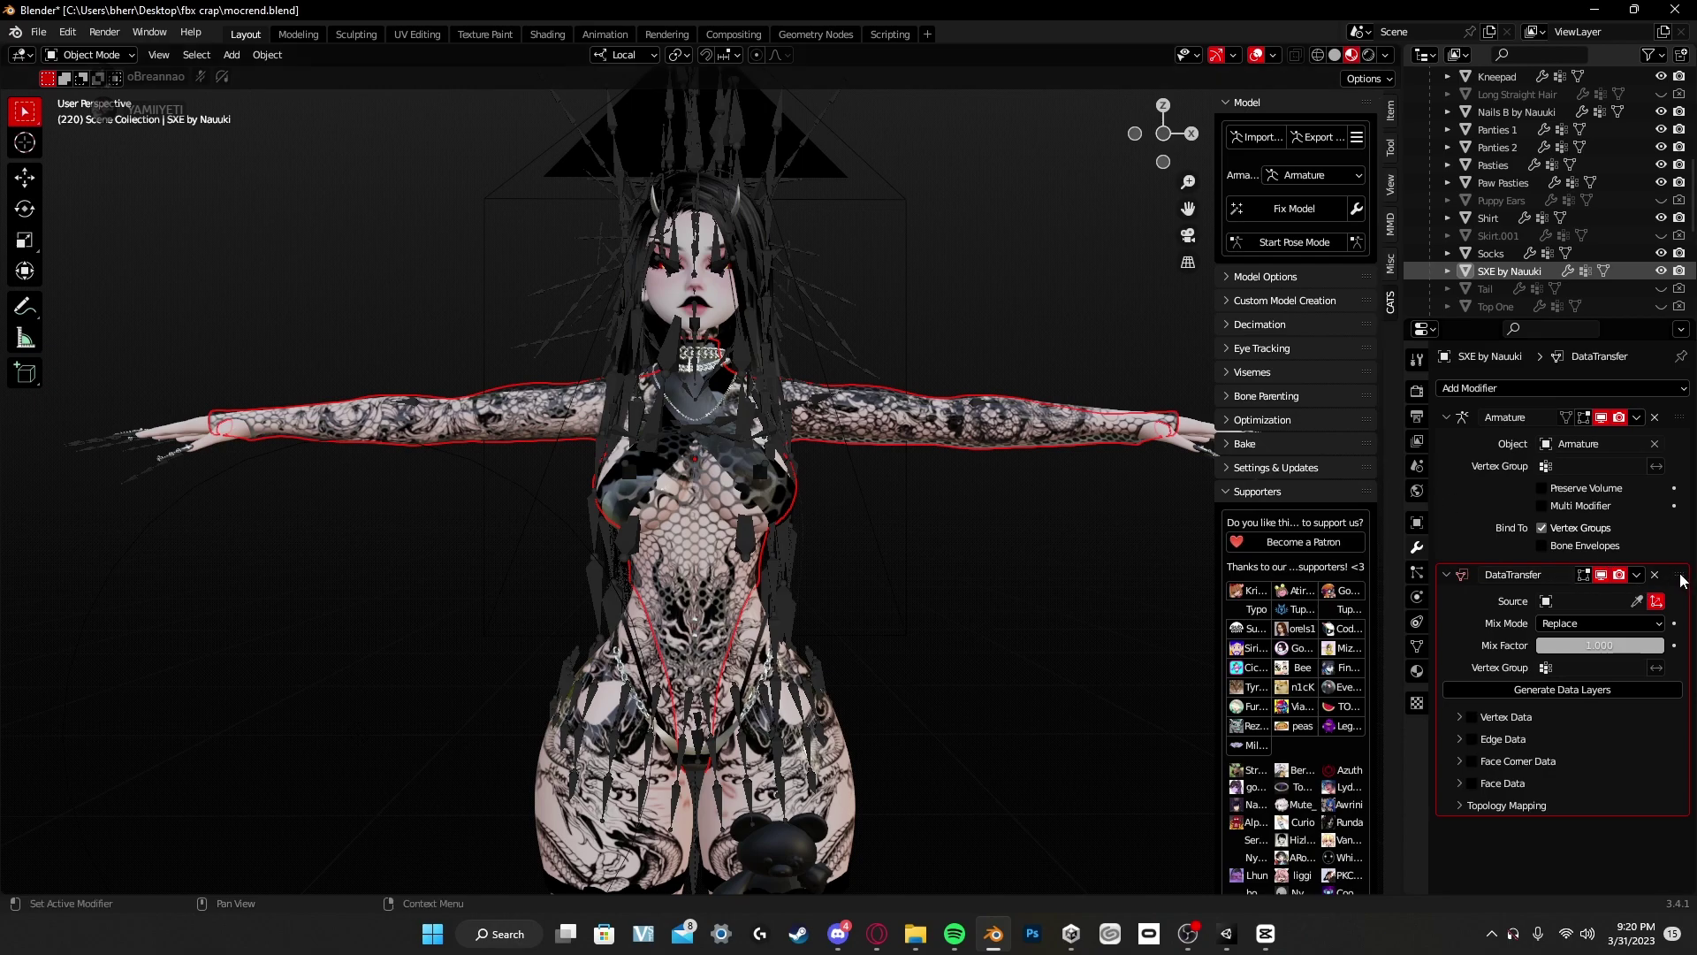
drag(1681, 579, 1688, 420)
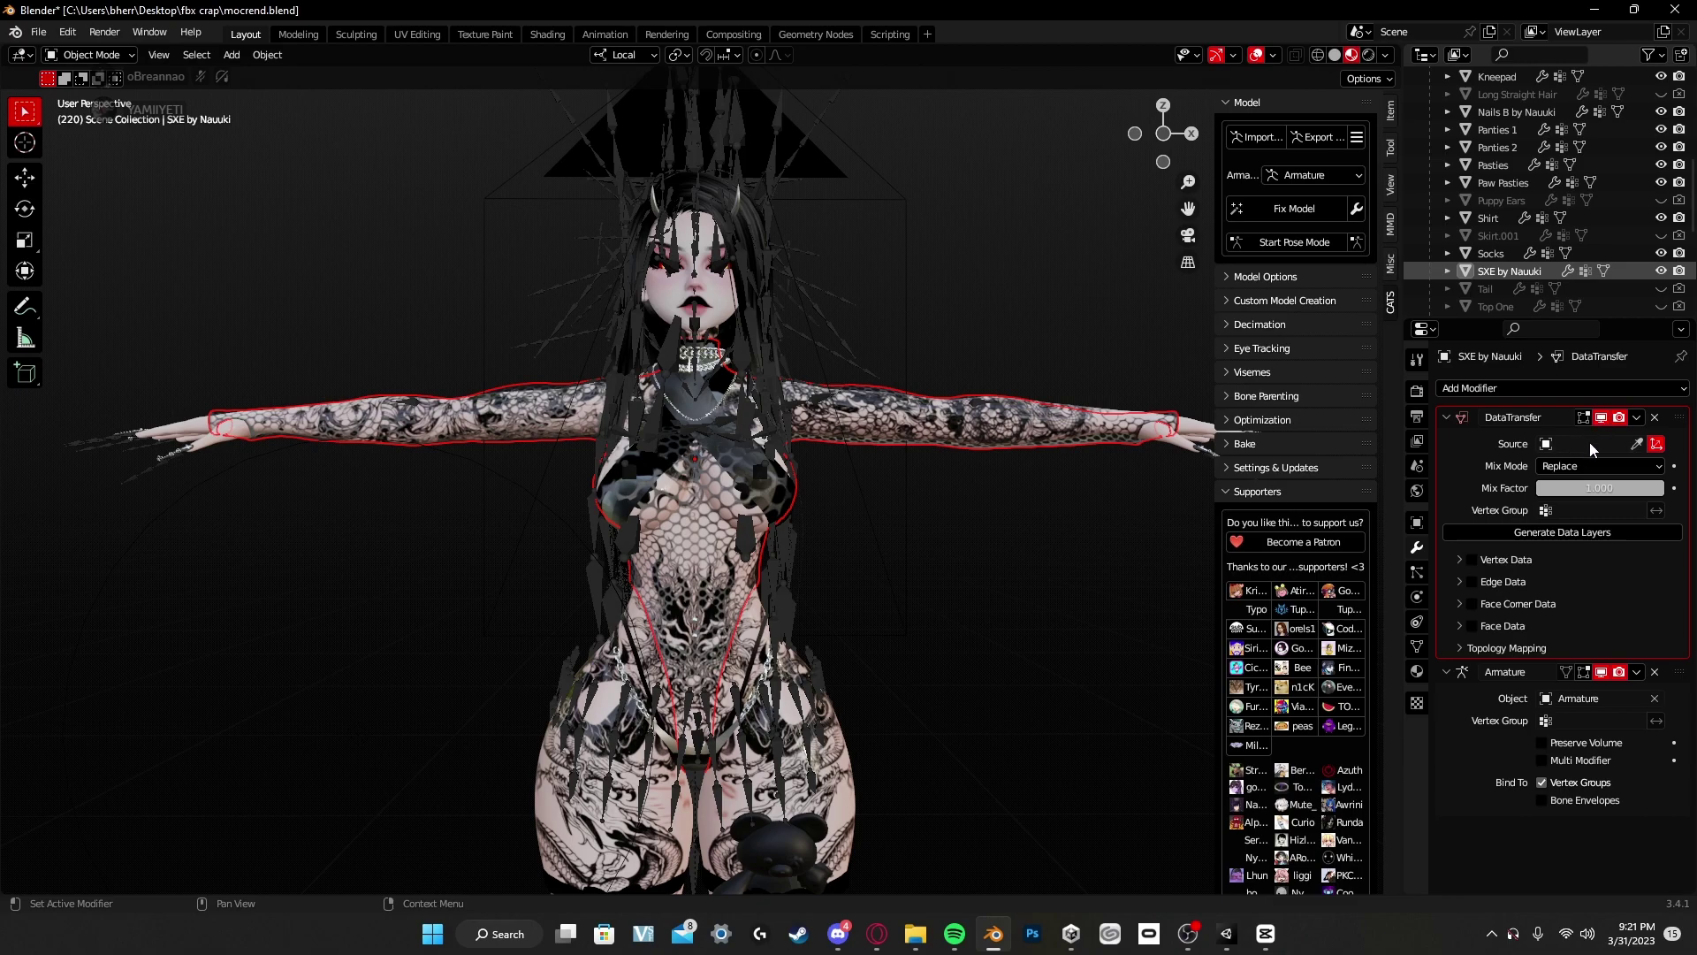
Step: Set the Data Transfer source to Body and enable vertex group transfer with Nearest Edge Interpolated mapping
click(1638, 445)
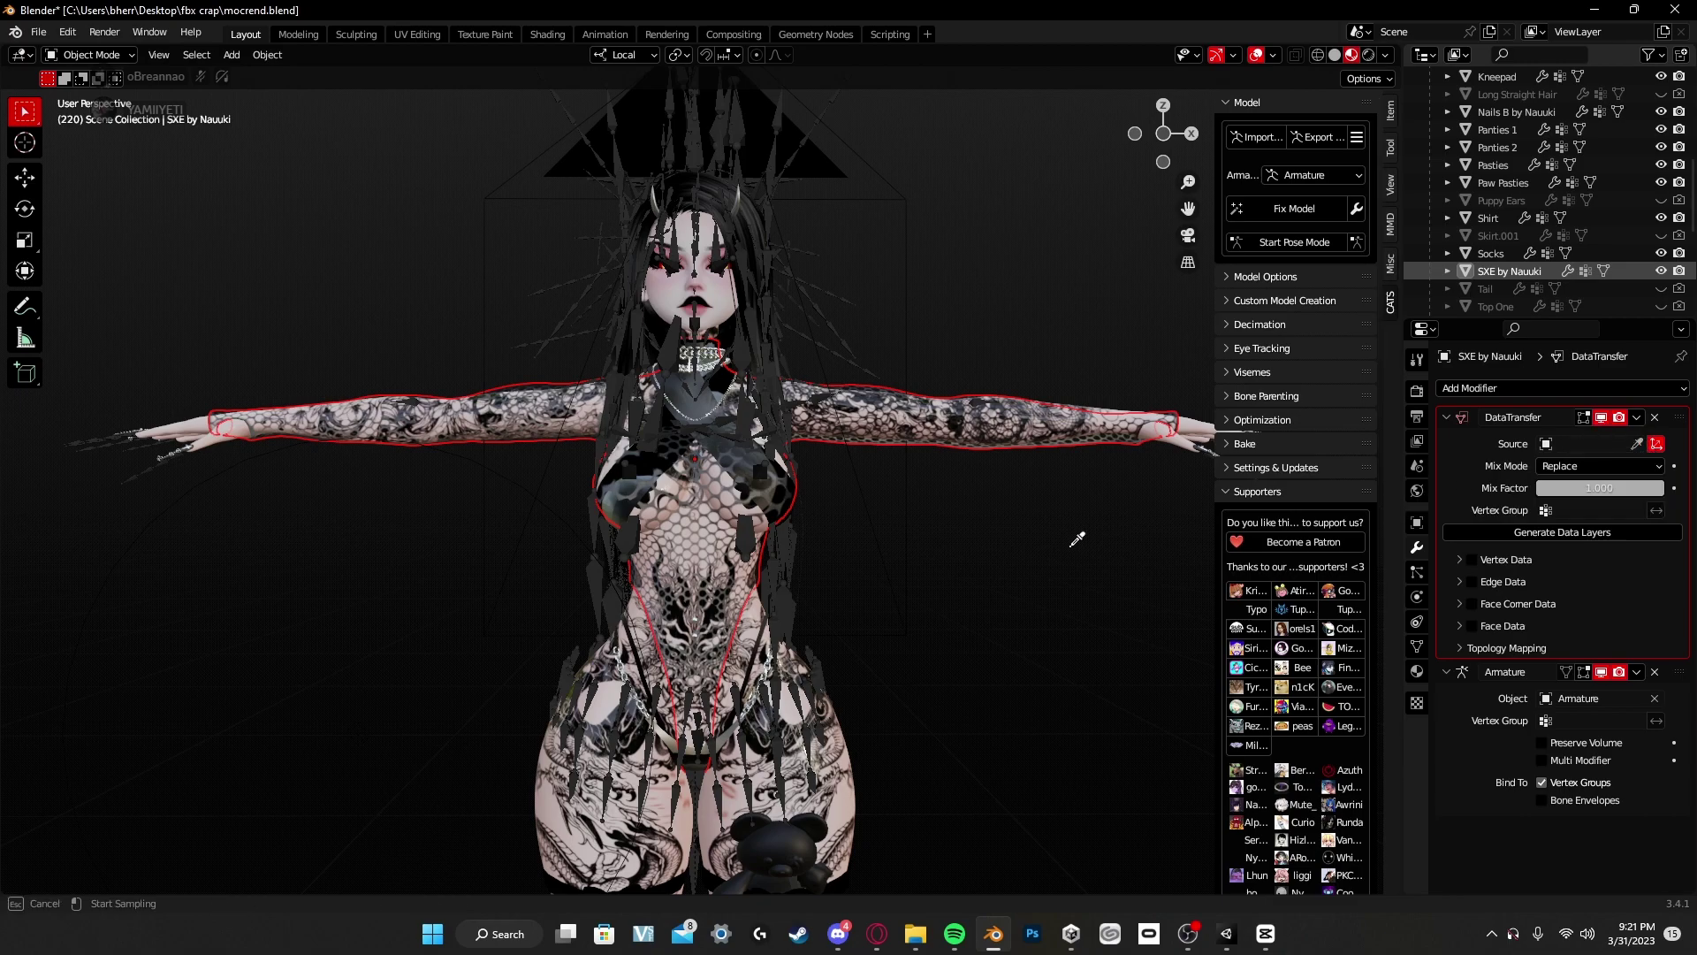
click(749, 640)
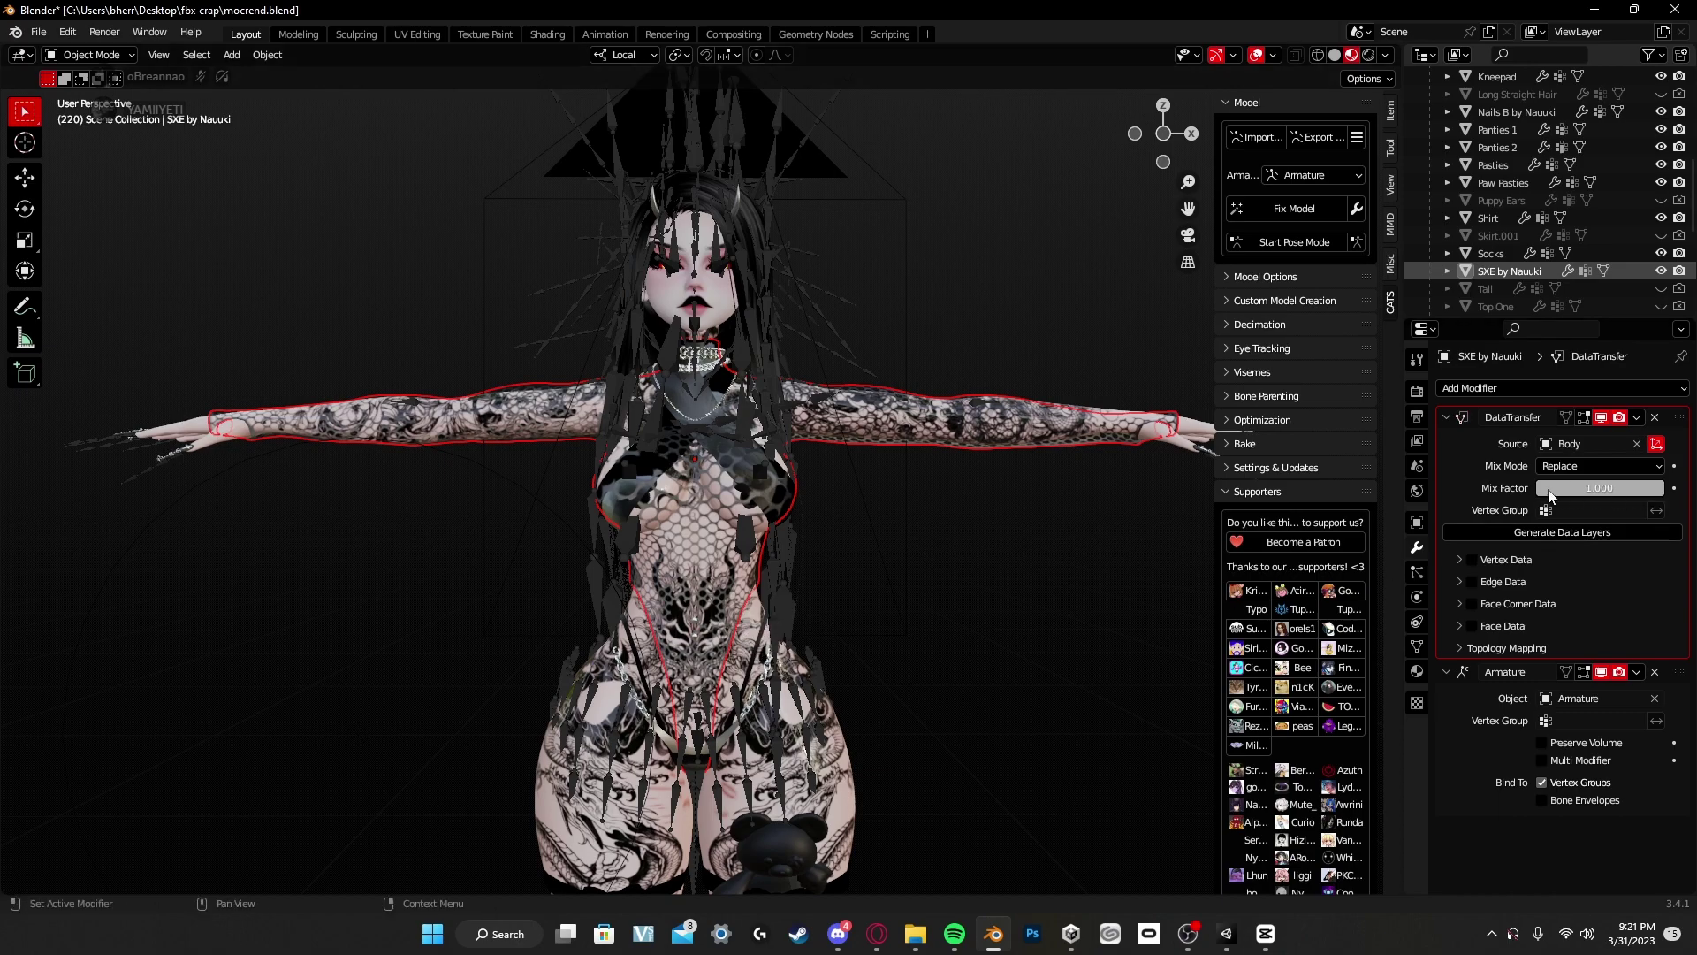
click(1461, 561)
click(1471, 561)
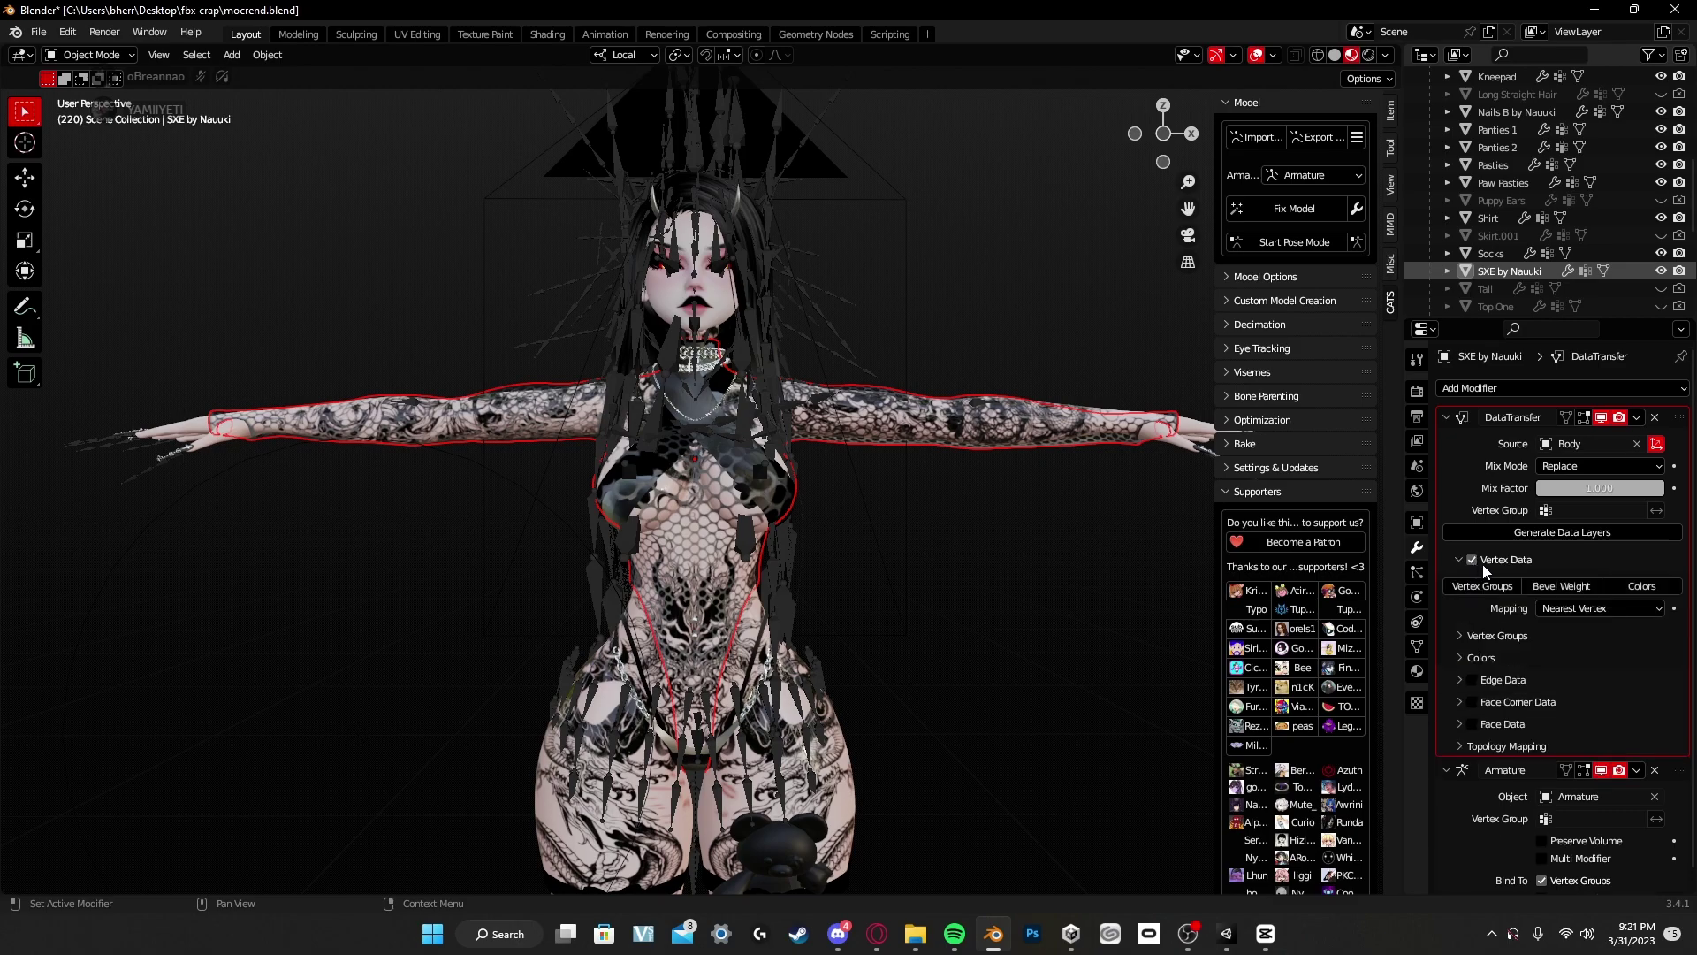
click(1501, 588)
click(1564, 609)
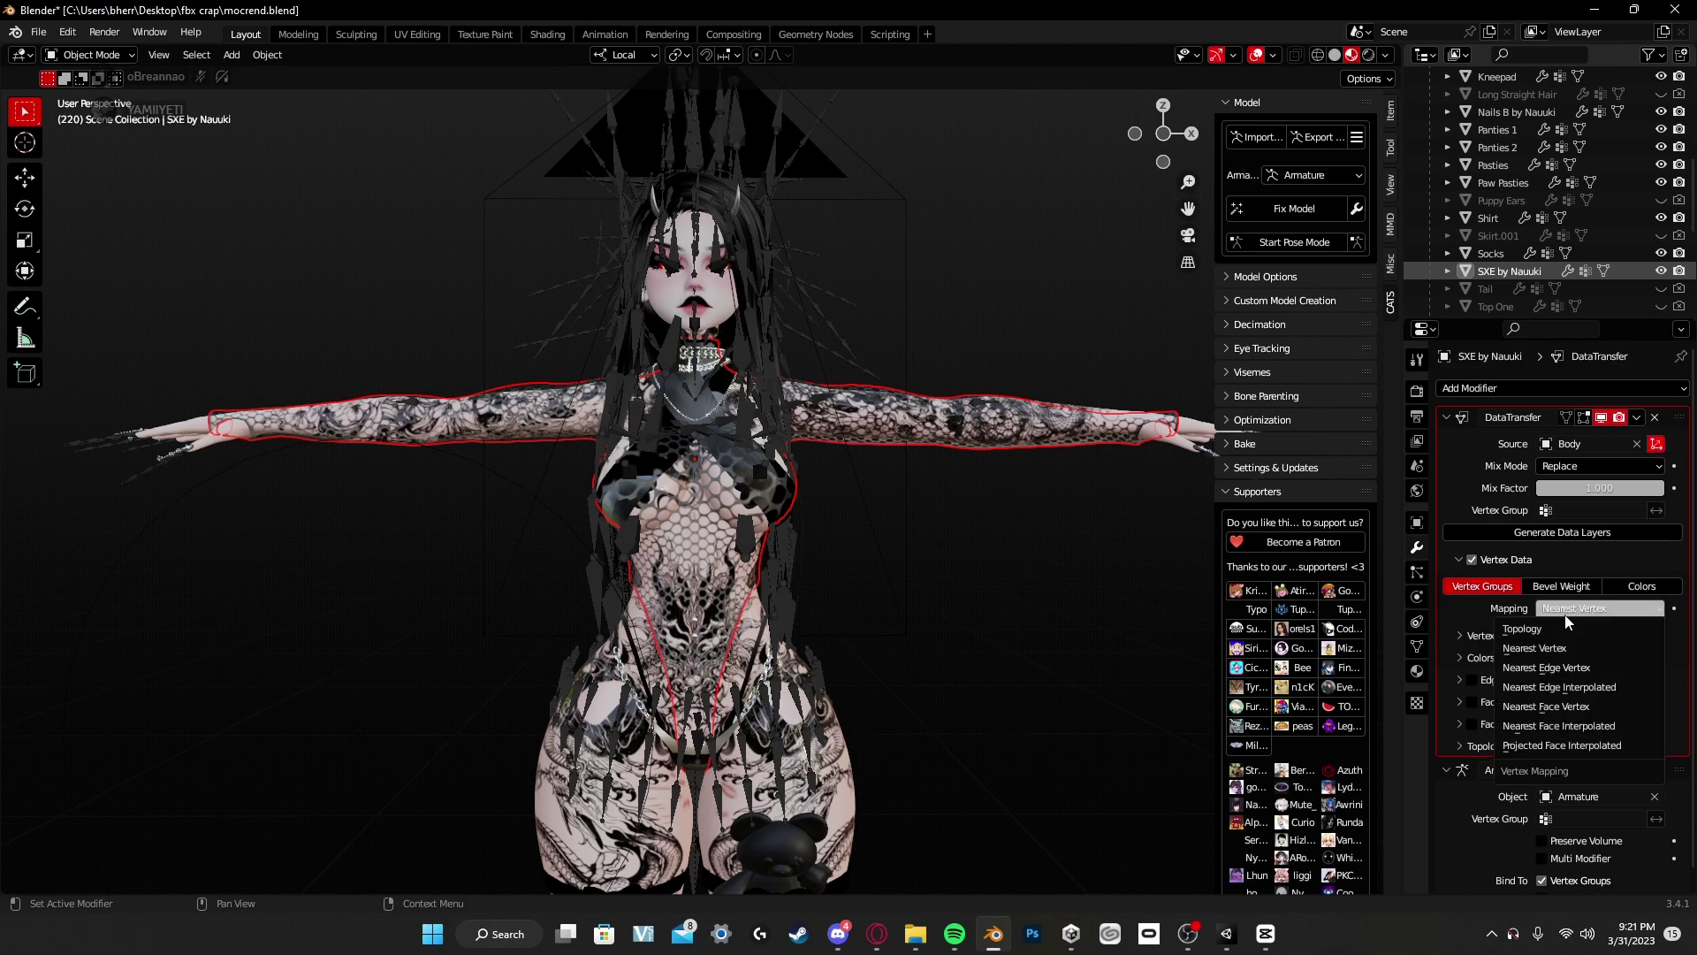
click(1578, 689)
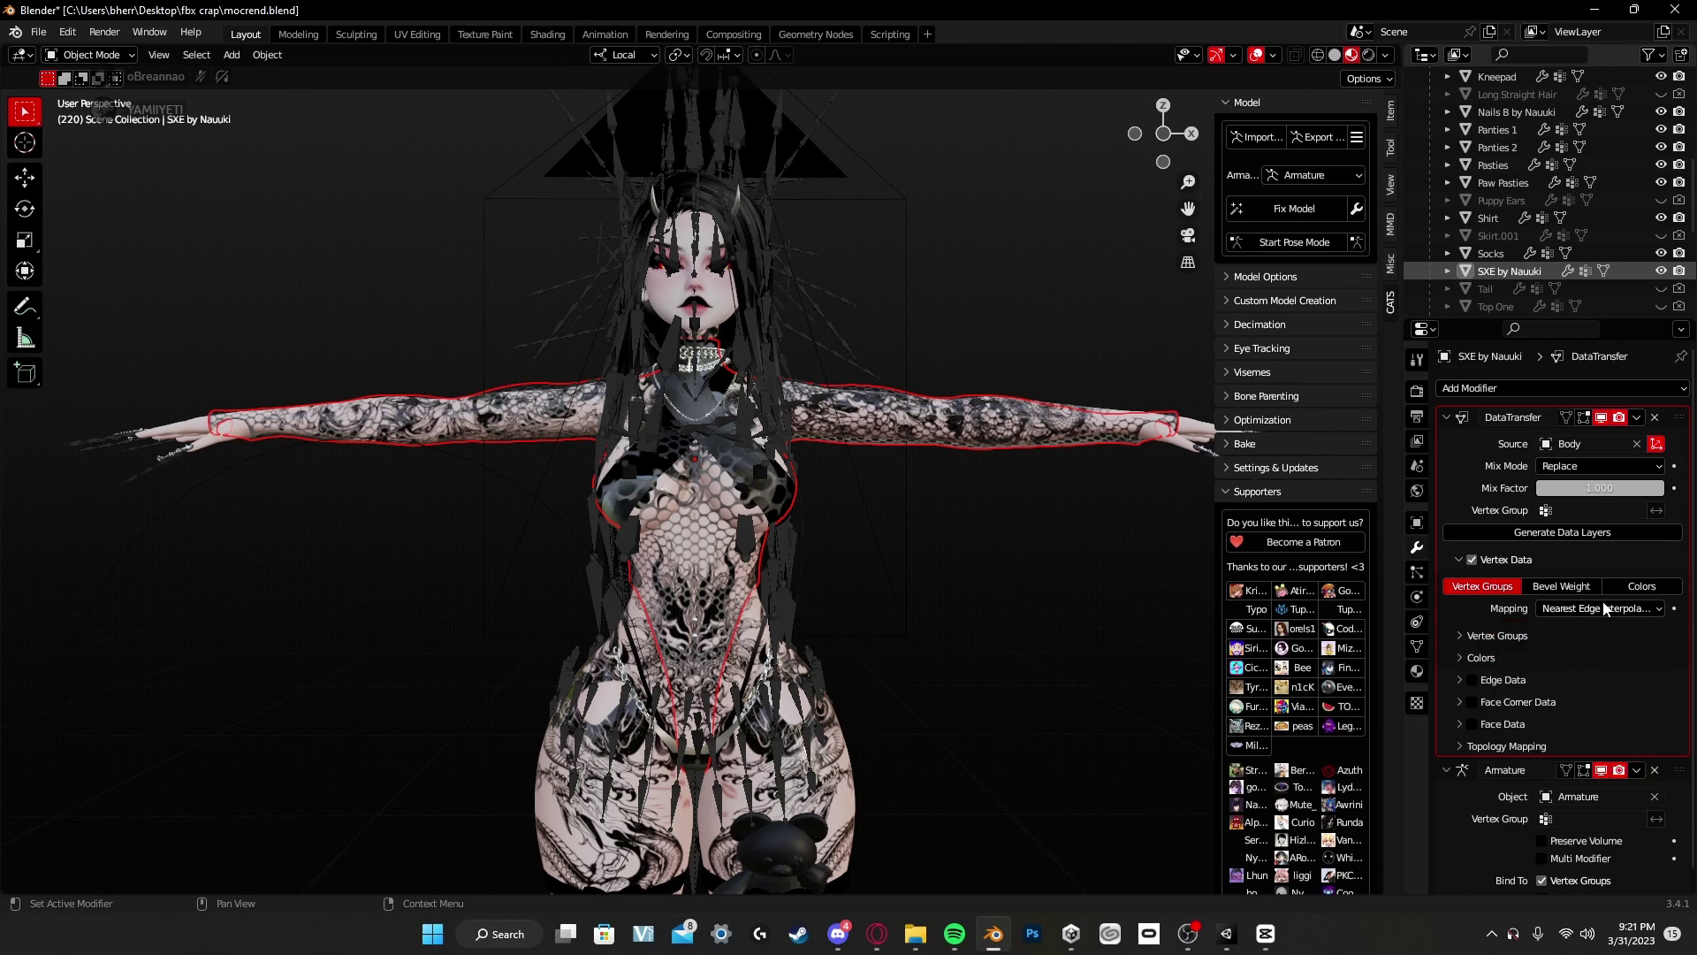
Step: Generate the data layers for the Data Transfer modifier and apply it to the bodysuit
click(1604, 533)
click(1637, 417)
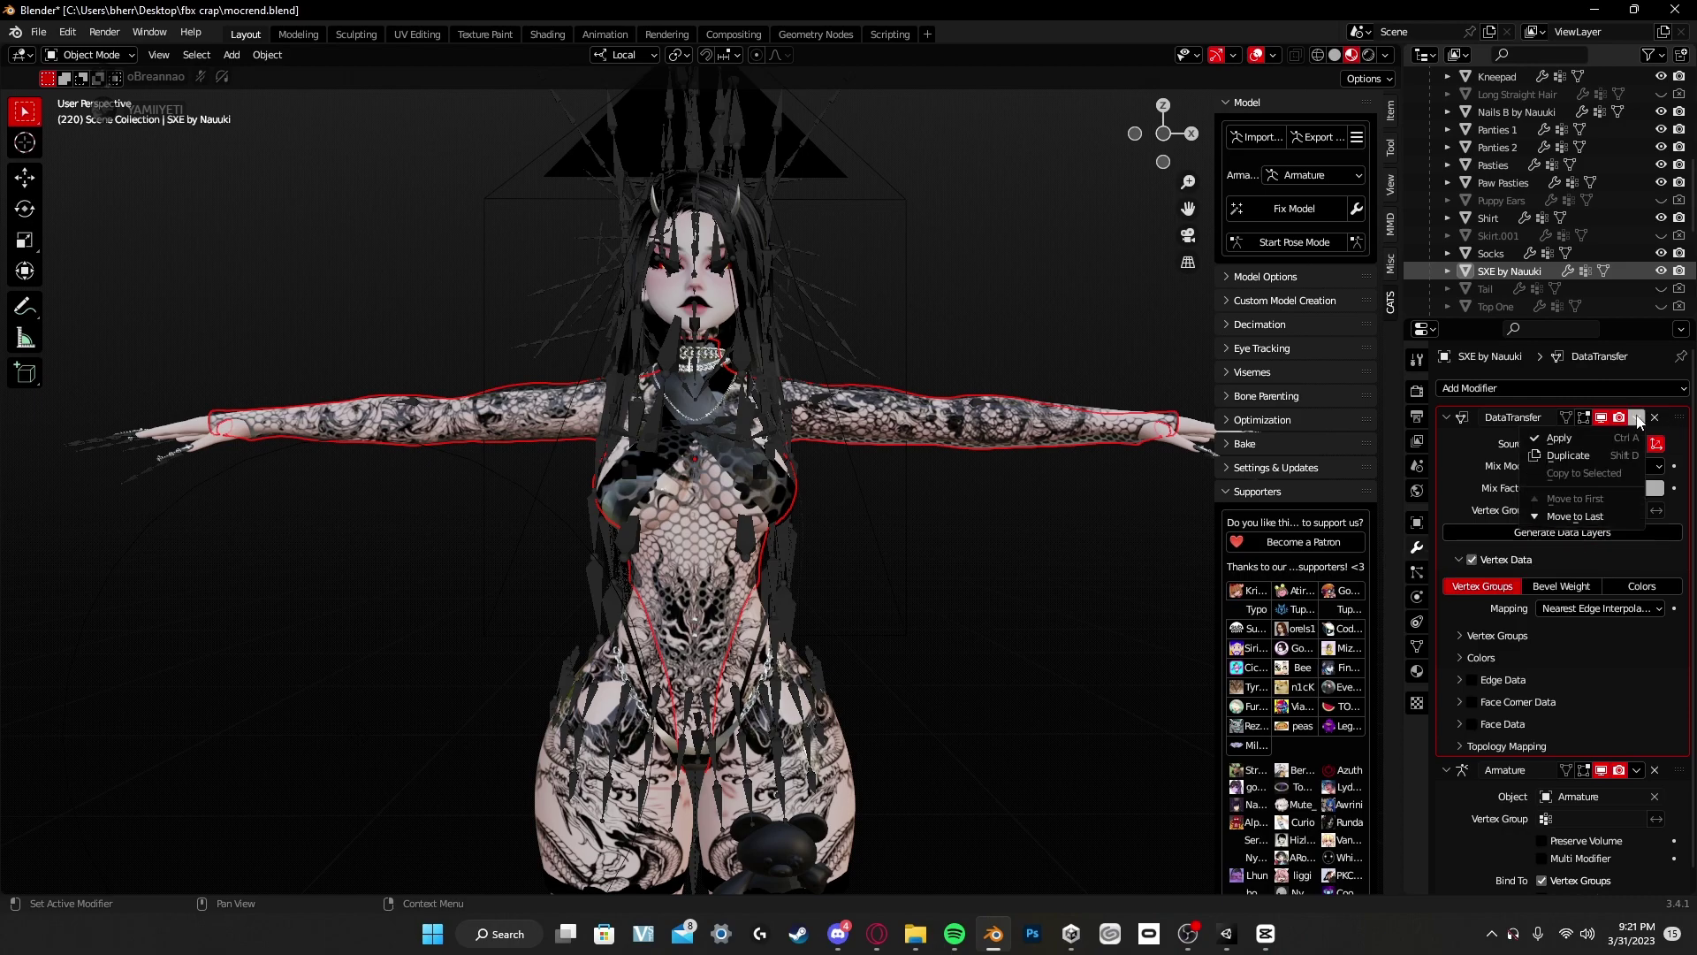
click(1632, 442)
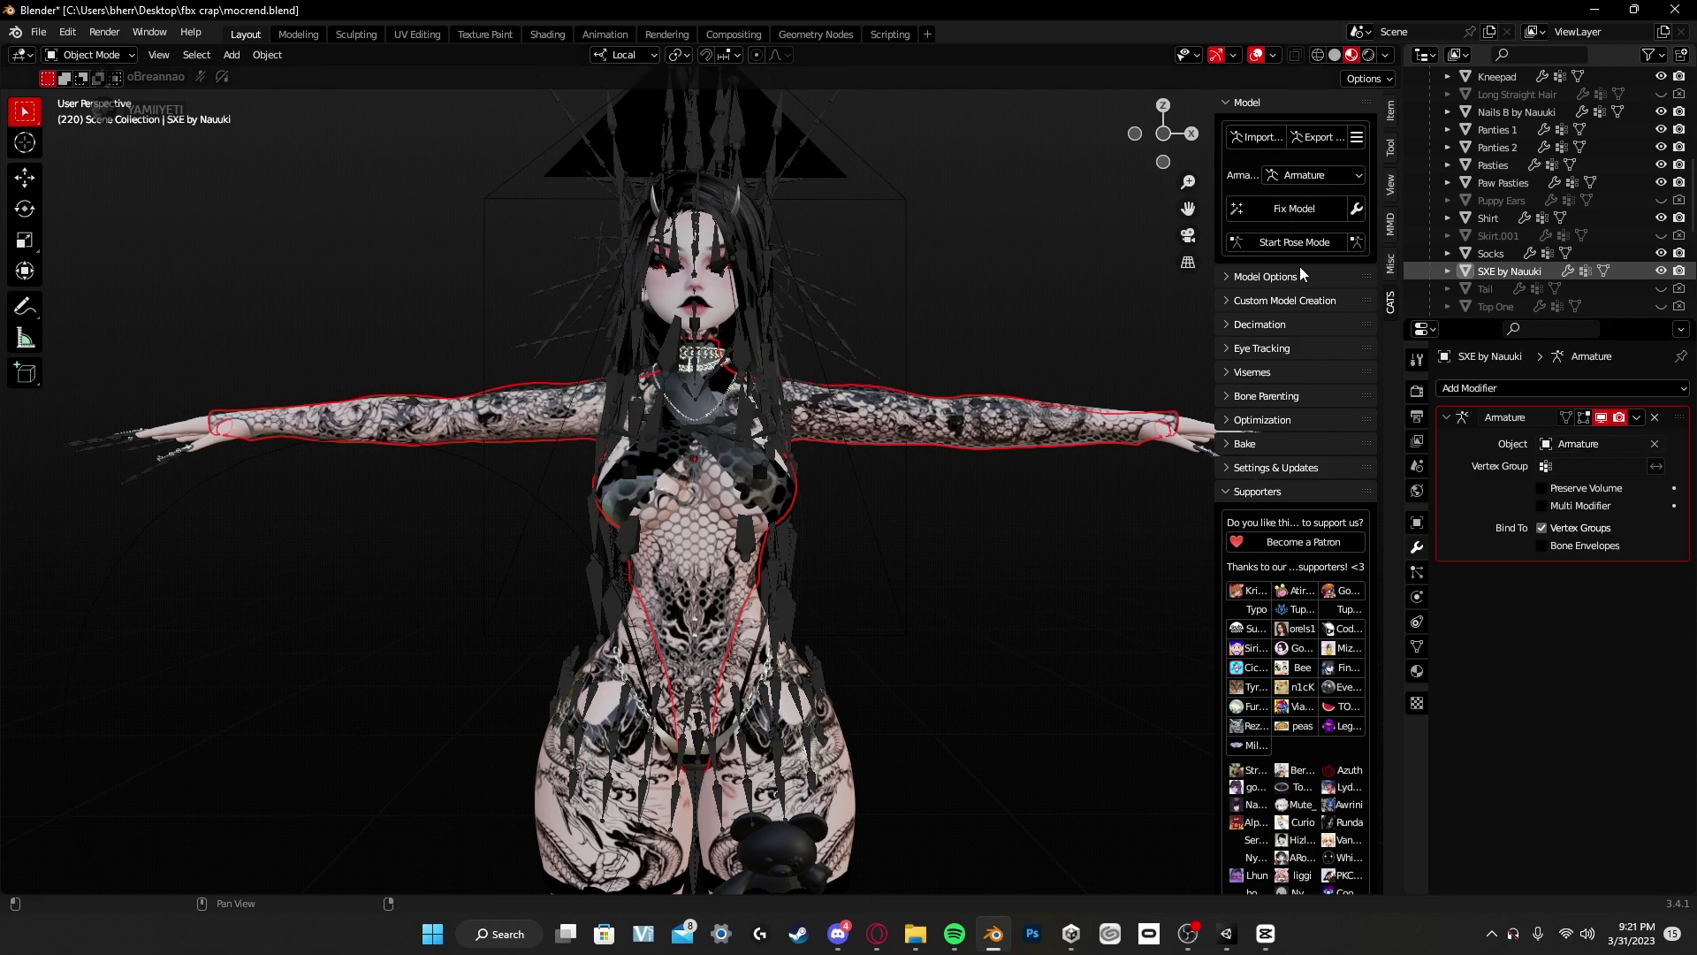
Step: Test the bodysuit in Pose Mode by rotating the left arm bone -24.8° about its local X axis and a torso bone, then exit Pose Mode
click(1282, 242)
click(867, 412)
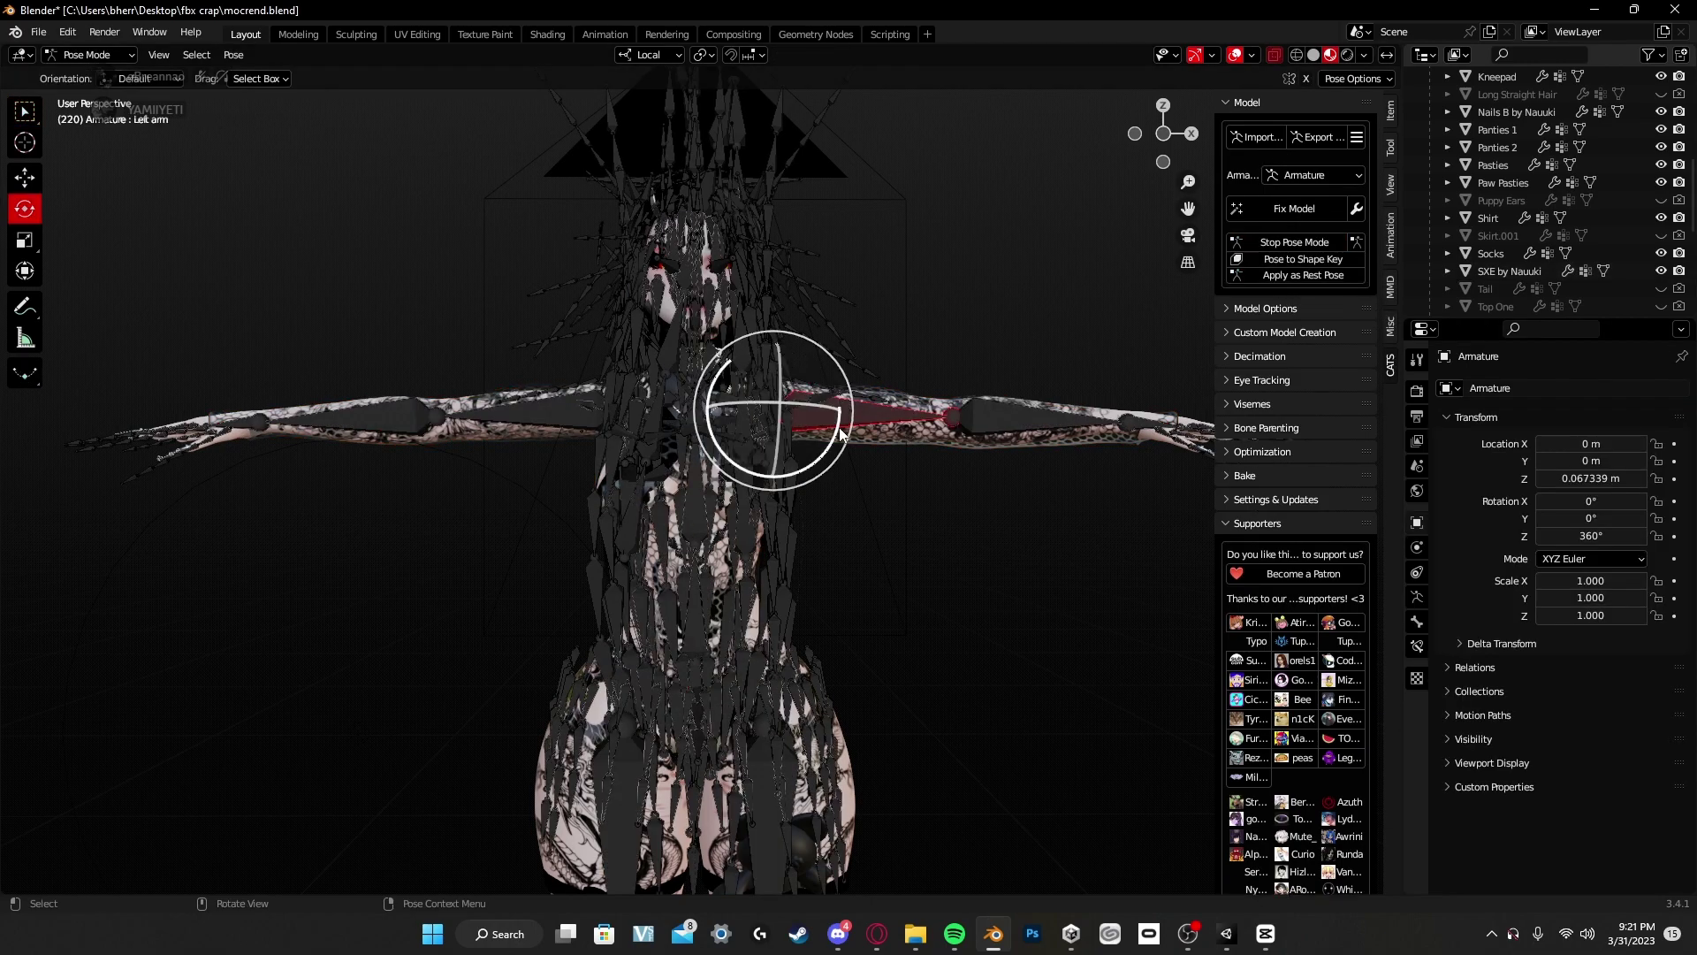
drag(844, 436, 809, 433)
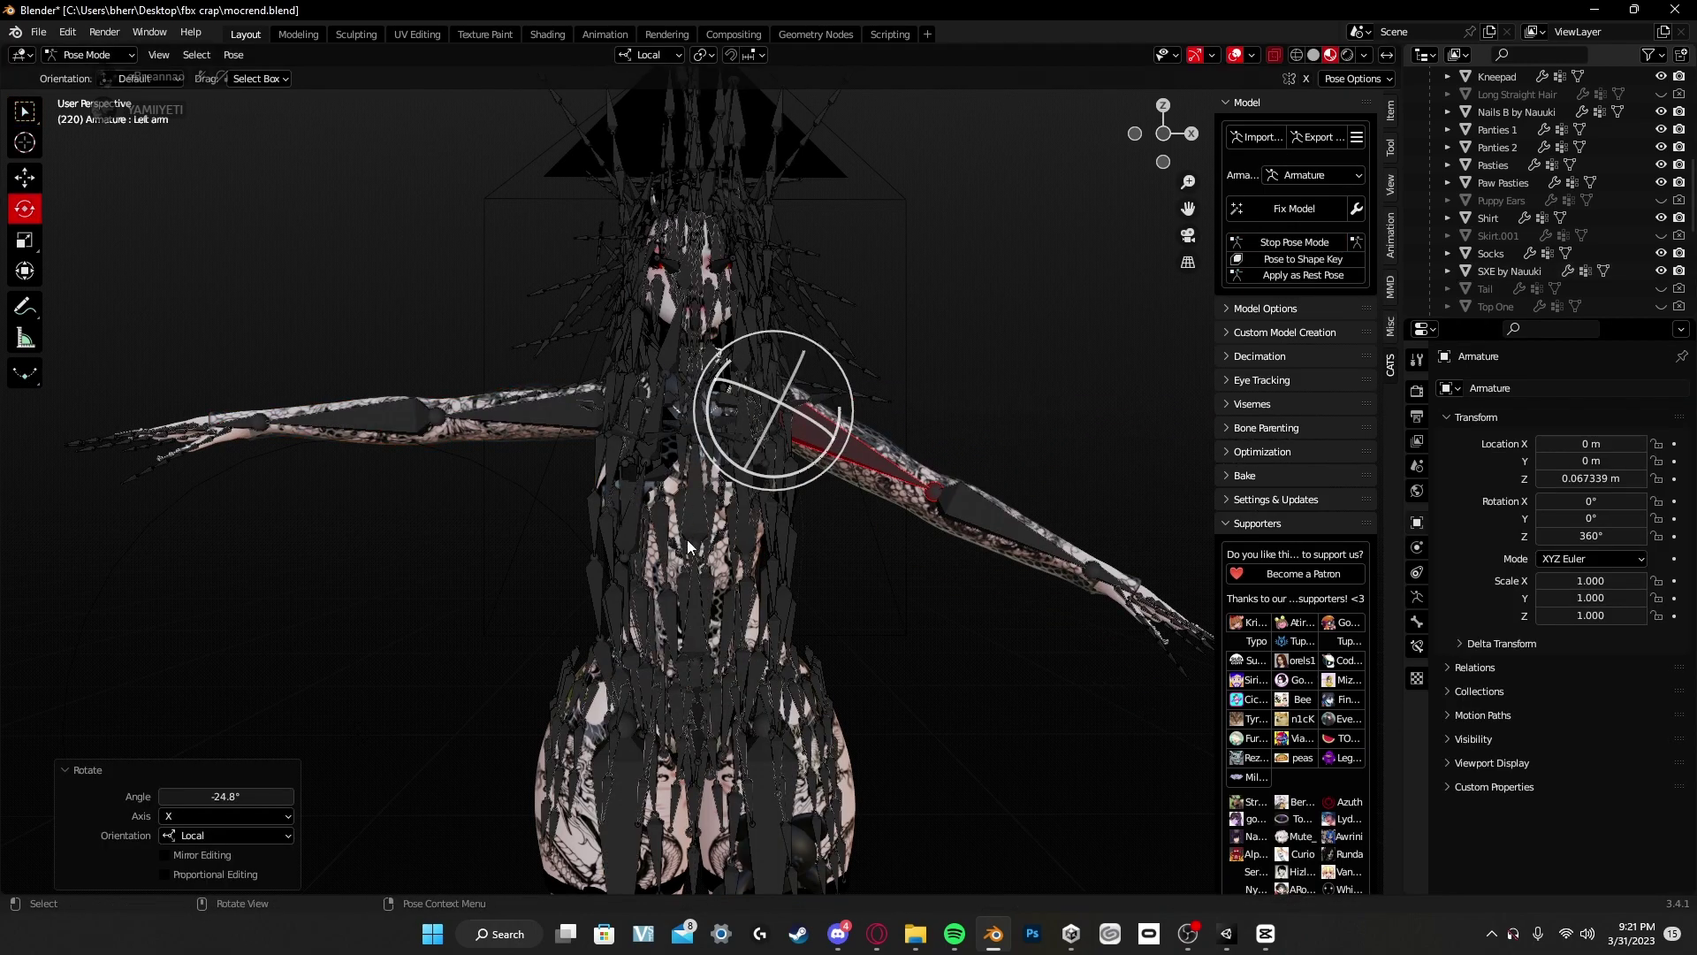
click(685, 537)
drag(732, 608, 698, 558)
click(1293, 242)
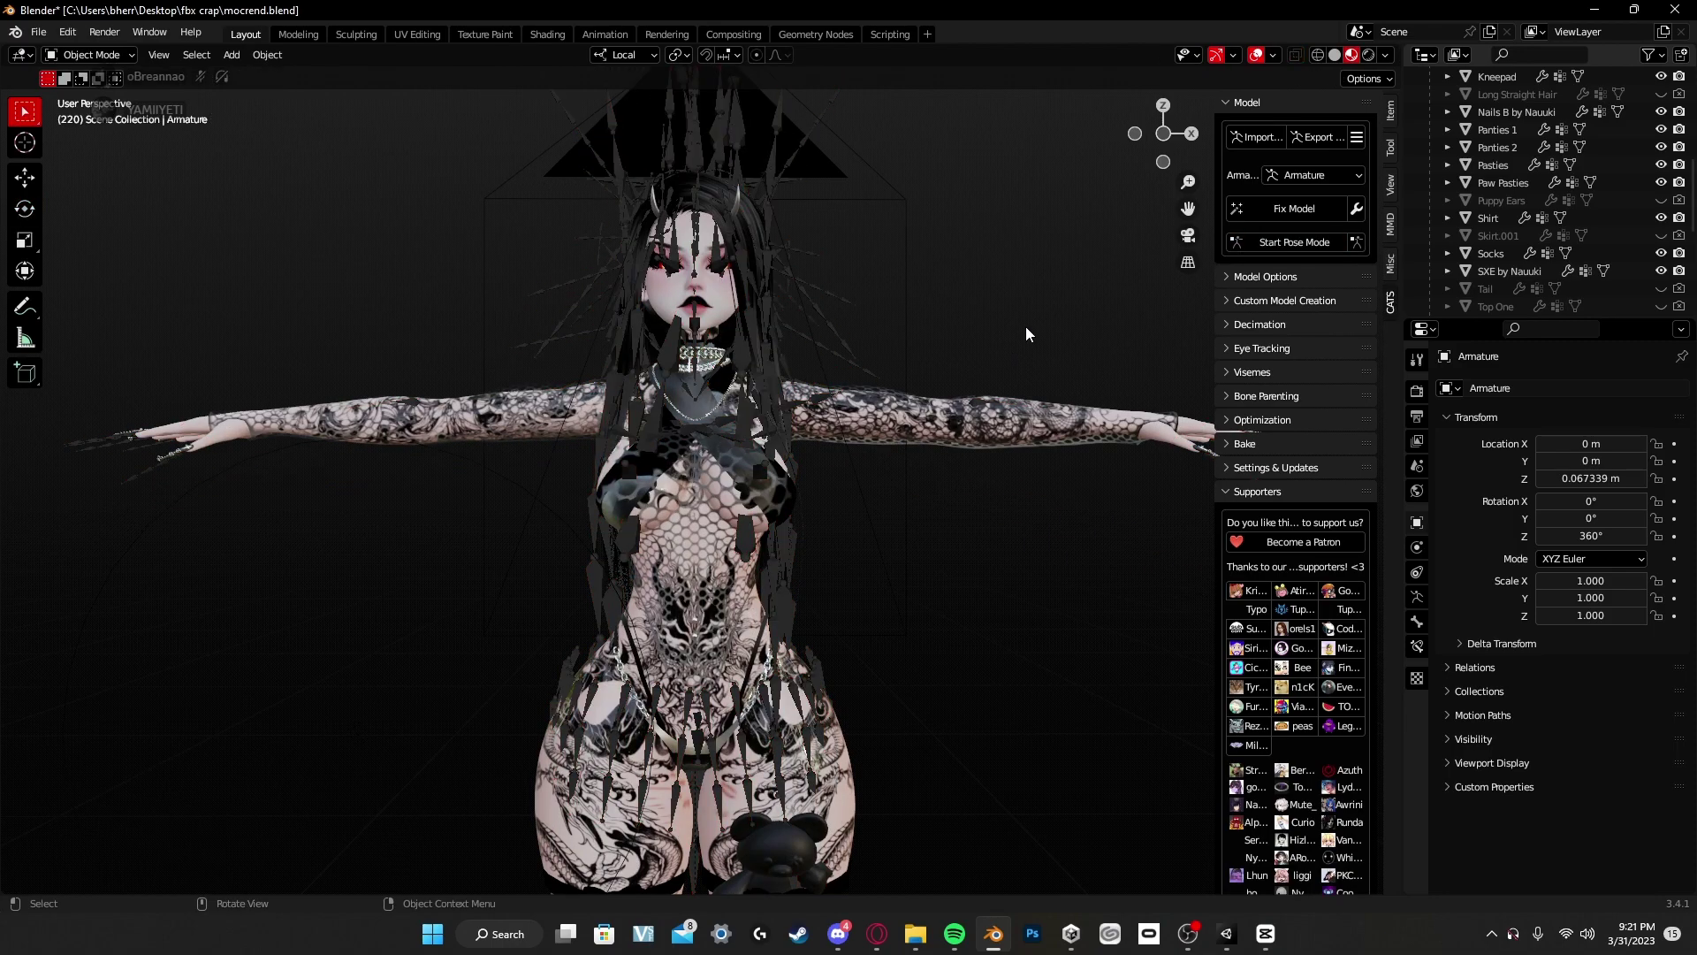